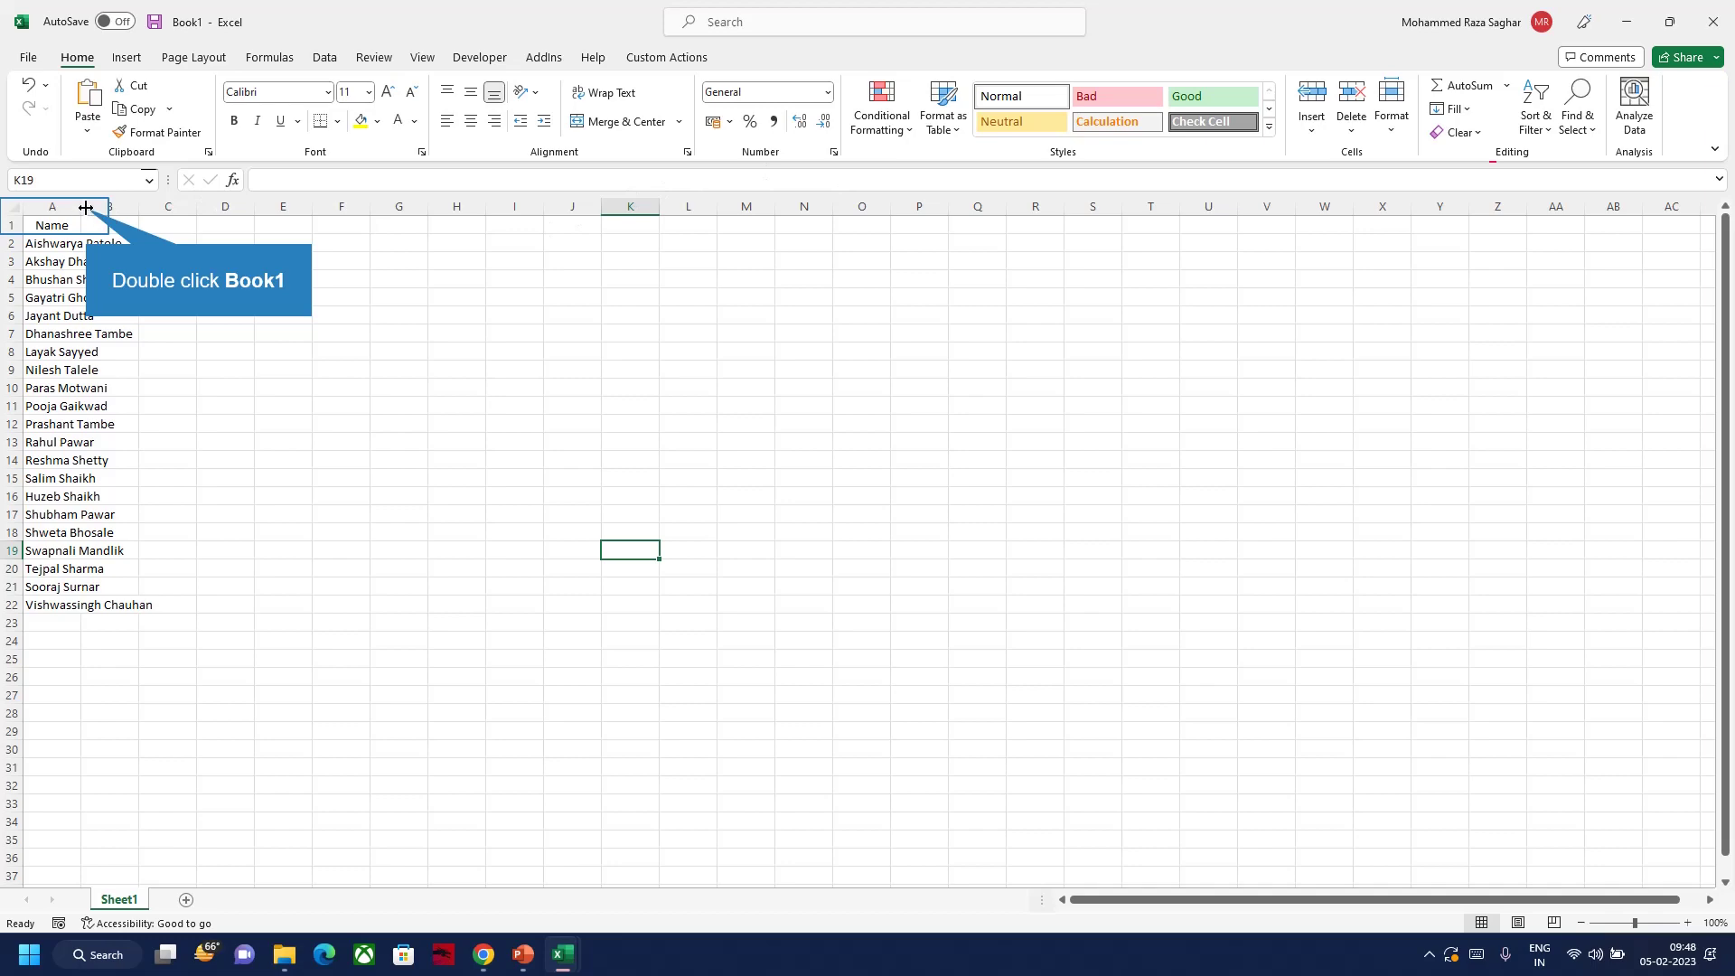
Delete the extra names in A12:A22, keeping ten names, and return to the list top
scroll(98, 260, up, 10)
scroll(145, 271, up, 1)
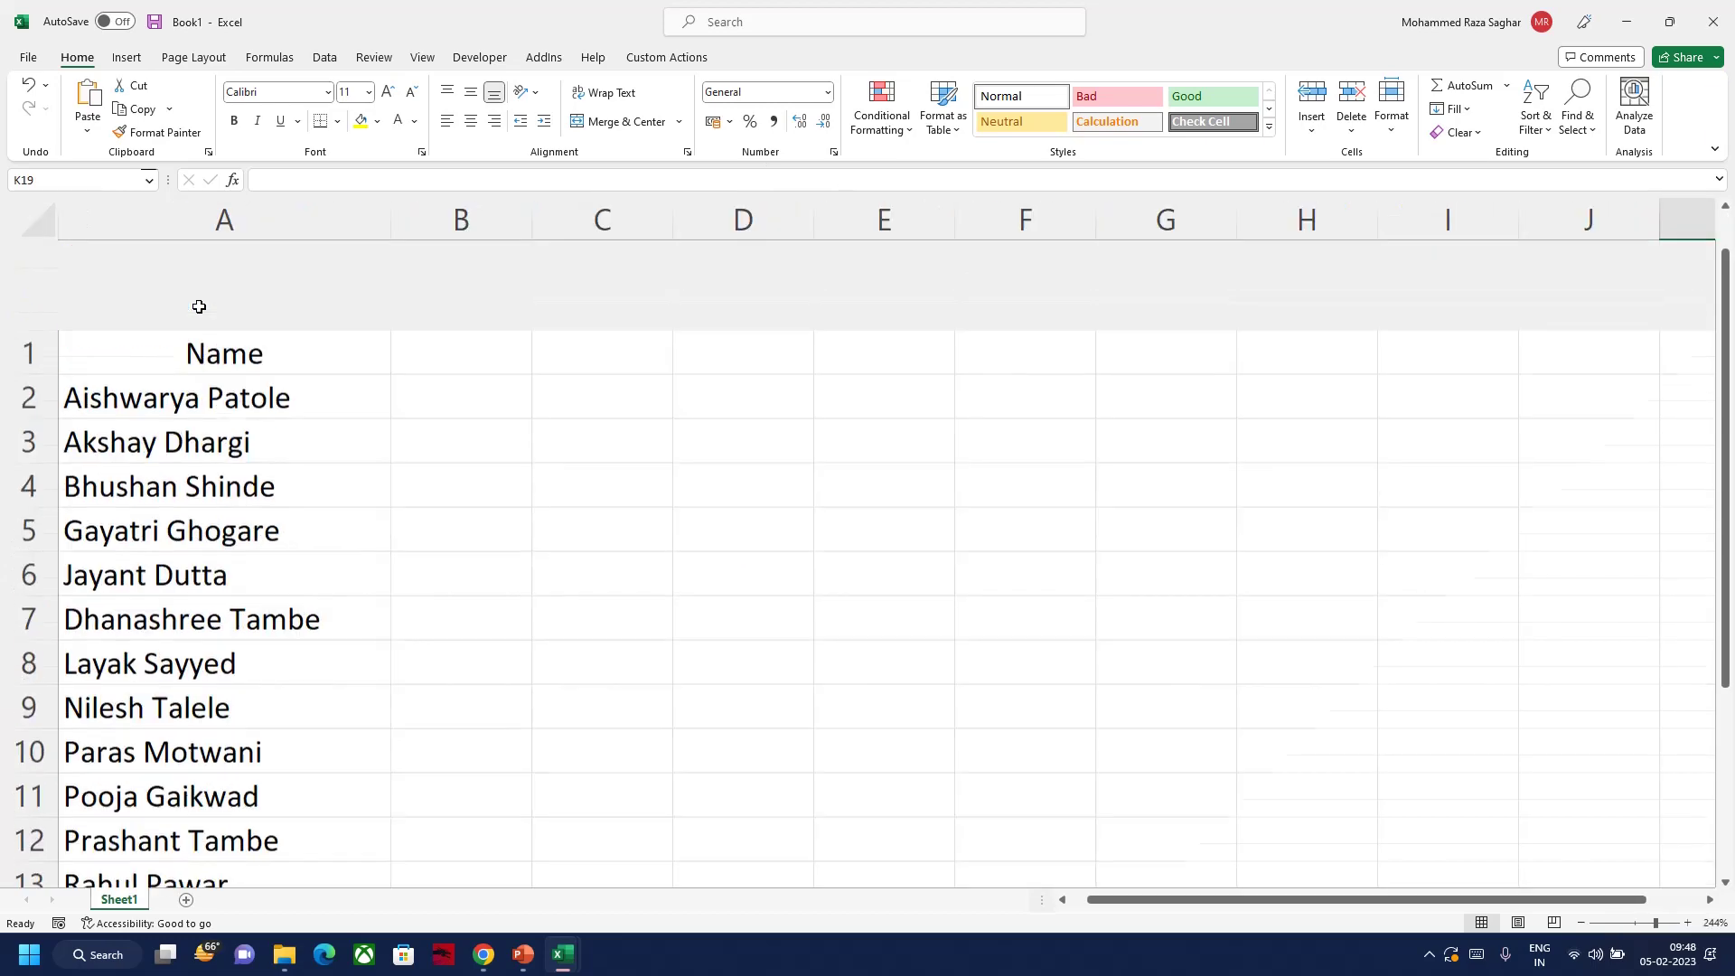
scroll(264, 334, down, 1)
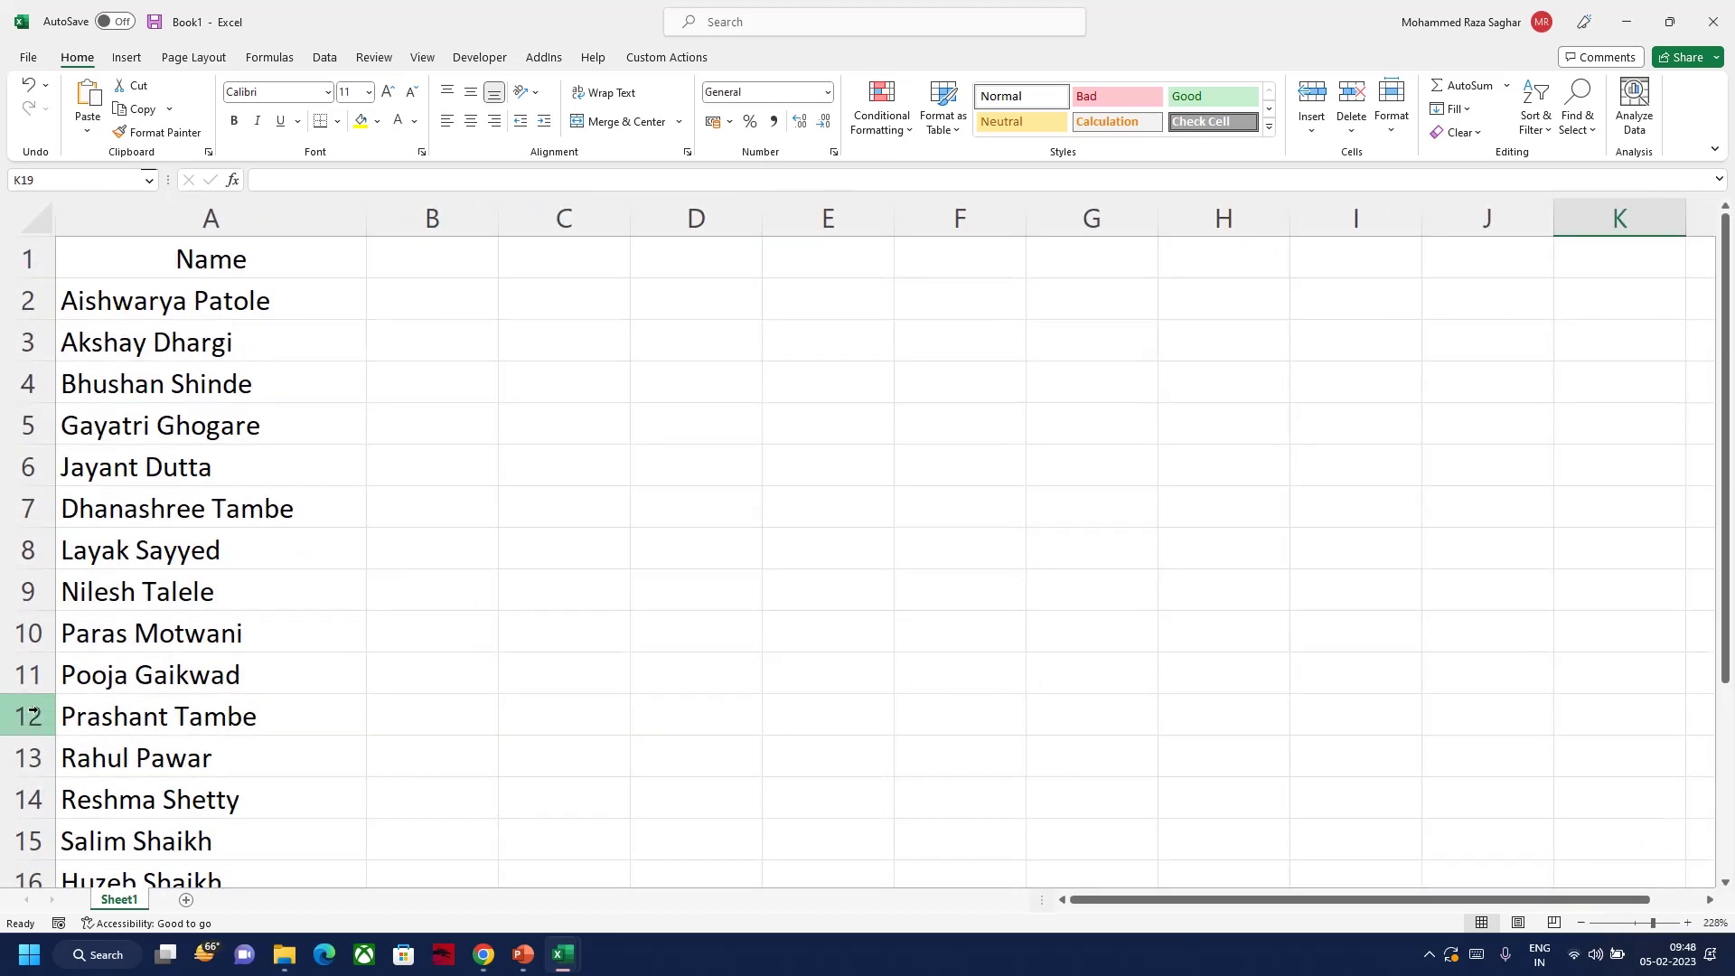
key(Up)
key(Down)
key(ctrl+shift+Down)
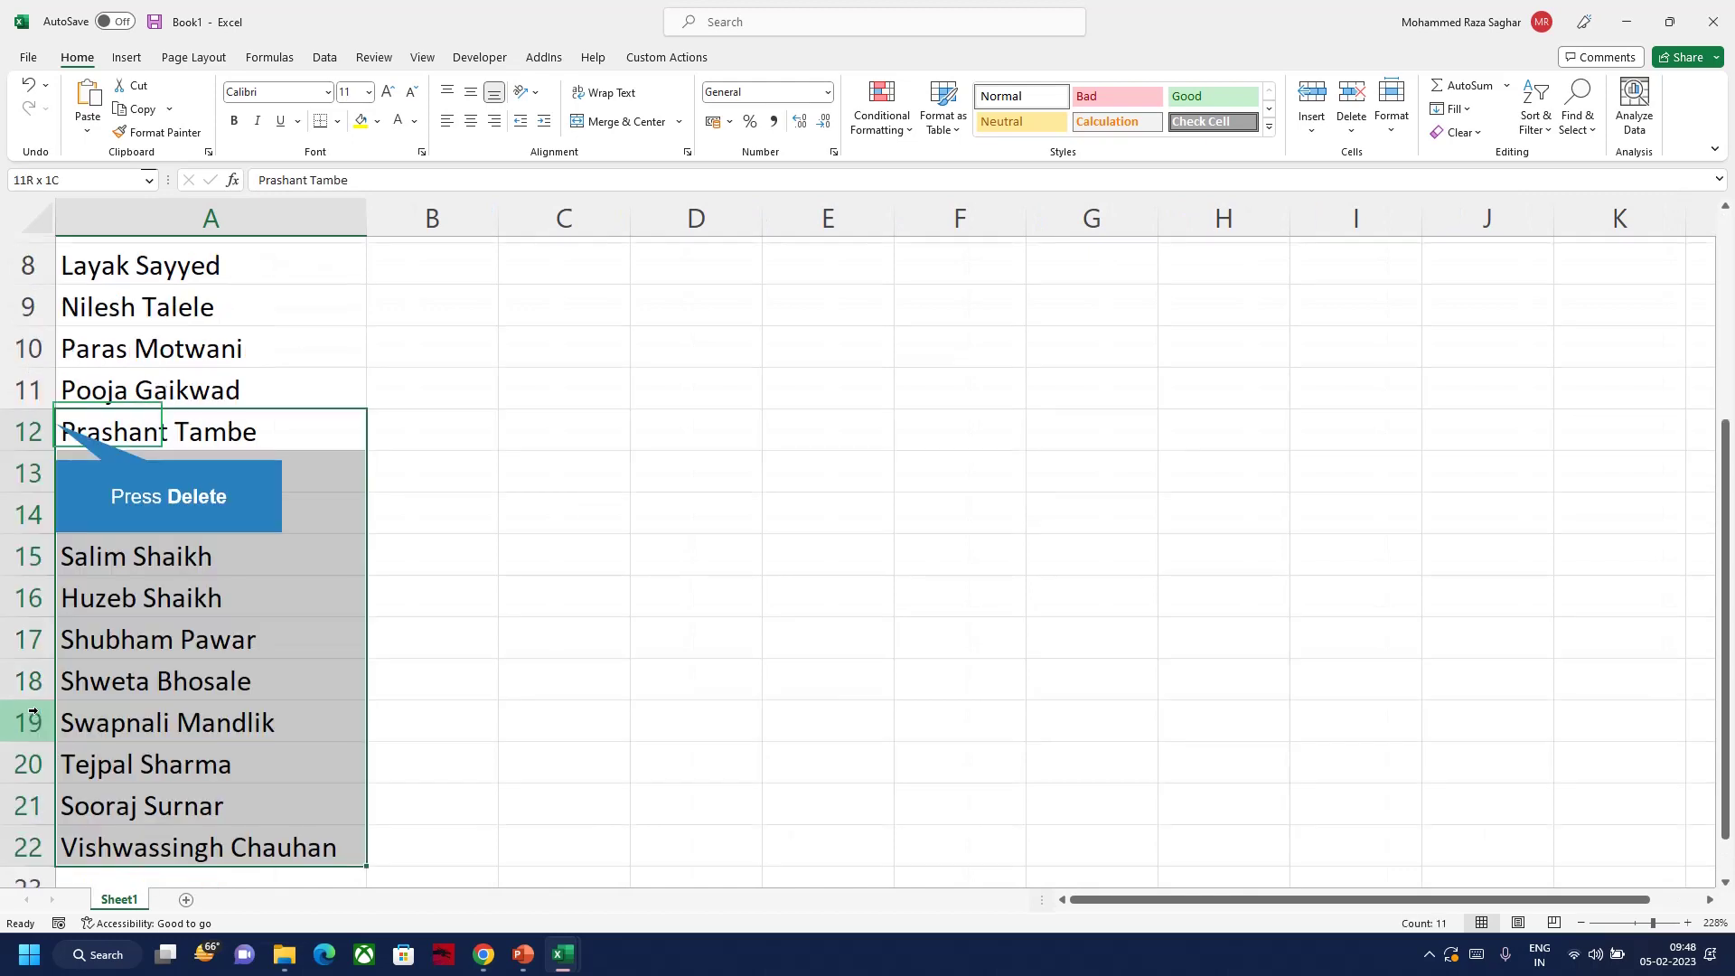
key(Delete)
key(ctrl+Up)
key(ctrl+Up)
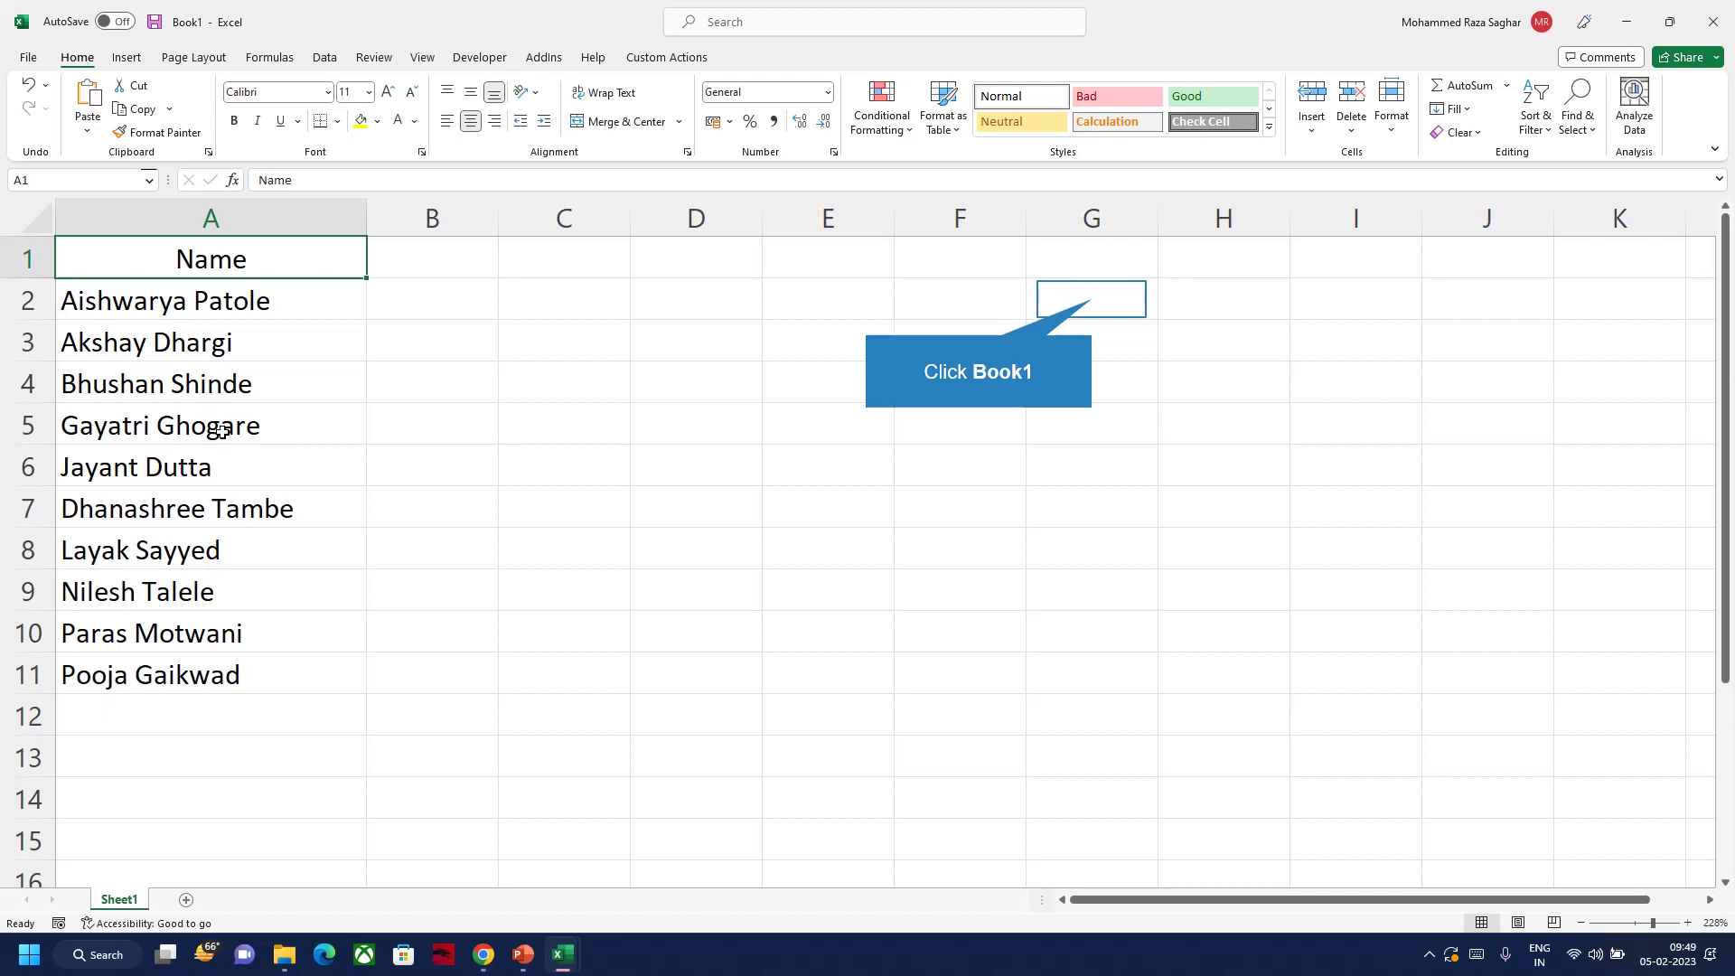
Enter 'Formula' in G2, replacing a stray 2
click(1091, 299)
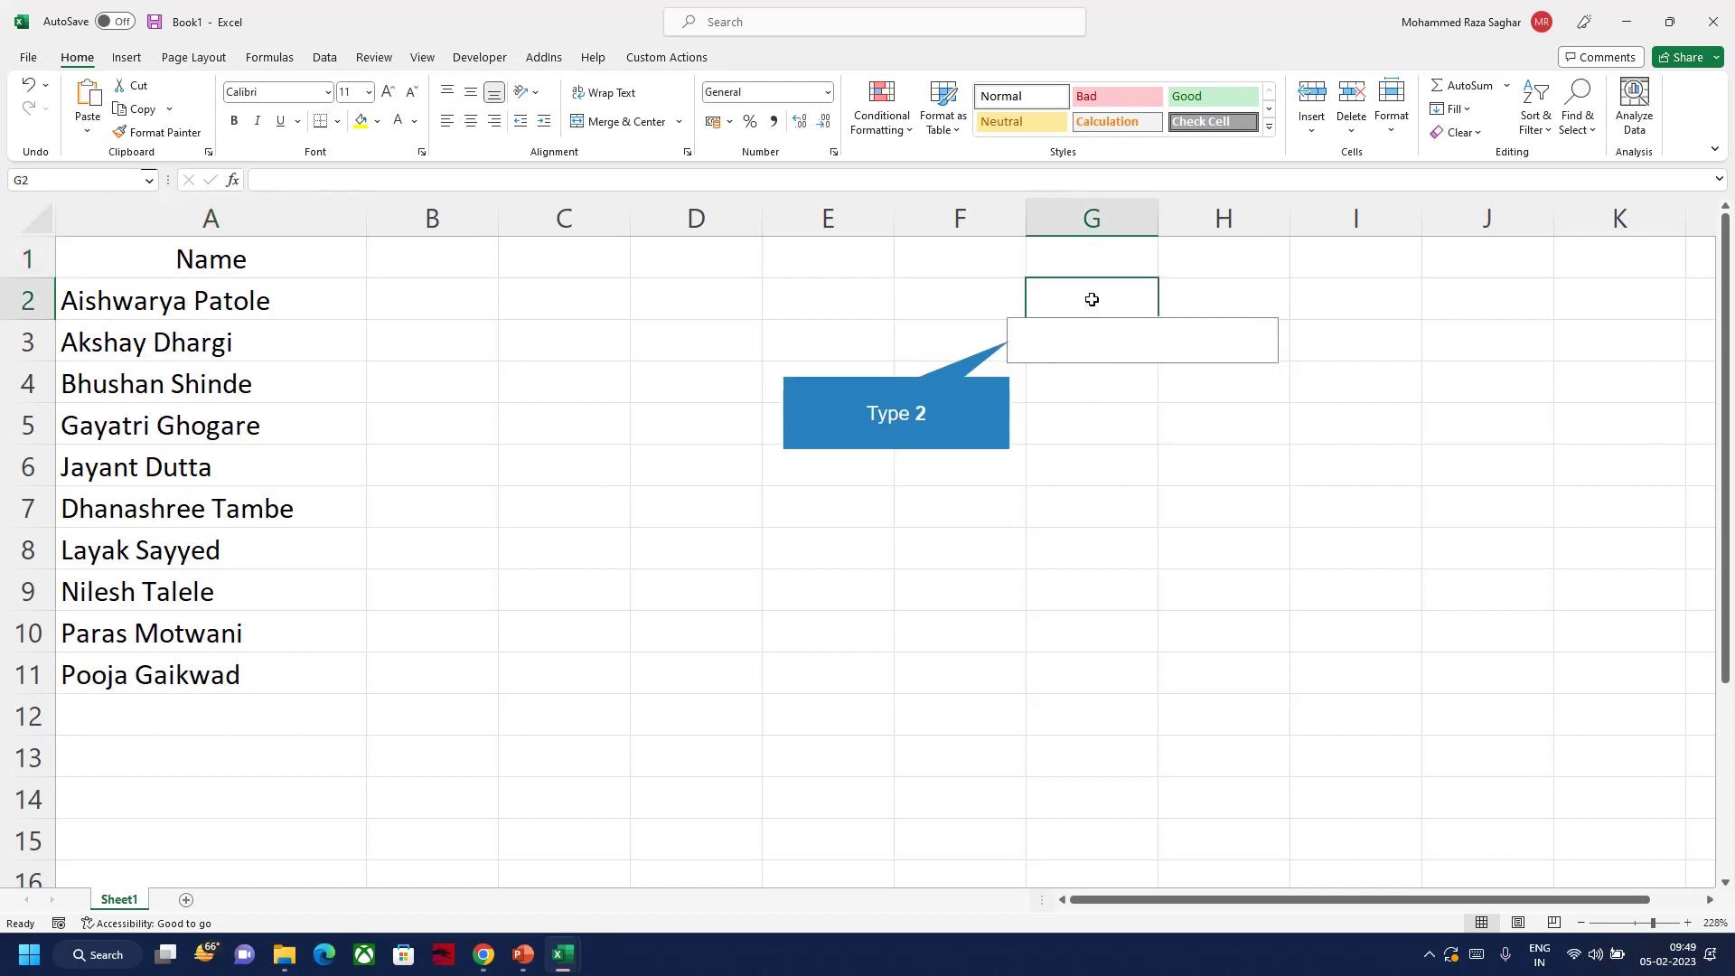
text(2)
key(Return)
key(Up)
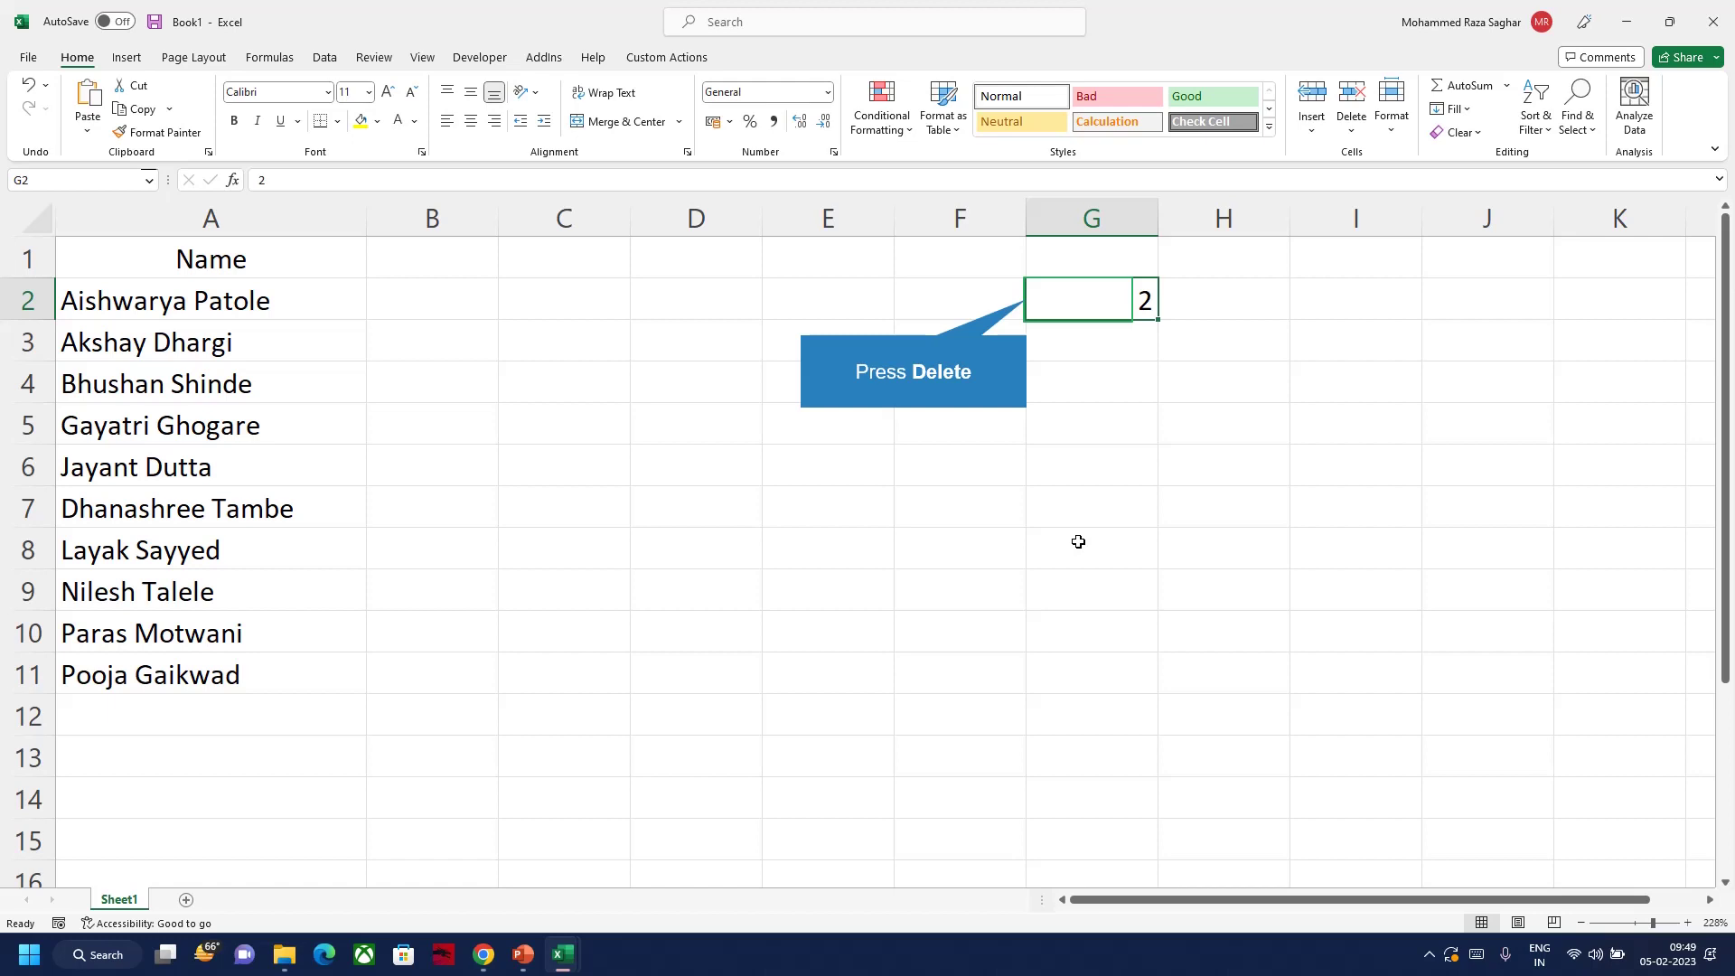
key(Delete)
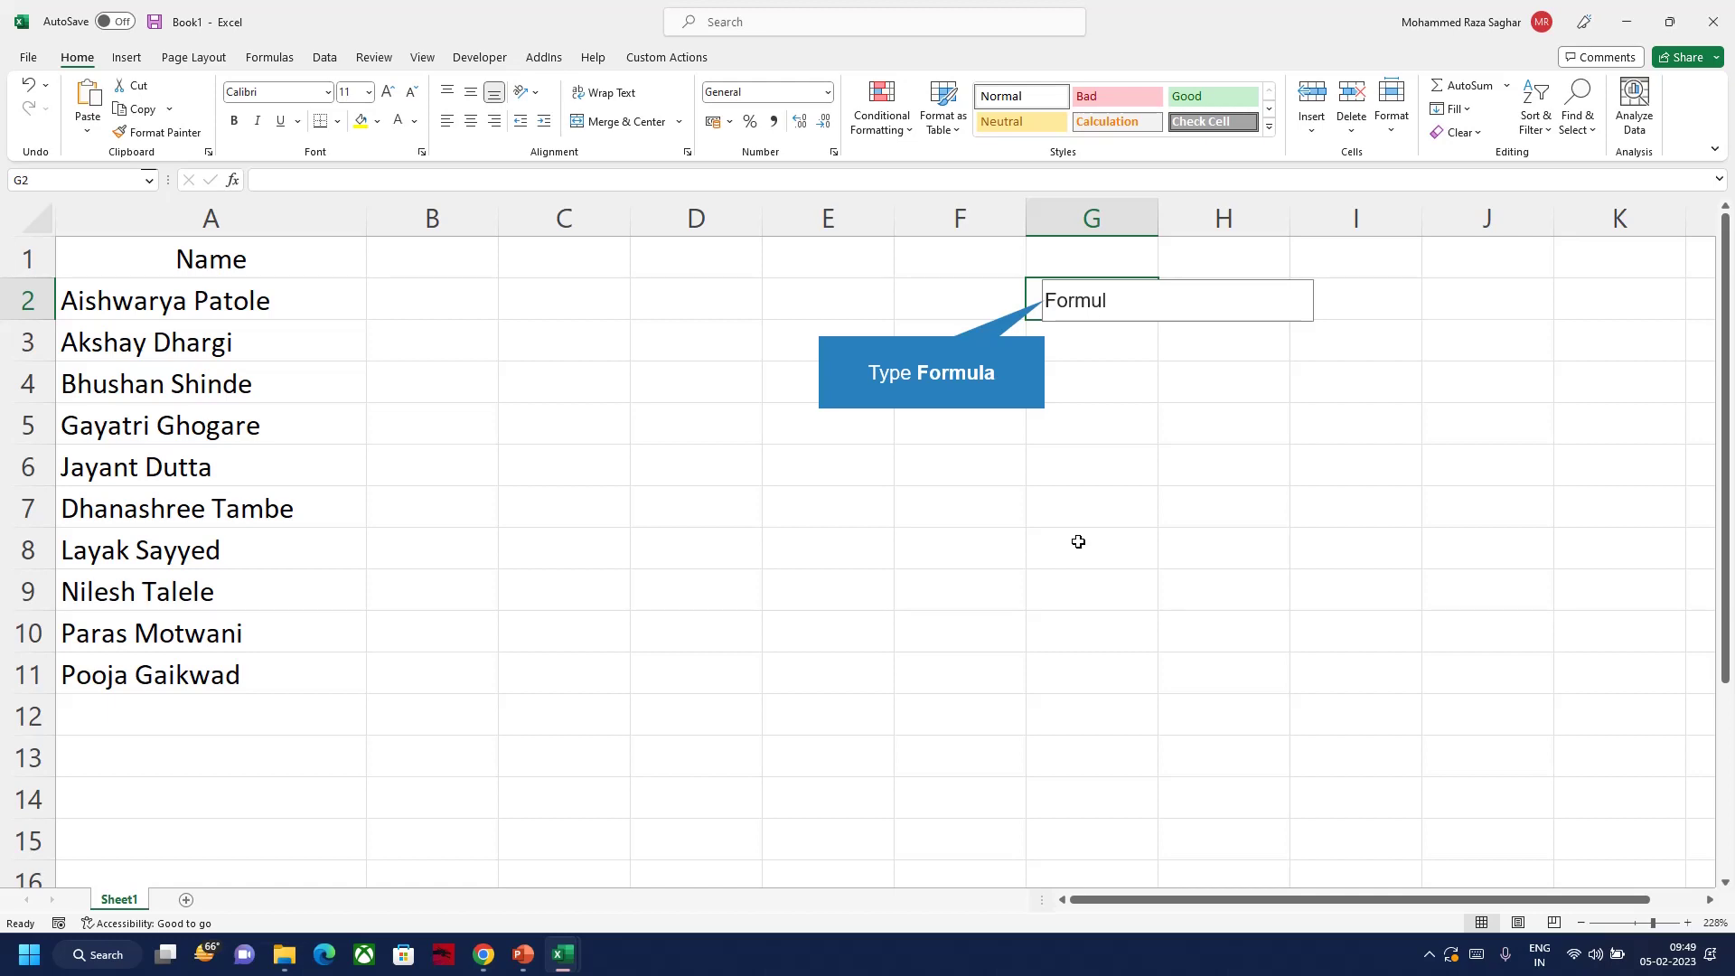
text(Formula)
key(Tab)
key(Page_Down)
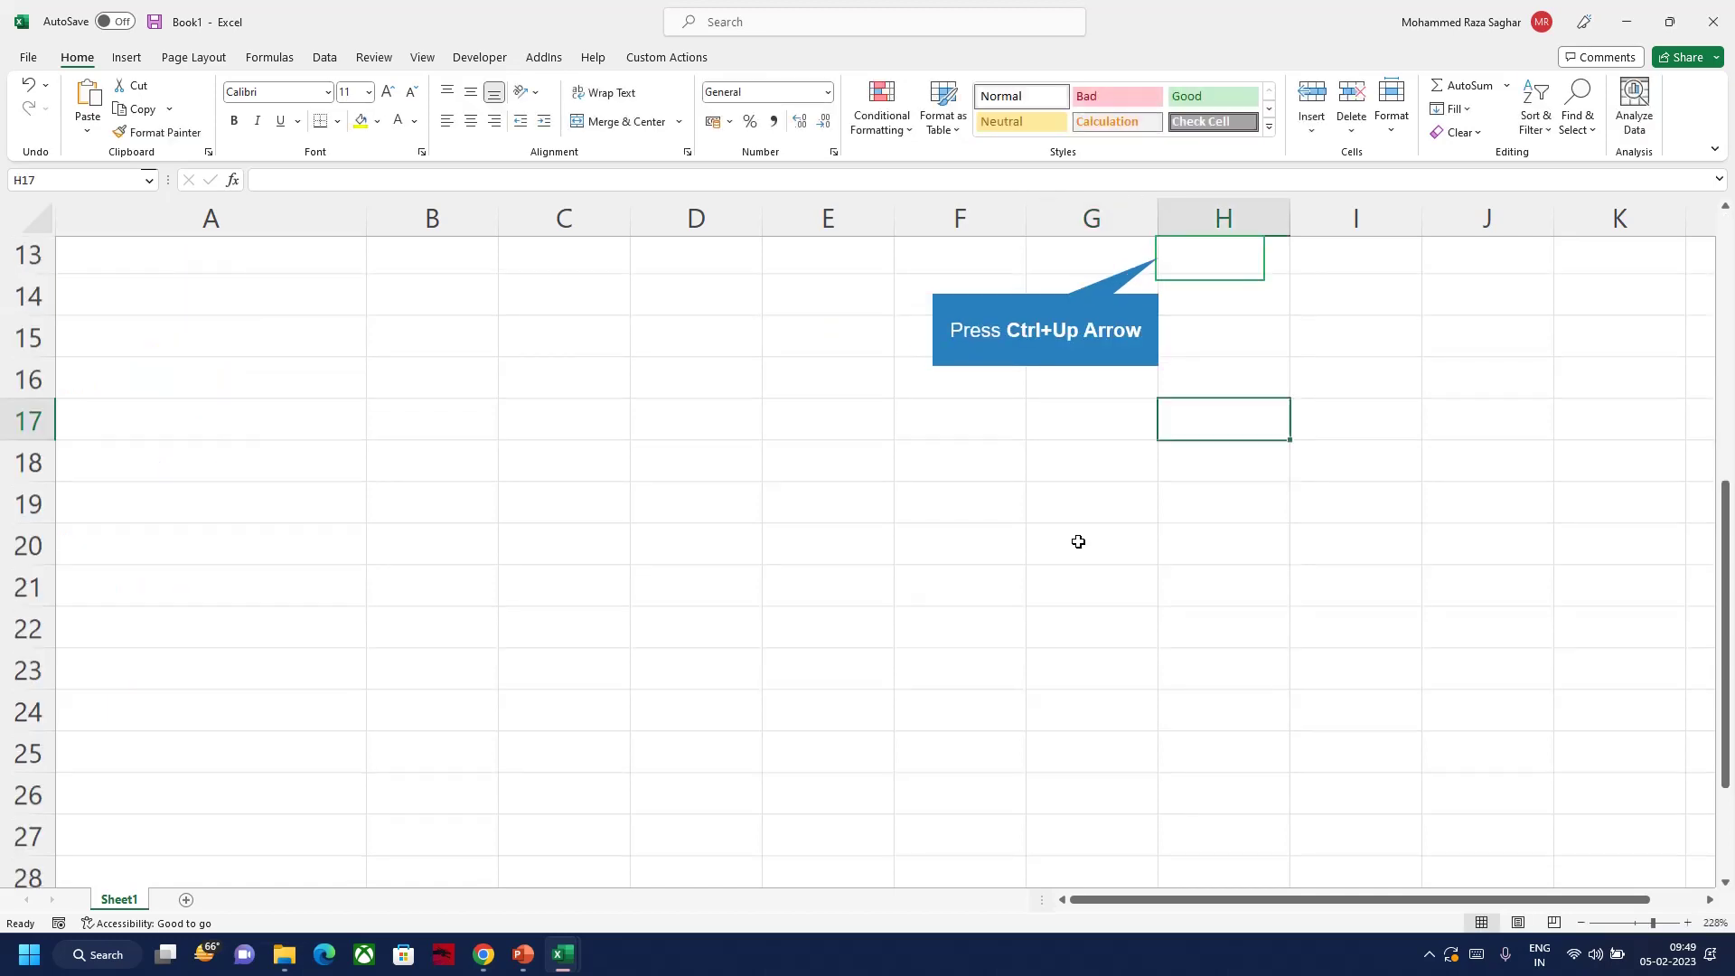
key(ctrl+Up)
key(Down)
List 'Text to column', 'Control H' and 'Ctrl E (AI)' in G3:G5
text(T)
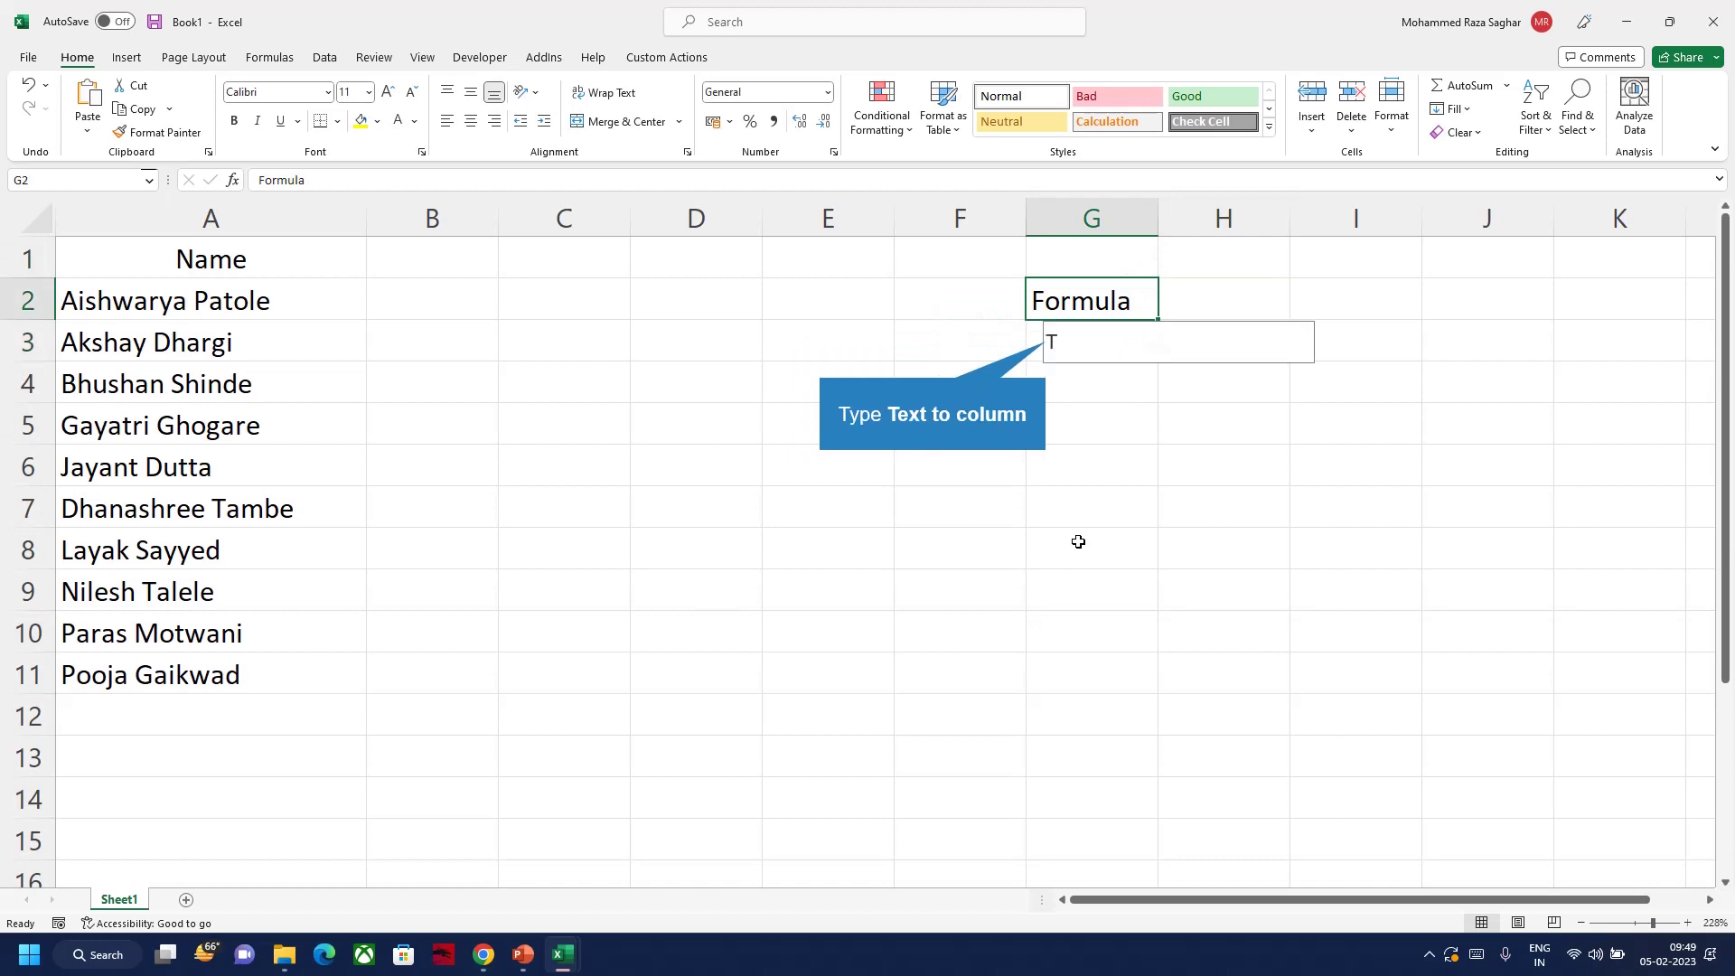
text(ext to column)
key(Return)
text(Con)
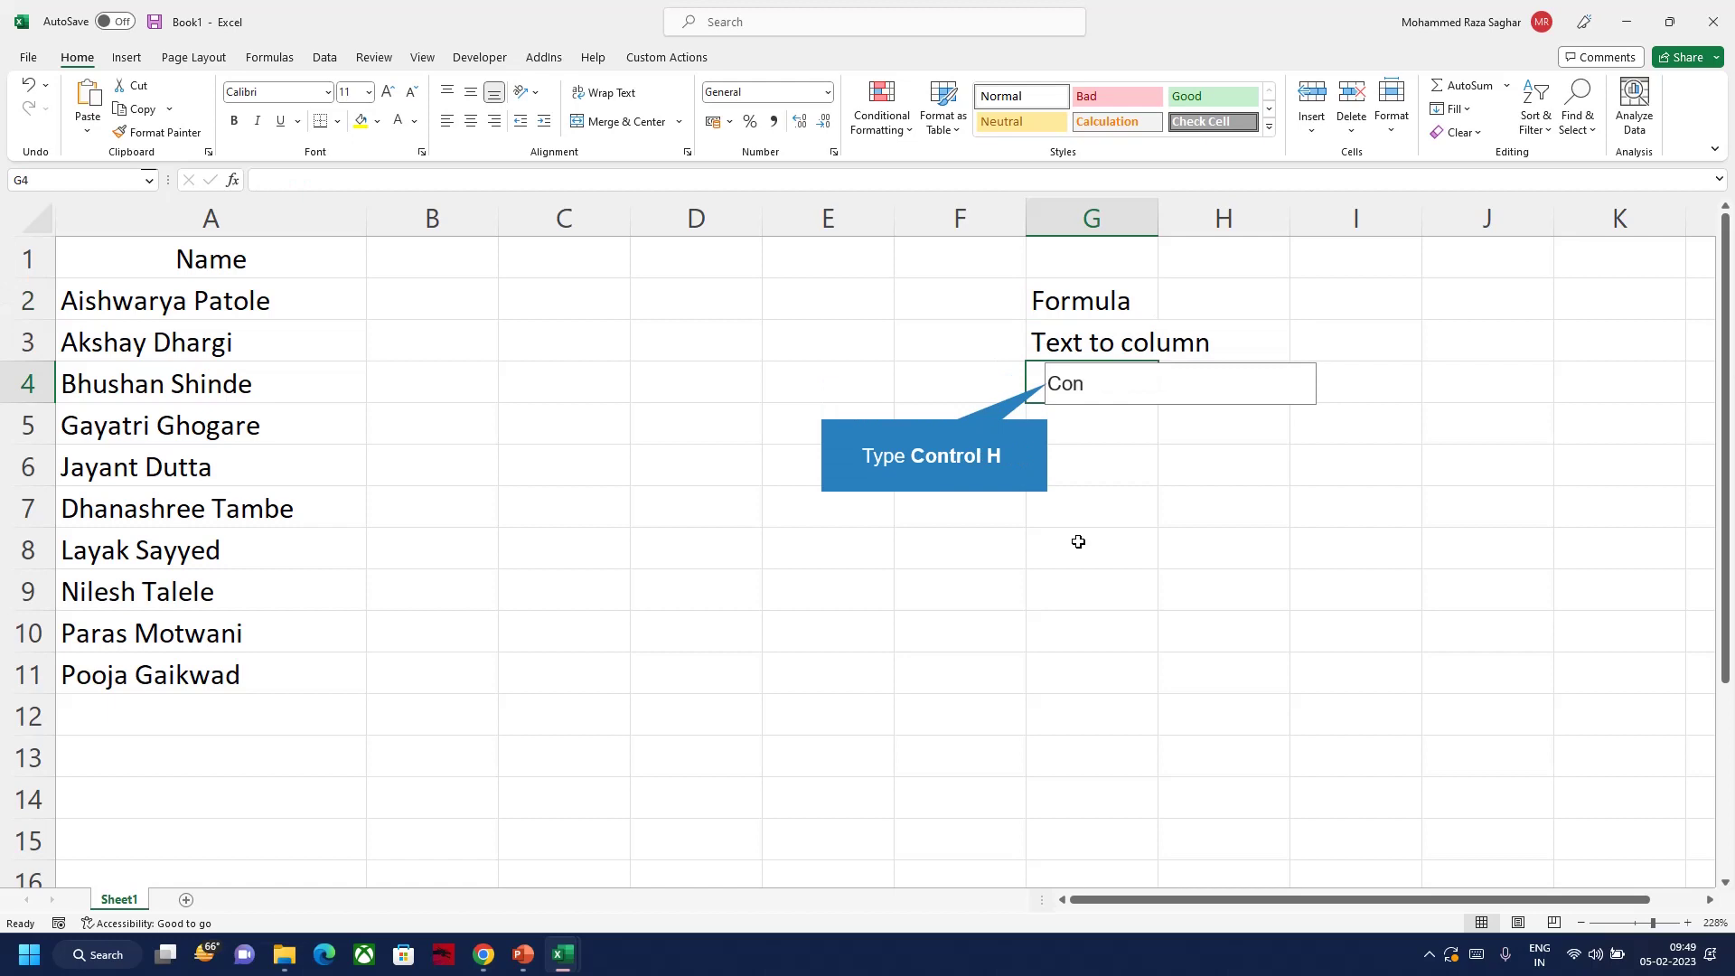
text(trol H)
key(Return)
text(Ctrl)
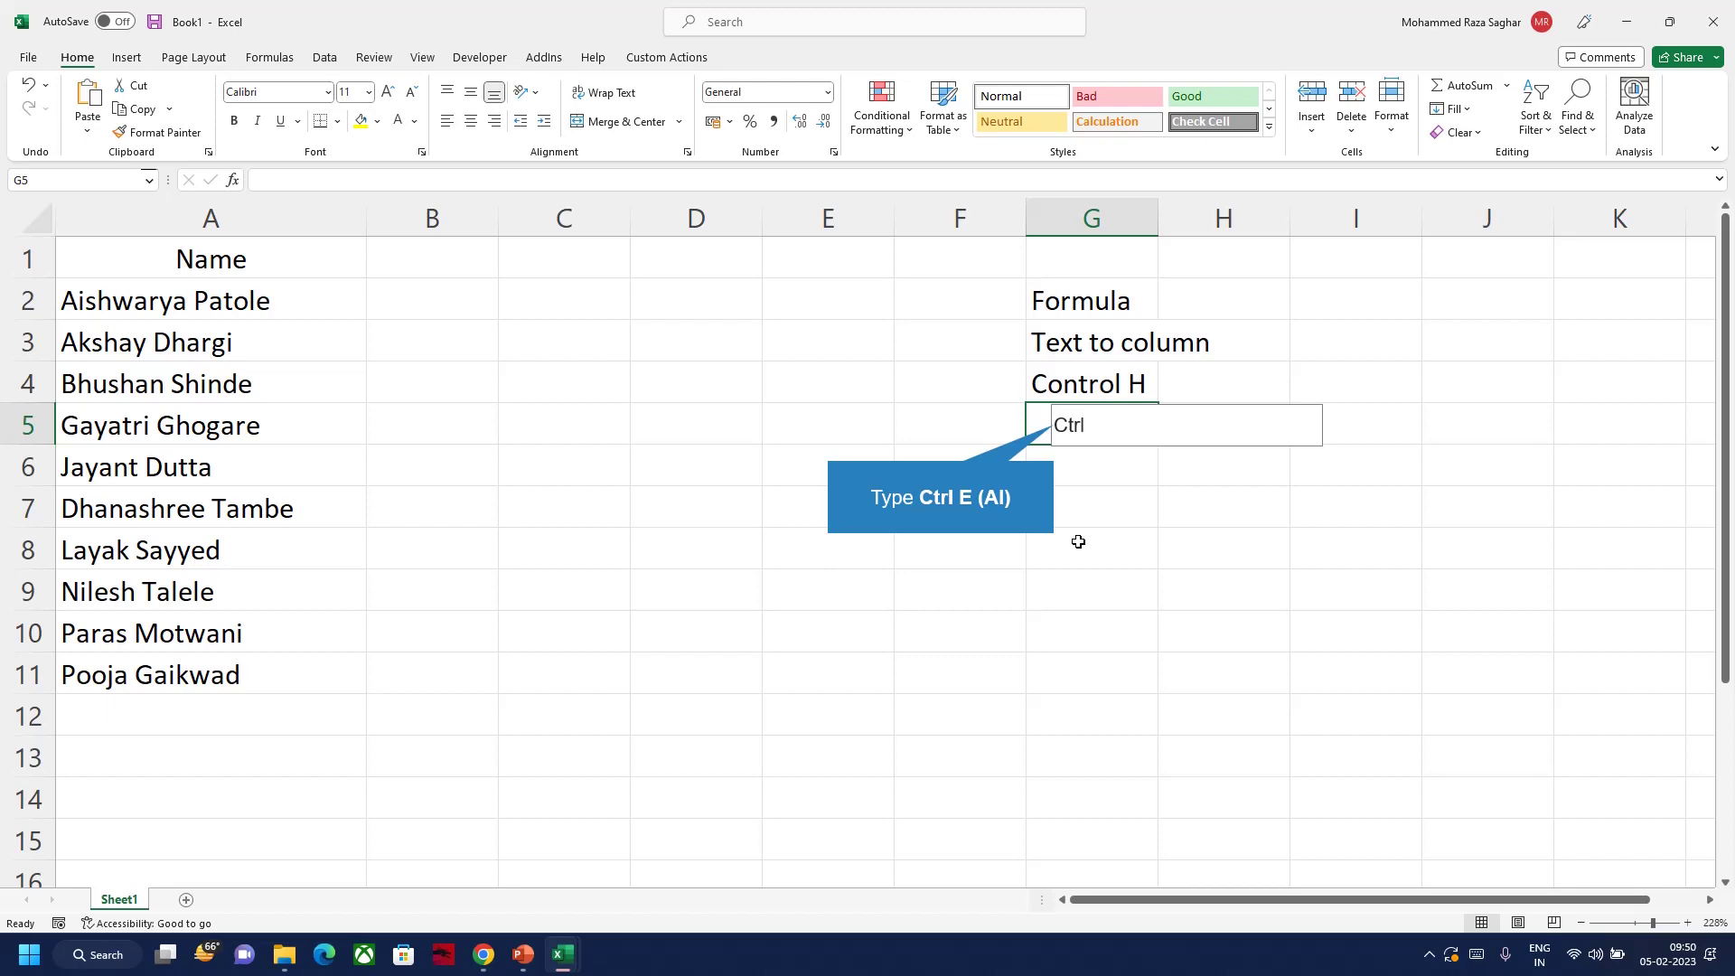
text(E (AI)
key(Return)
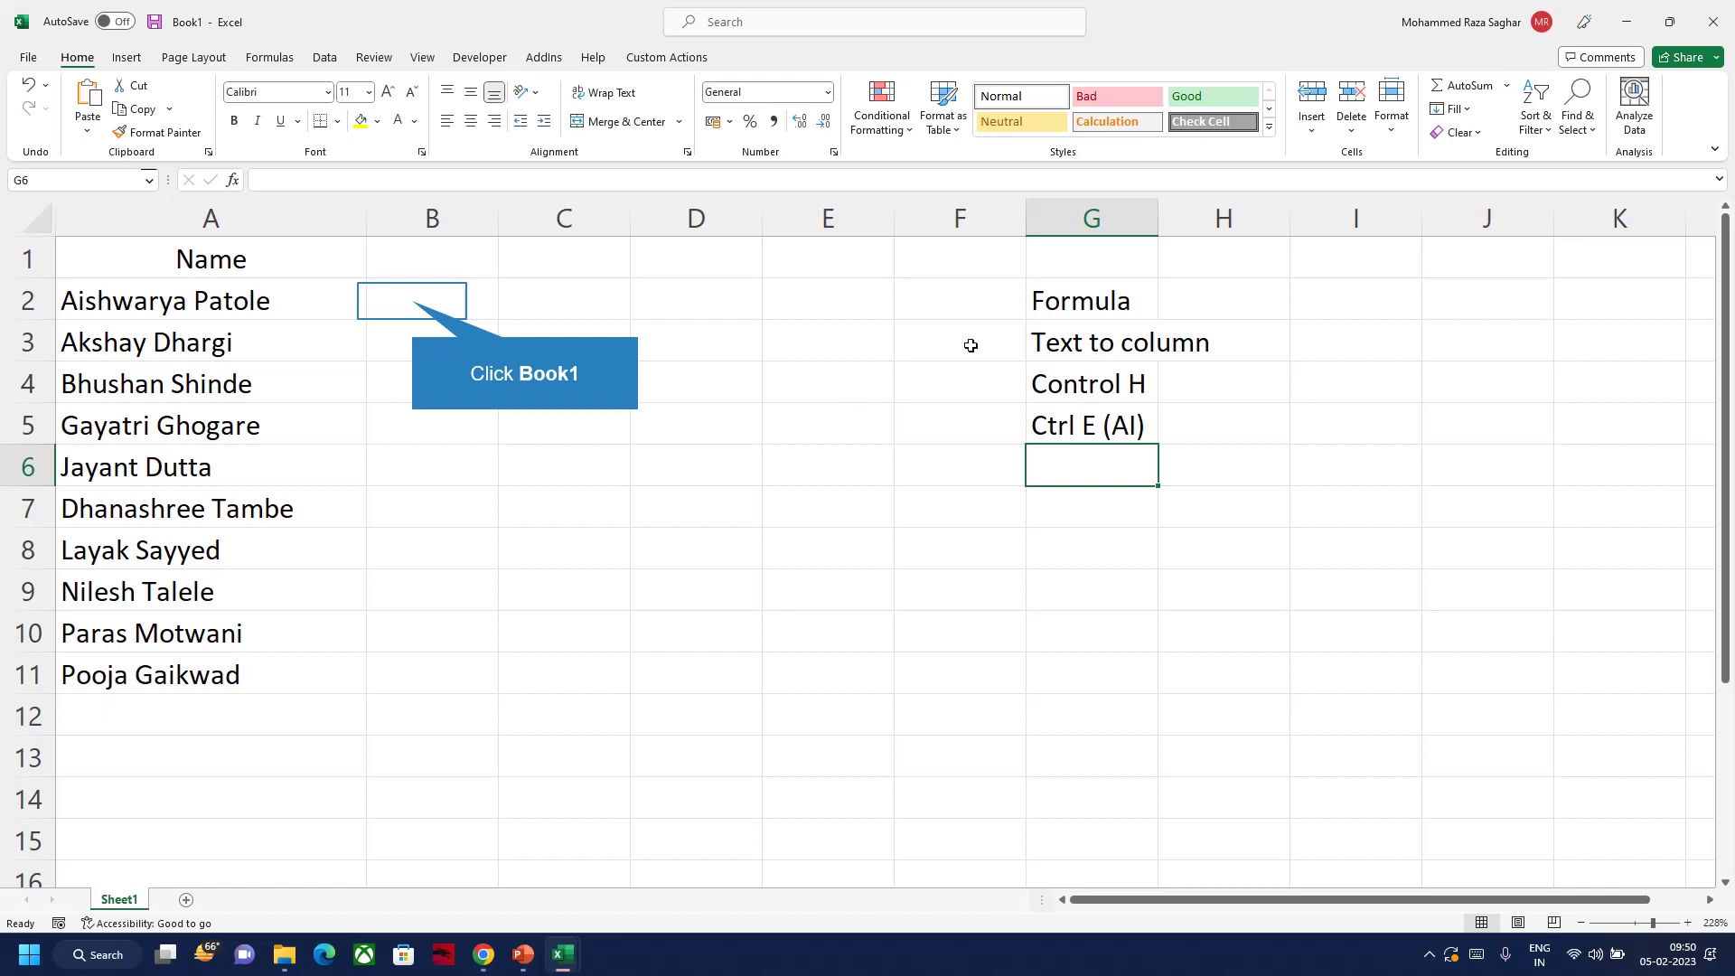
Enter =LEFT(A2,9) in B2 and copy it down into B3
click(418, 302)
text(=le)
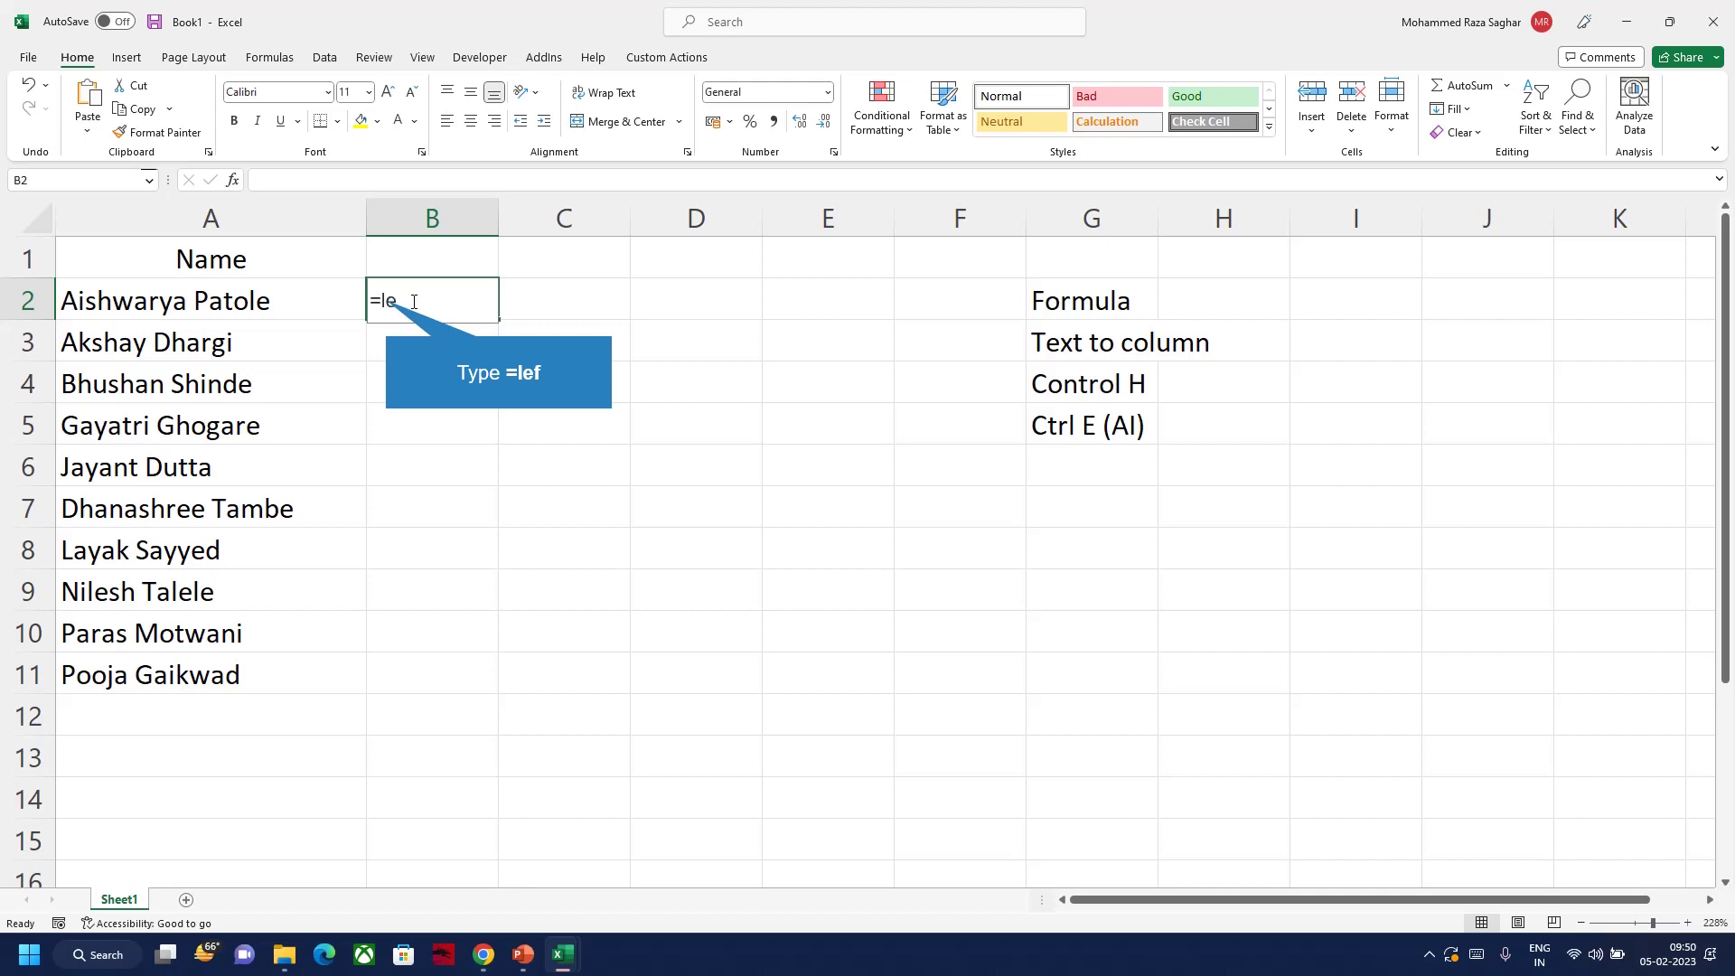
text(f)
key(Tab)
key(Left)
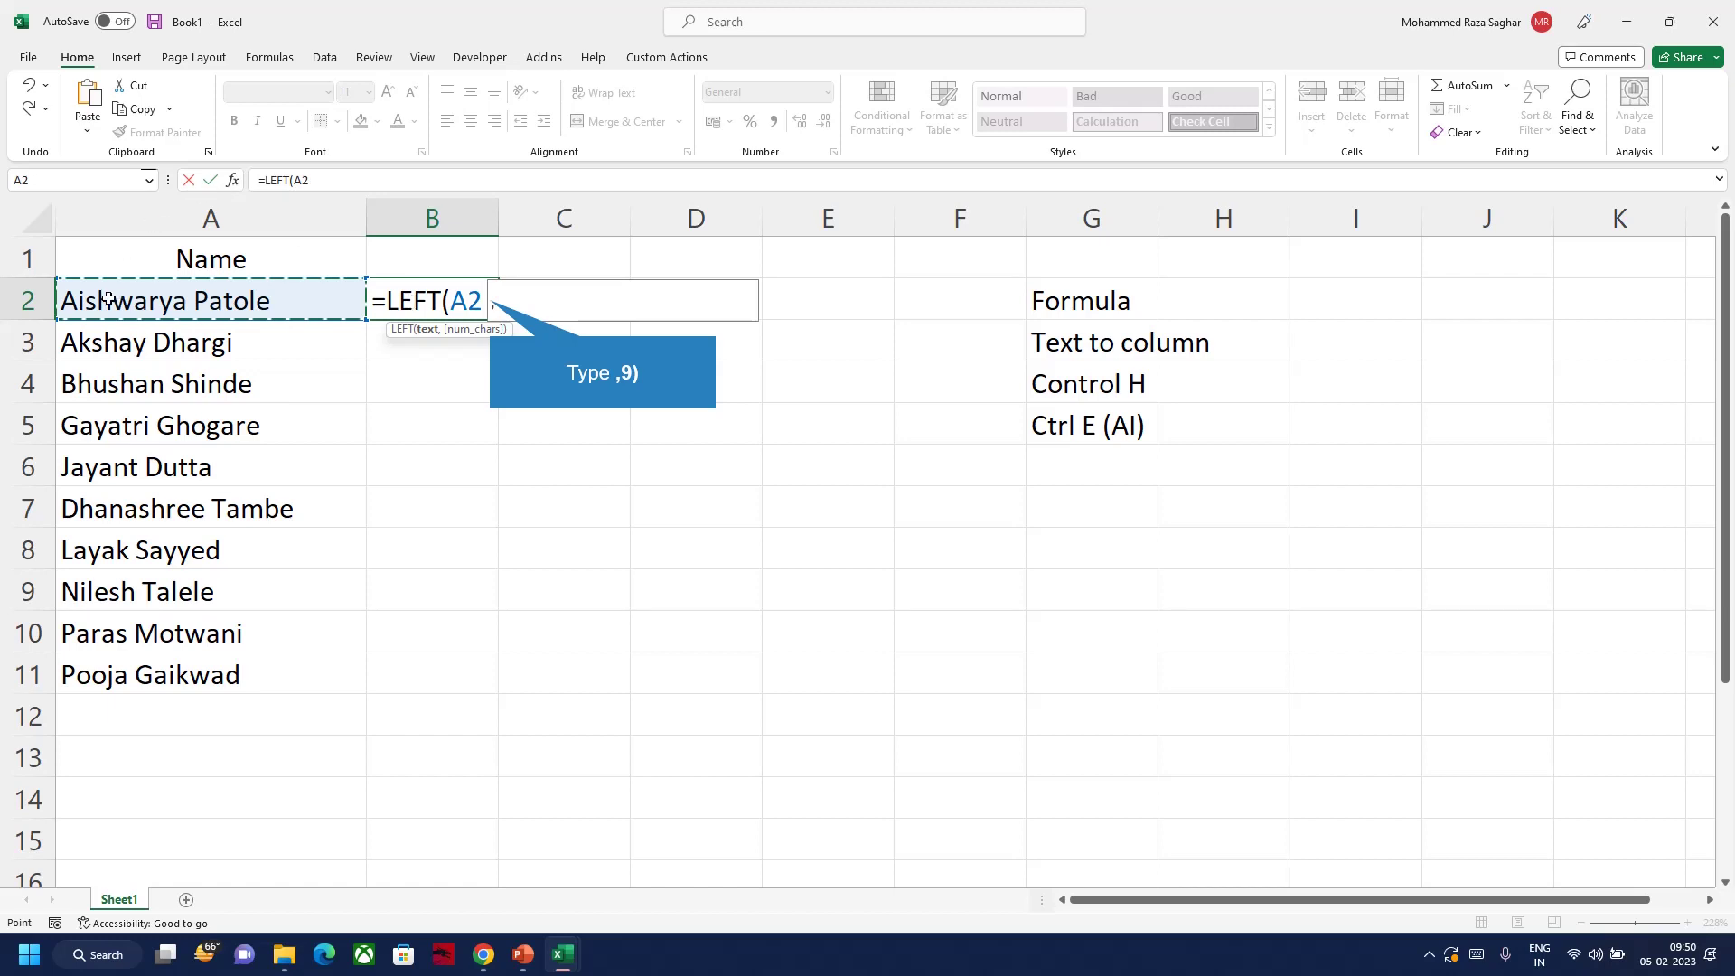
text(,9)
text(,9))
key(Return)
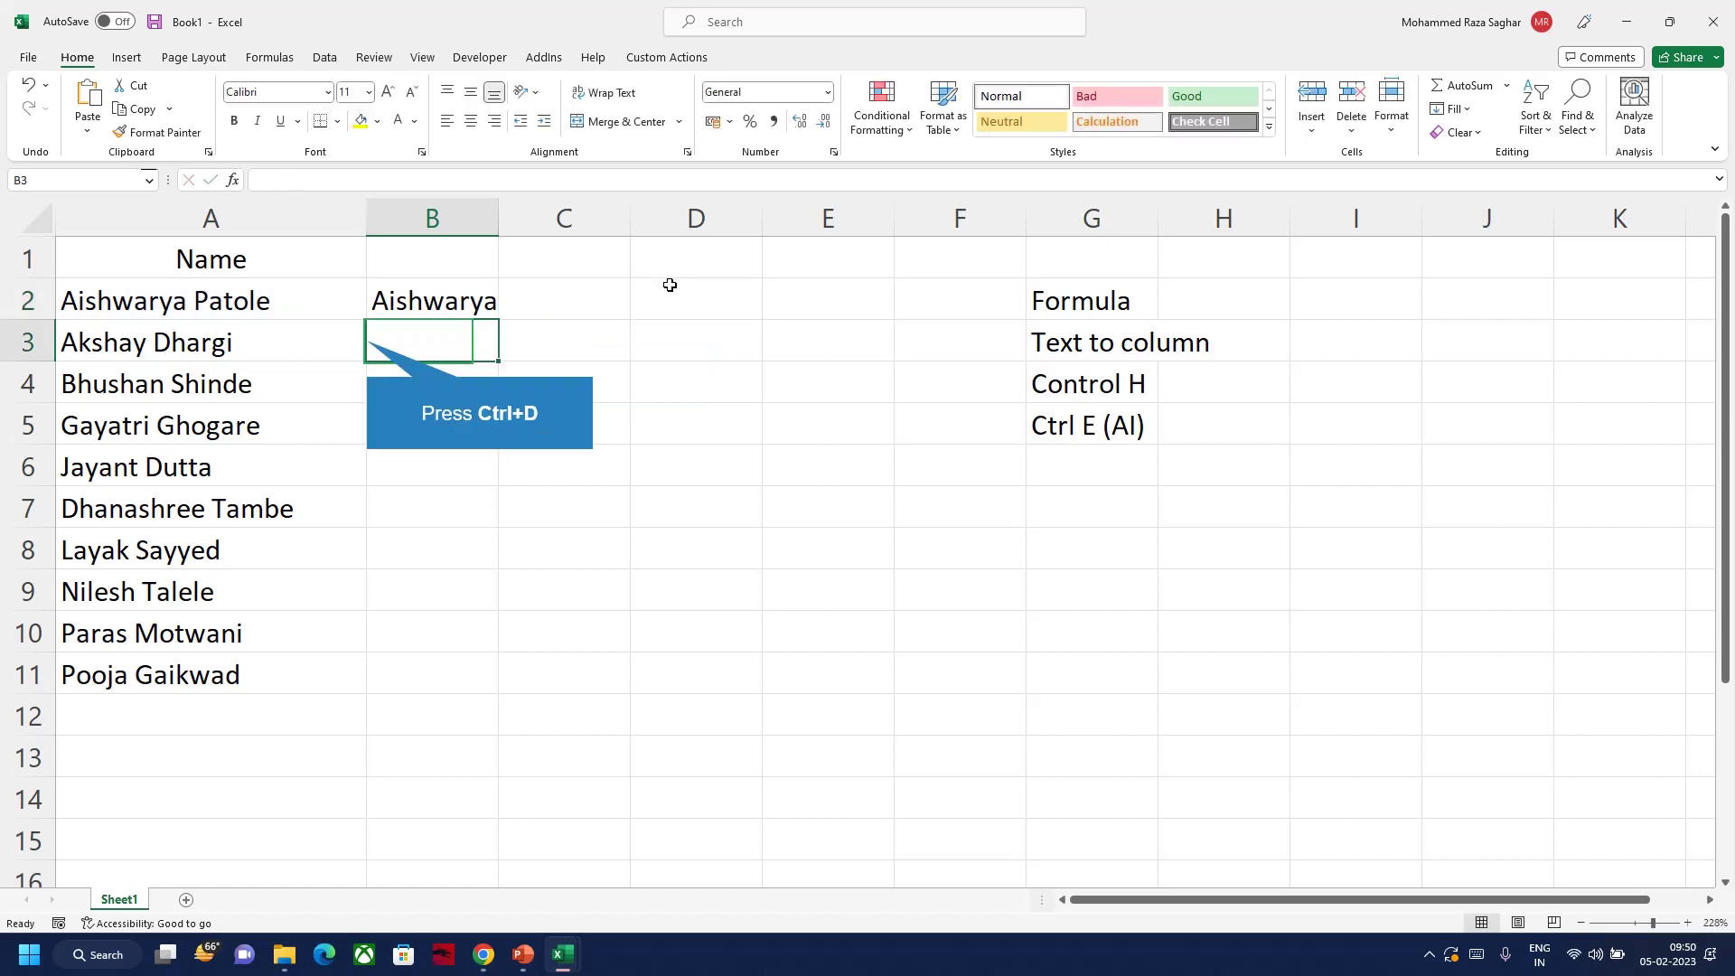
key(ctrl+d)
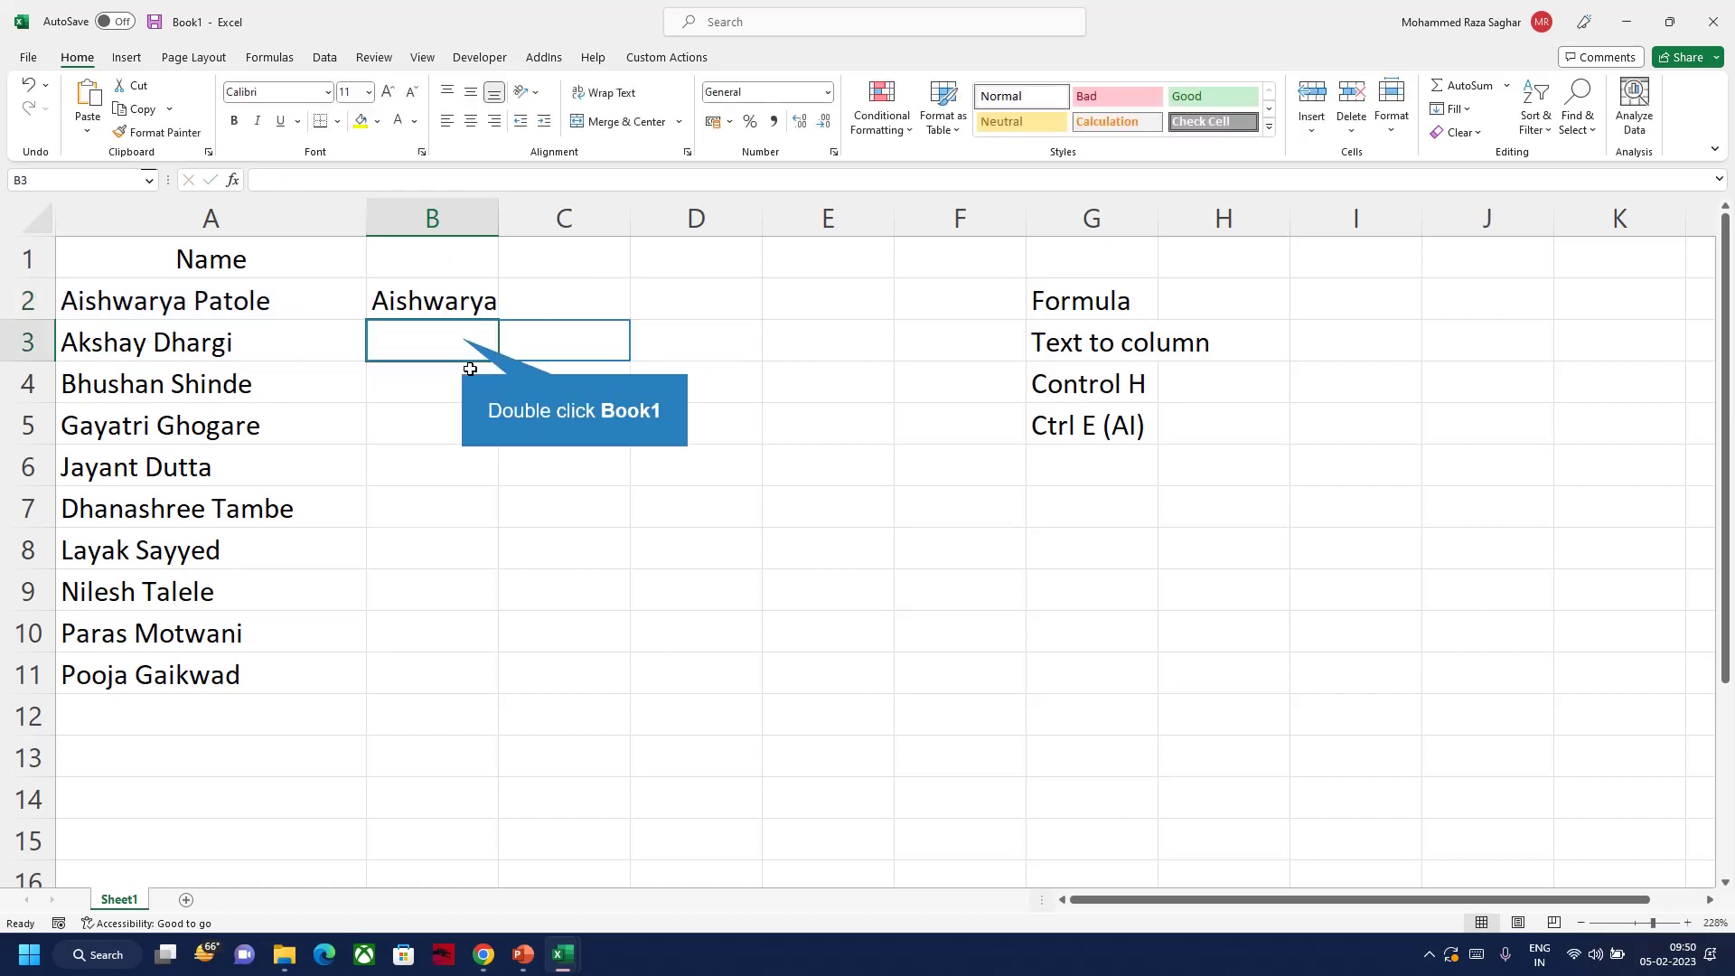
Edit B3's LEFT formula to a count of 5, removing a stray 9
double_click(465, 342)
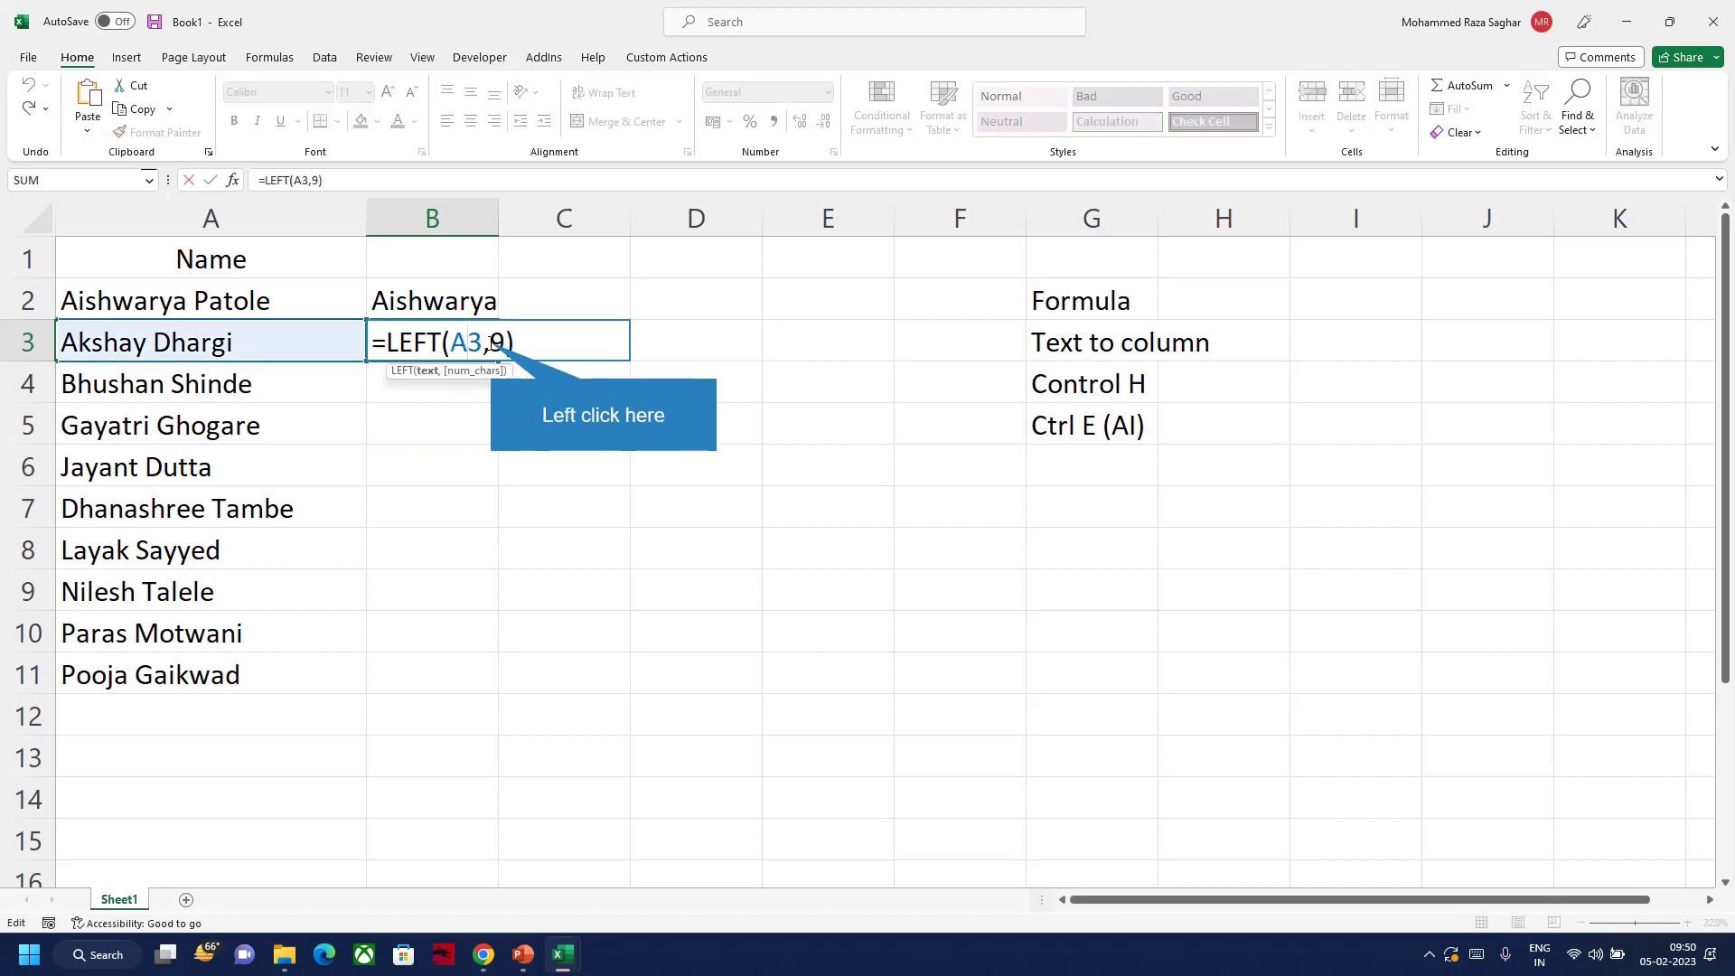
click(500, 346)
text(5)
key(Return)
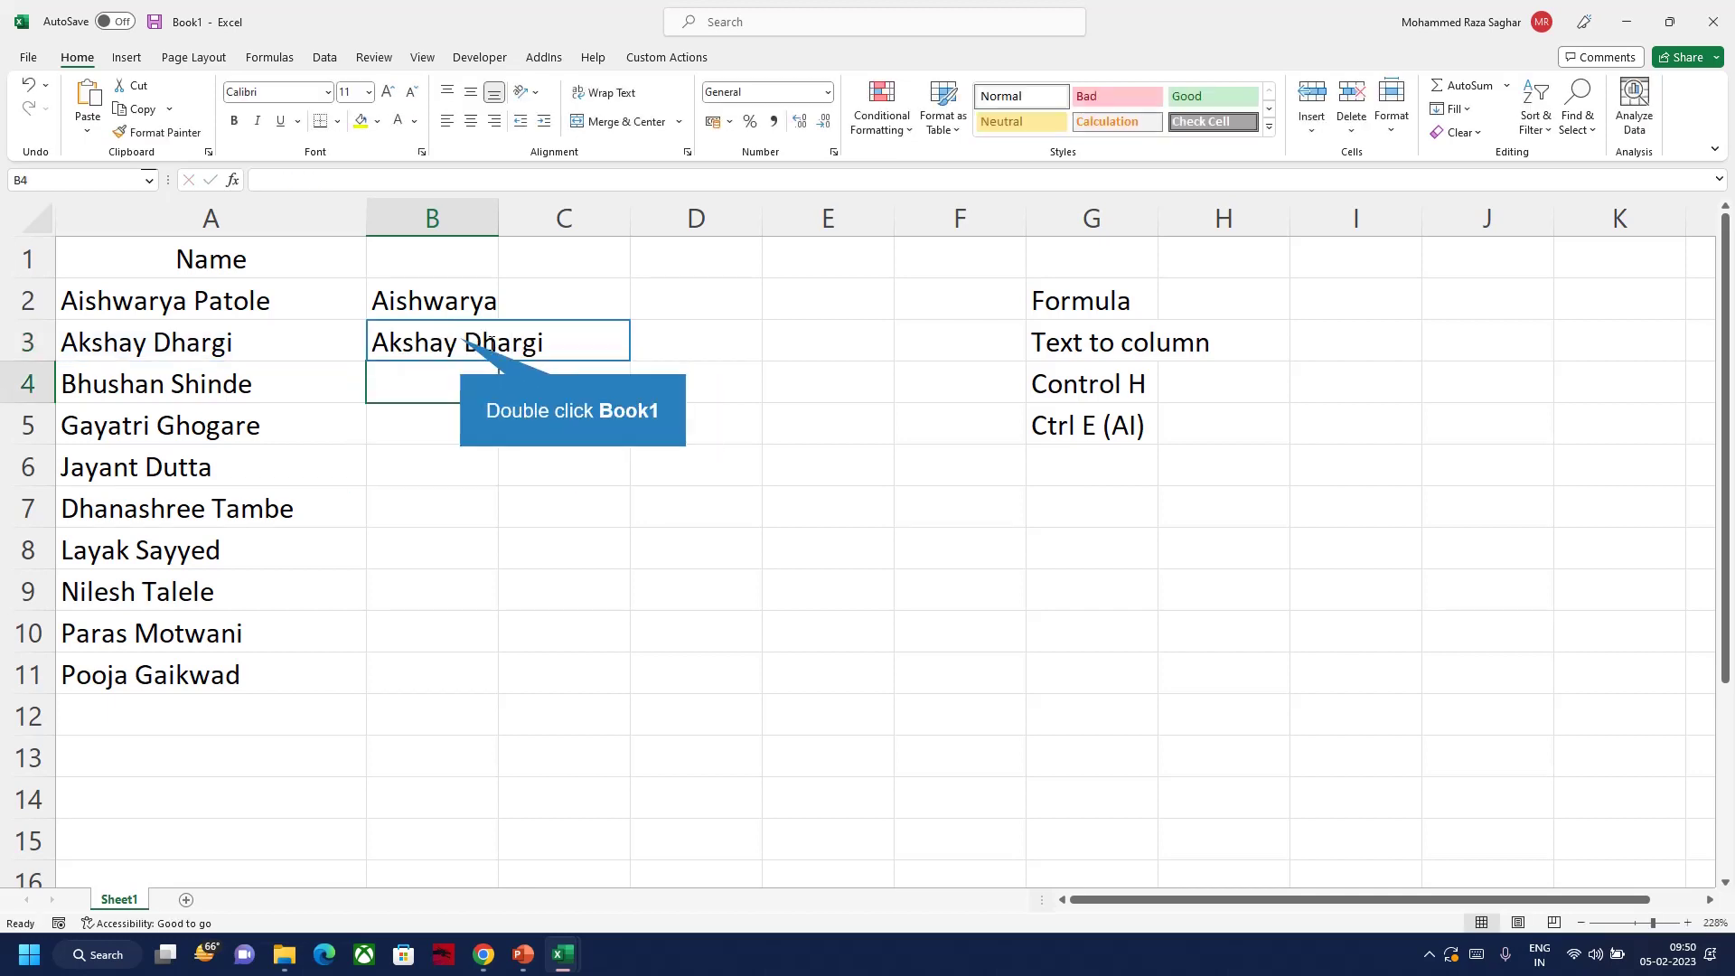
double_click(462, 334)
click(508, 350)
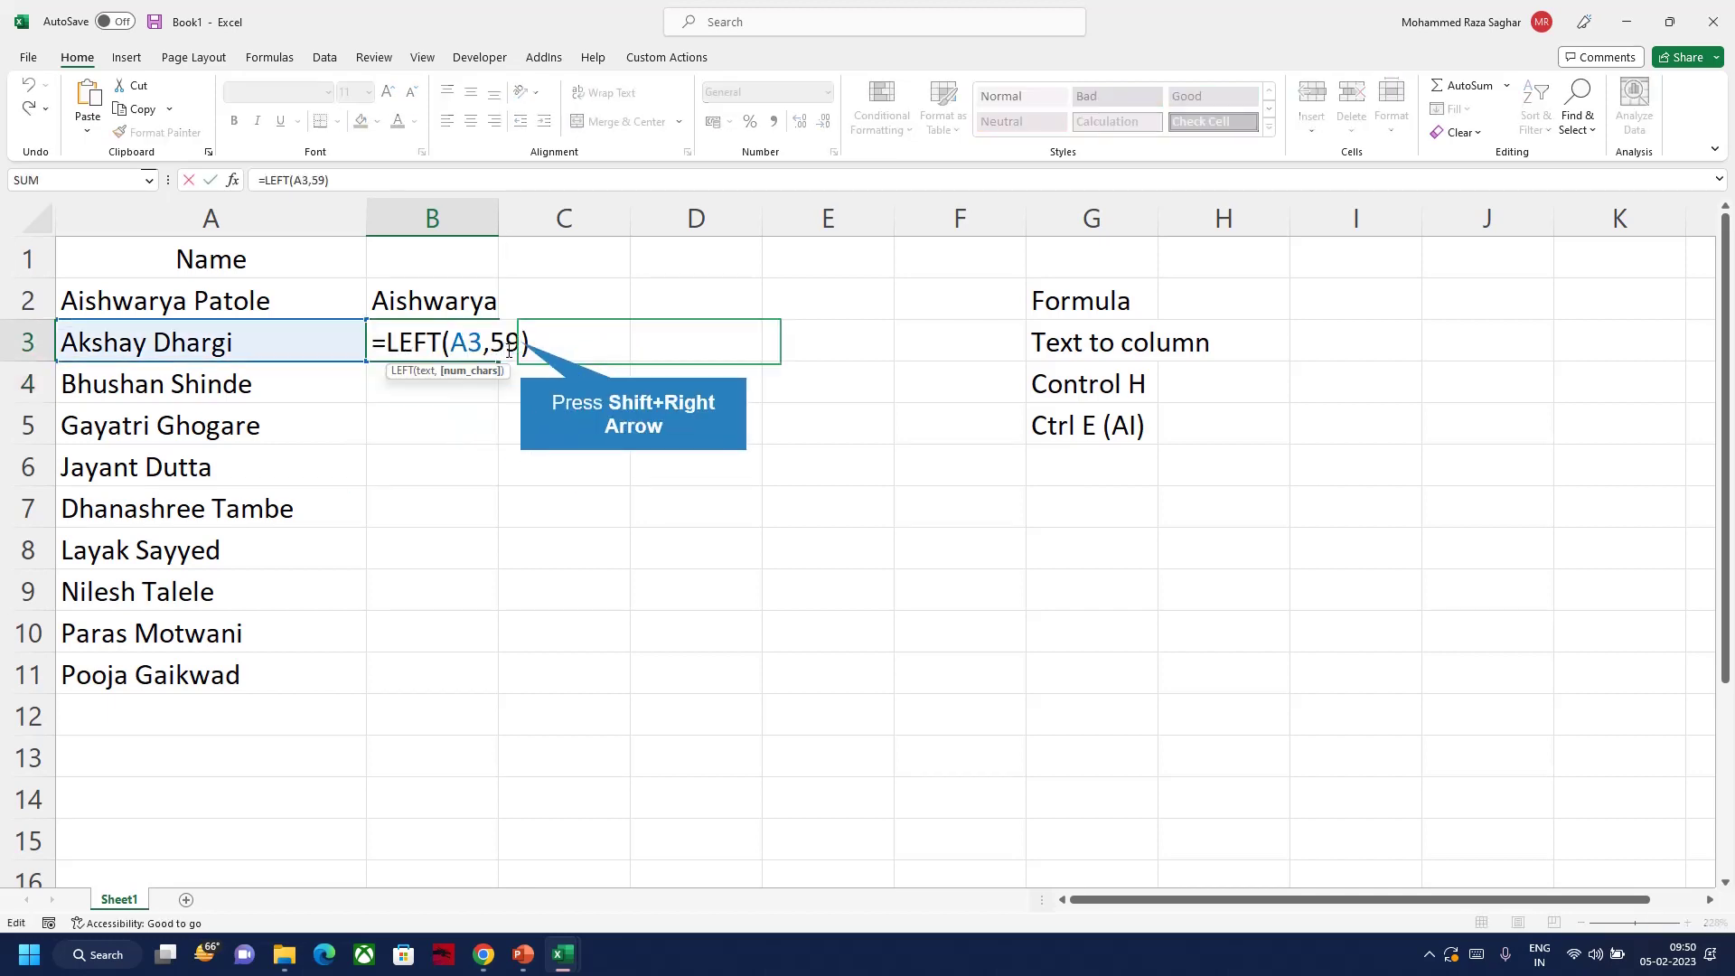
key(shift+Right)
key(BackSpace)
key(Return)
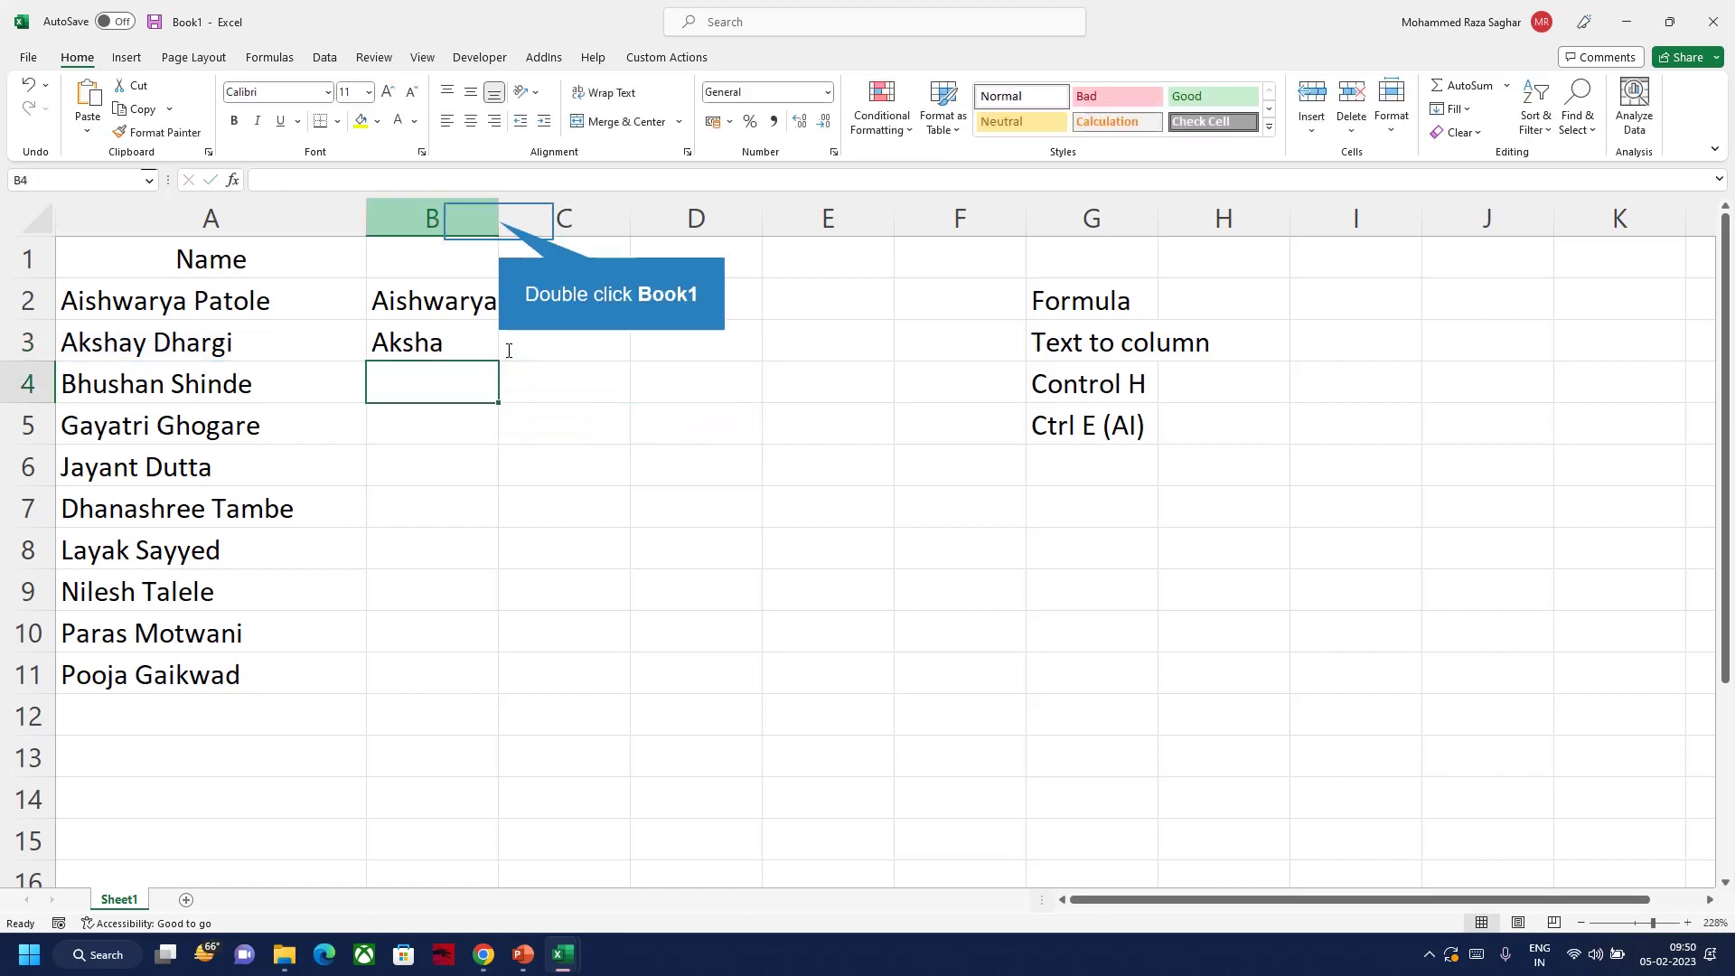
Auto-fit column B and change B3's character count to 6 to show Akshay
double_click(499, 221)
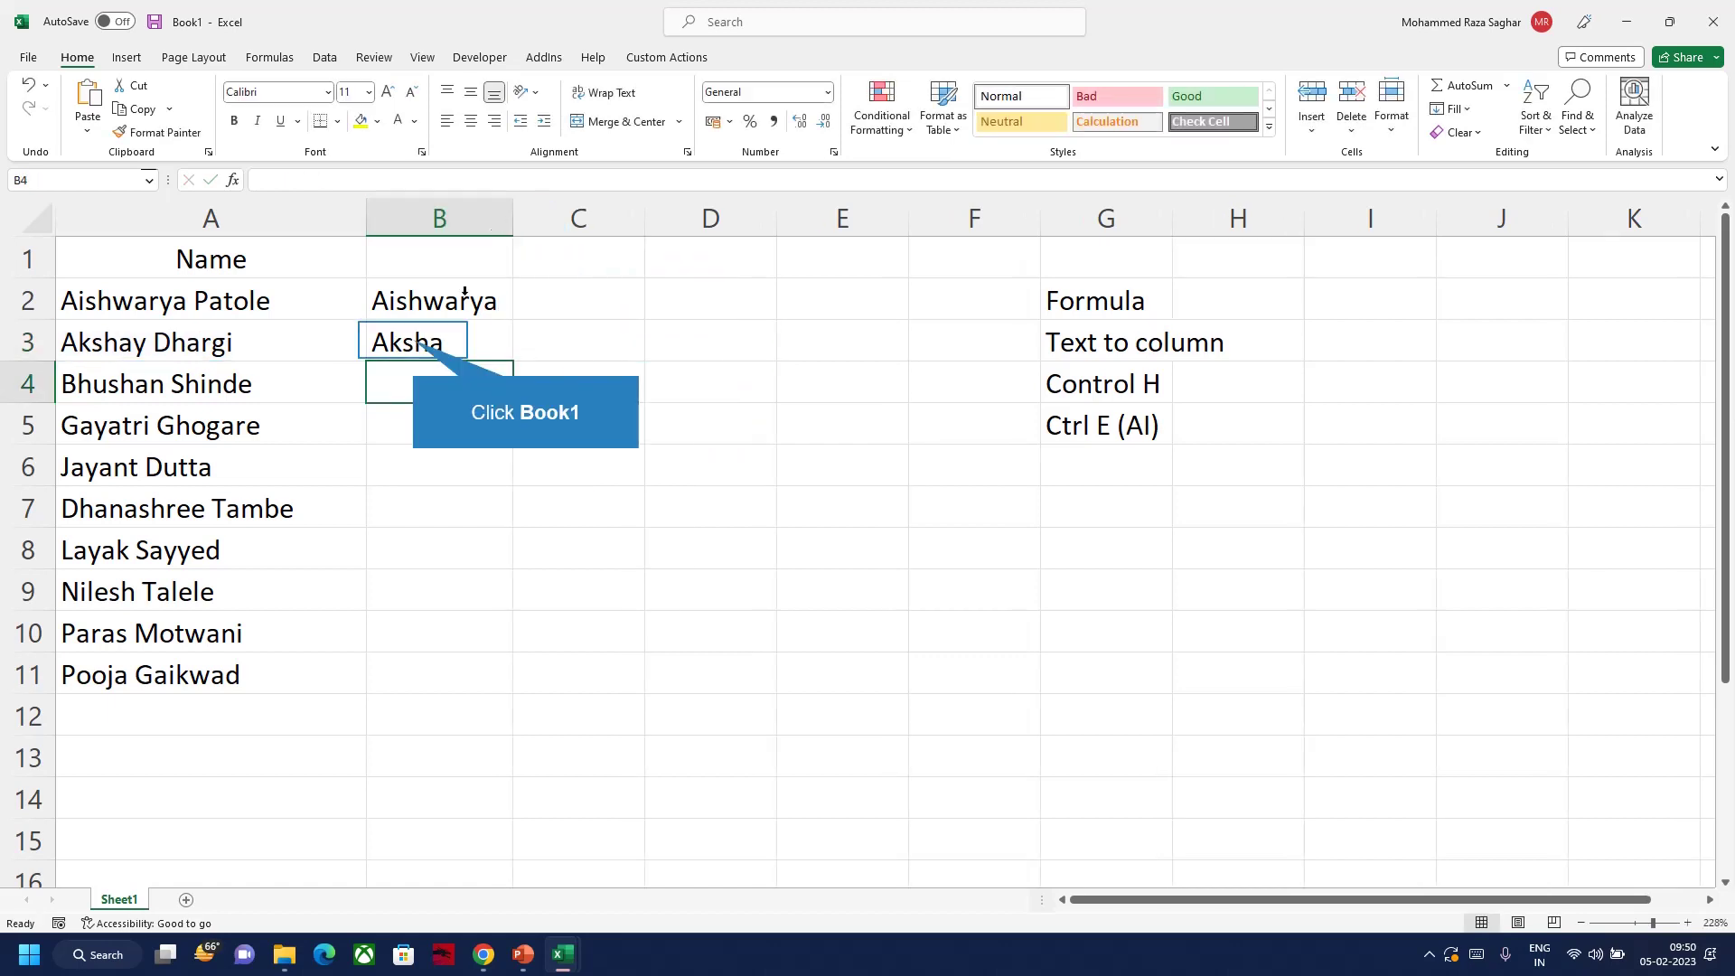
click(412, 344)
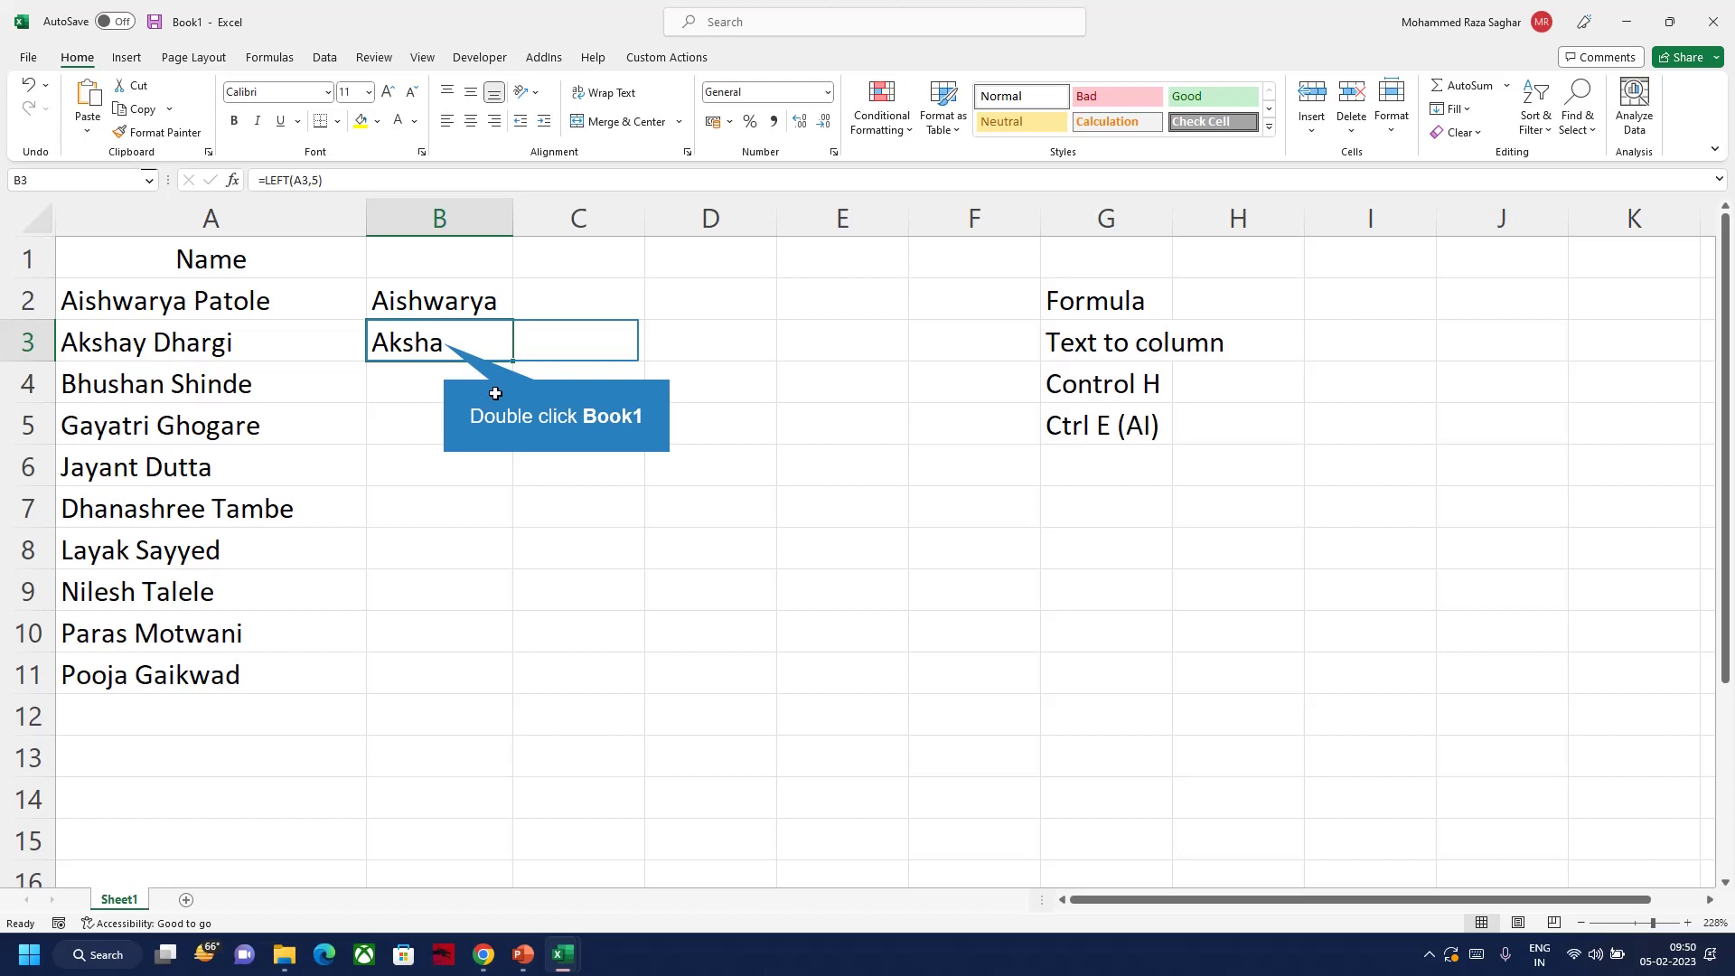
double_click(443, 345)
click(491, 347)
key(shift+Right)
text(6)
key(Return)
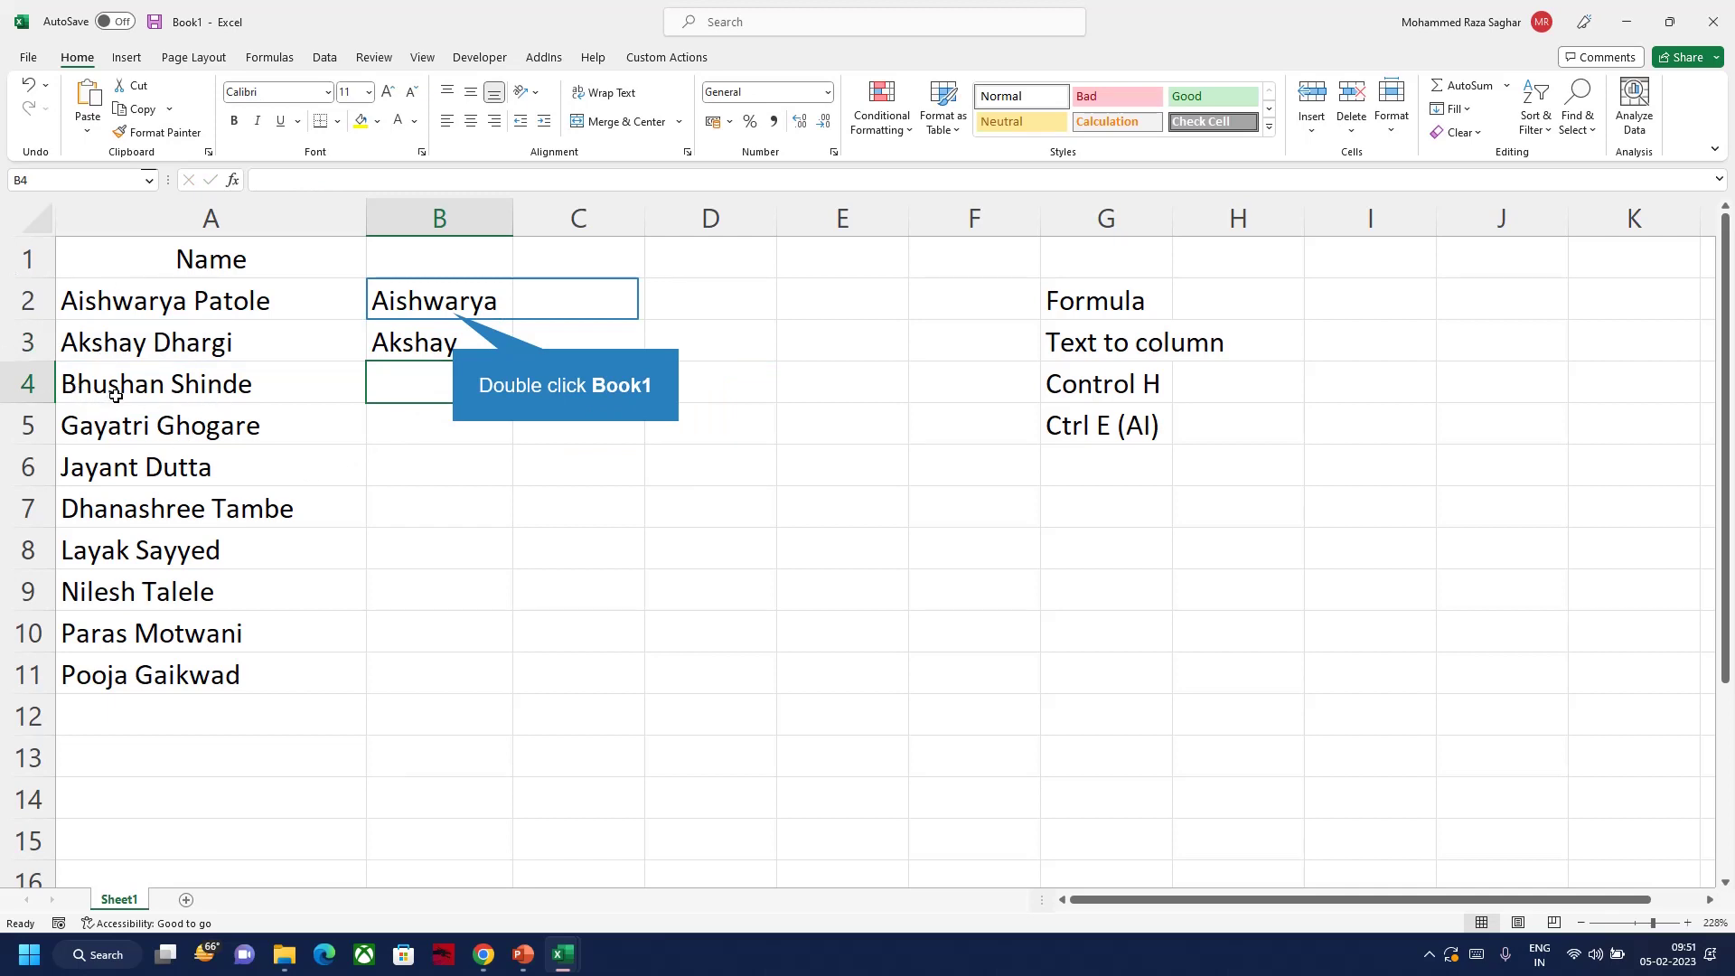
Rewrite B2 as =LEFT(A2,FIND(" ",A2)-1) to extract the first name
click(452, 312)
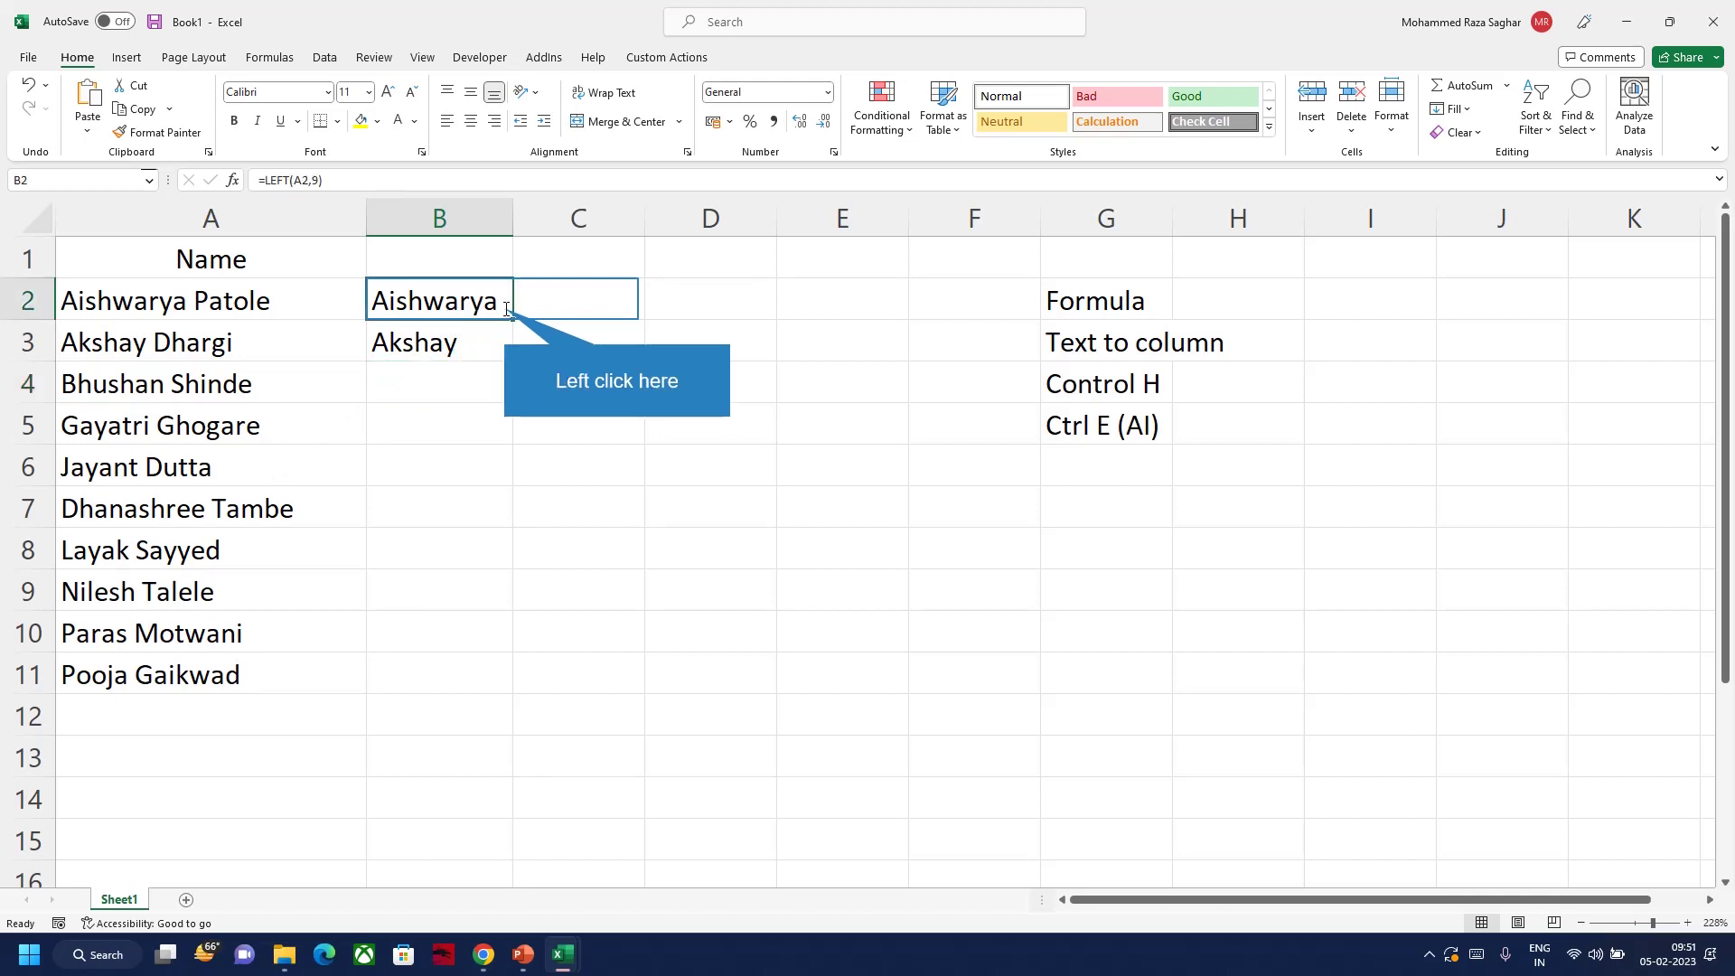
double_click(507, 309)
text(find)
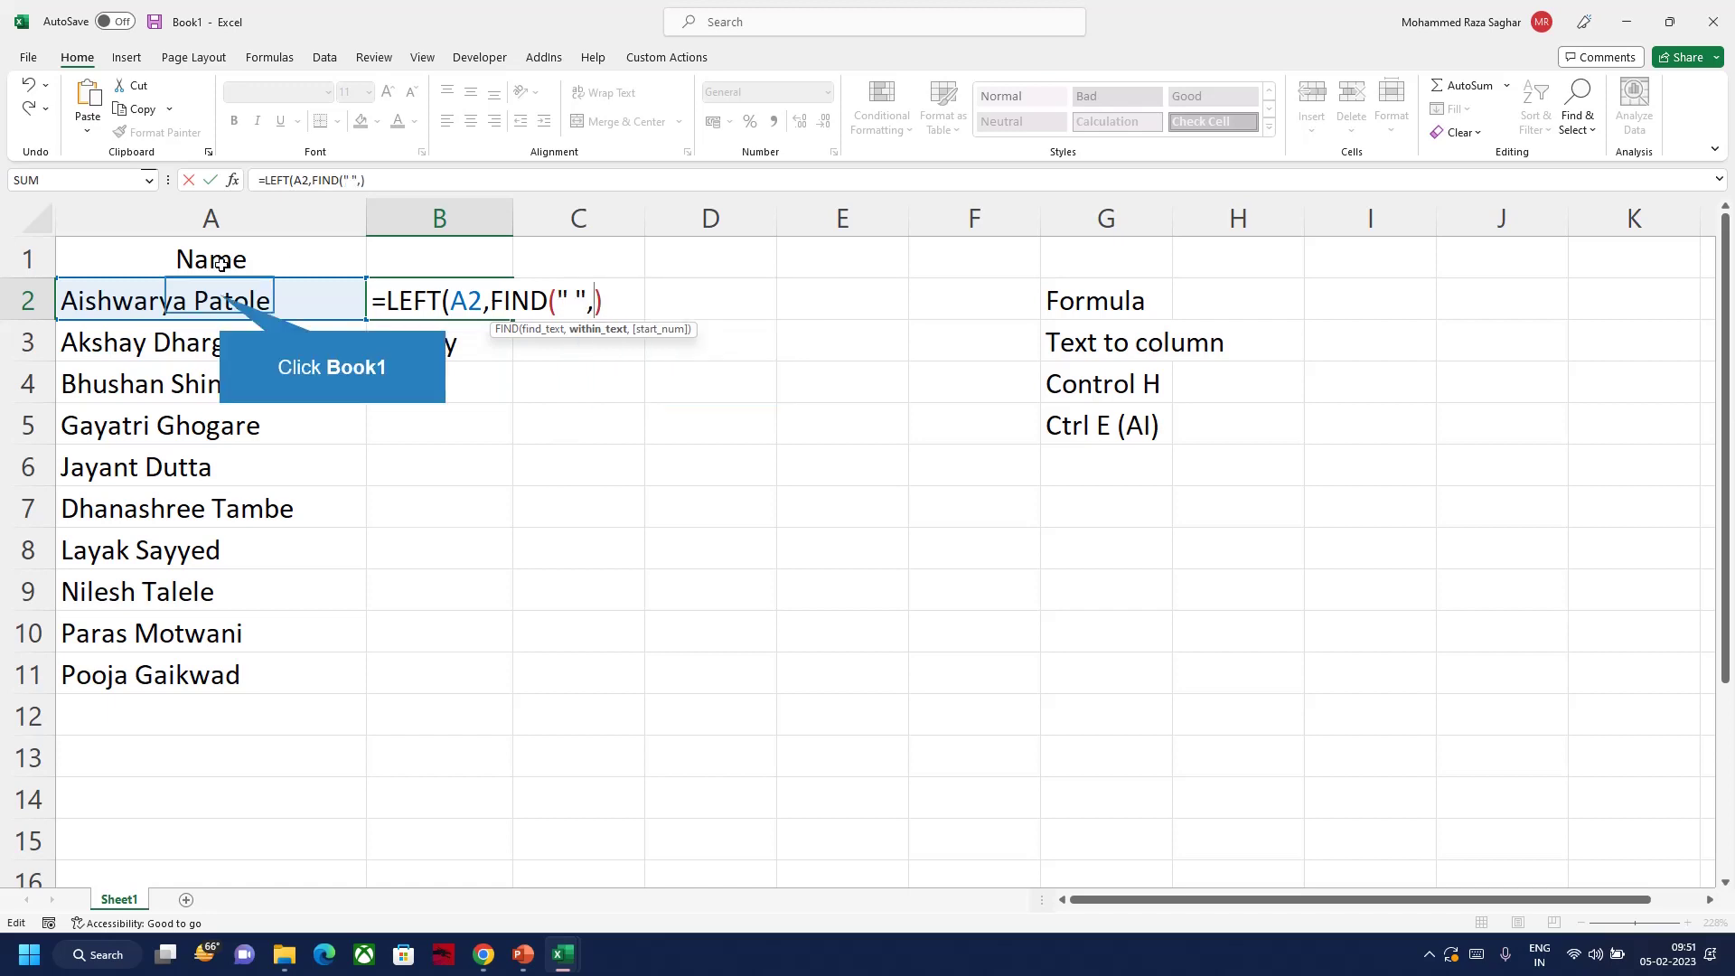
click(218, 296)
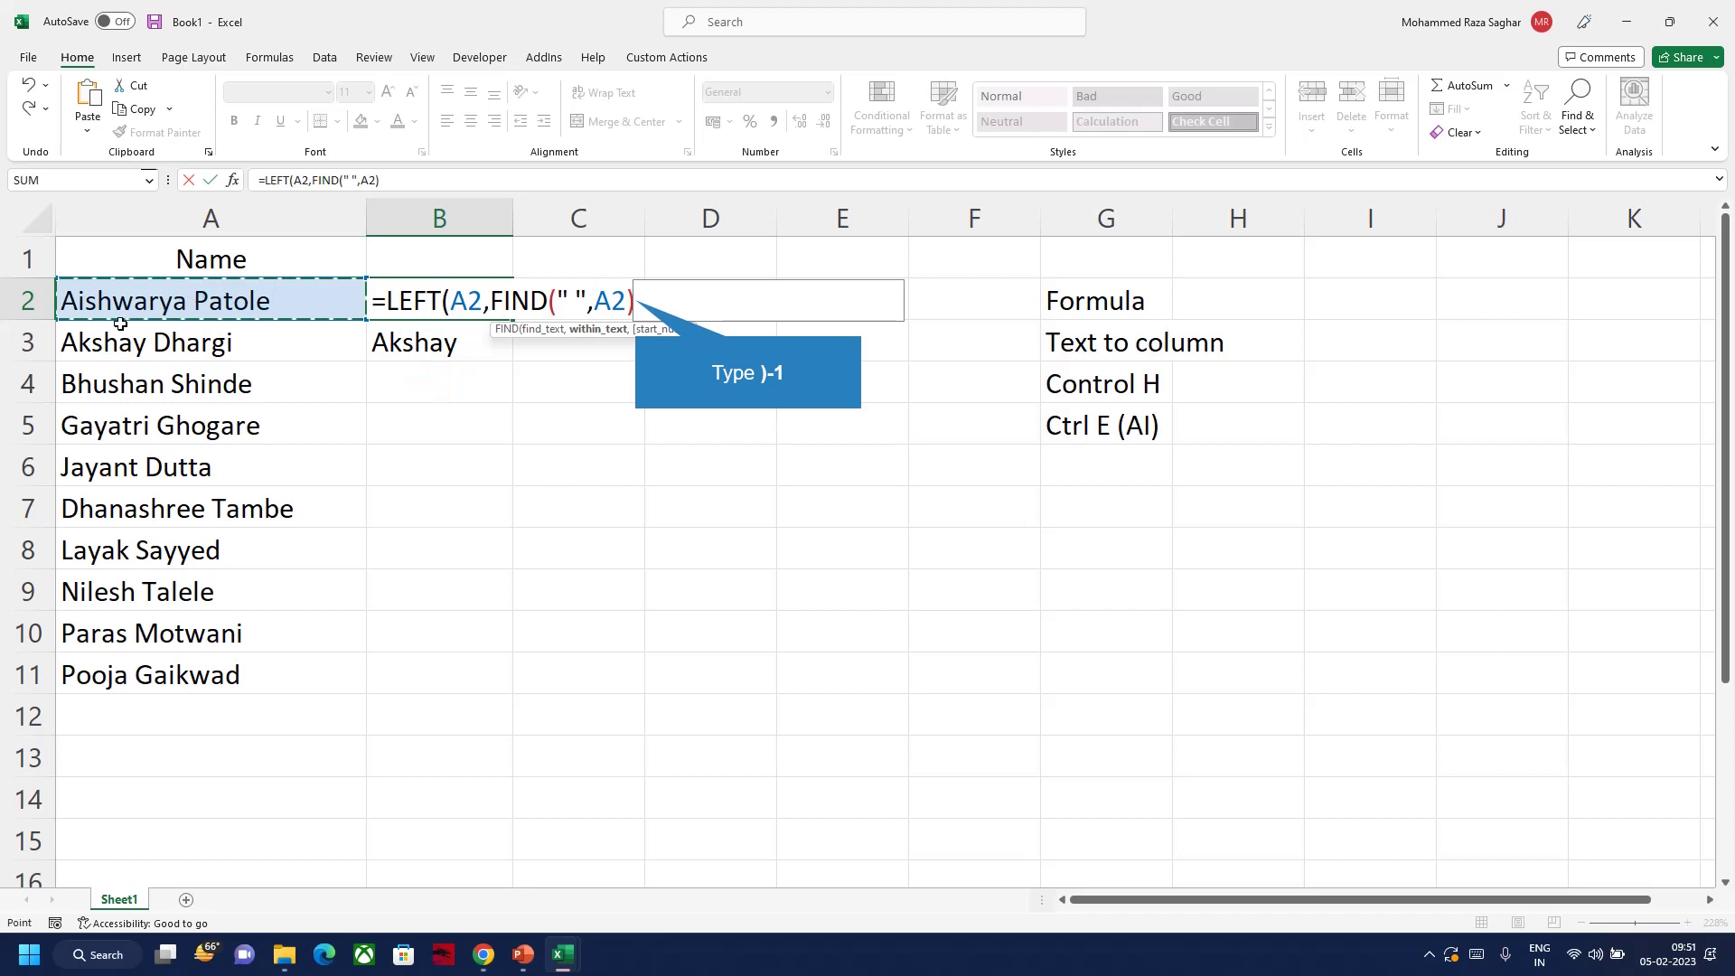
text()-1)
key(Return)
Fill the first-name formula down B2:B11 and auto-fit column B
key(Up)
key(shift+Down)
key(shift+Down)
key(shift+Down)
key(shift+Down)
key(shift+Down)
key(shift+Down)
key(shift+Down)
key(shift+Down)
key(shift+Down)
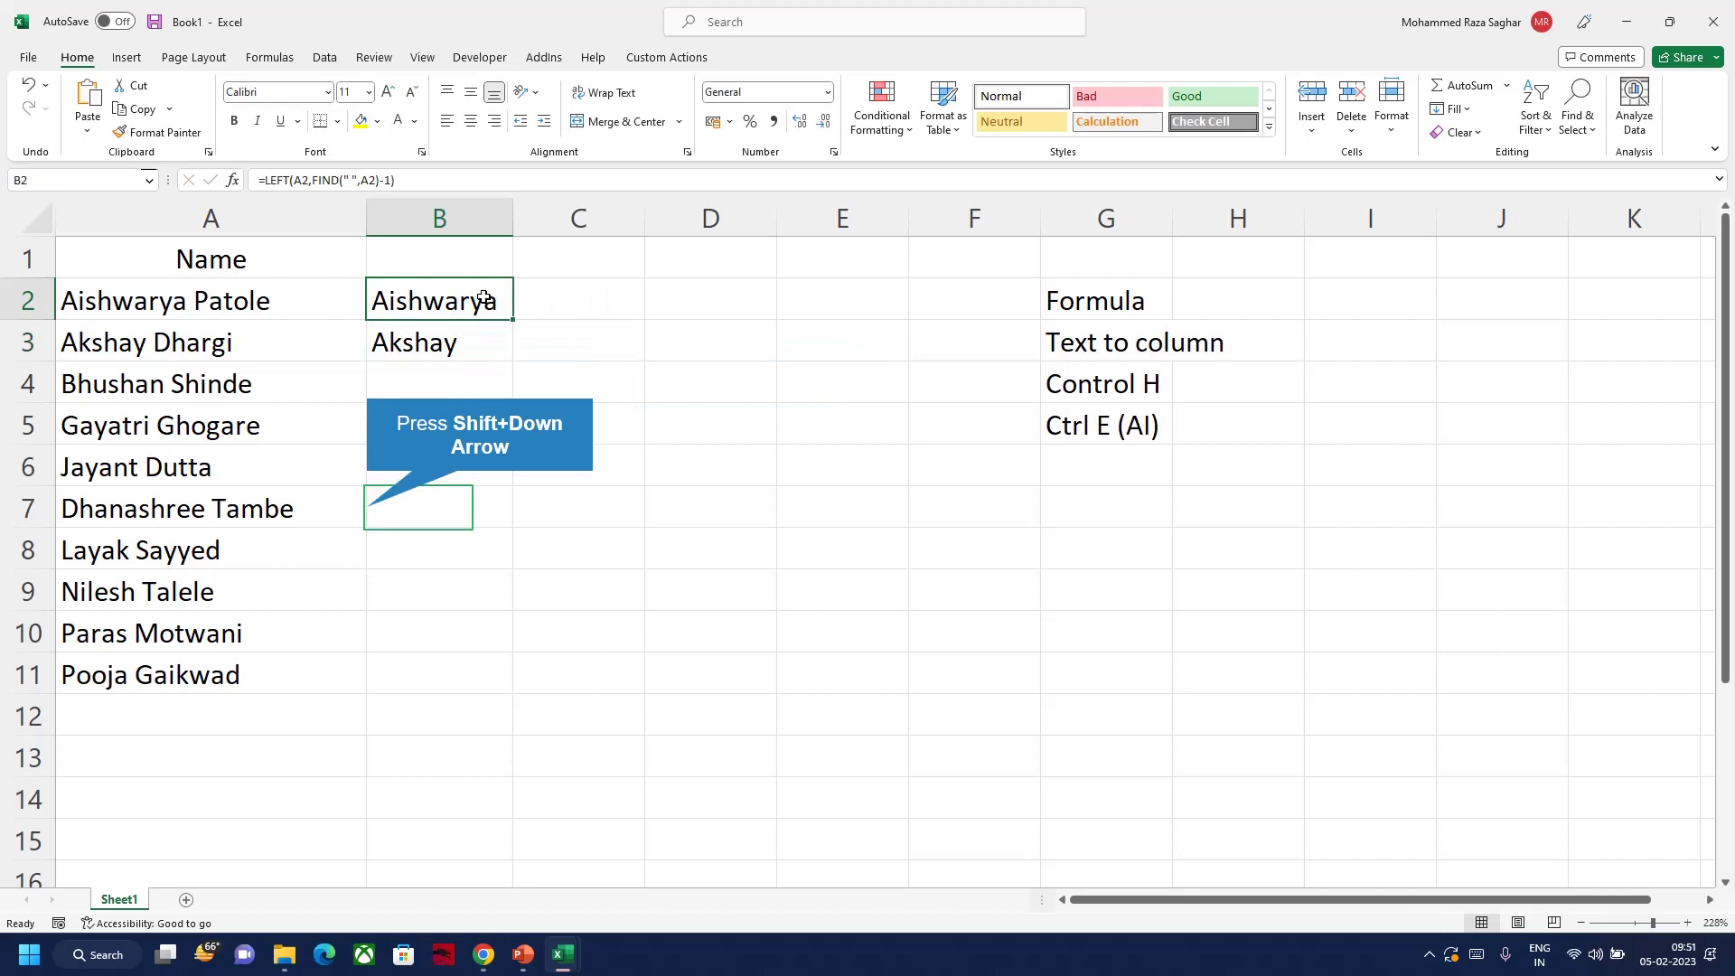
key(ctrl+d)
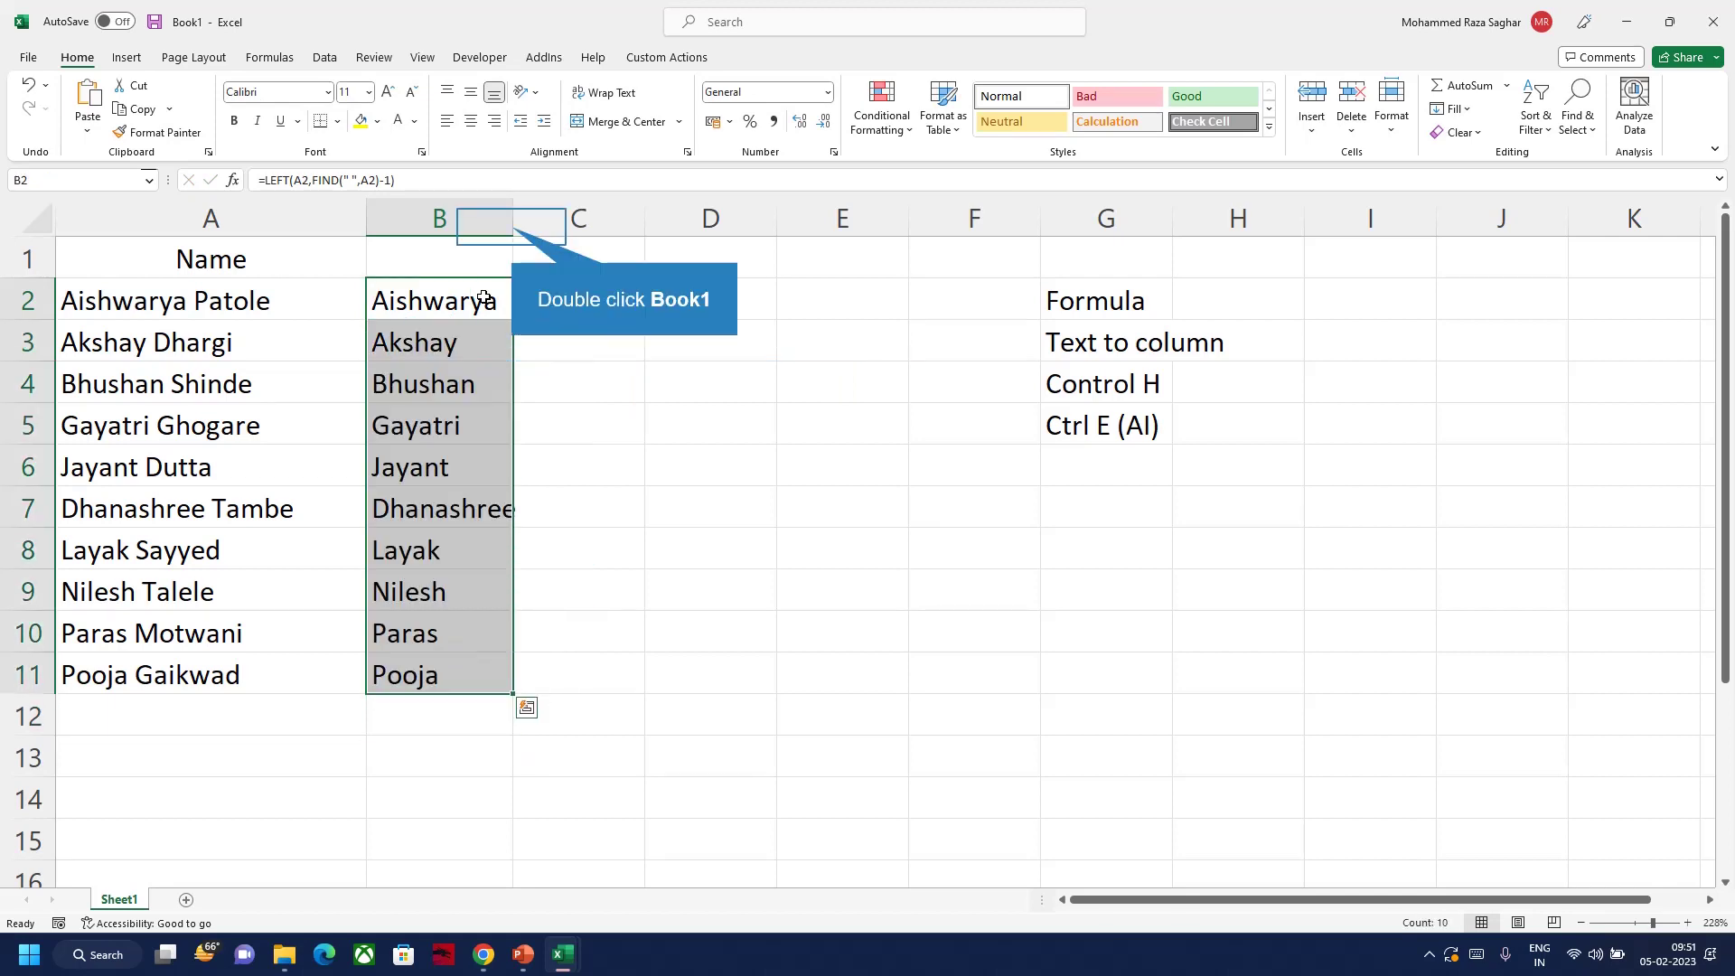
double_click(512, 222)
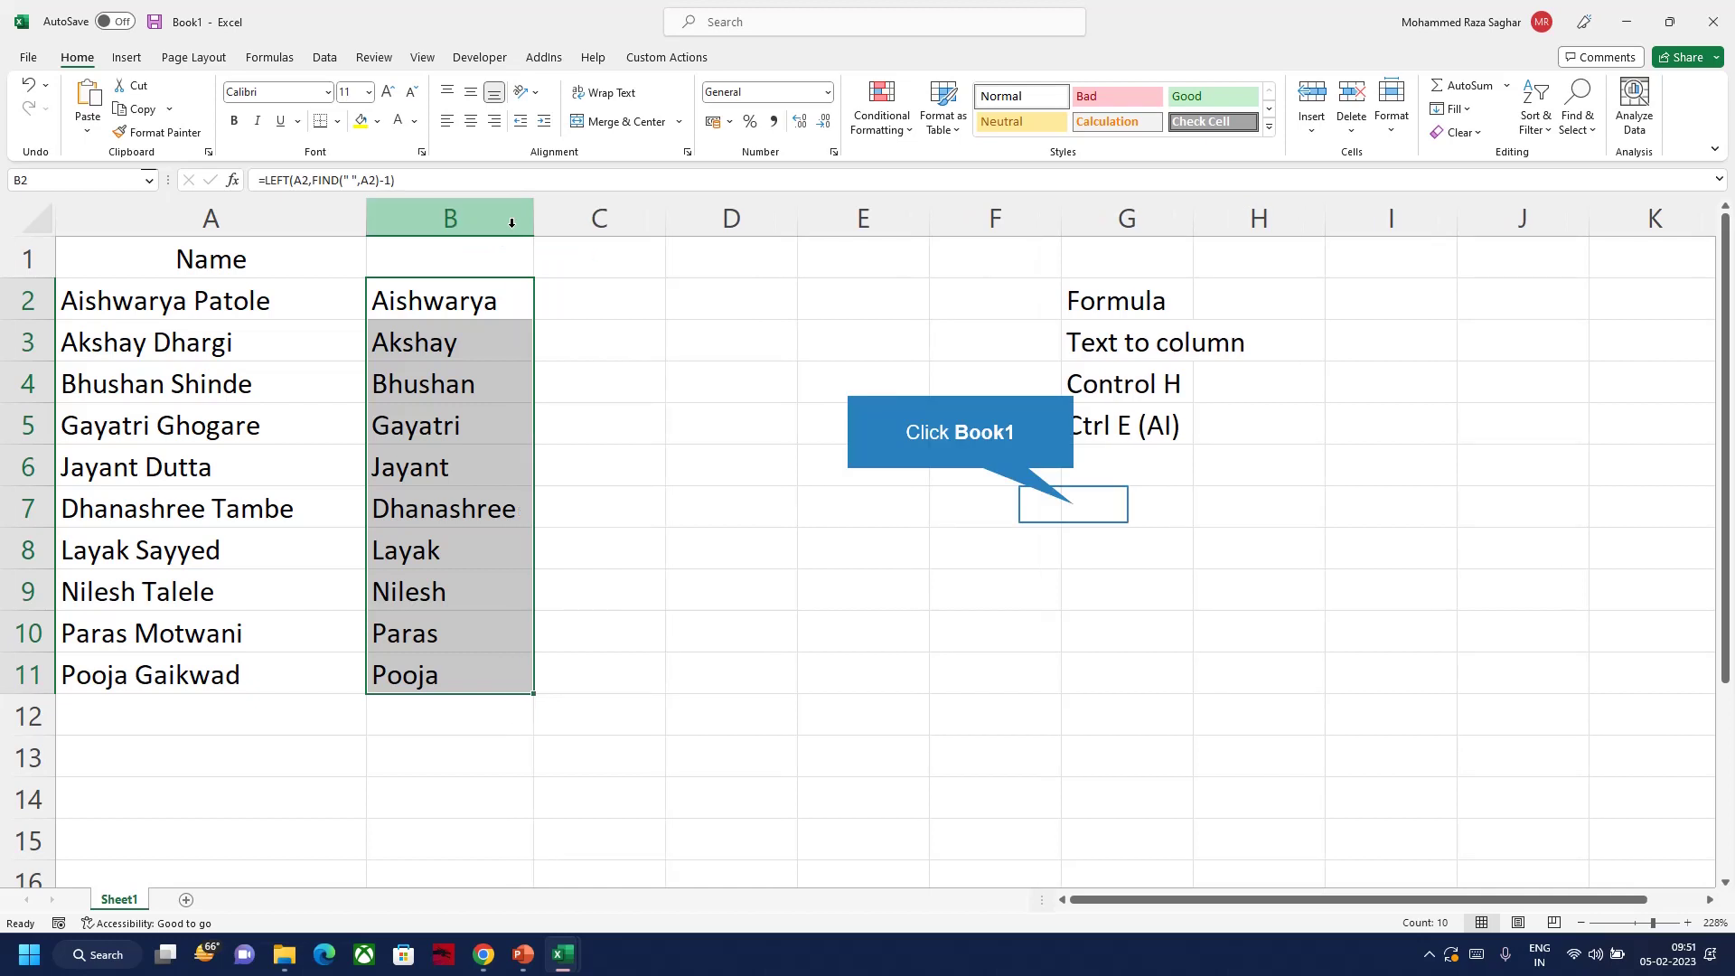
Label G7 'Left' and note in H7 'That retruns given number of char from left side of the text'
click(1071, 508)
text(Left)
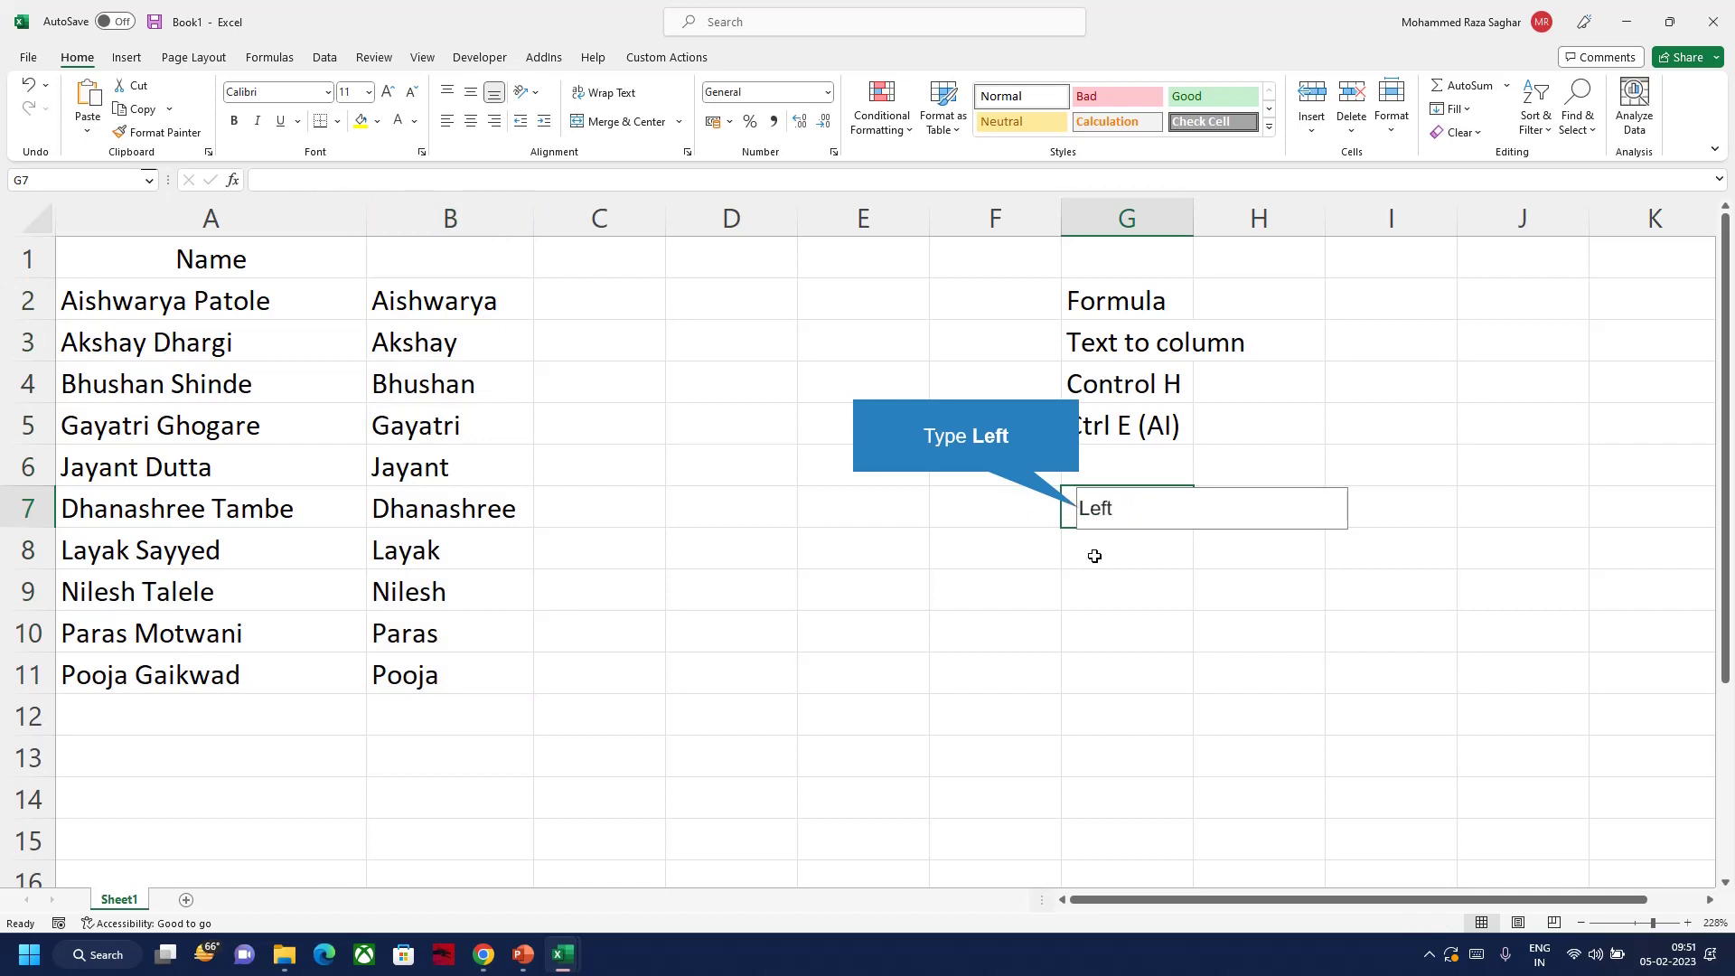
key(Tab)
text(Is)
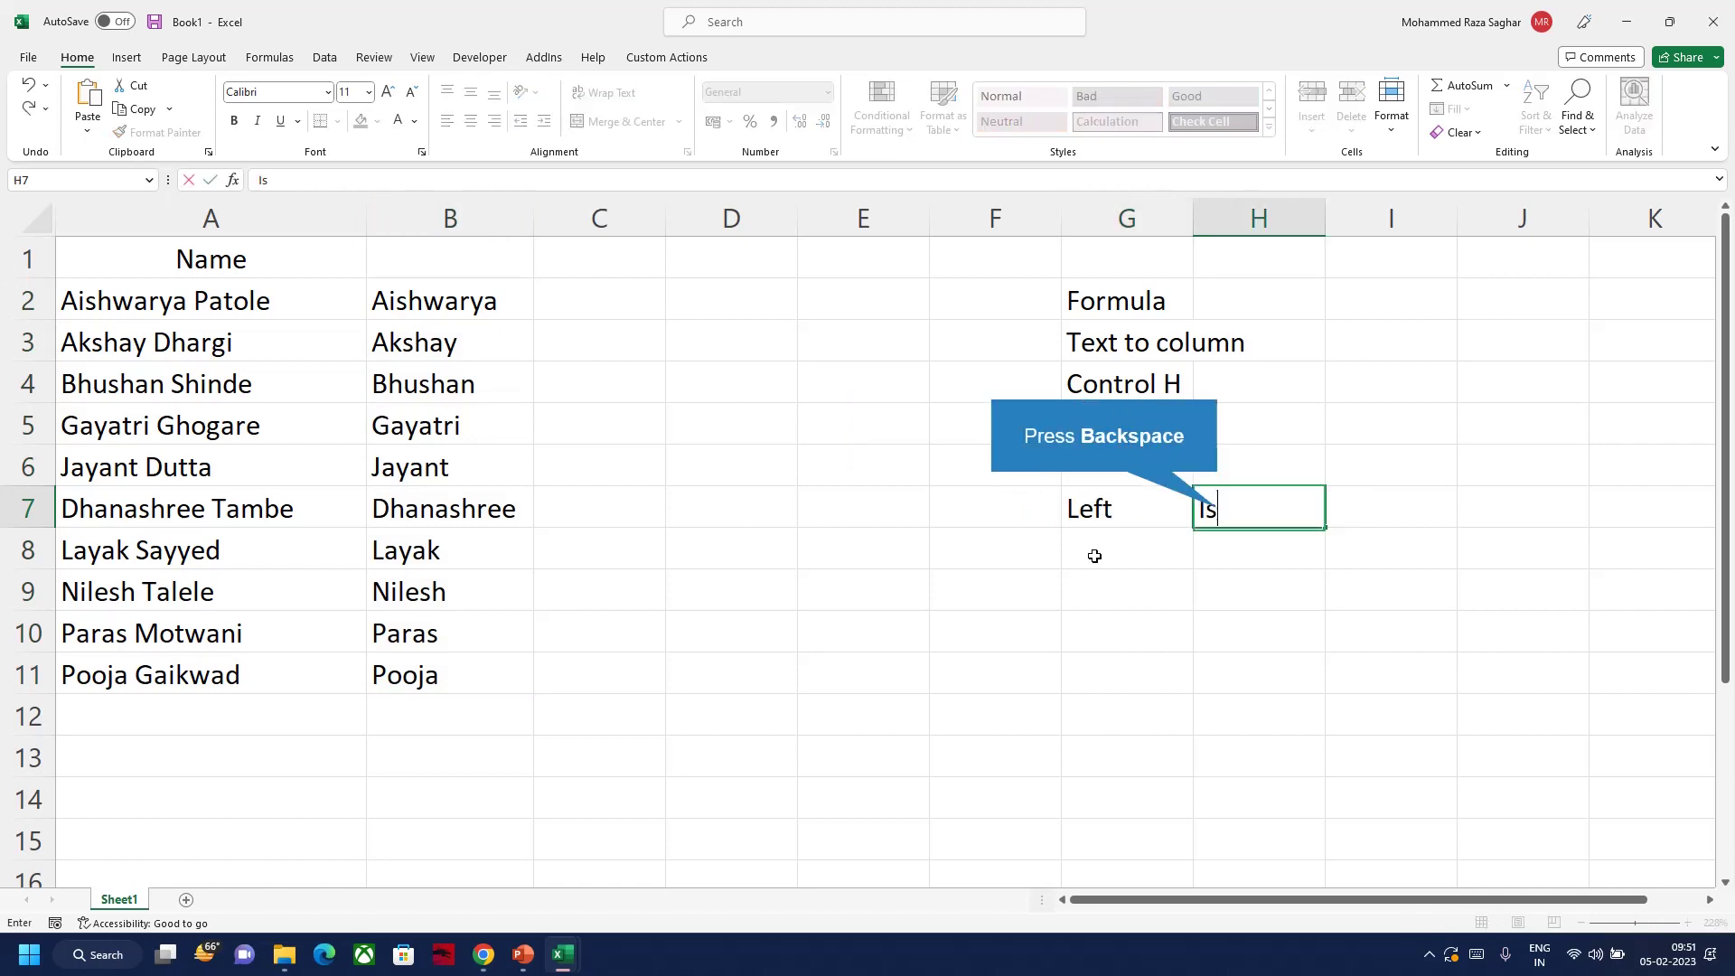
key(BackSpace)
key(BackSpace)
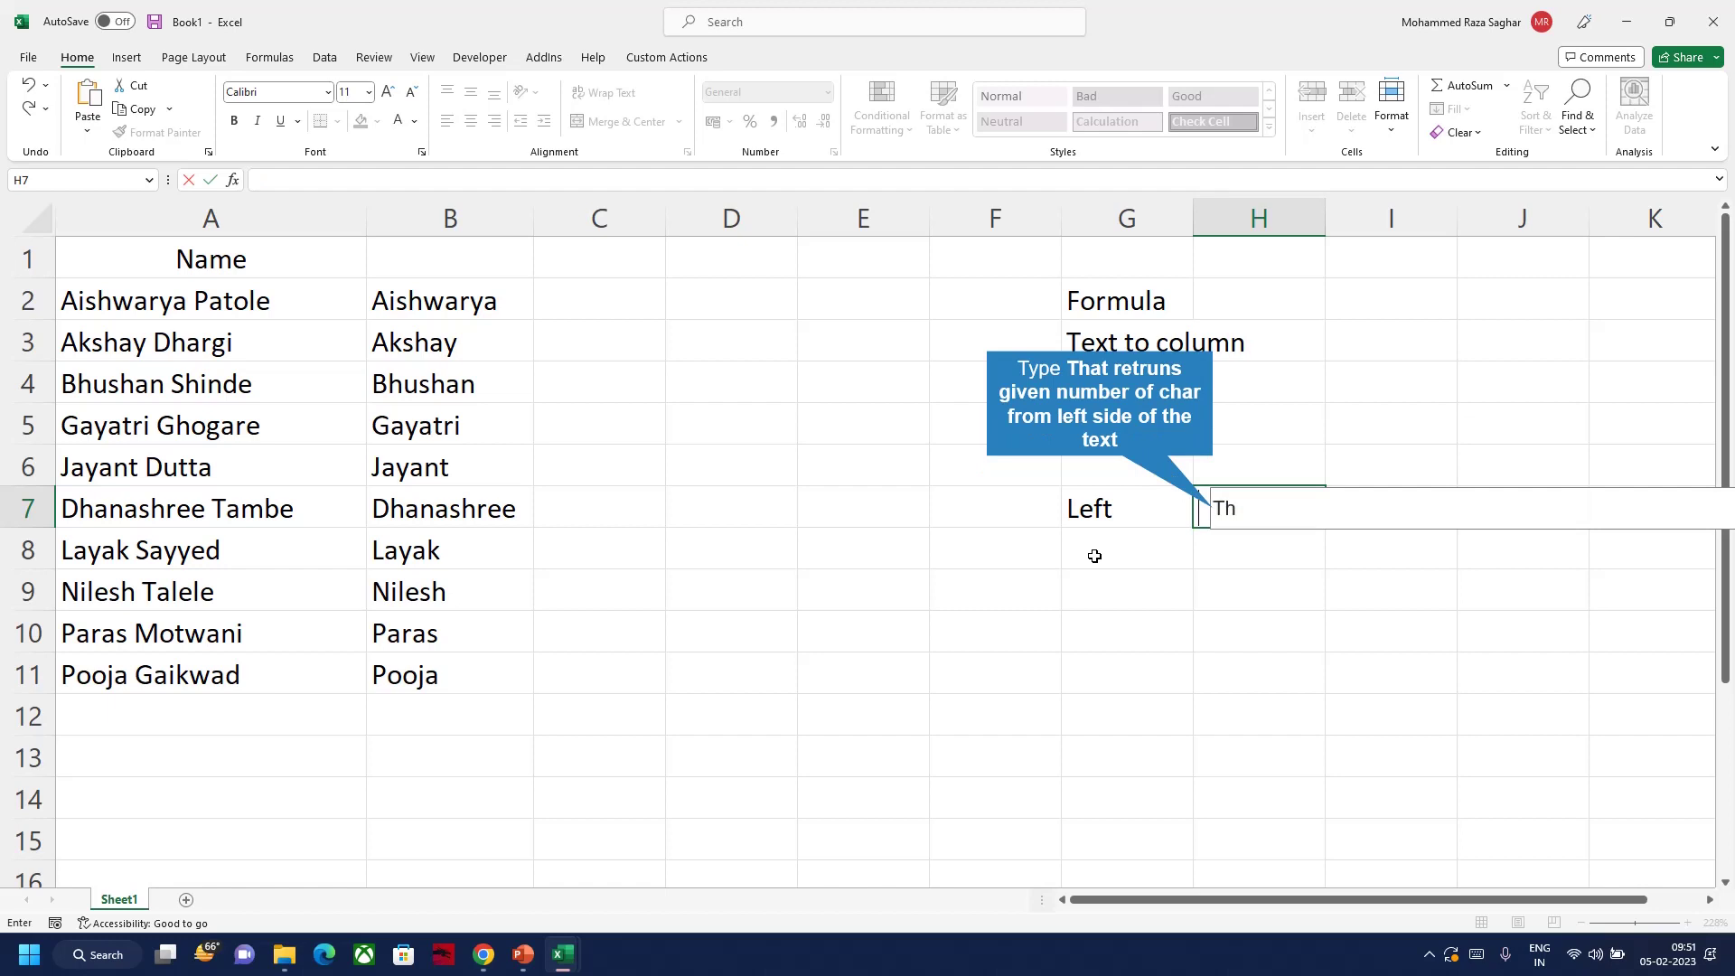
text(That retruns given number of char from)
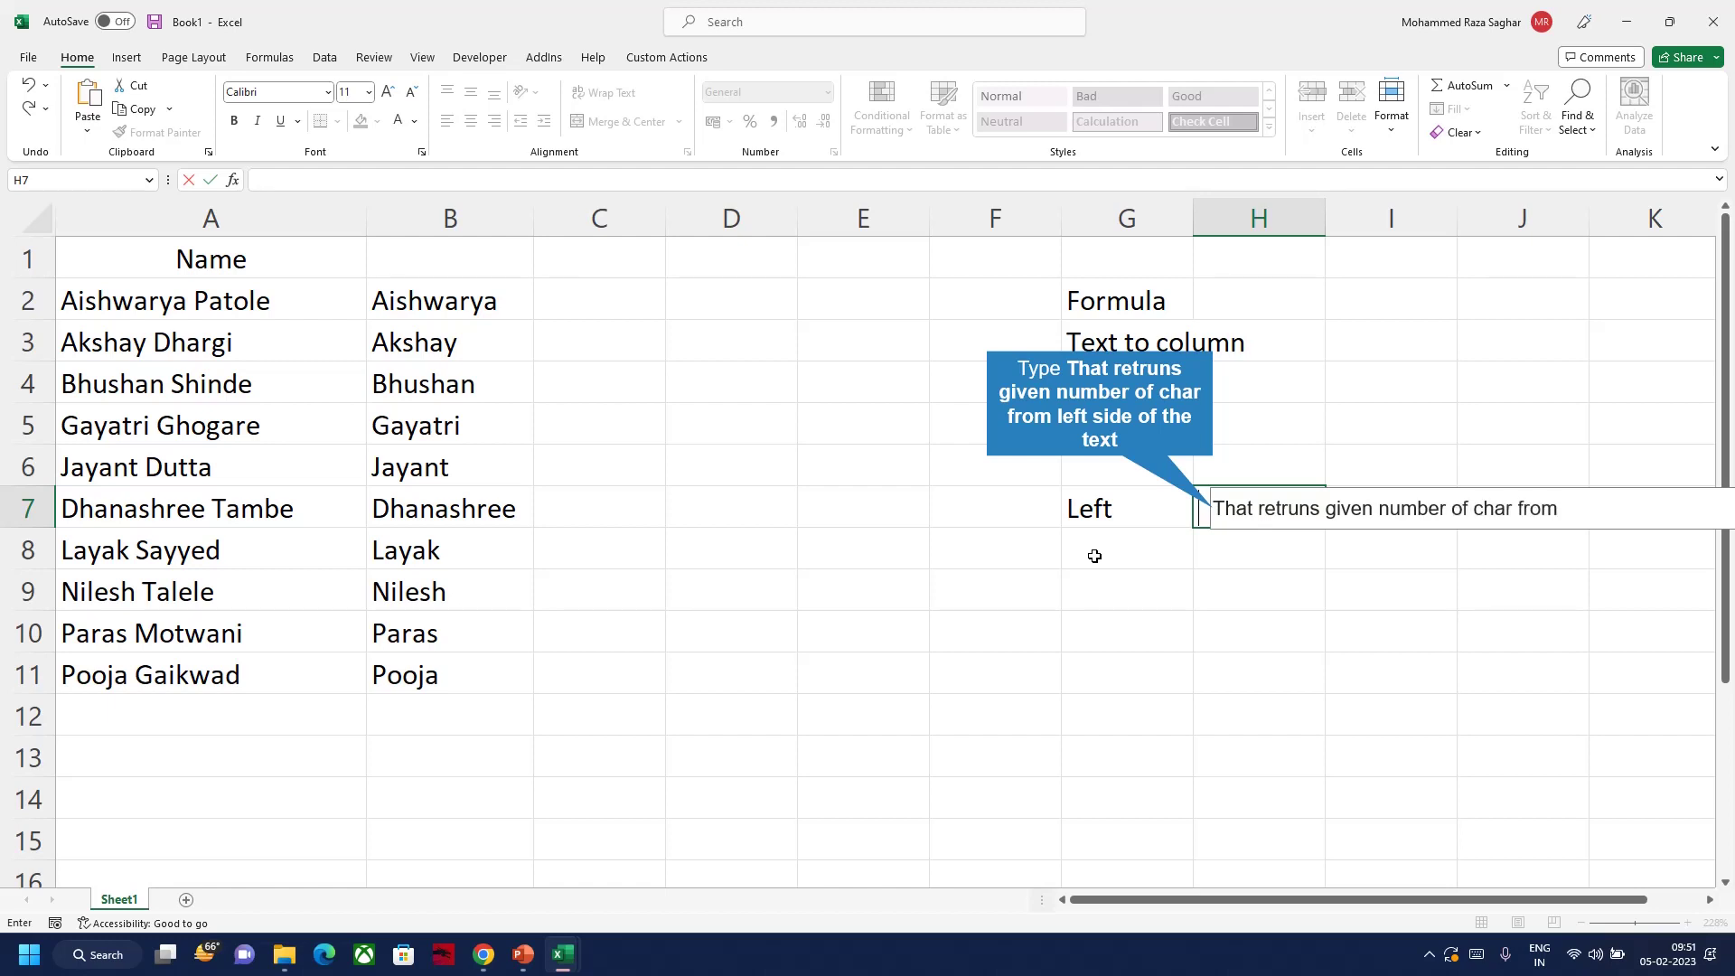
text( left side of the text)
key(Return)
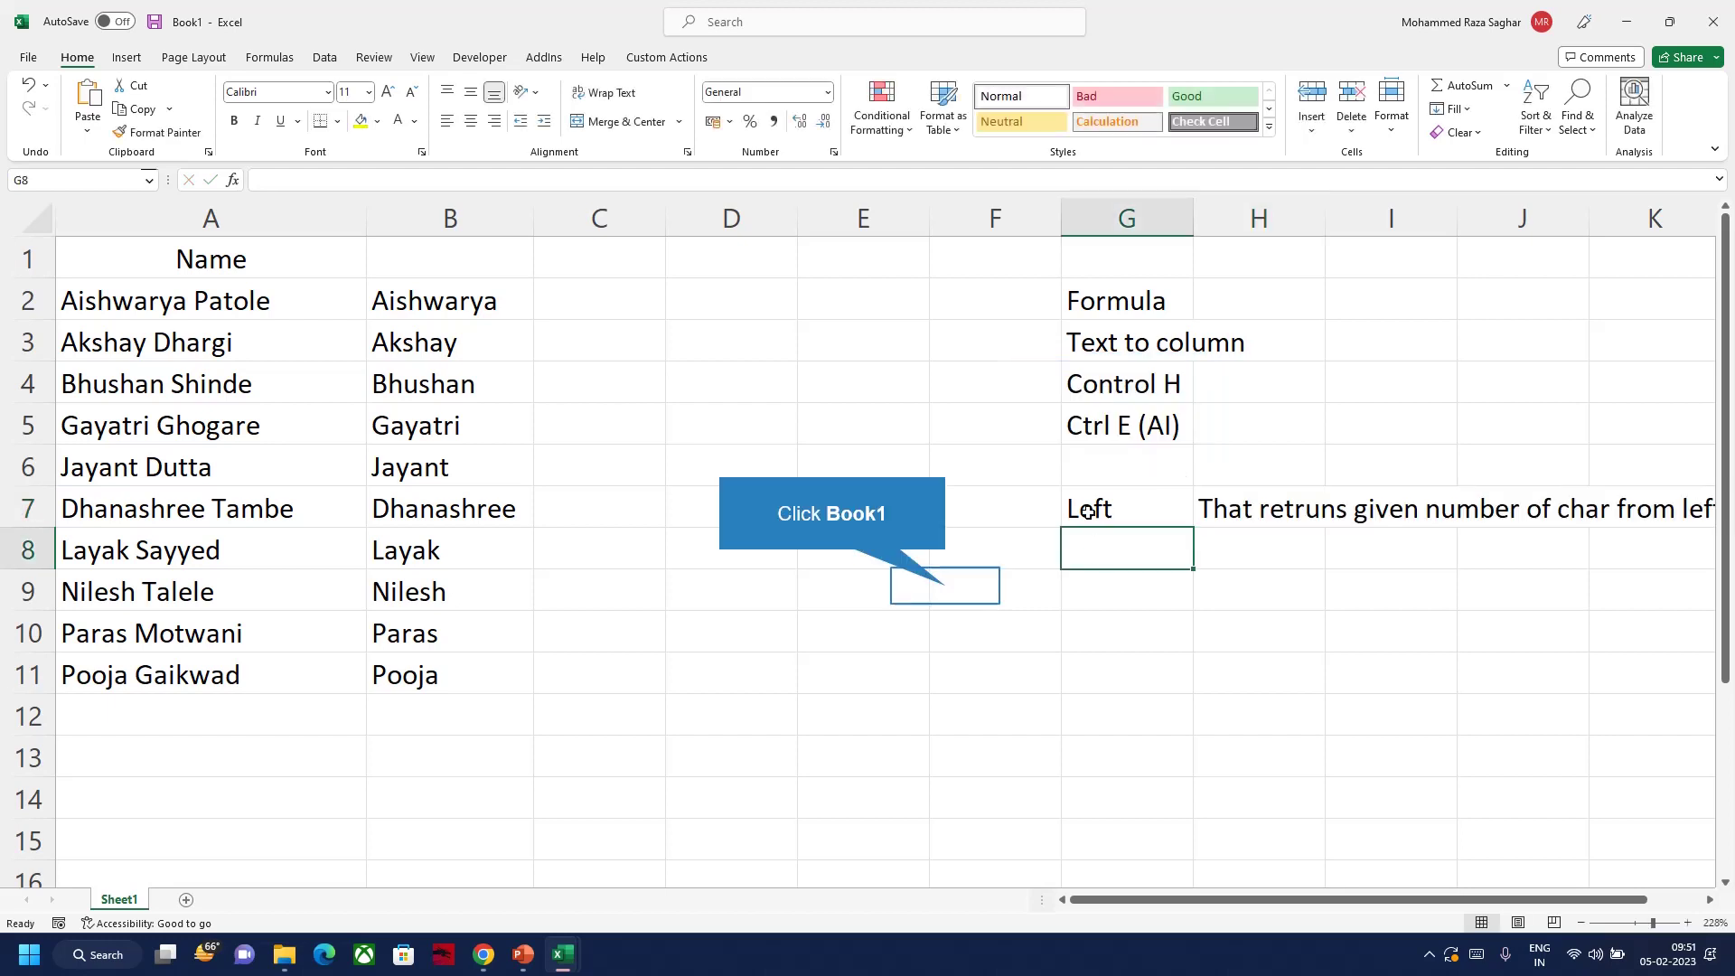
Demo =LEFT(F9,2) on sample text ABC in F9, then clear F9:G9
click(937, 587)
text(ABC)
key(Tab)
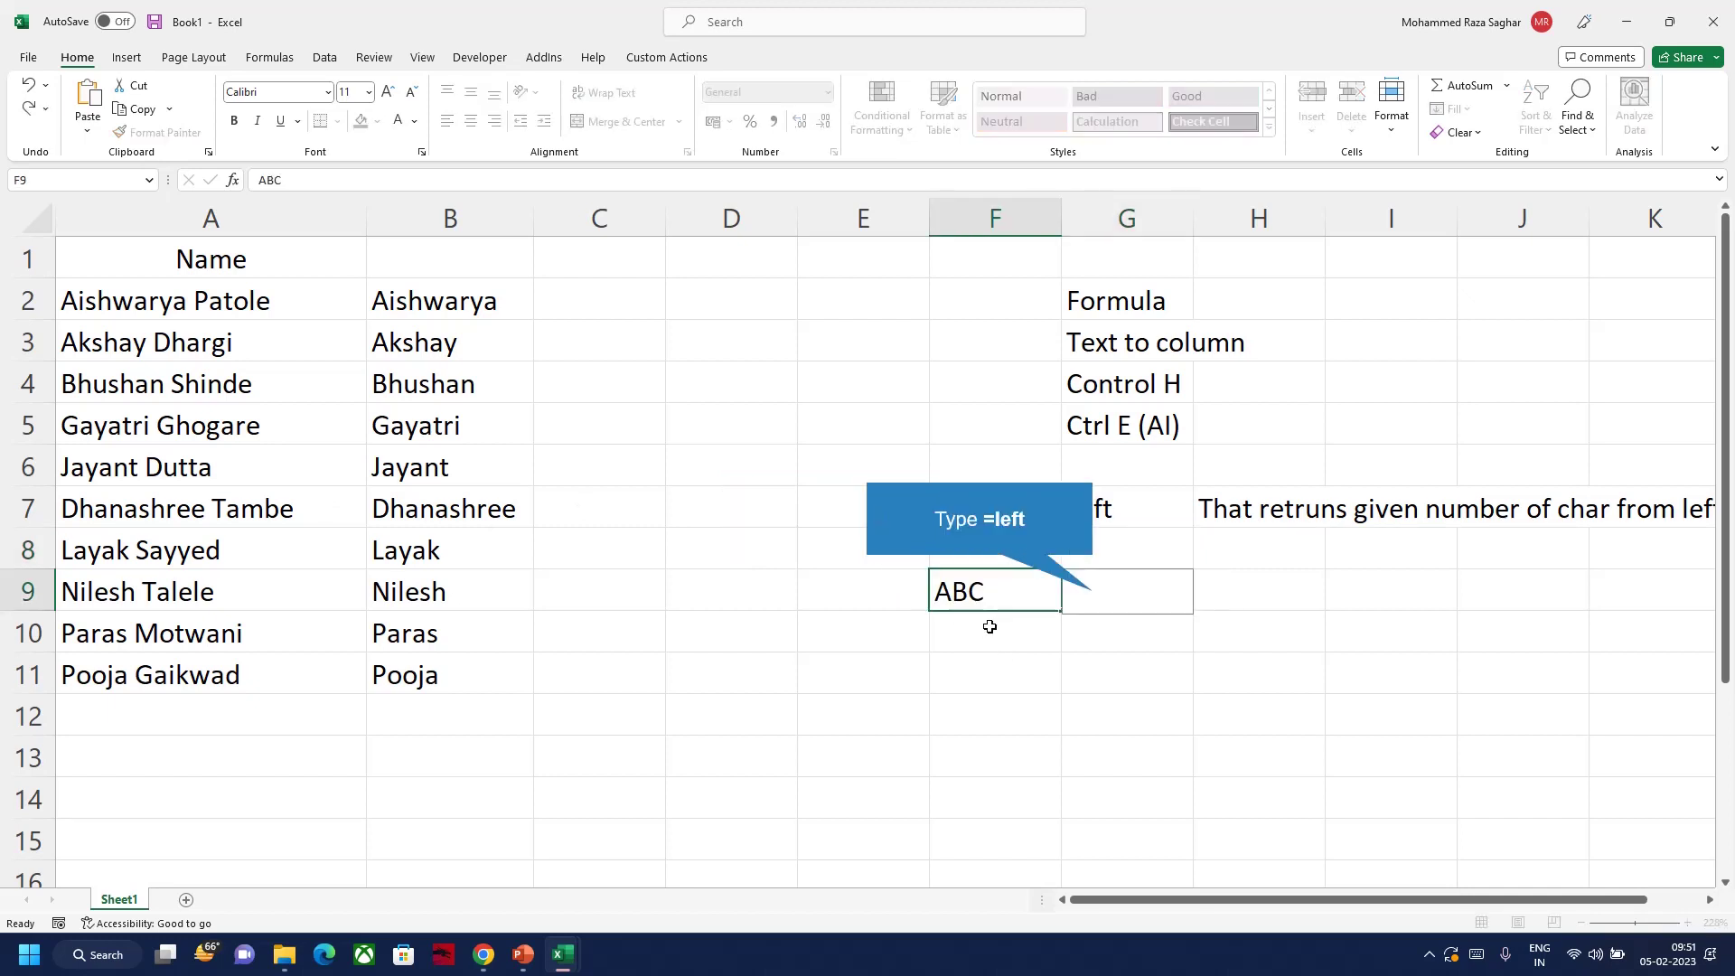
text(=left)
key(Tab)
key(Left)
text(,2)
key(Return)
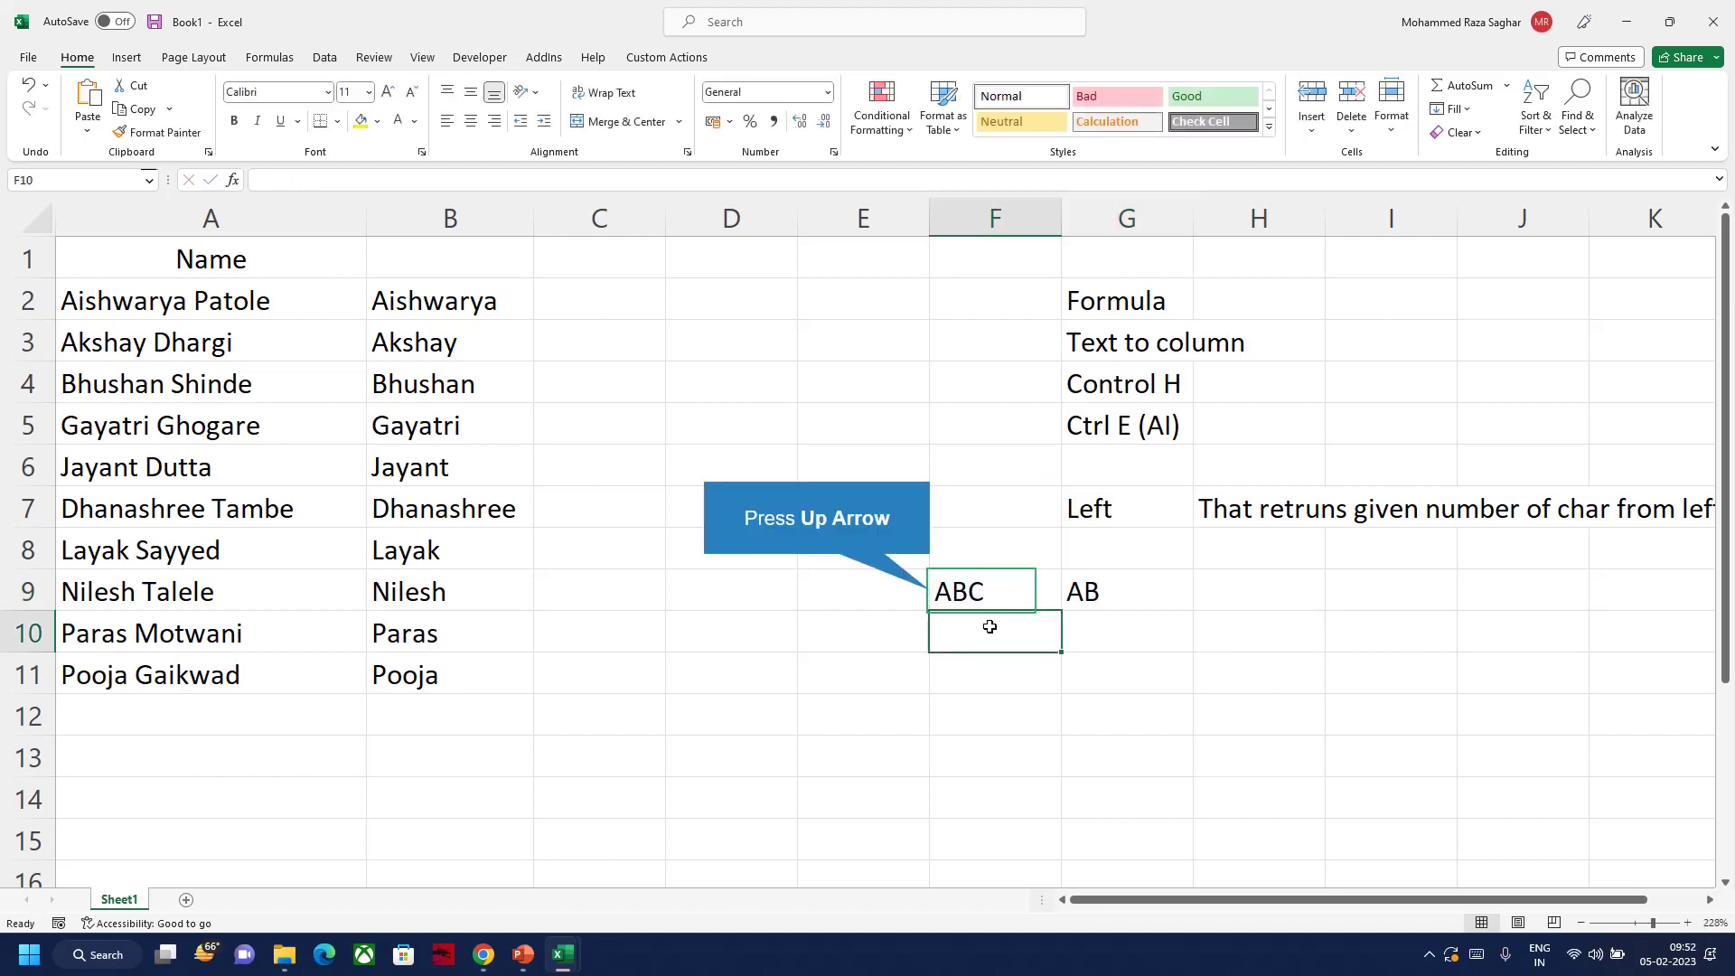
key(Up)
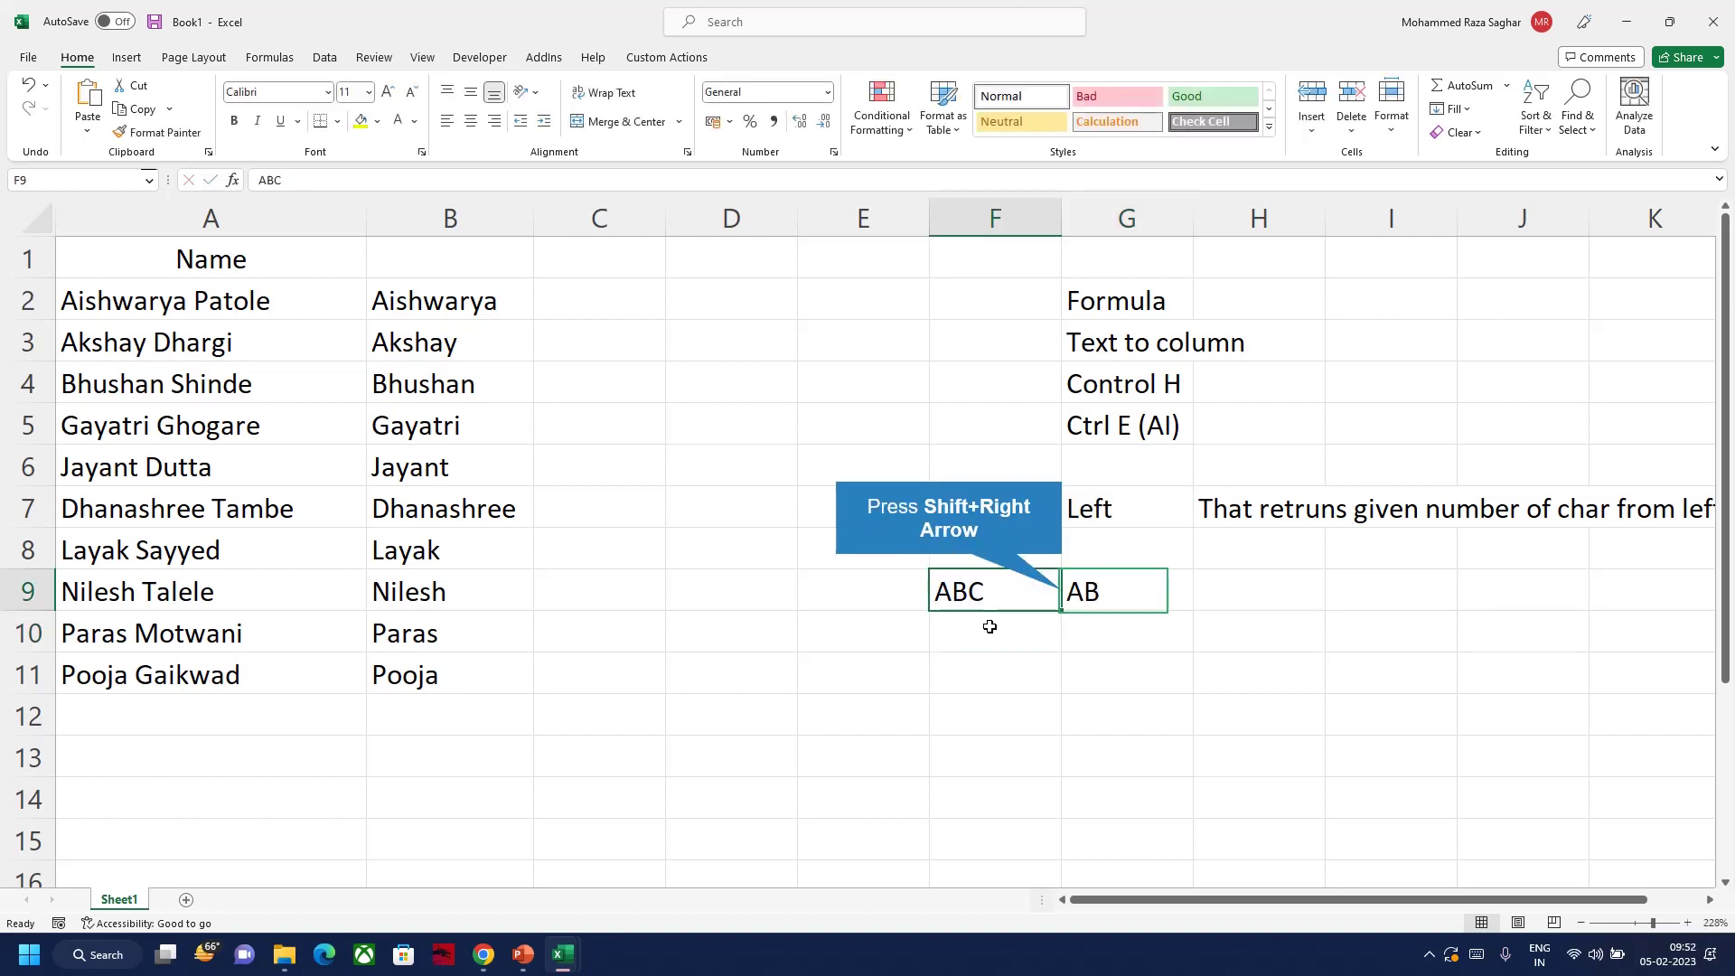
key(shift+Right)
key(Delete)
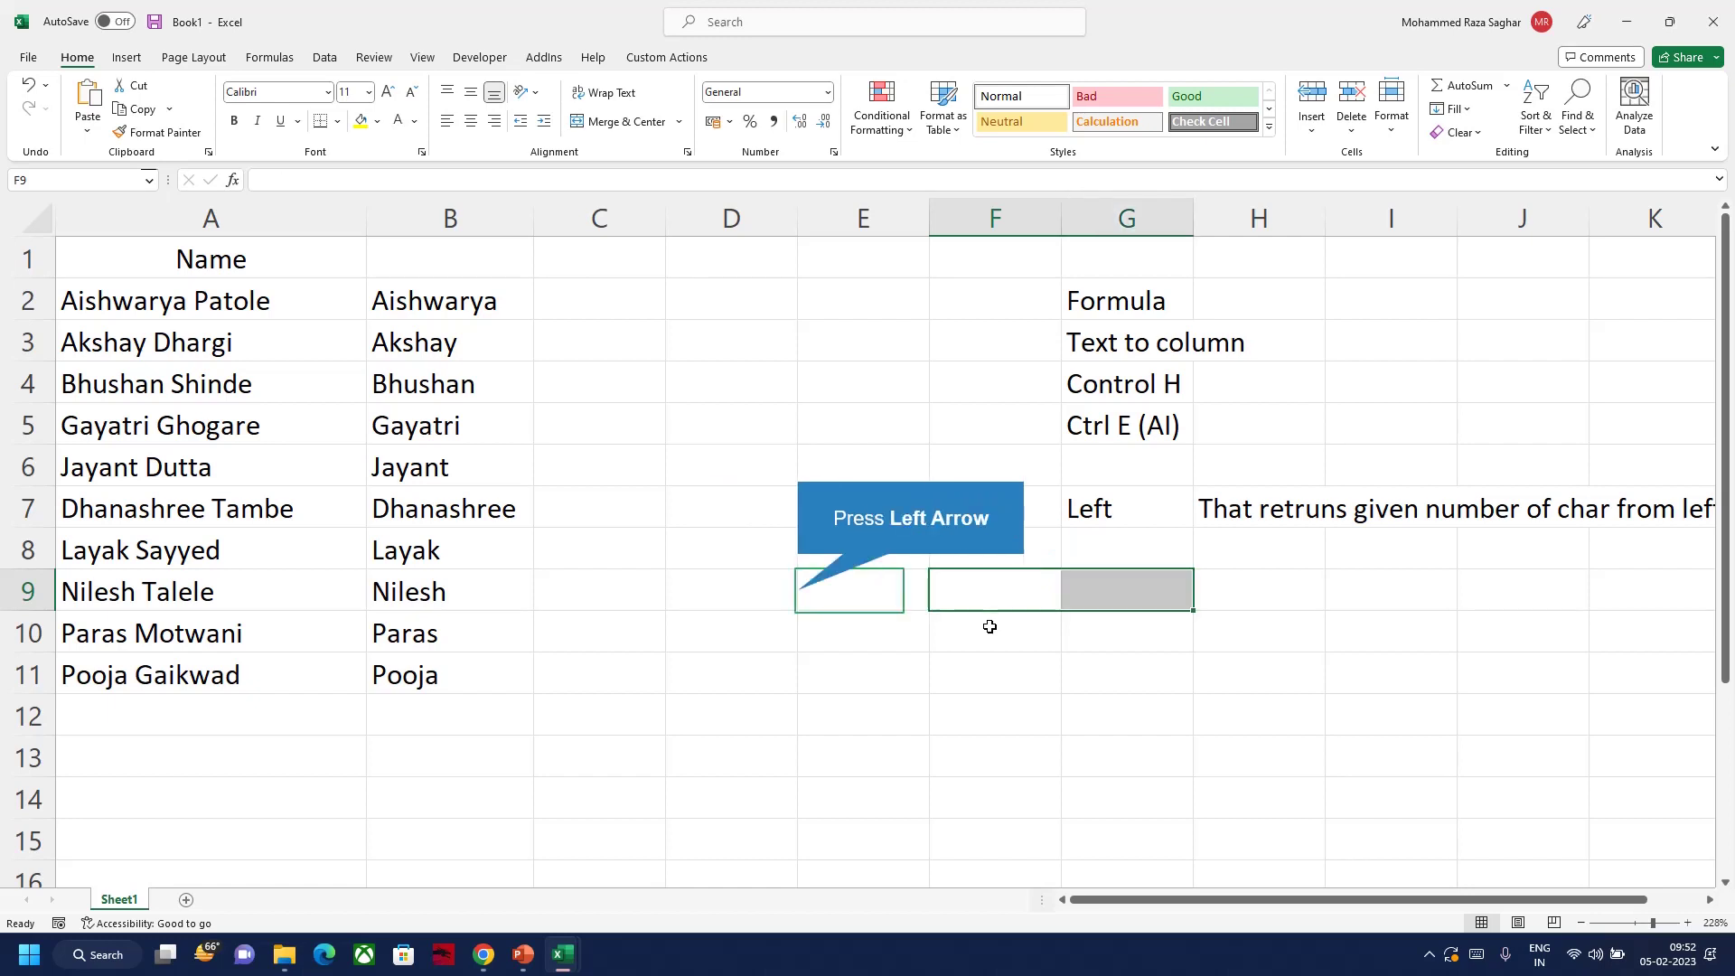
Demo =FIND("B",F9) on ABC, returning 2, then clear the demo cells
key(Left)
text(ABC)
key(Right)
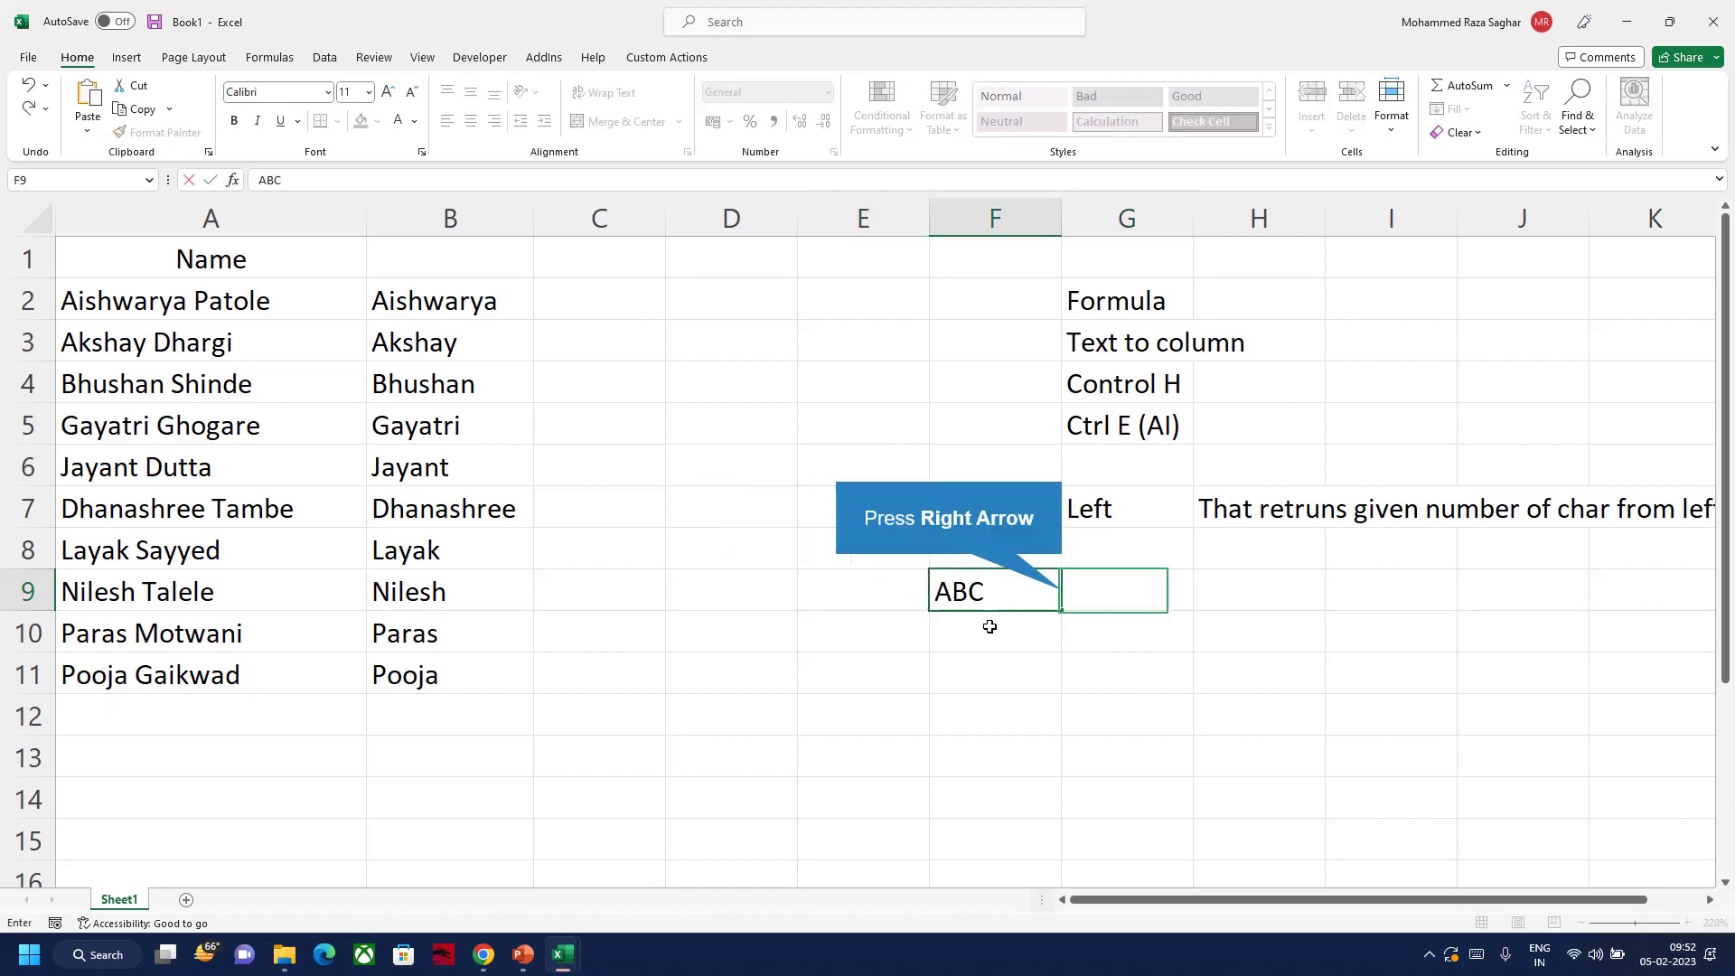
text(=find)
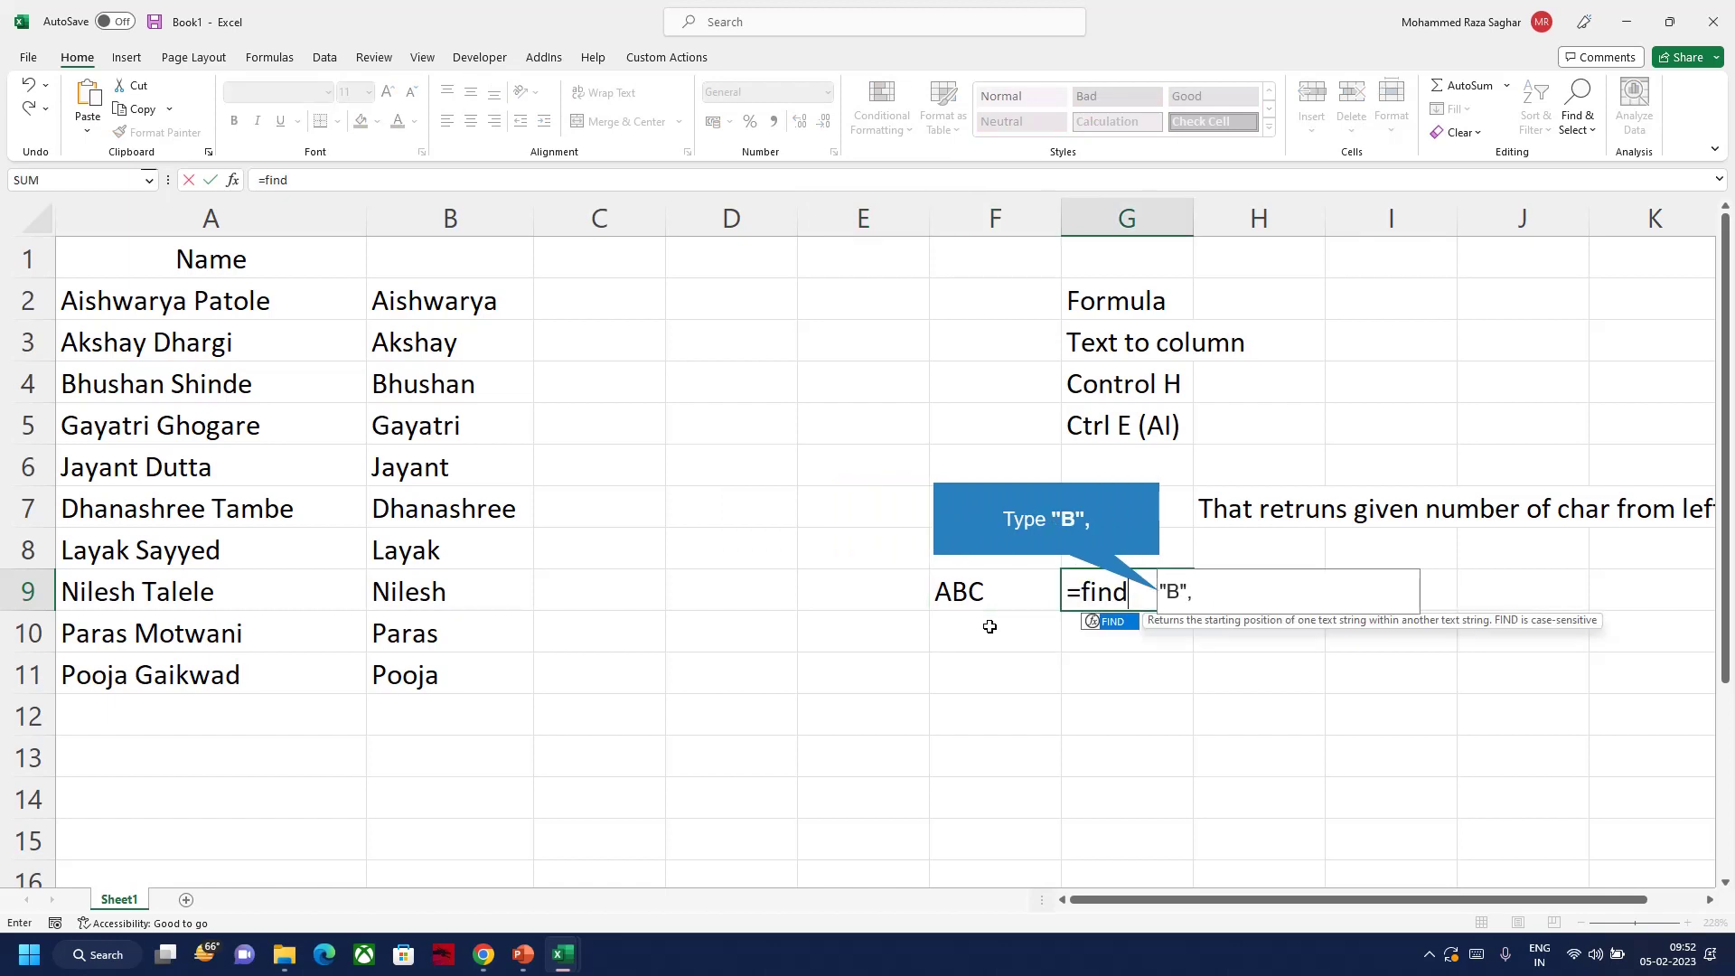
key(Tab)
text("B",)
click(961, 591)
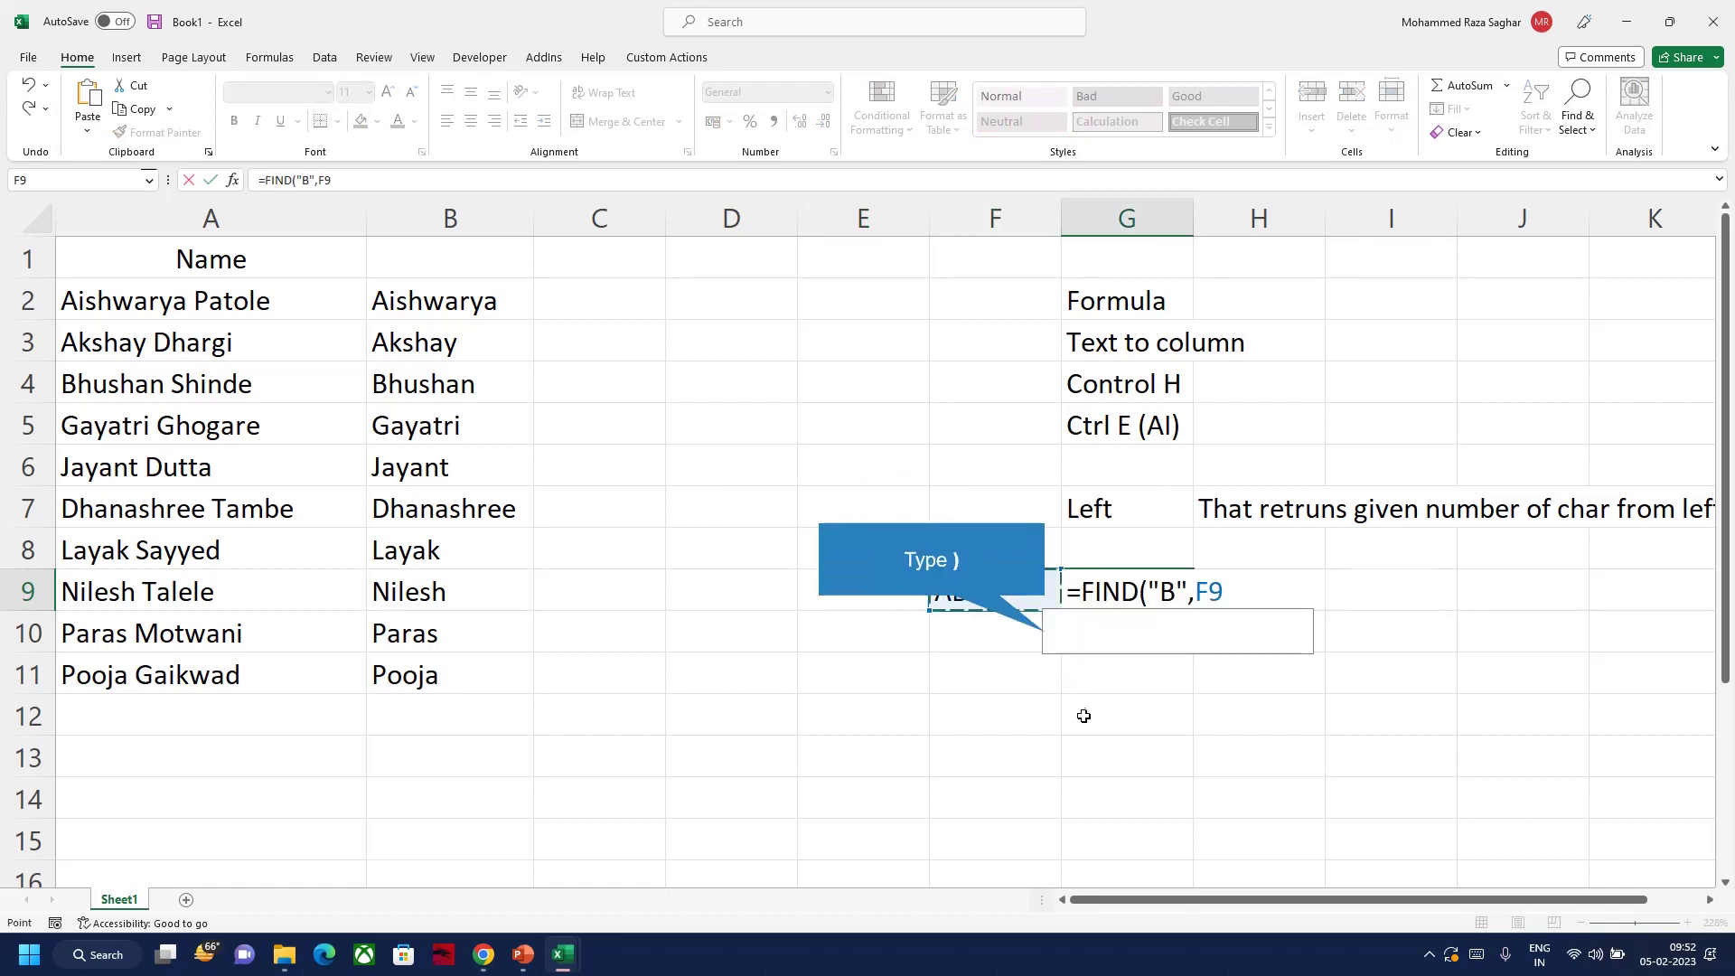
text())
key(Return)
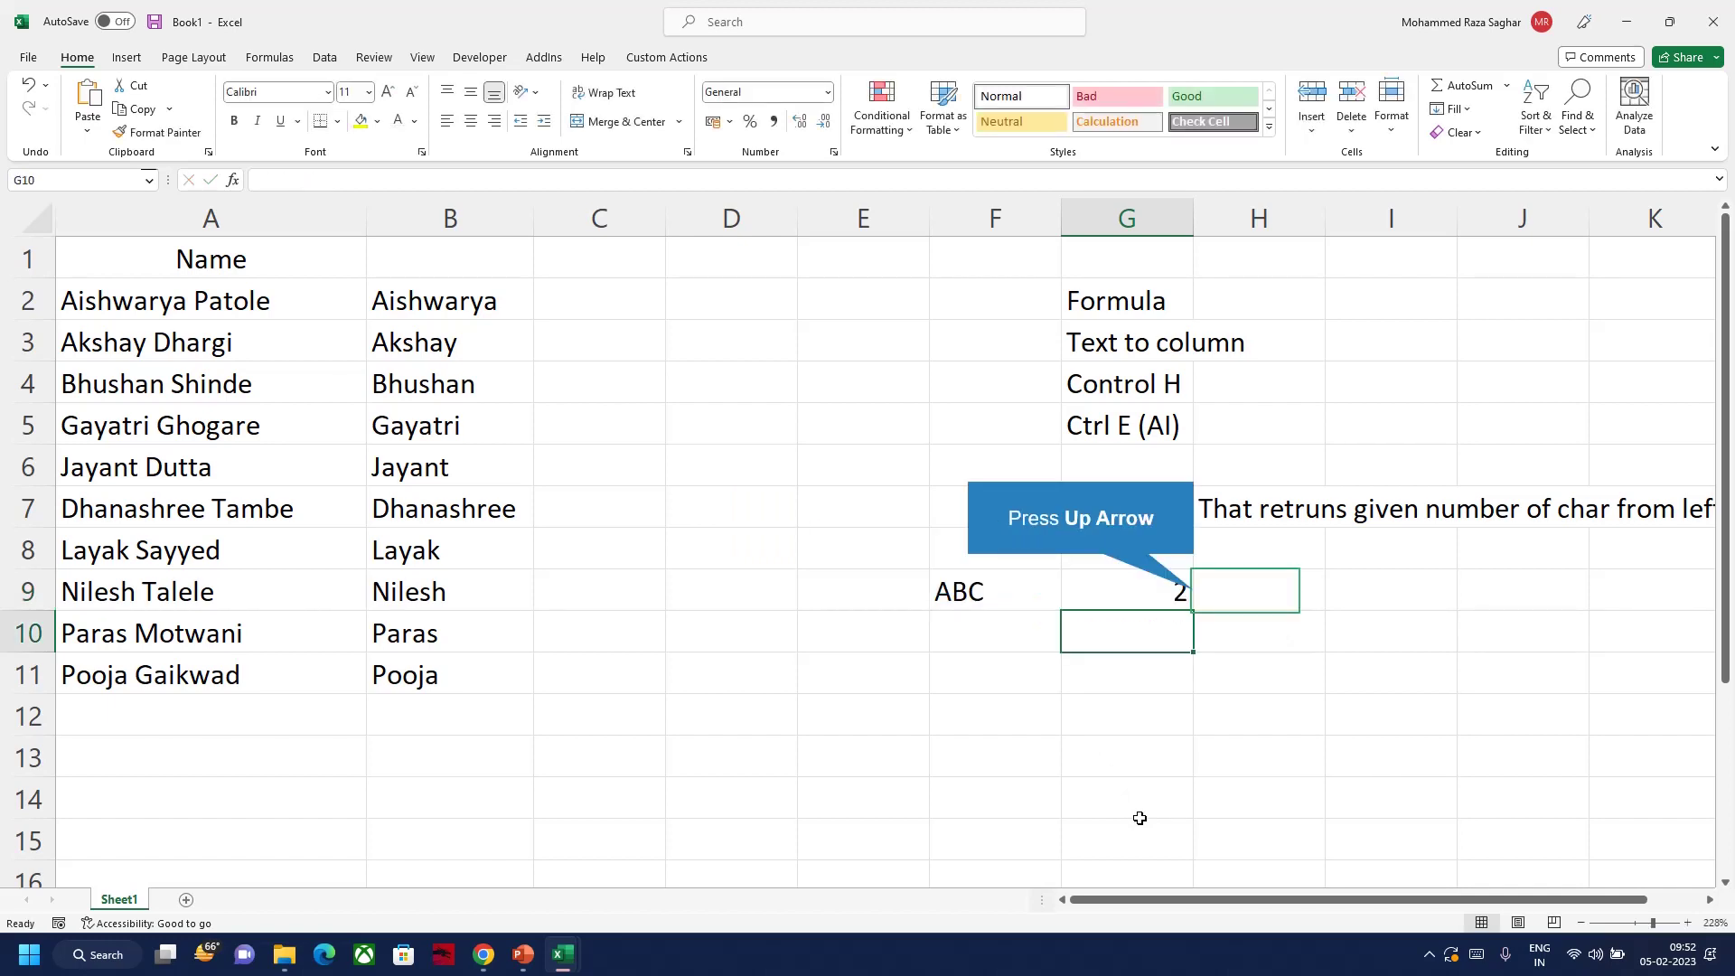
key(Up)
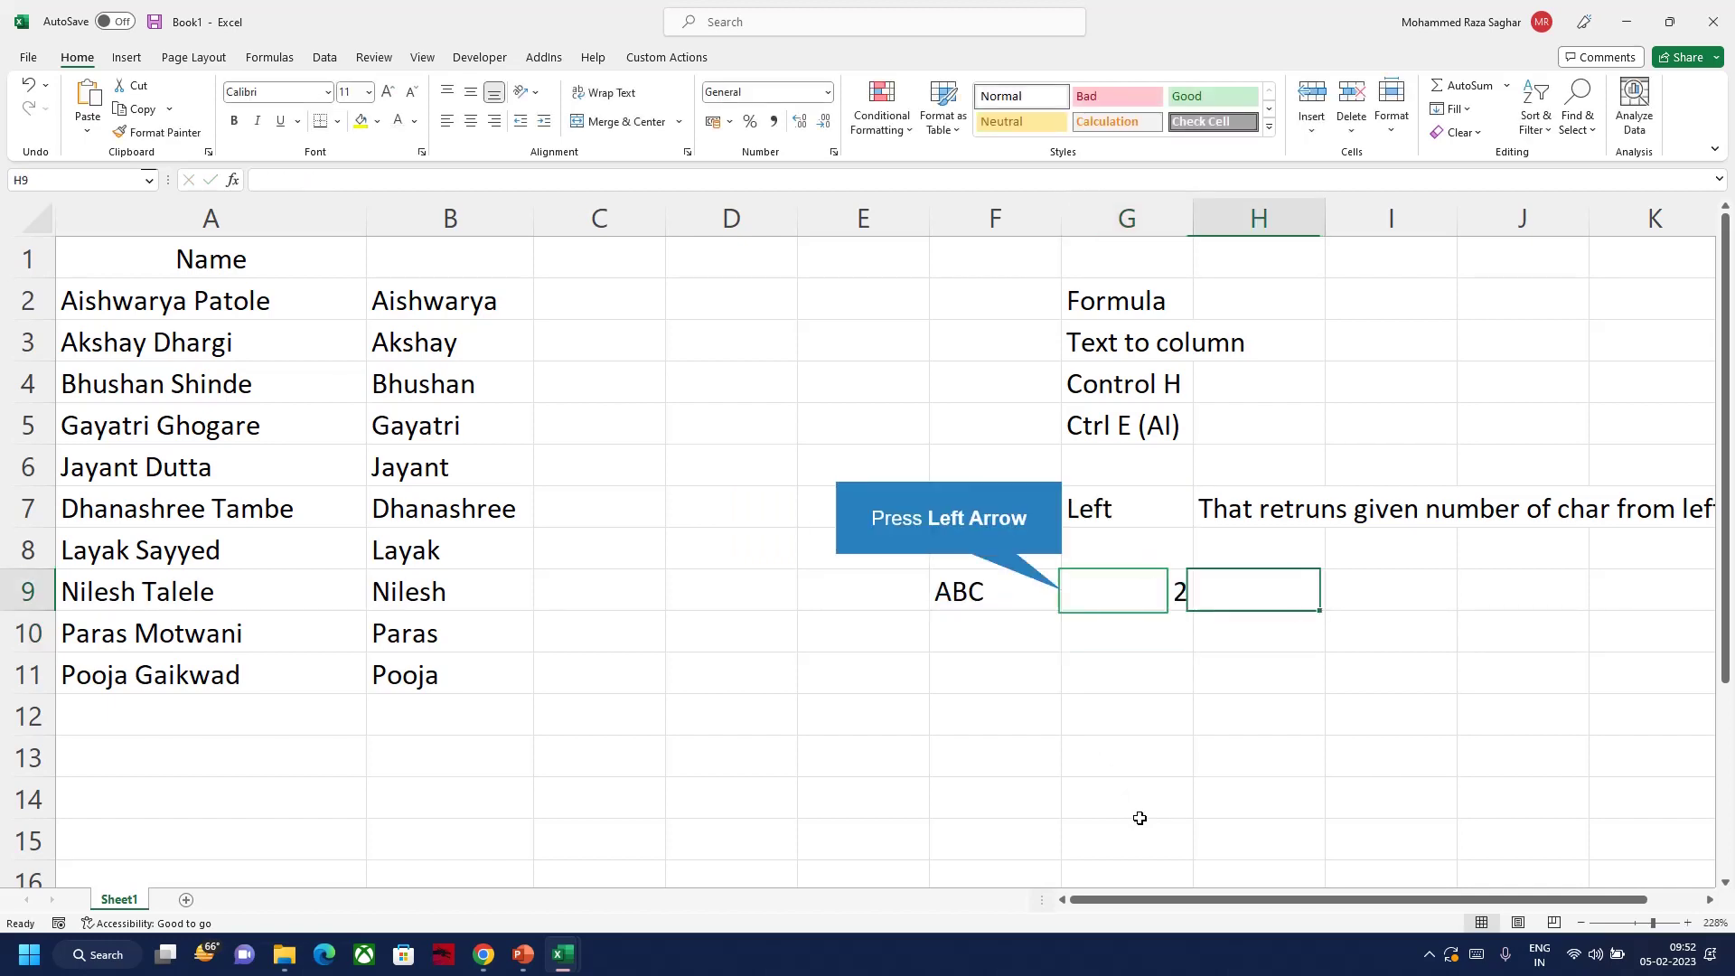
key(Delete)
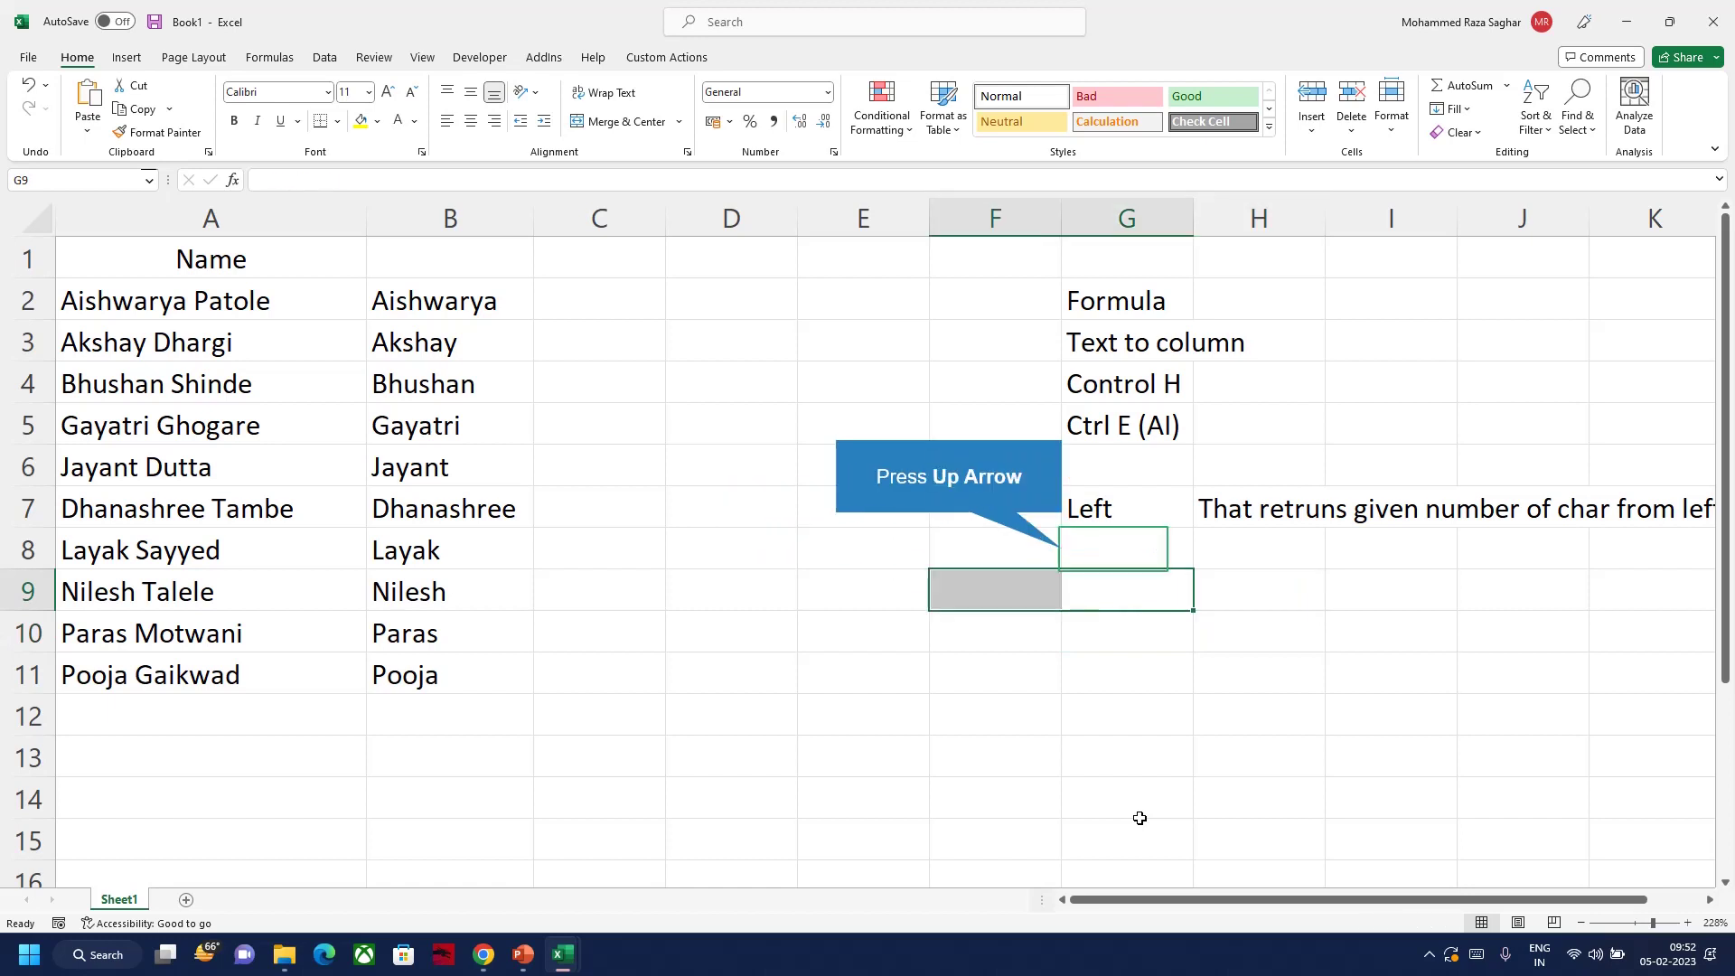
Make the 'Formula' heading in G2 bold
key(Up)
key(Up)
key(Up)
key(Up)
key(Up)
key(Up)
key(Up)
key(Up)
key(Left)
key(Left)
key(Left)
key(Right)
key(Right)
key(Right)
key(Down)
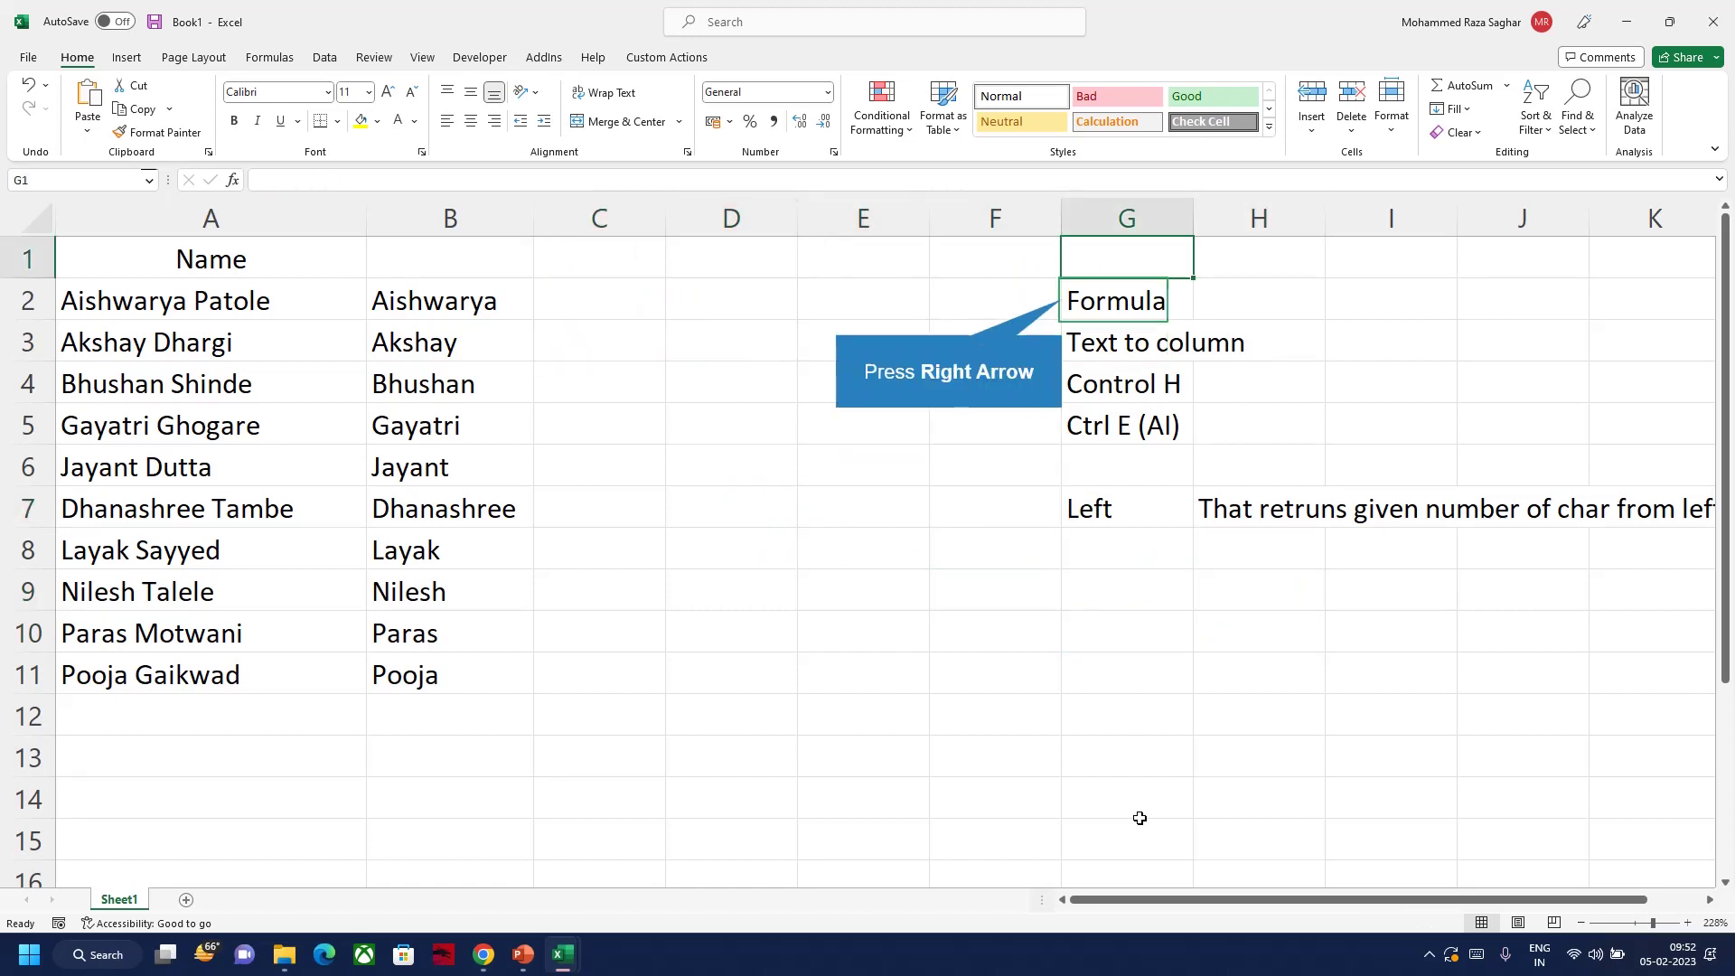
key(ctrl+b)
key(Left)
key(Left)
key(Left)
key(Left)
key(Left)
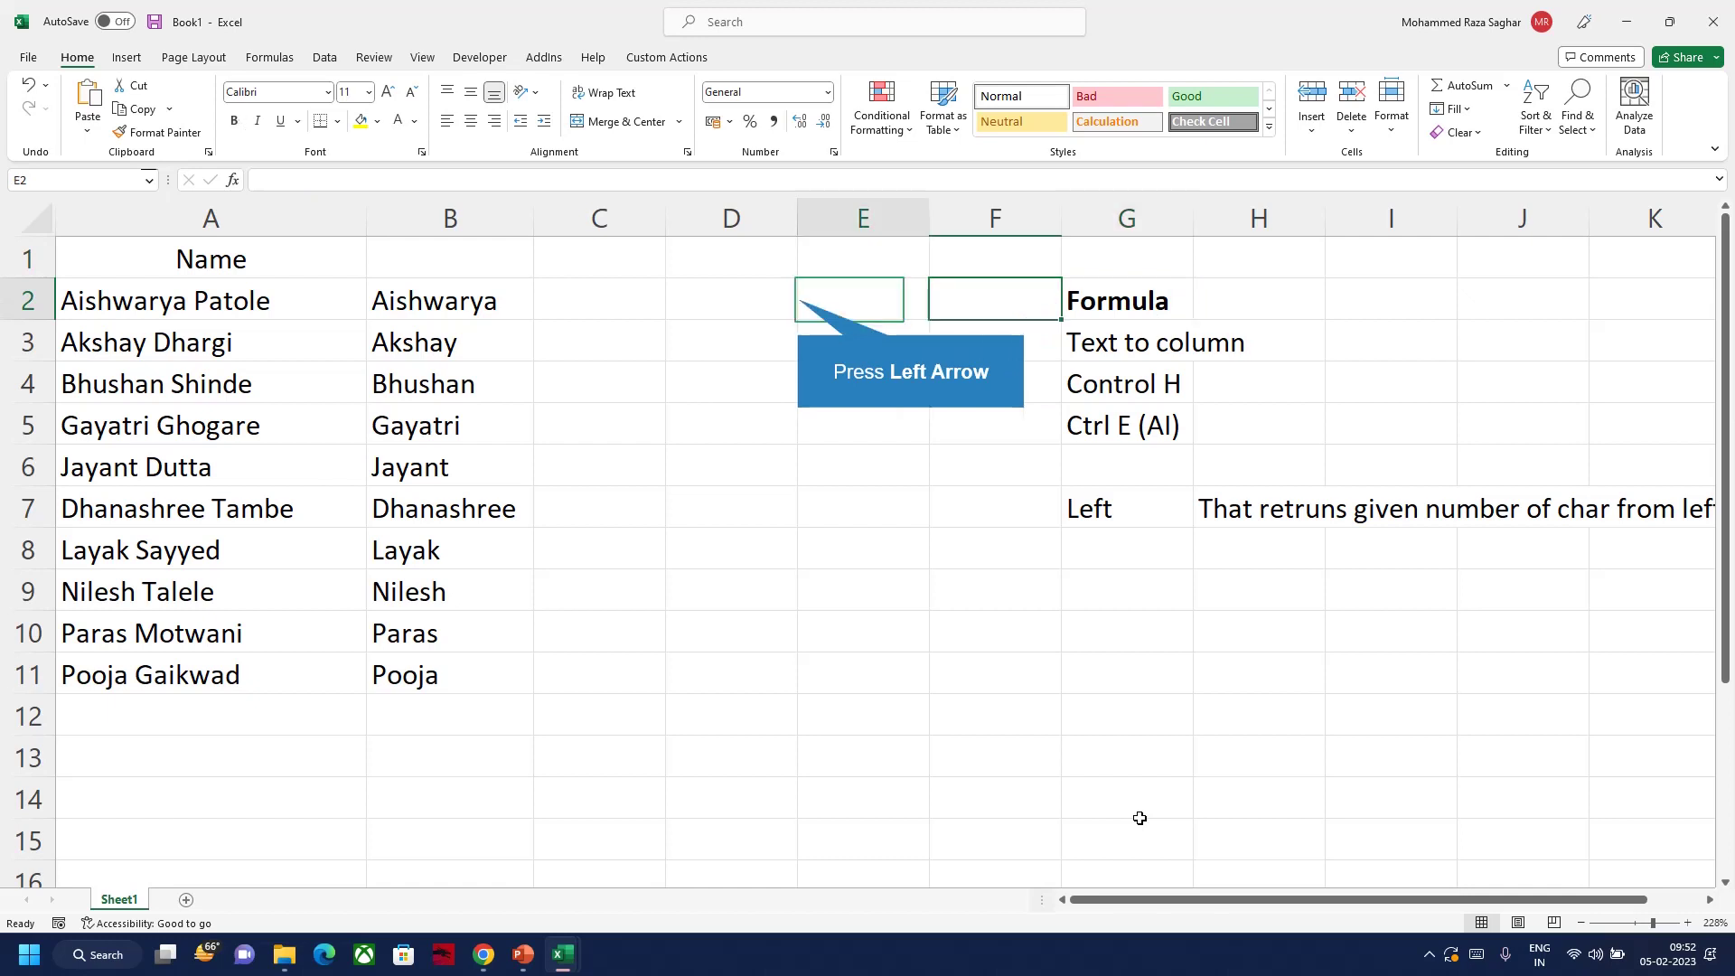
Clear the first-name results from B2:B11 and select the full names A2:A11
key(ctrl+shift+Down)
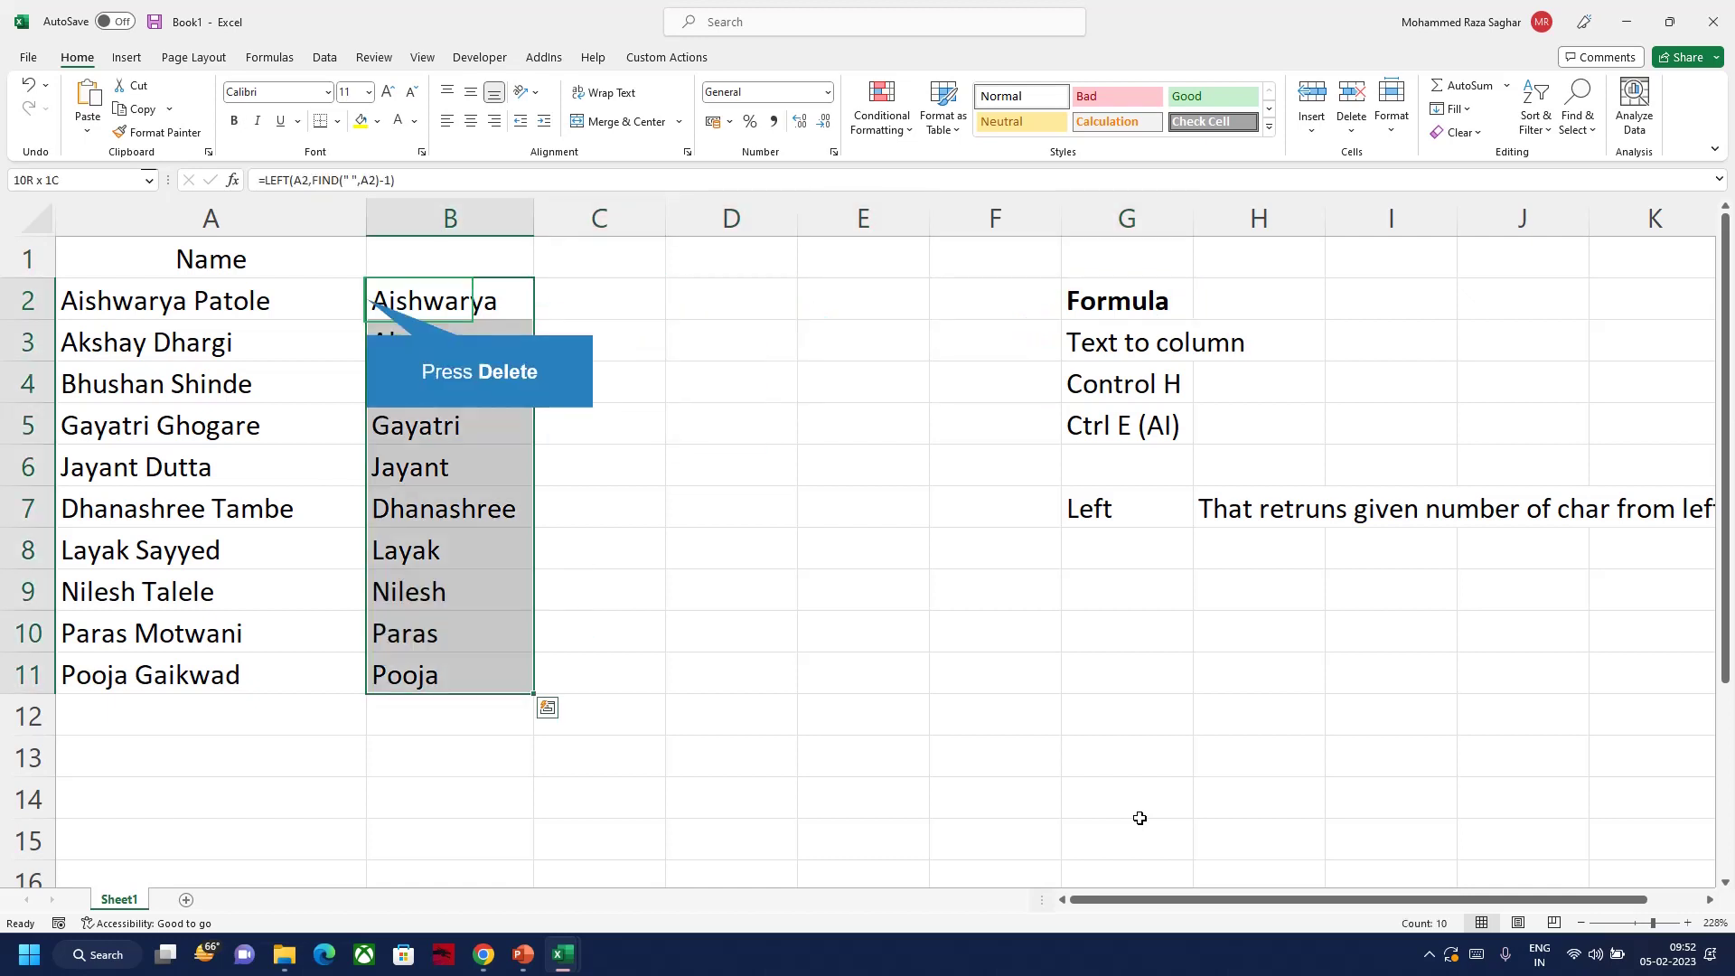
key(Delete)
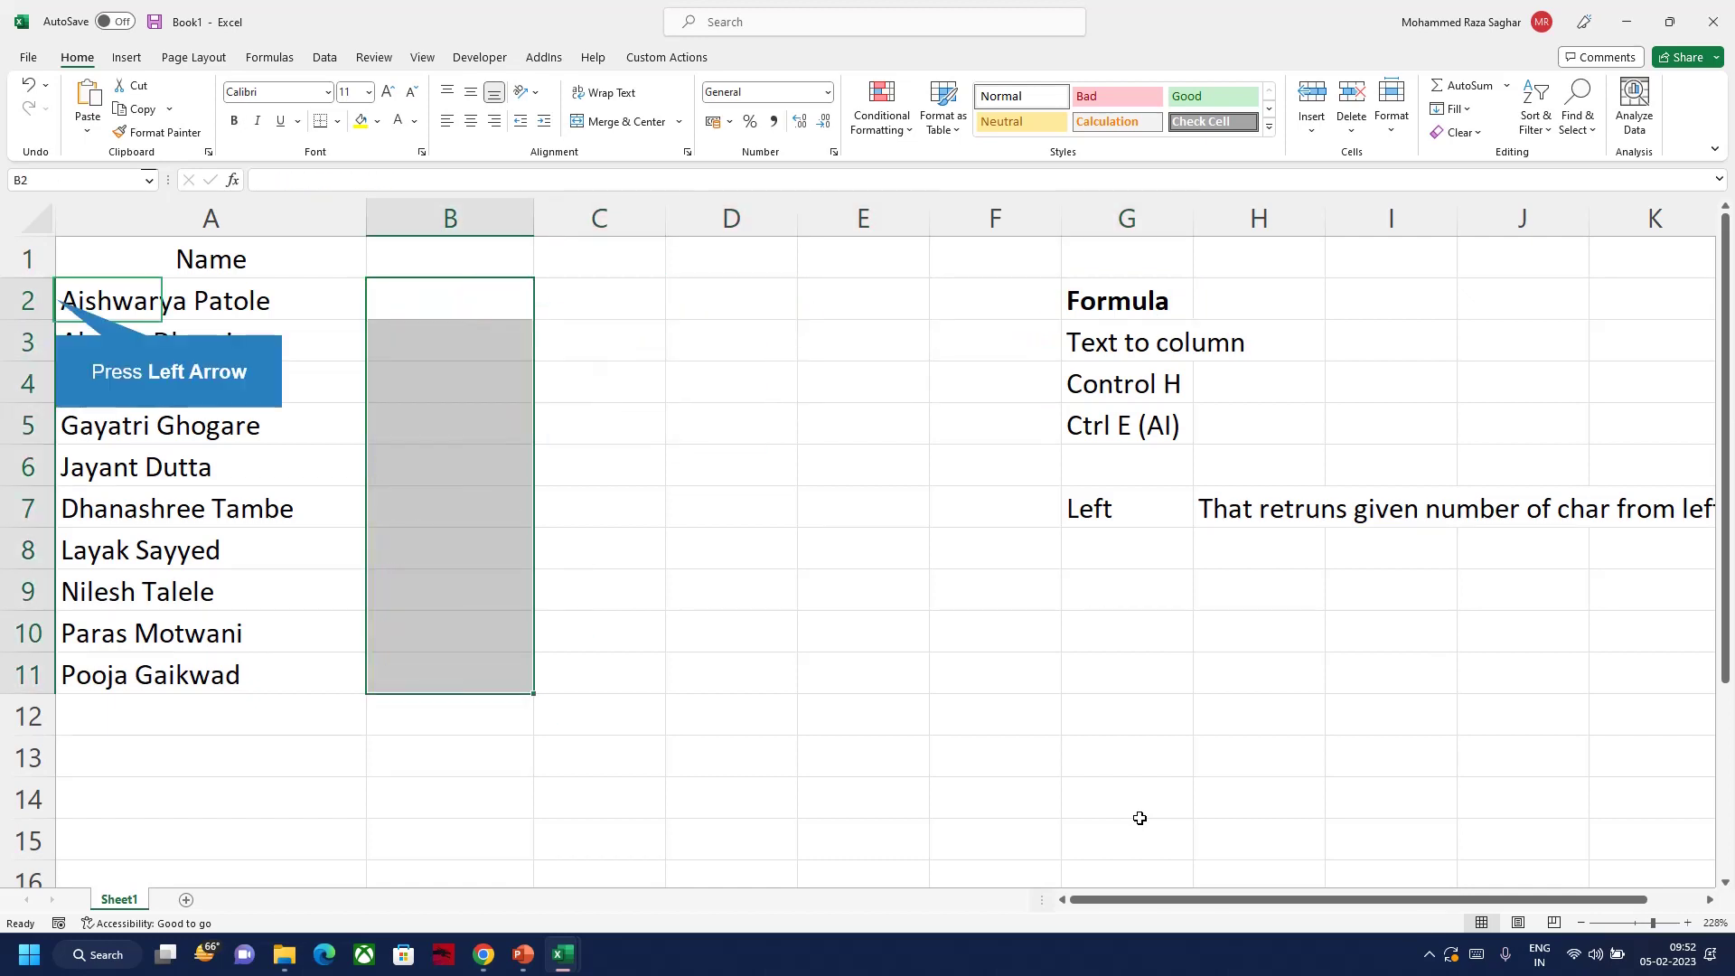
key(Left)
key(ctrl+shift+Down)
key(ctrl+c)
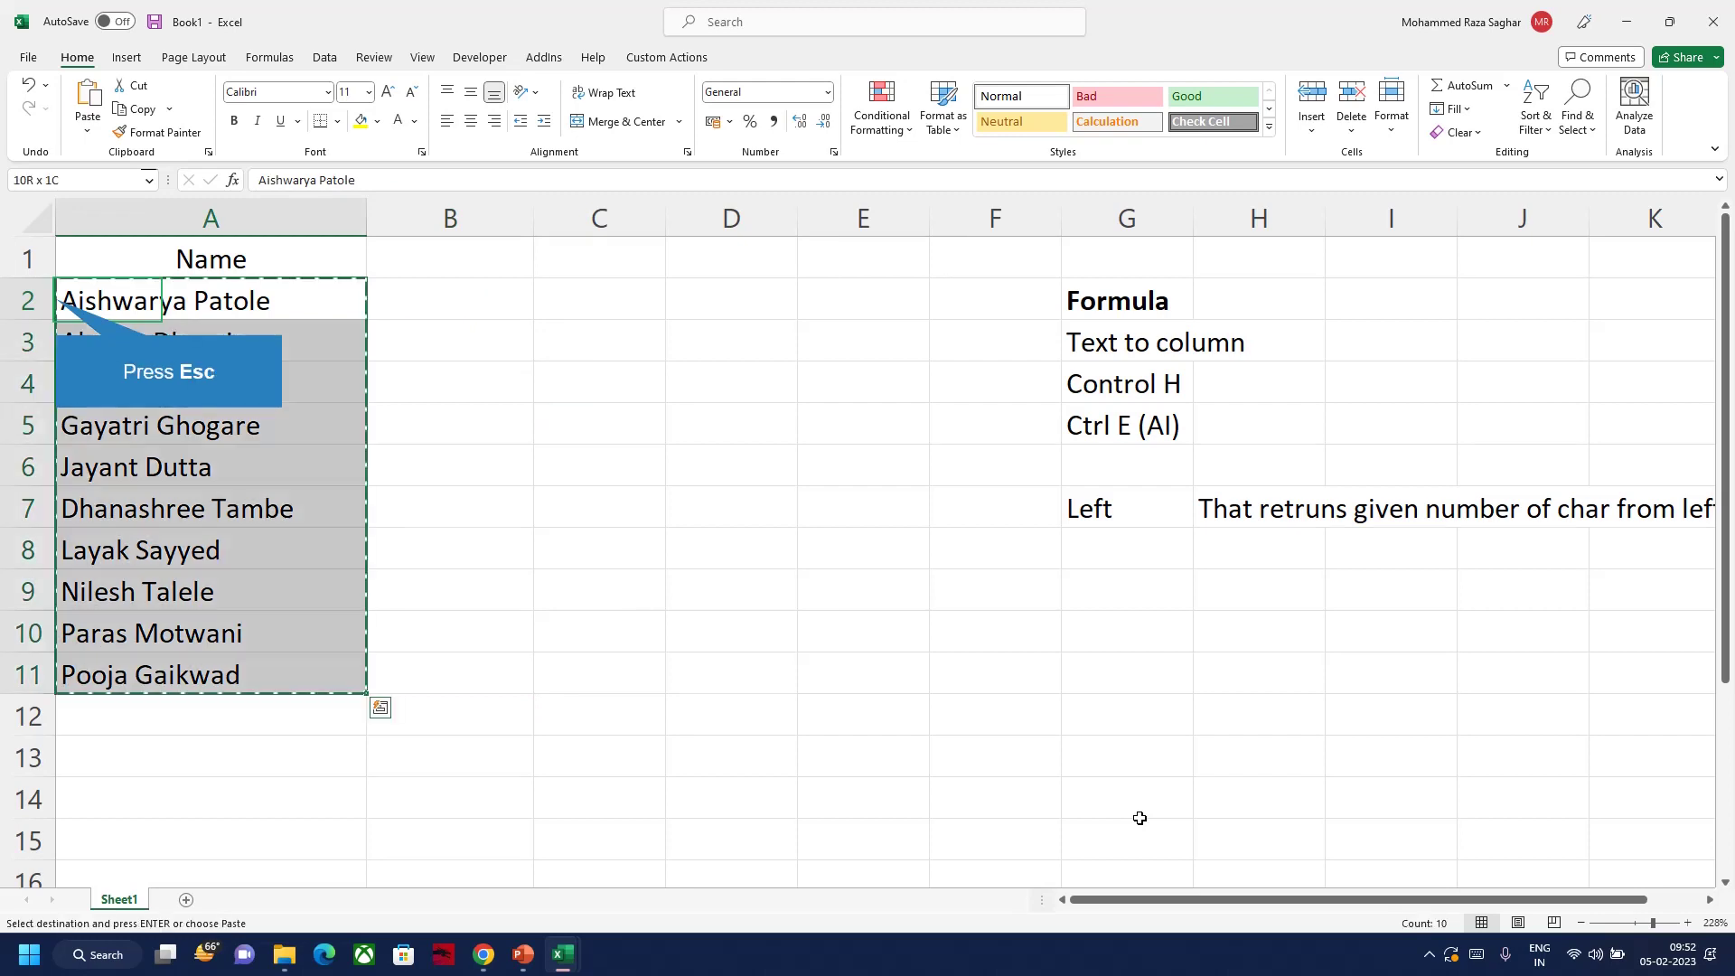
key(Escape)
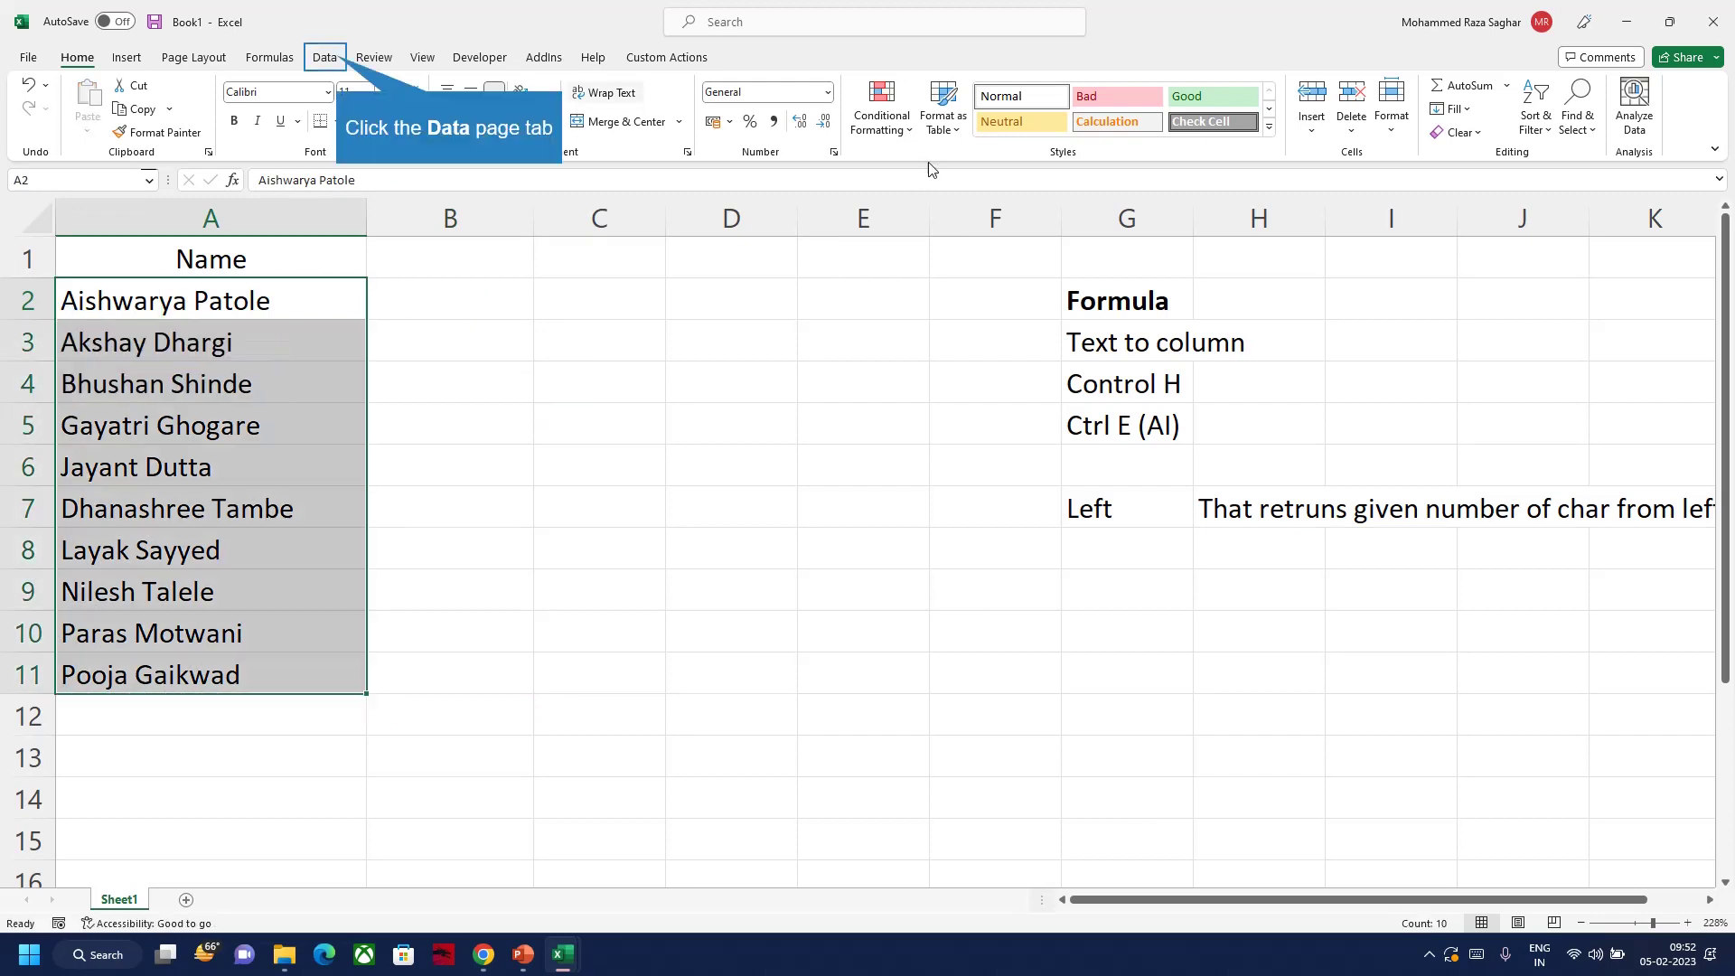
Split the names with Text to Columns, space-delimited, into destination $B$2
click(334, 58)
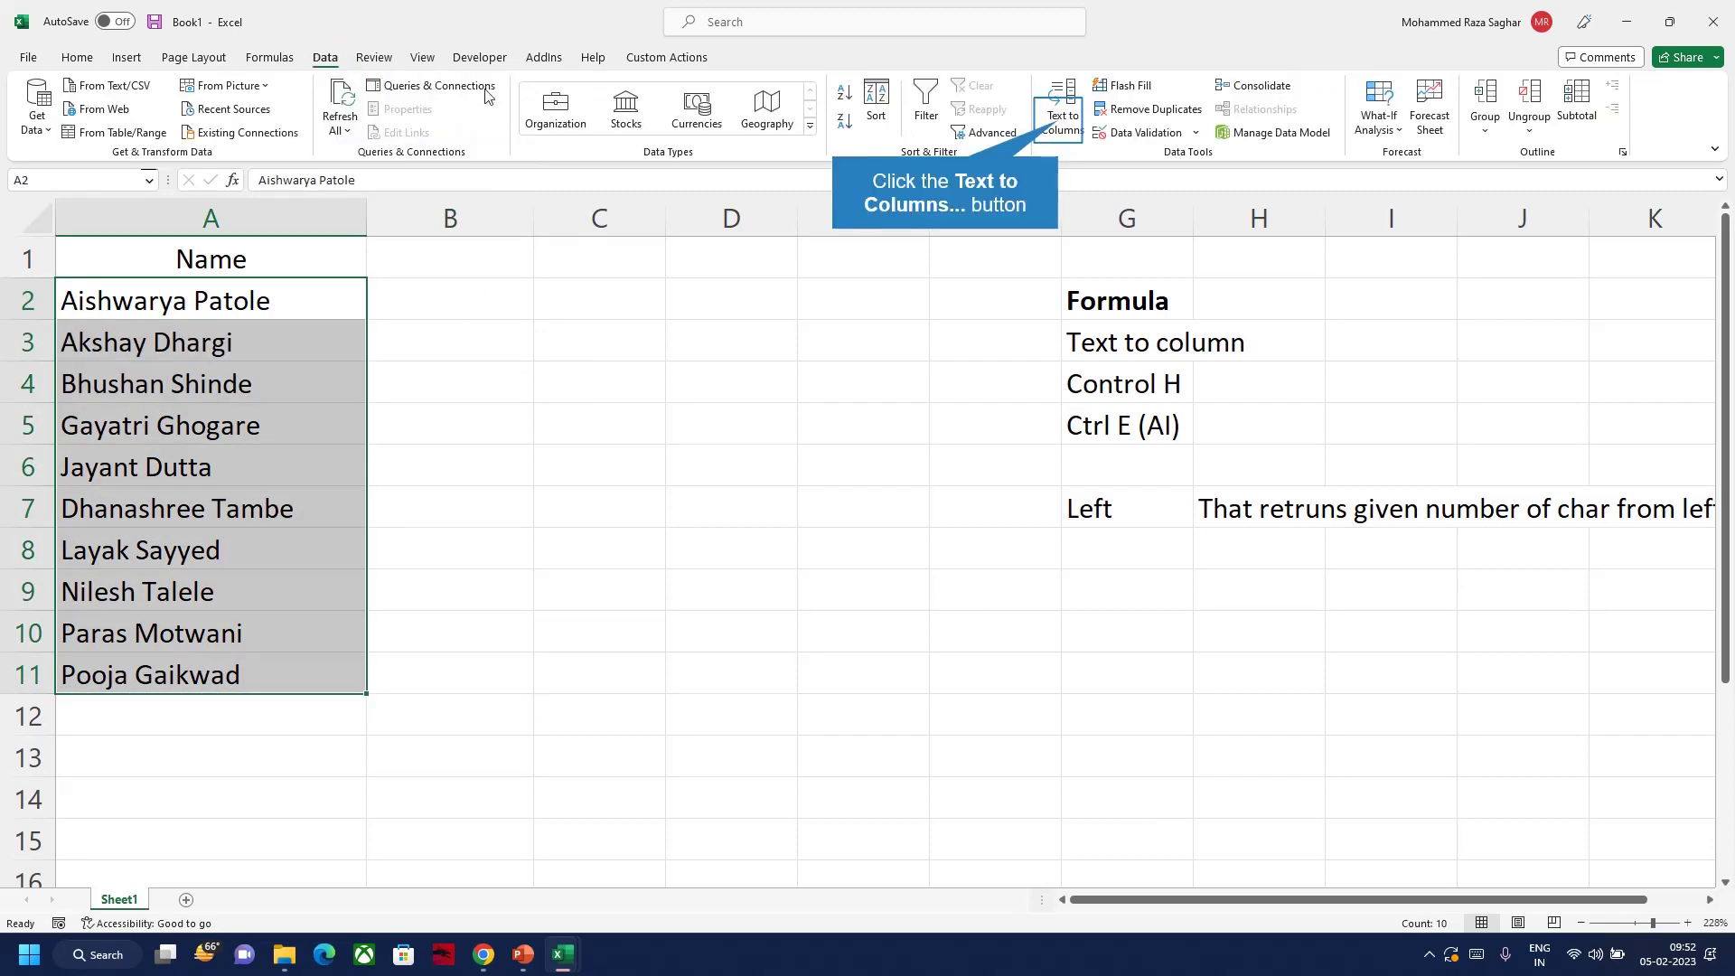
click(1059, 130)
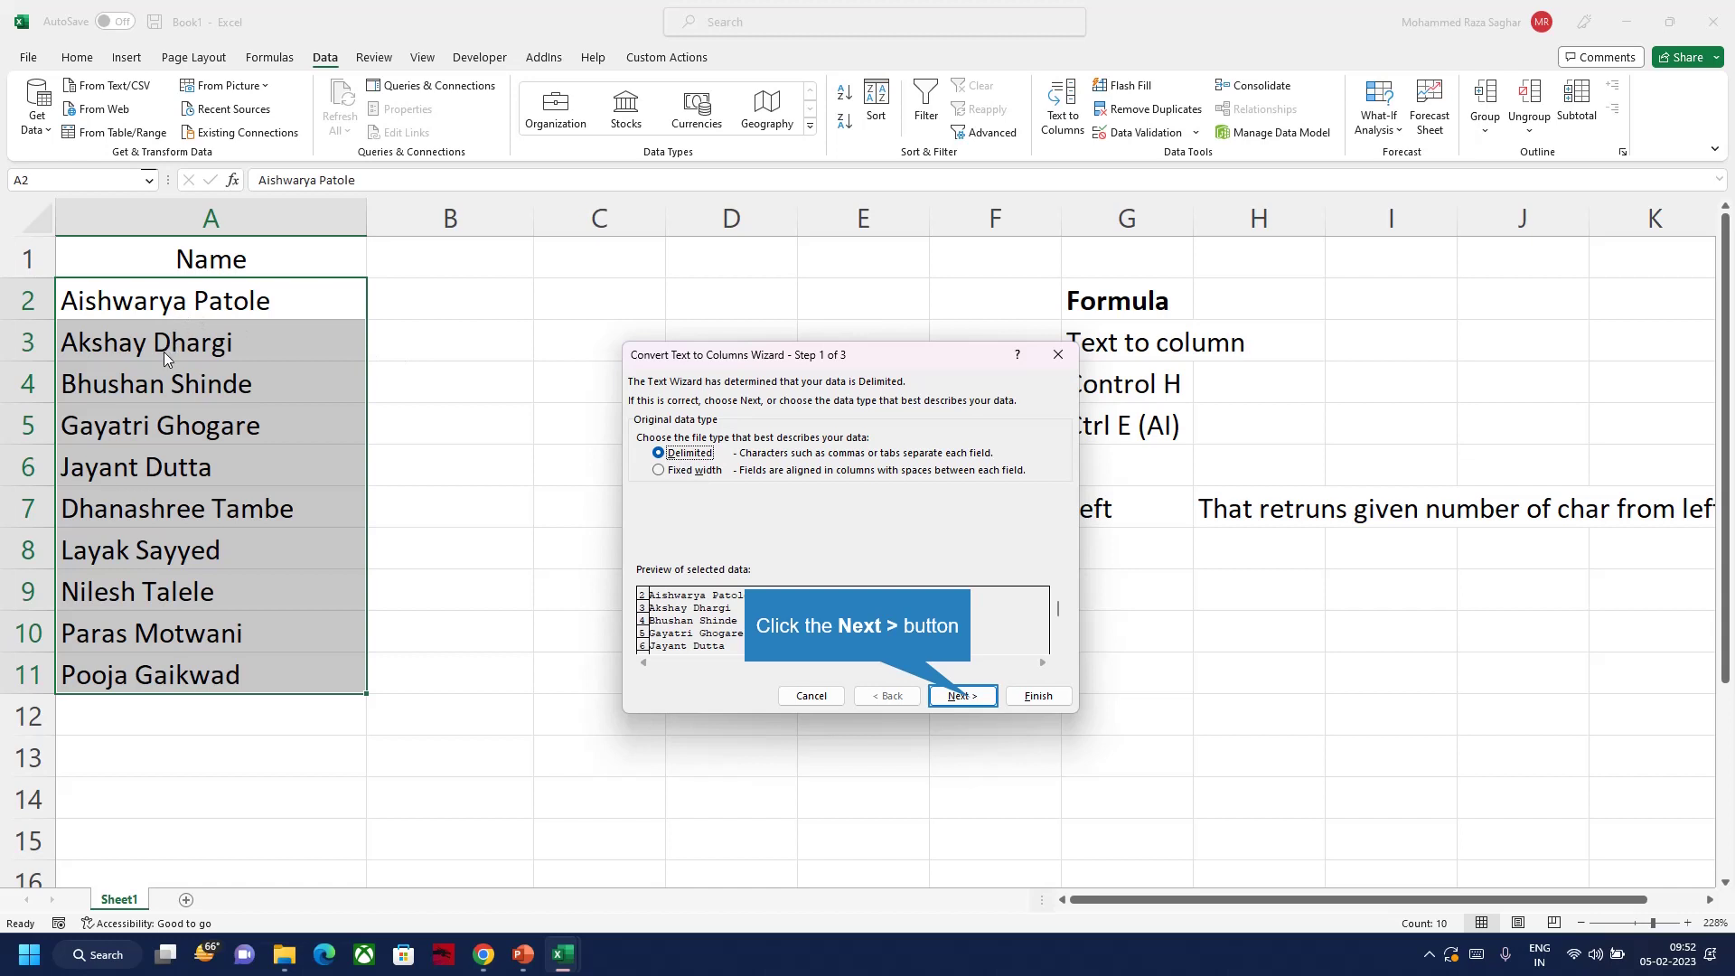
click(963, 698)
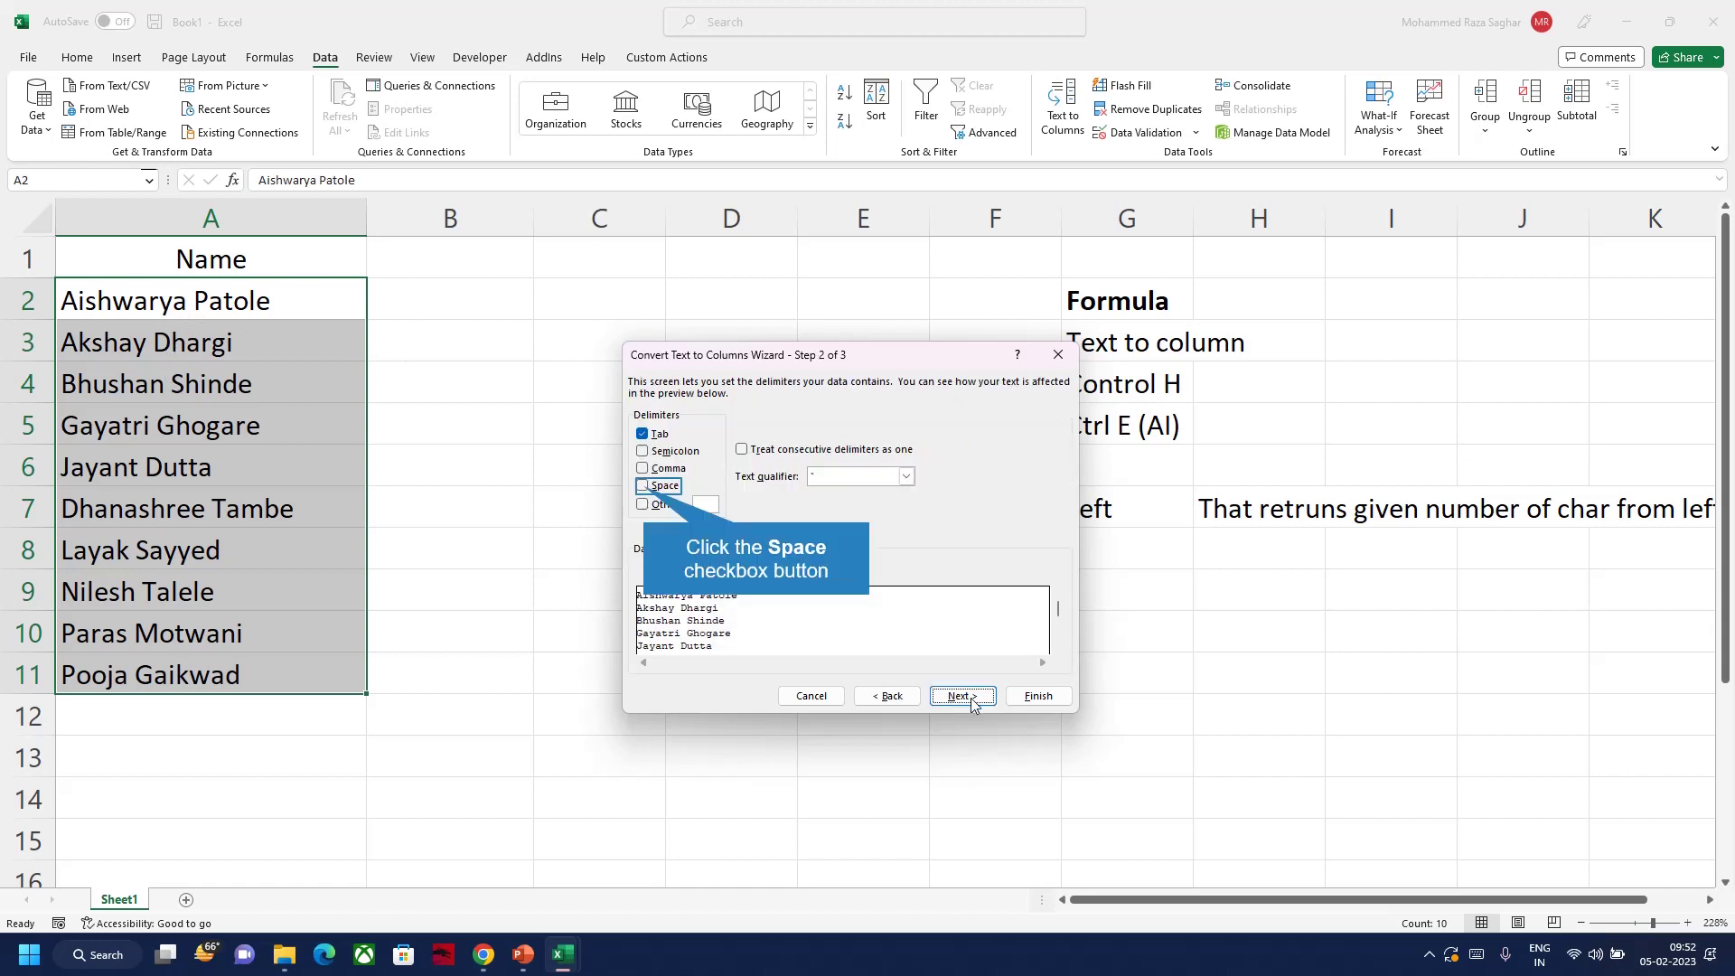
click(644, 485)
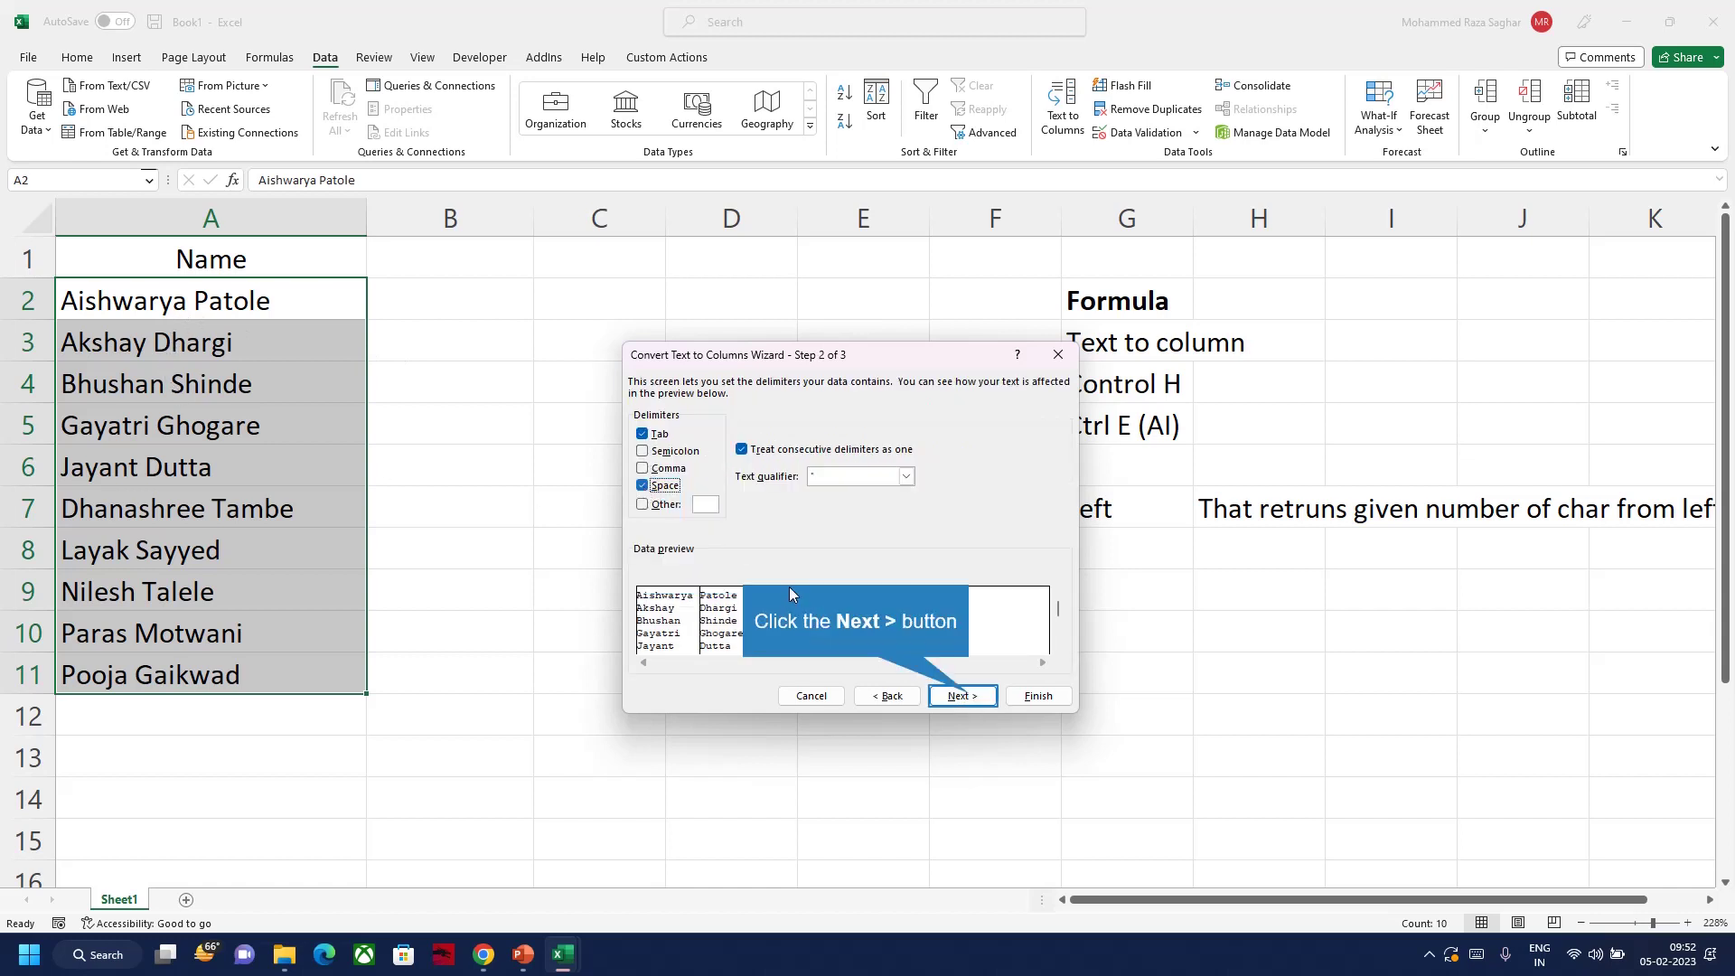
click(949, 690)
click(728, 504)
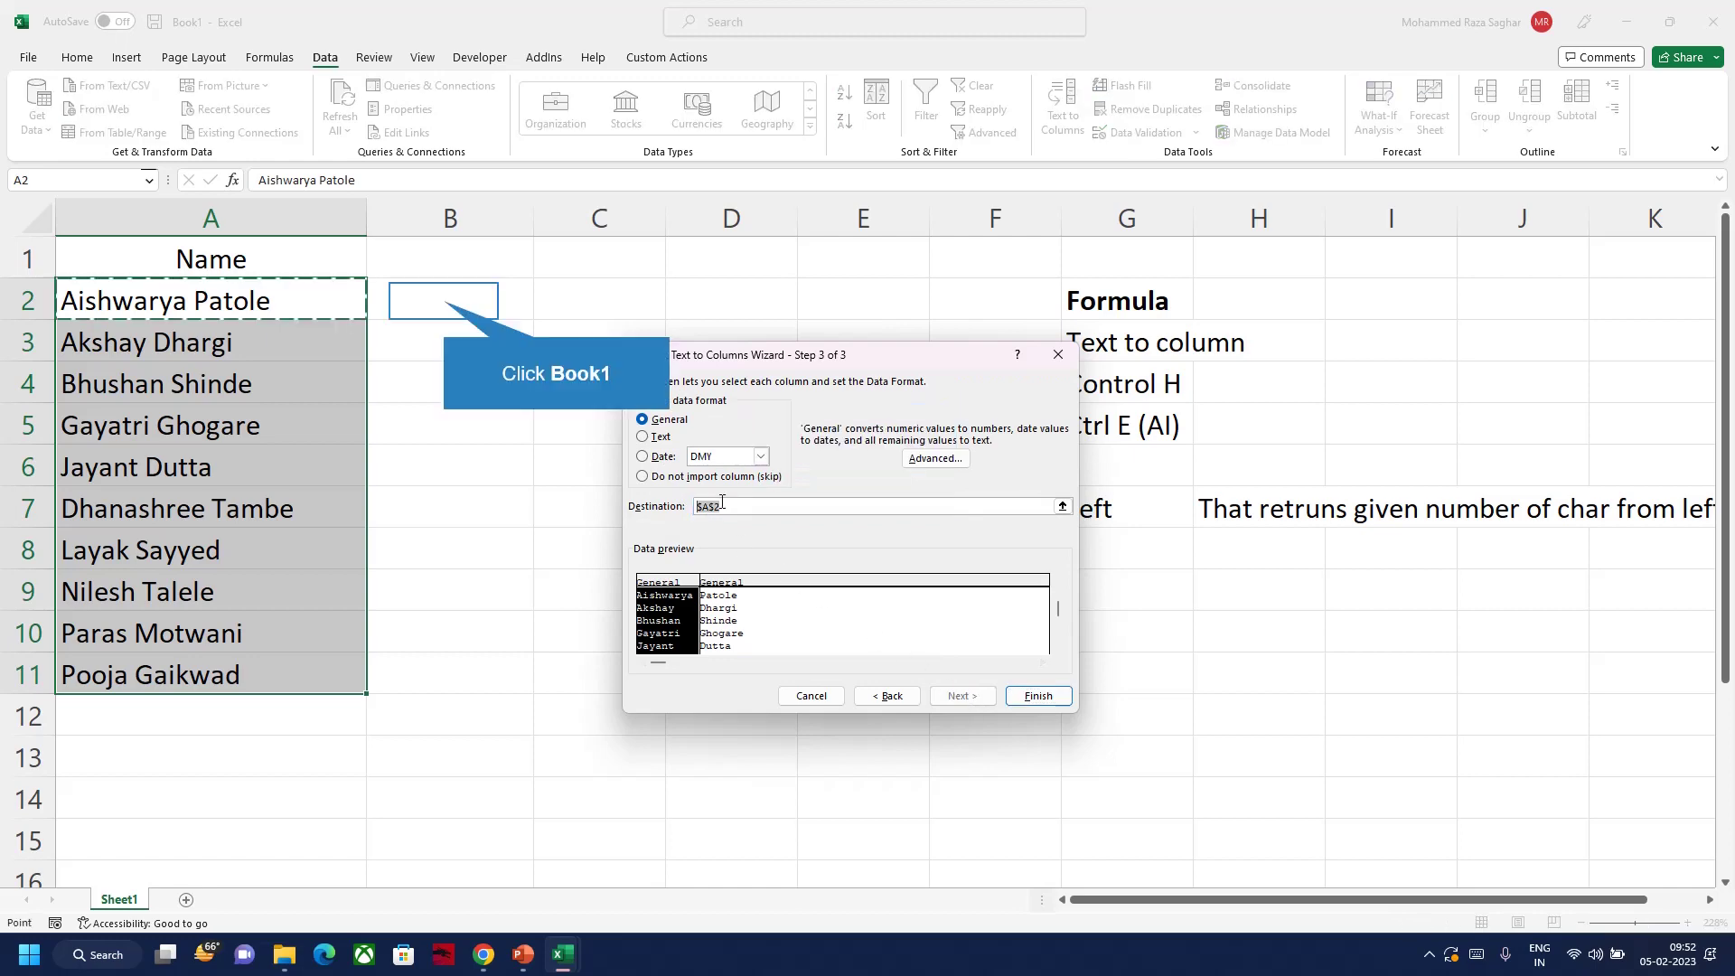
click(452, 305)
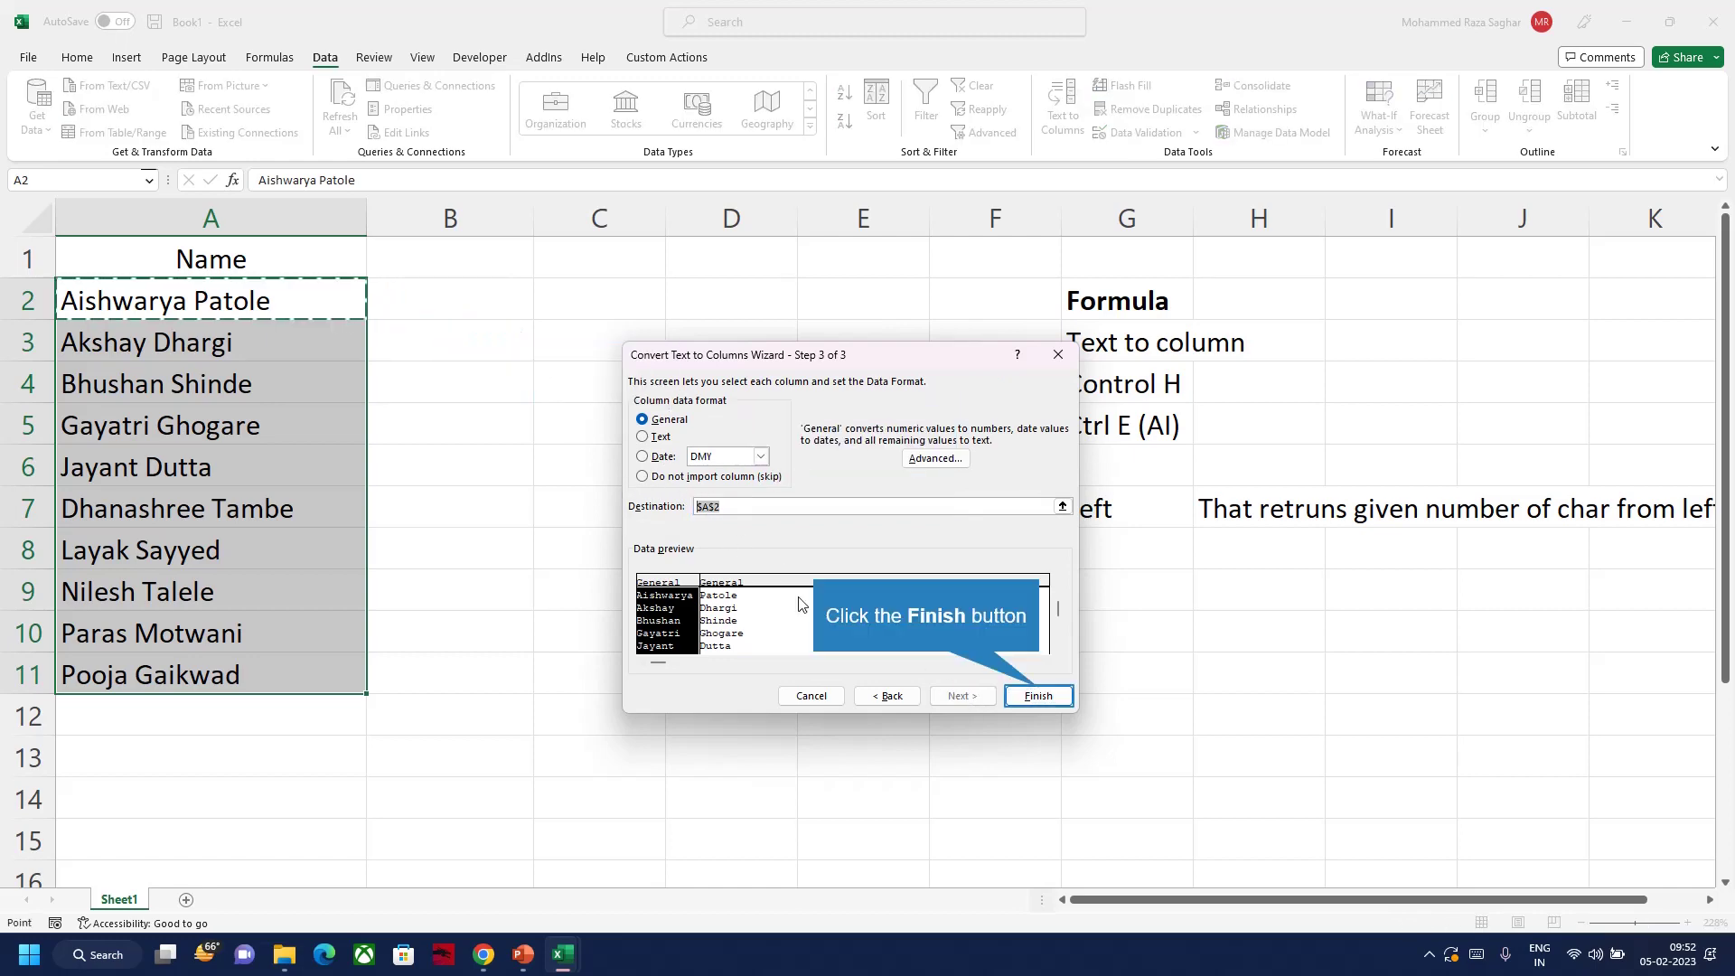
click(1038, 696)
drag(462, 296, 612, 660)
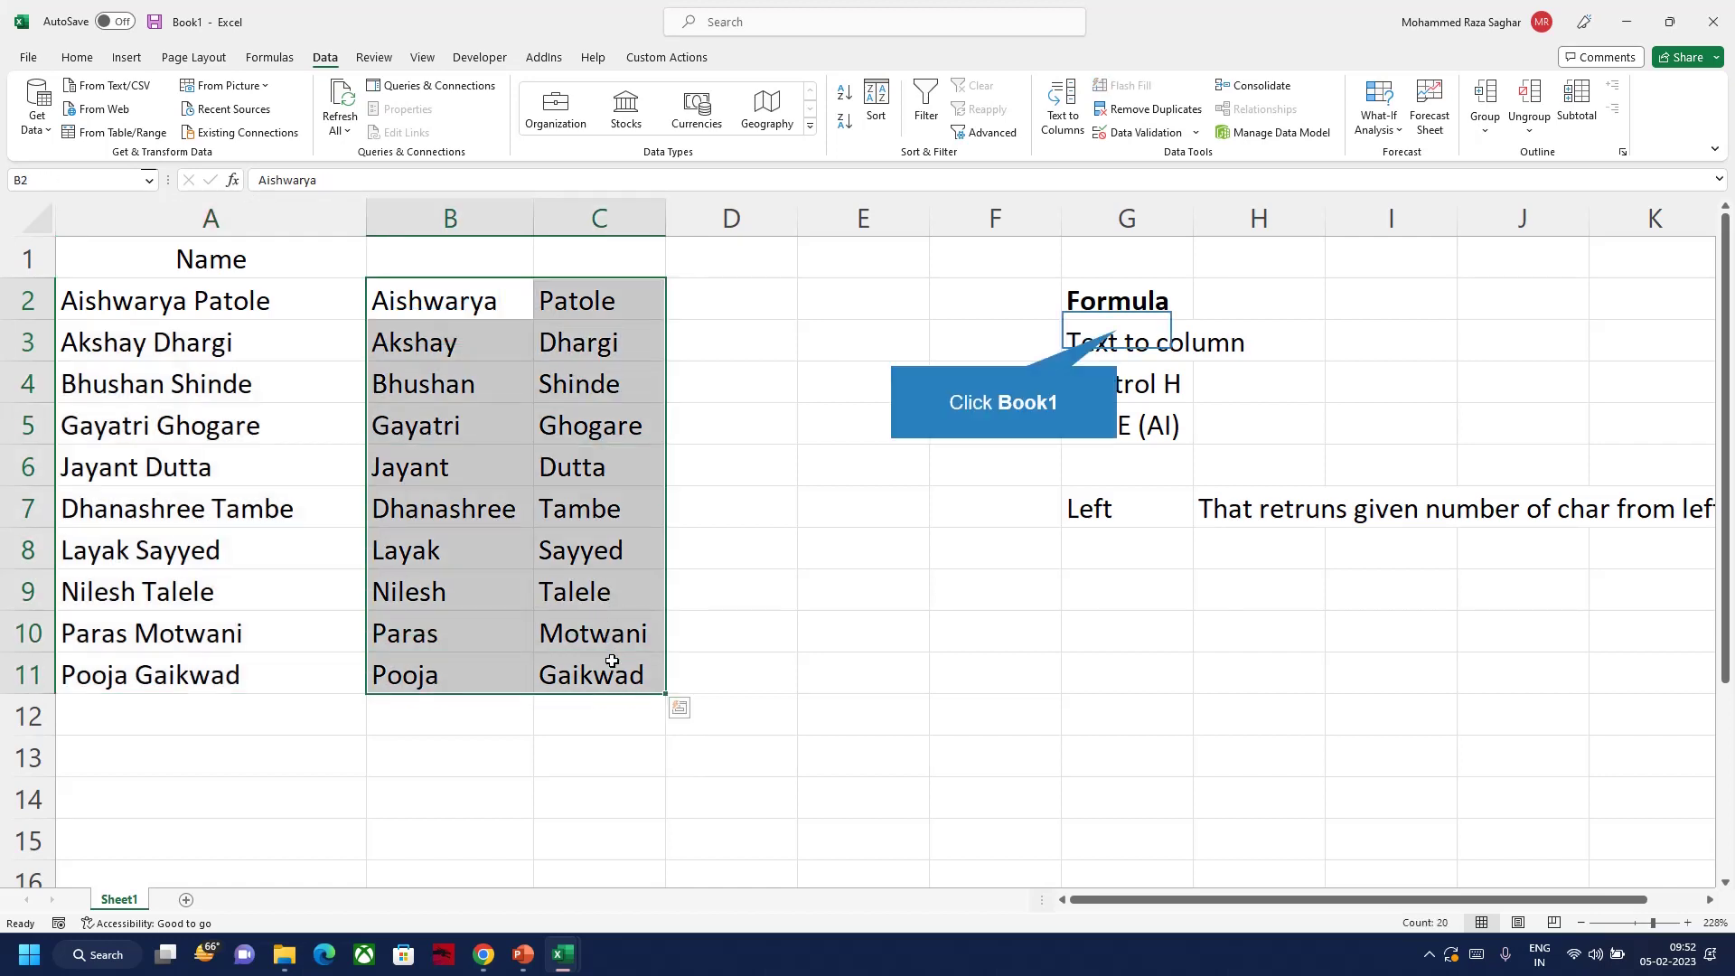
Make the 'Text to column' note in G3 bold
click(1113, 336)
key(ctrl+b)
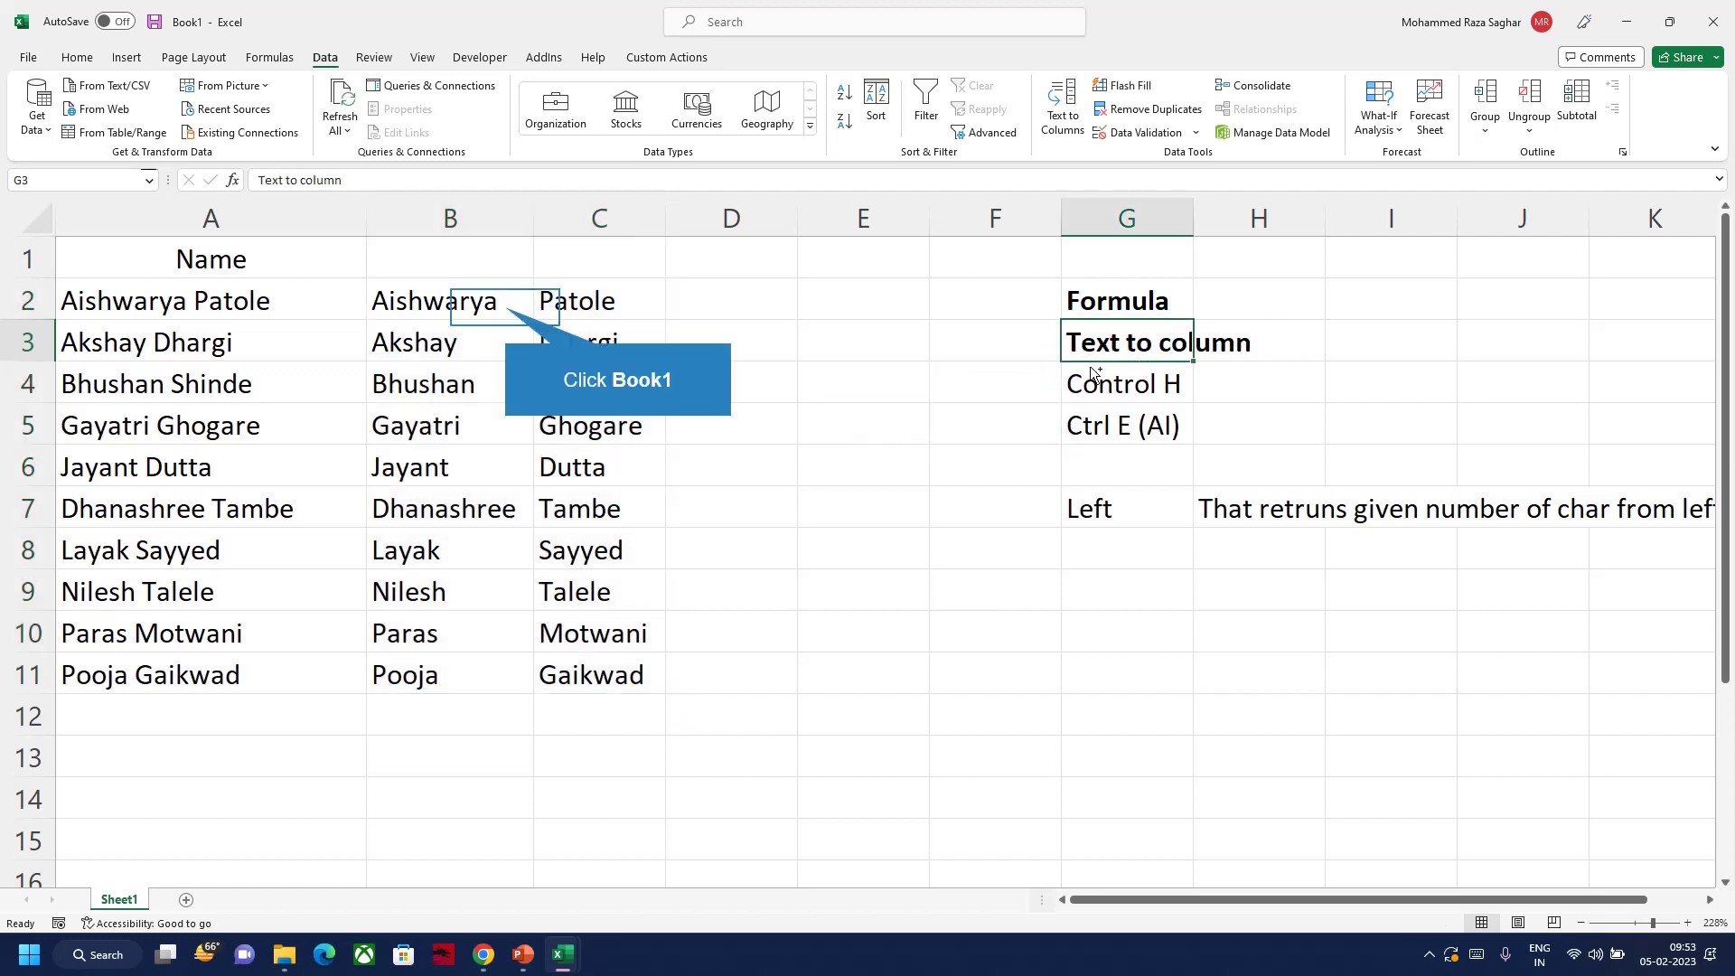
drag(505, 307, 601, 677)
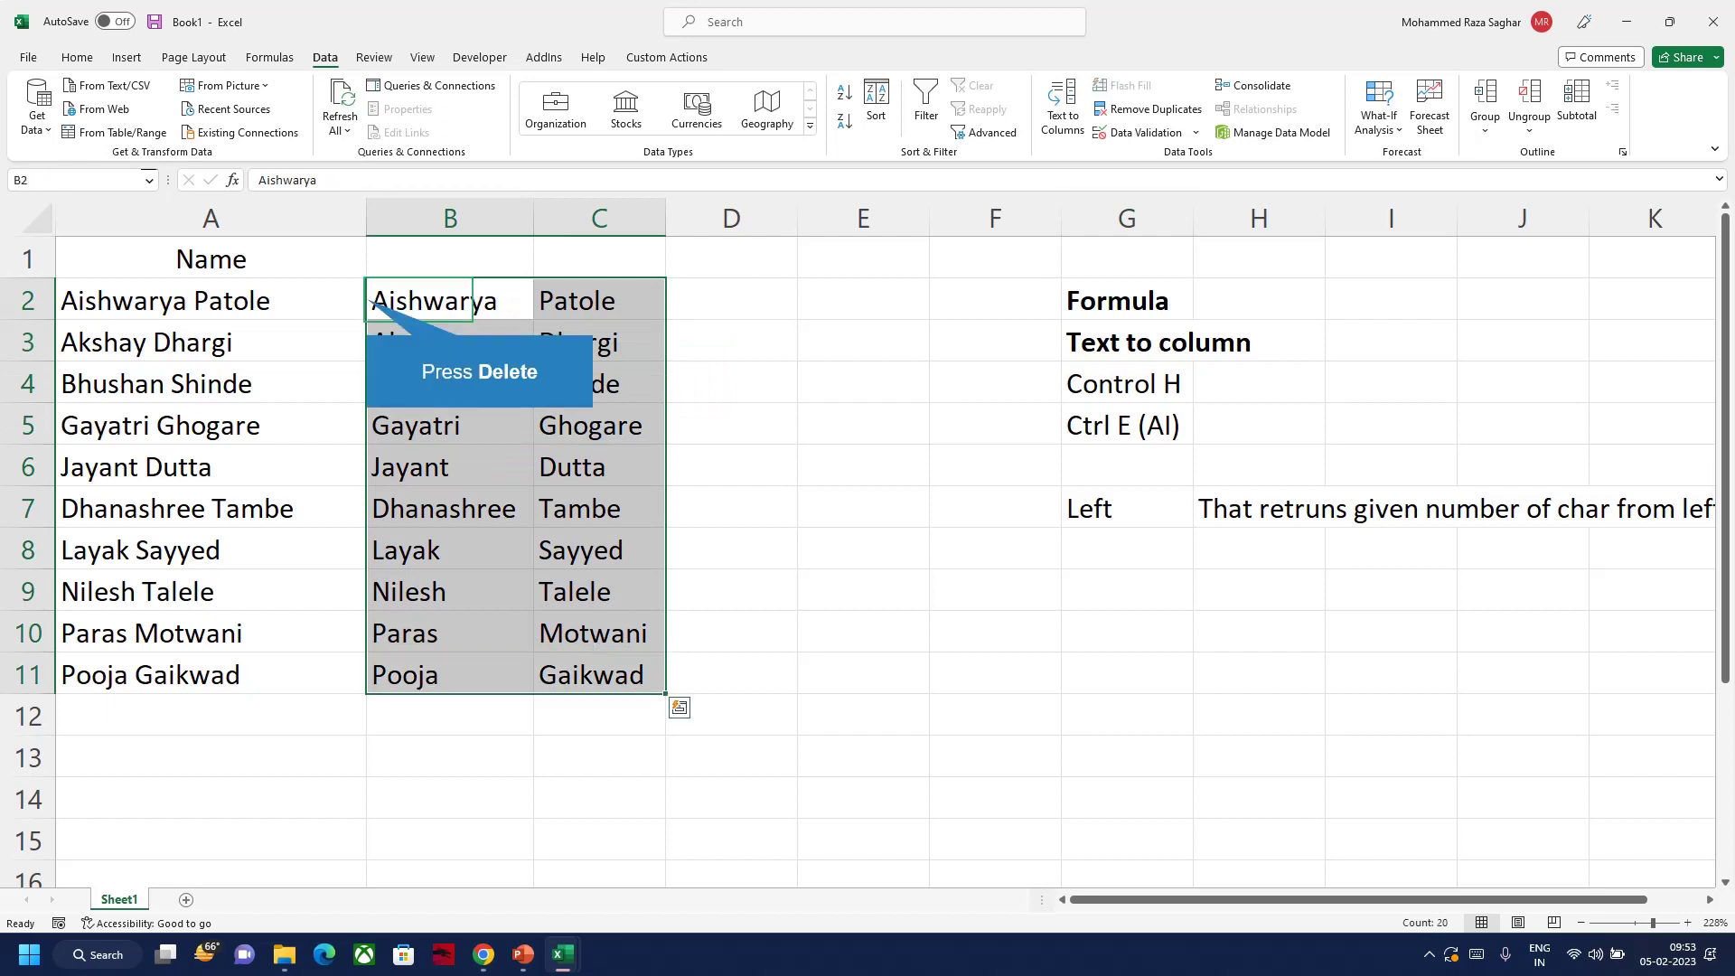
Clear columns B and C, paste copies of the full names into both, and auto-fit them
key(Delete)
key(Left)
key(ctrl+shift+Down)
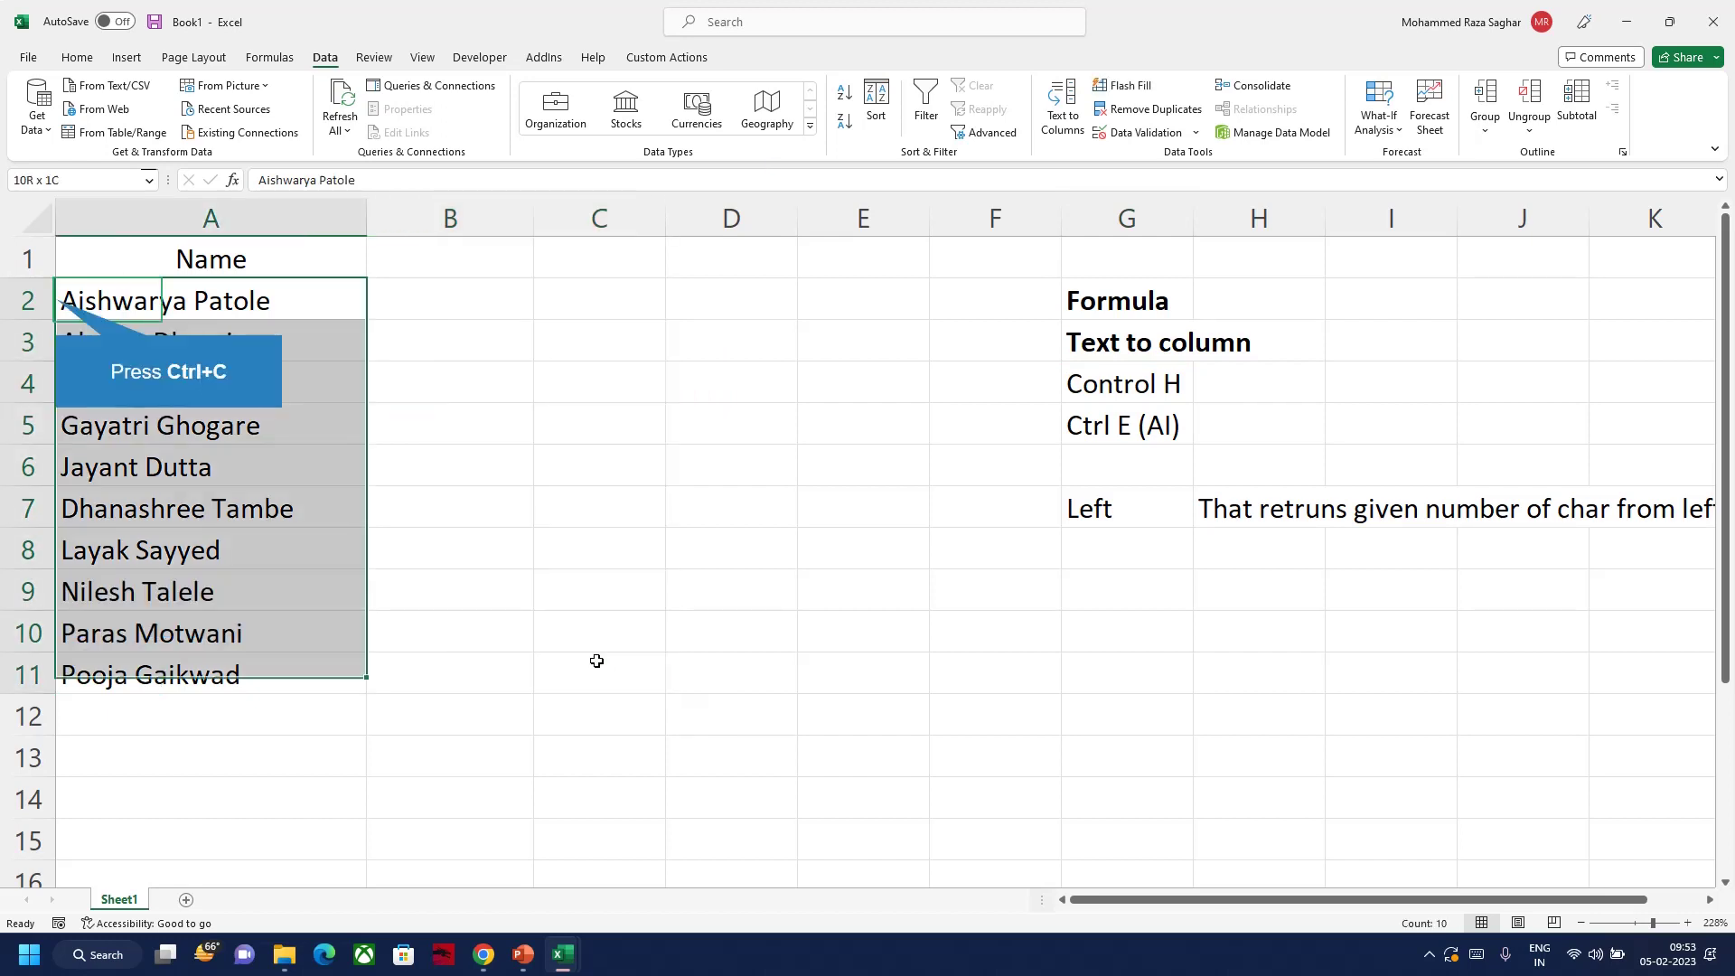
key(ctrl+c)
key(Right)
key(ctrl+v)
key(Escape)
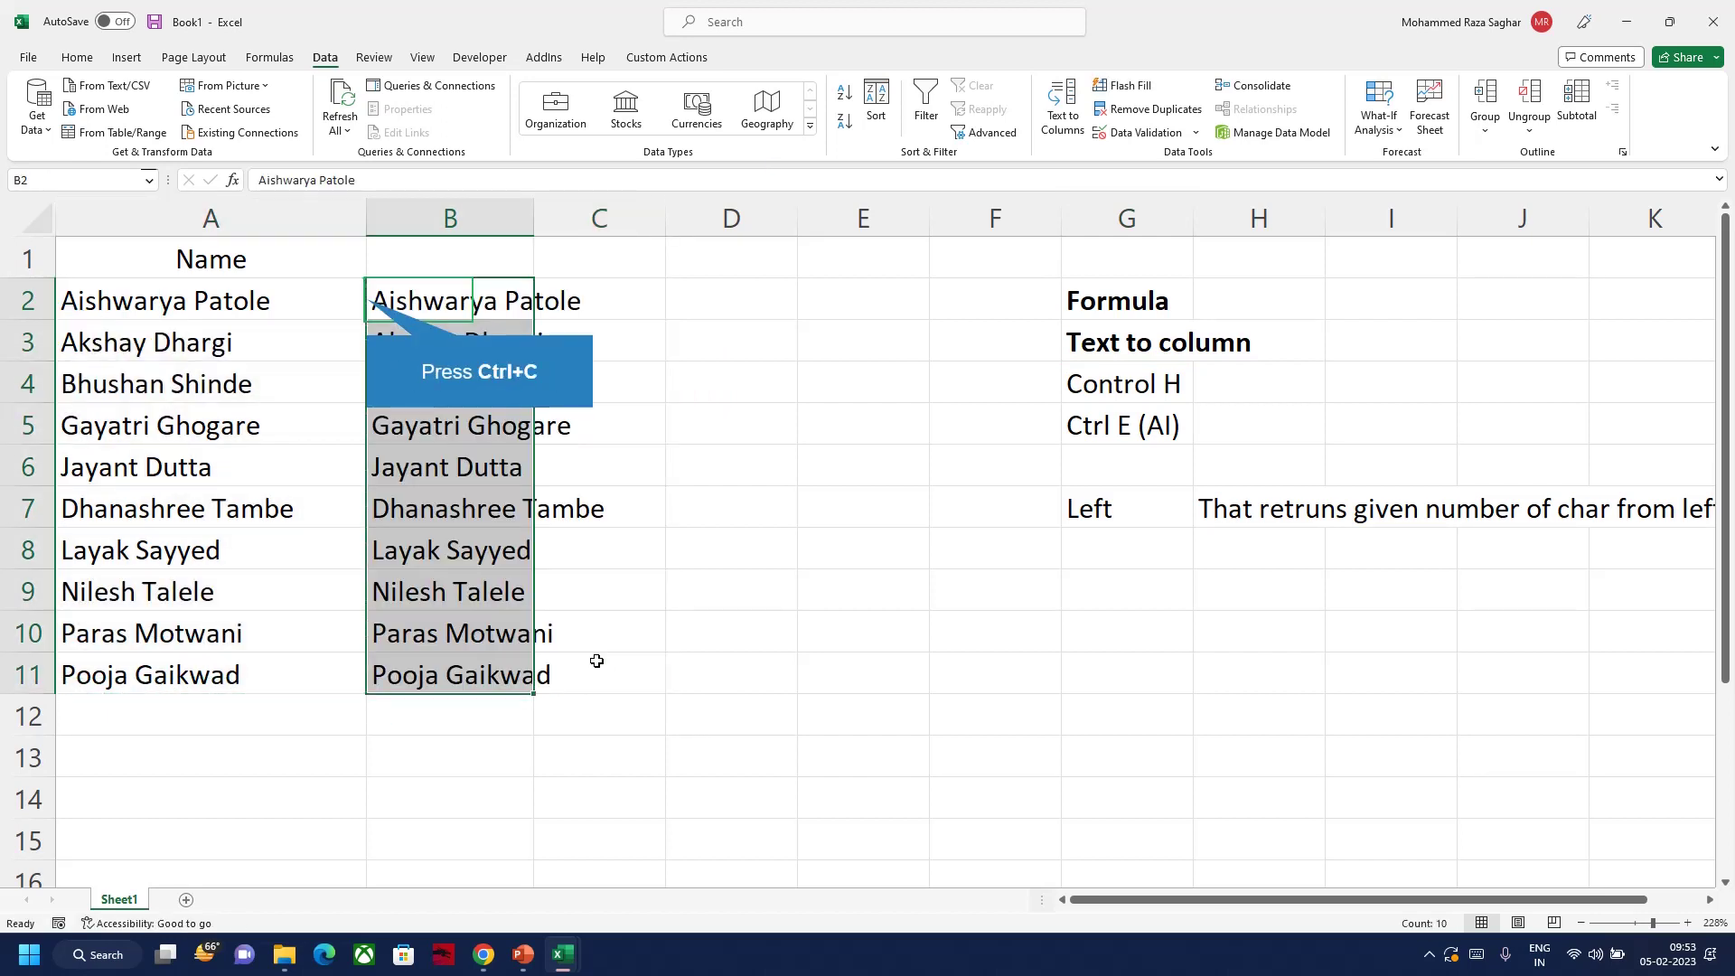
key(ctrl+c)
key(Right)
key(ctrl+v)
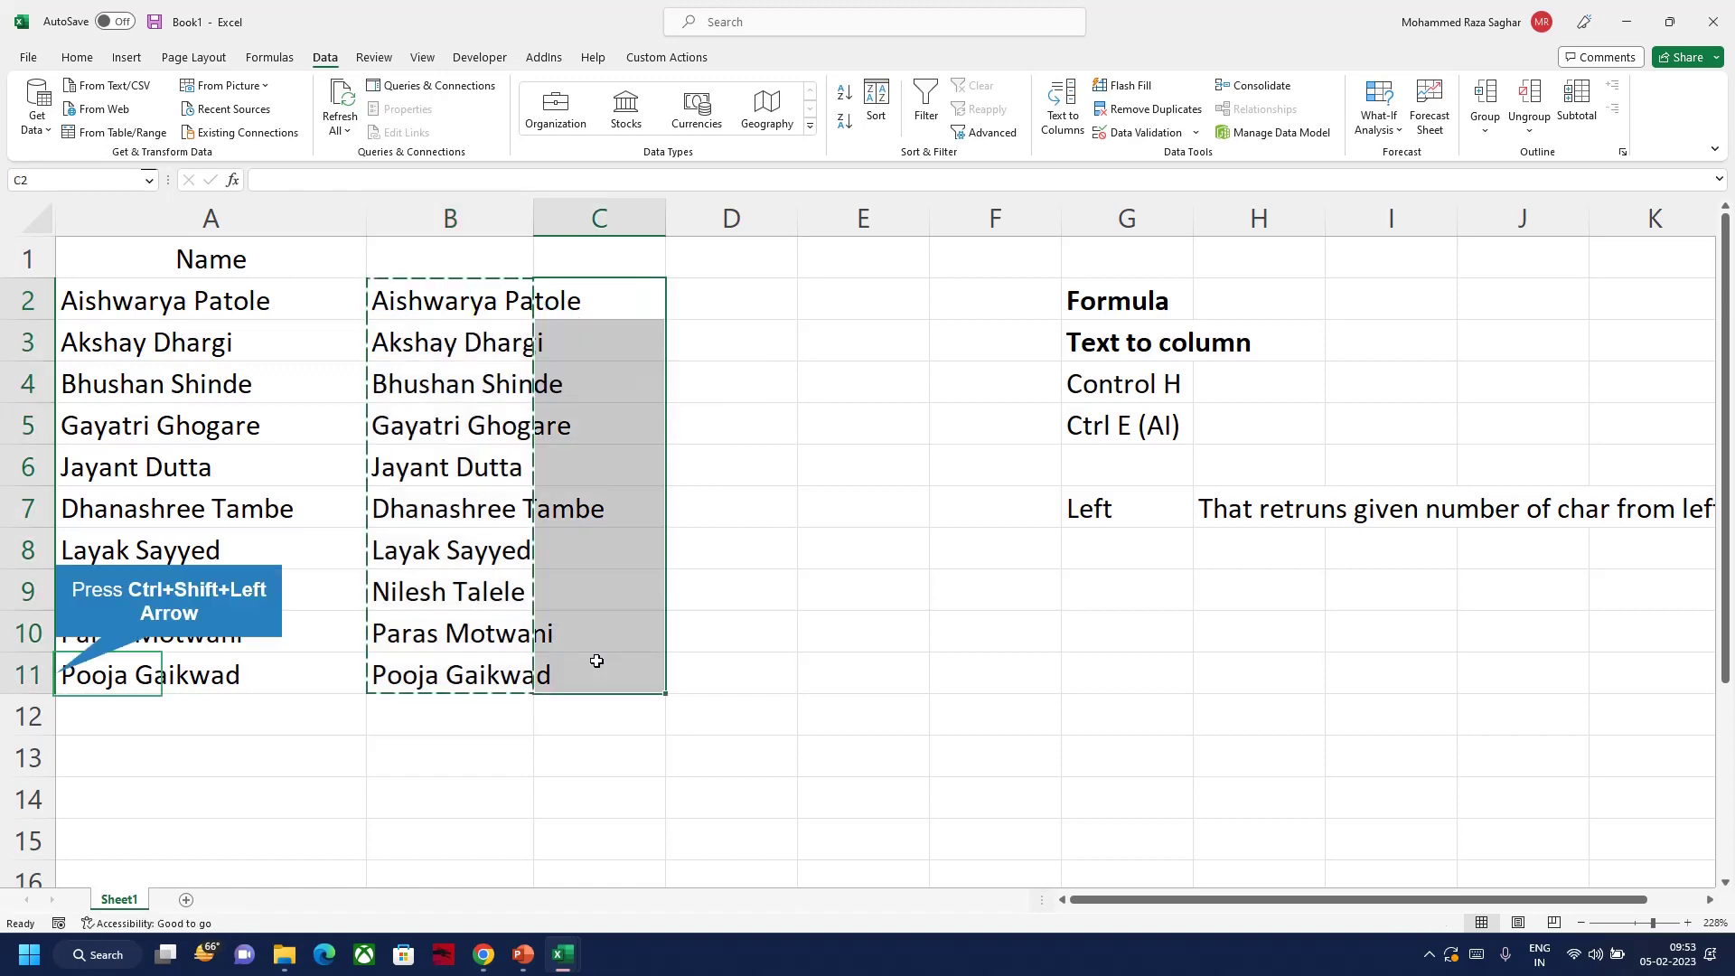
key(ctrl+shift+Left)
key(shift+Right)
text(oca)
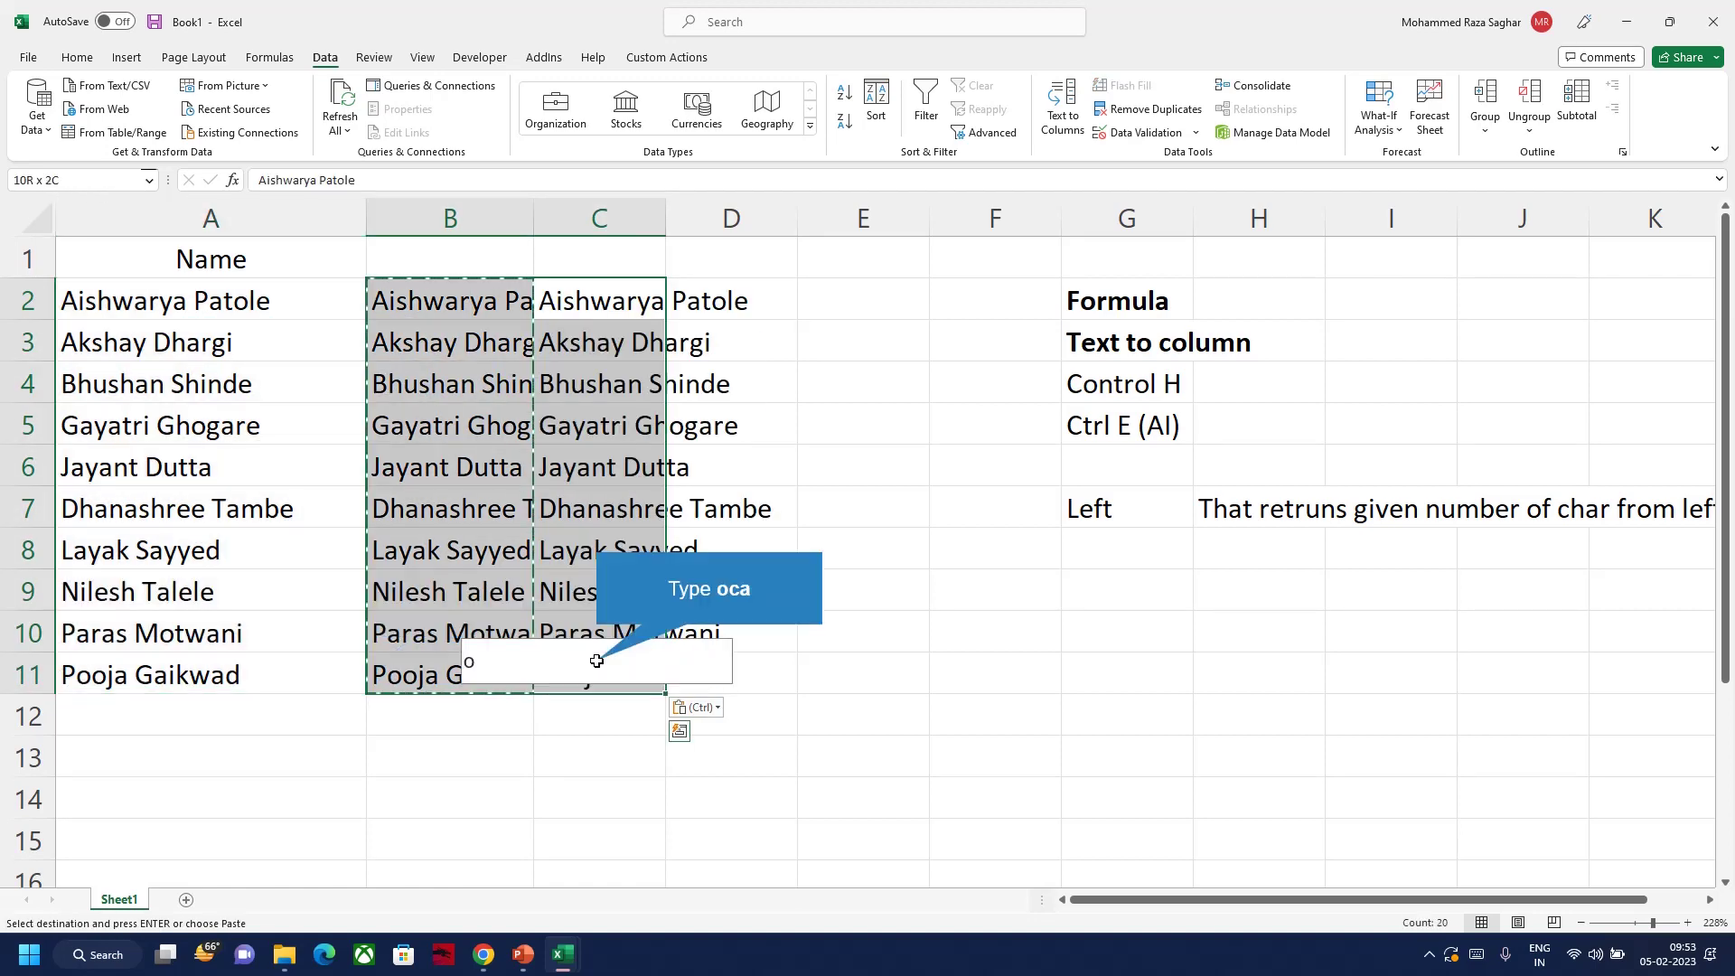
key(Escape)
Replace ' *' with nothing in column B to leave only first names
key(Right)
key(Left)
key(ctrl+shift+Down)
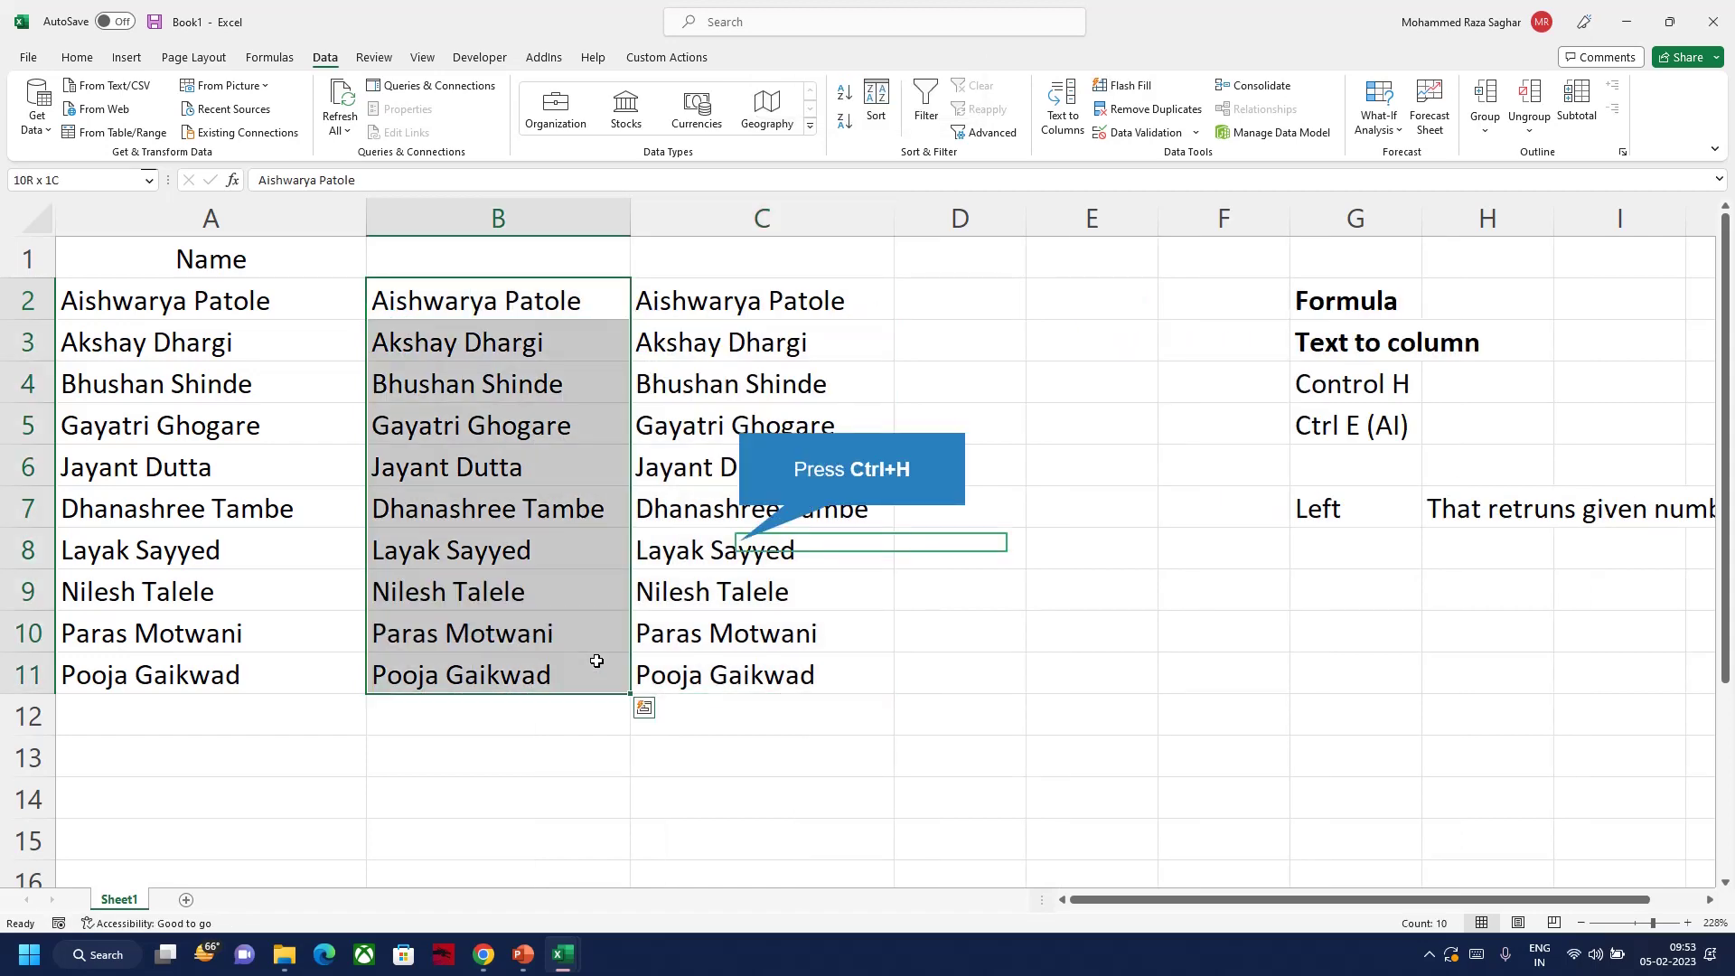
key(ctrl+h)
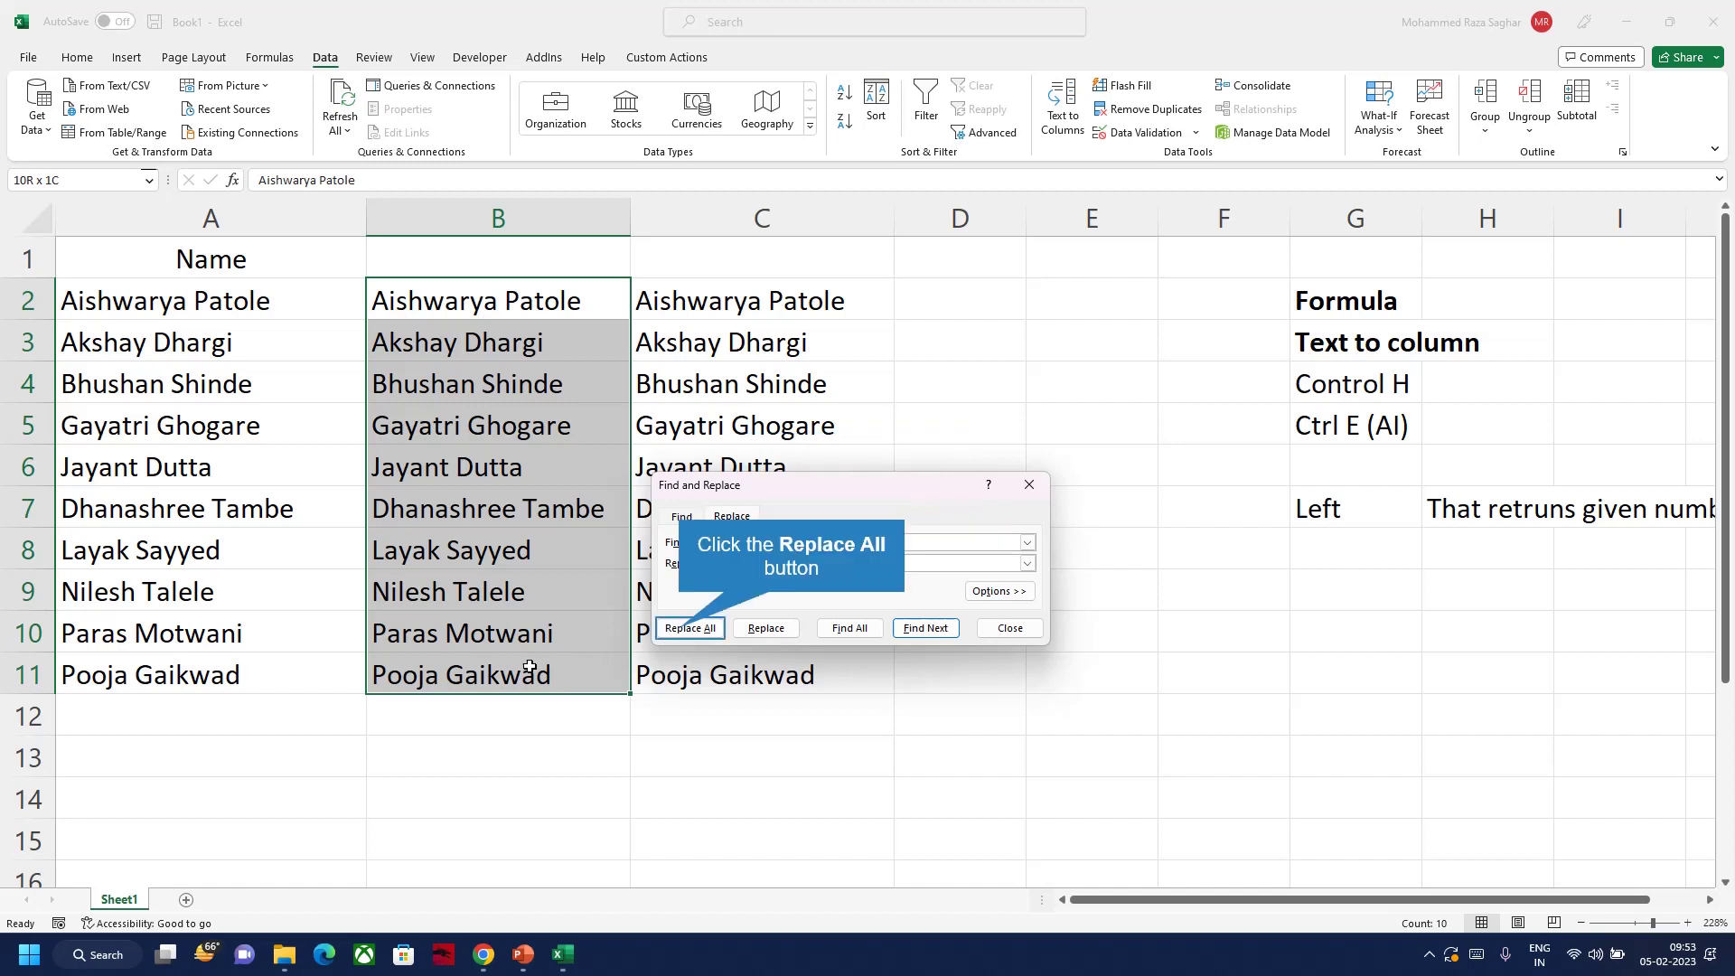
click(679, 630)
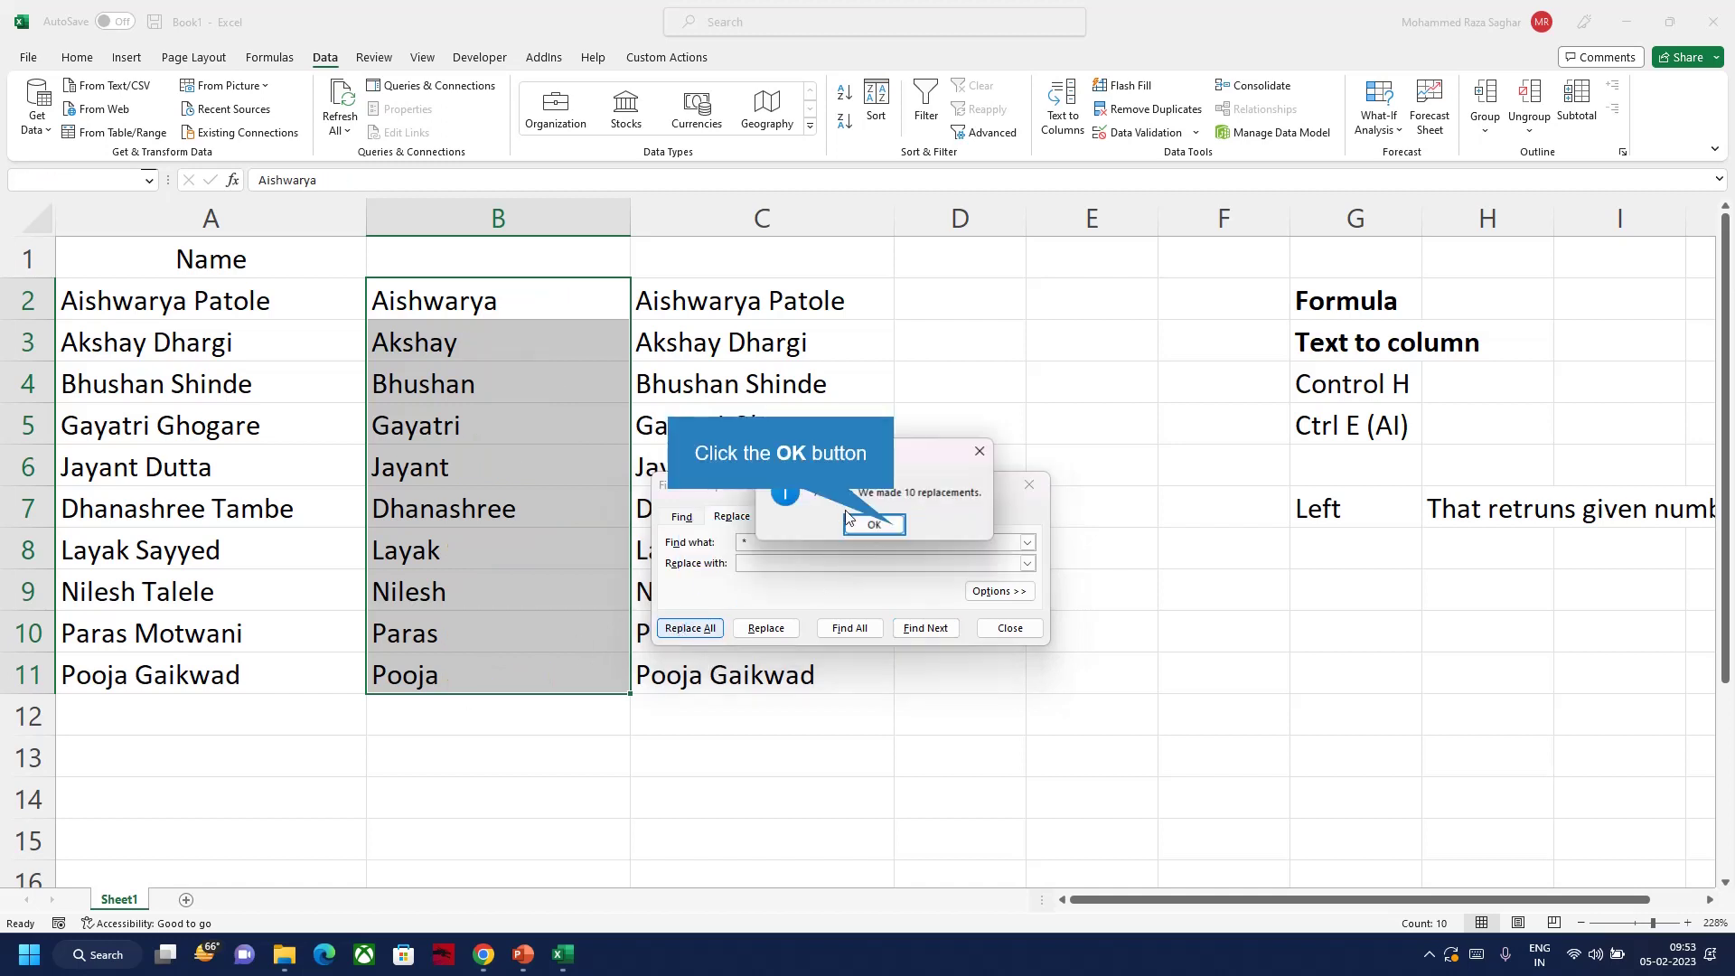
click(874, 525)
Replace '* ' with nothing in column C, leaving only surnames
click(718, 312)
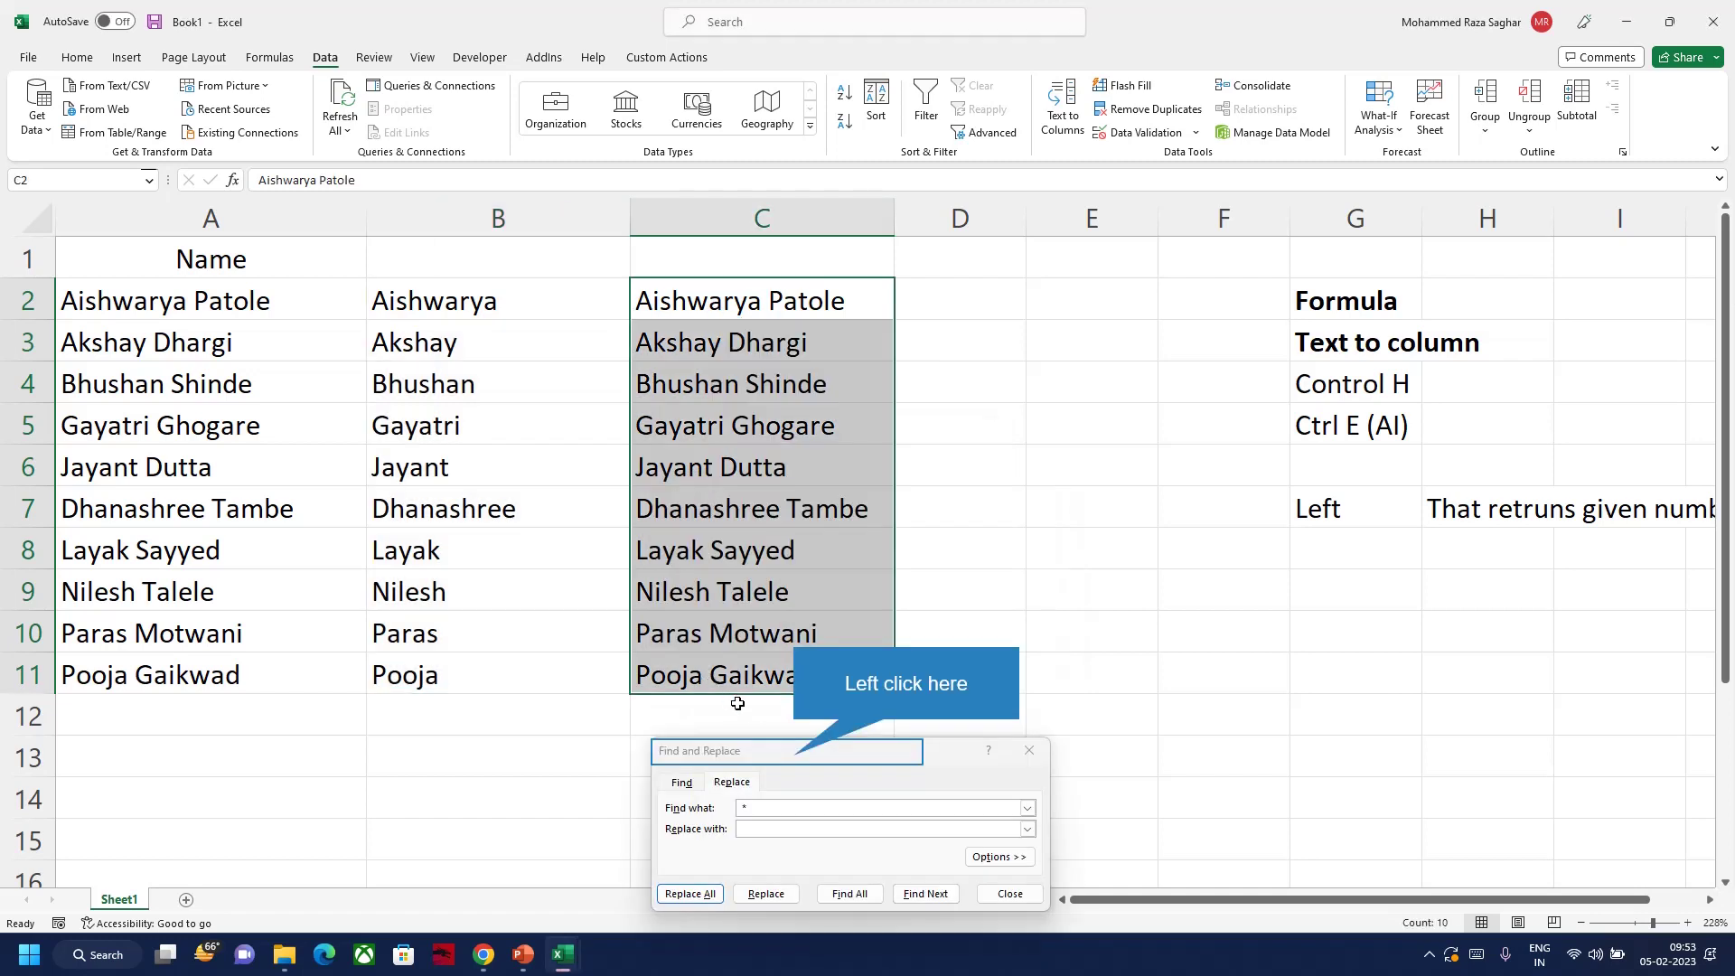
drag(797, 762, 1077, 416)
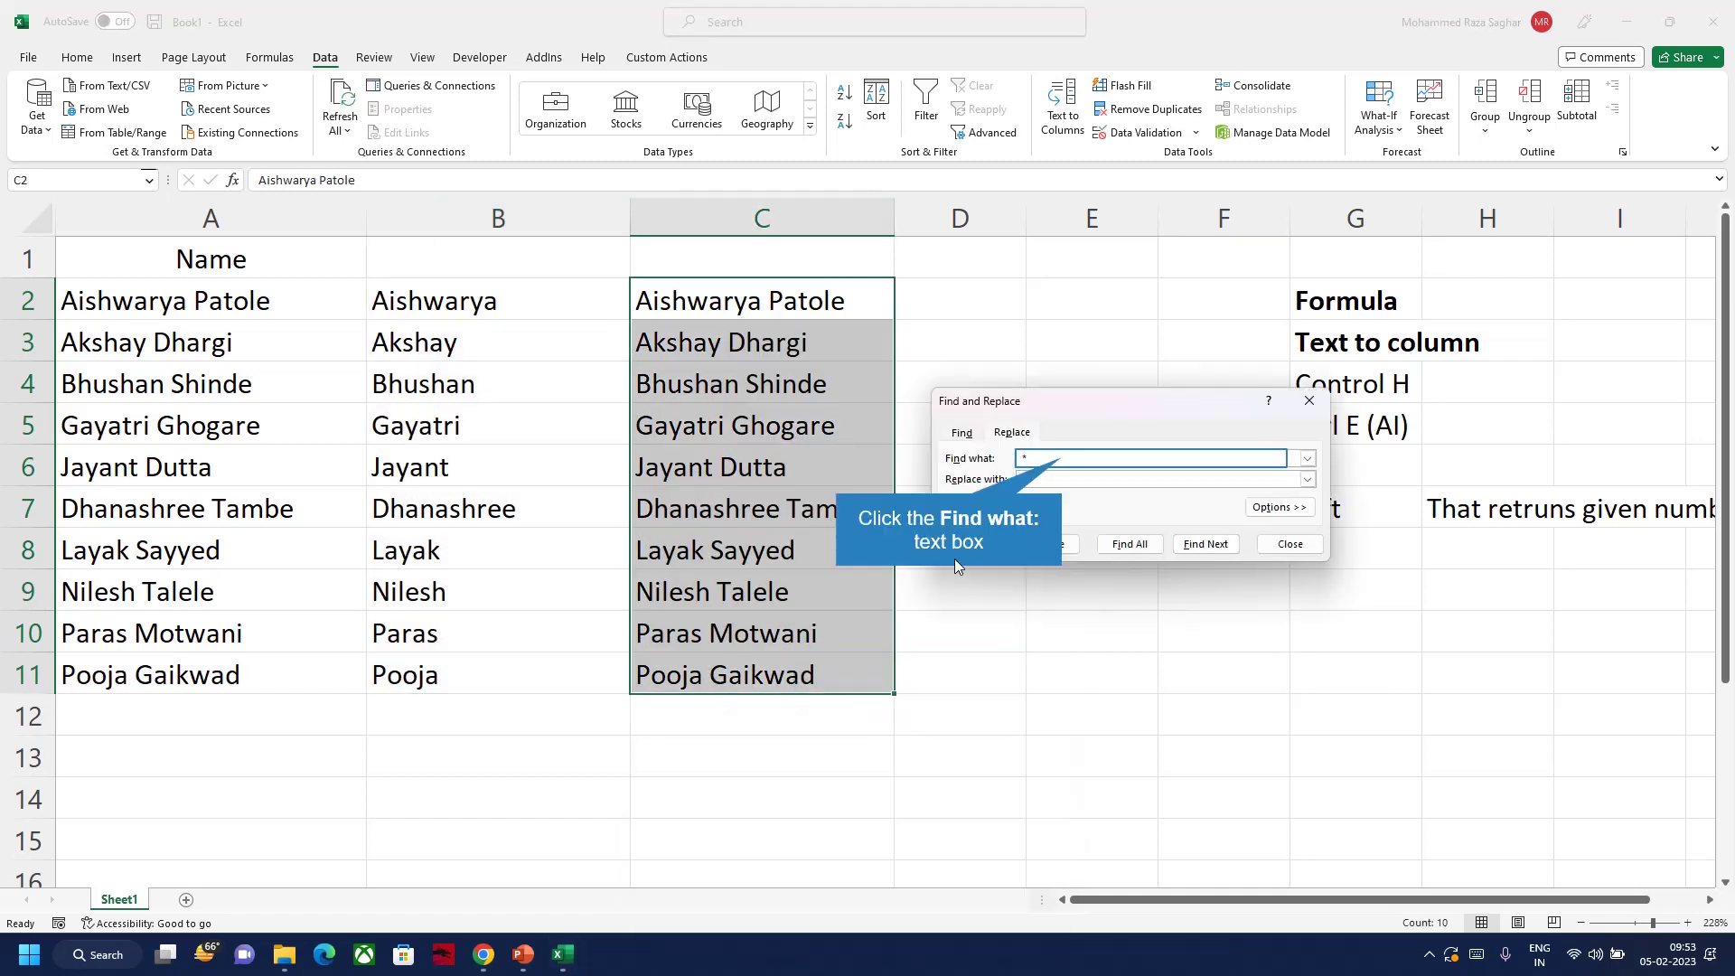
click(1062, 458)
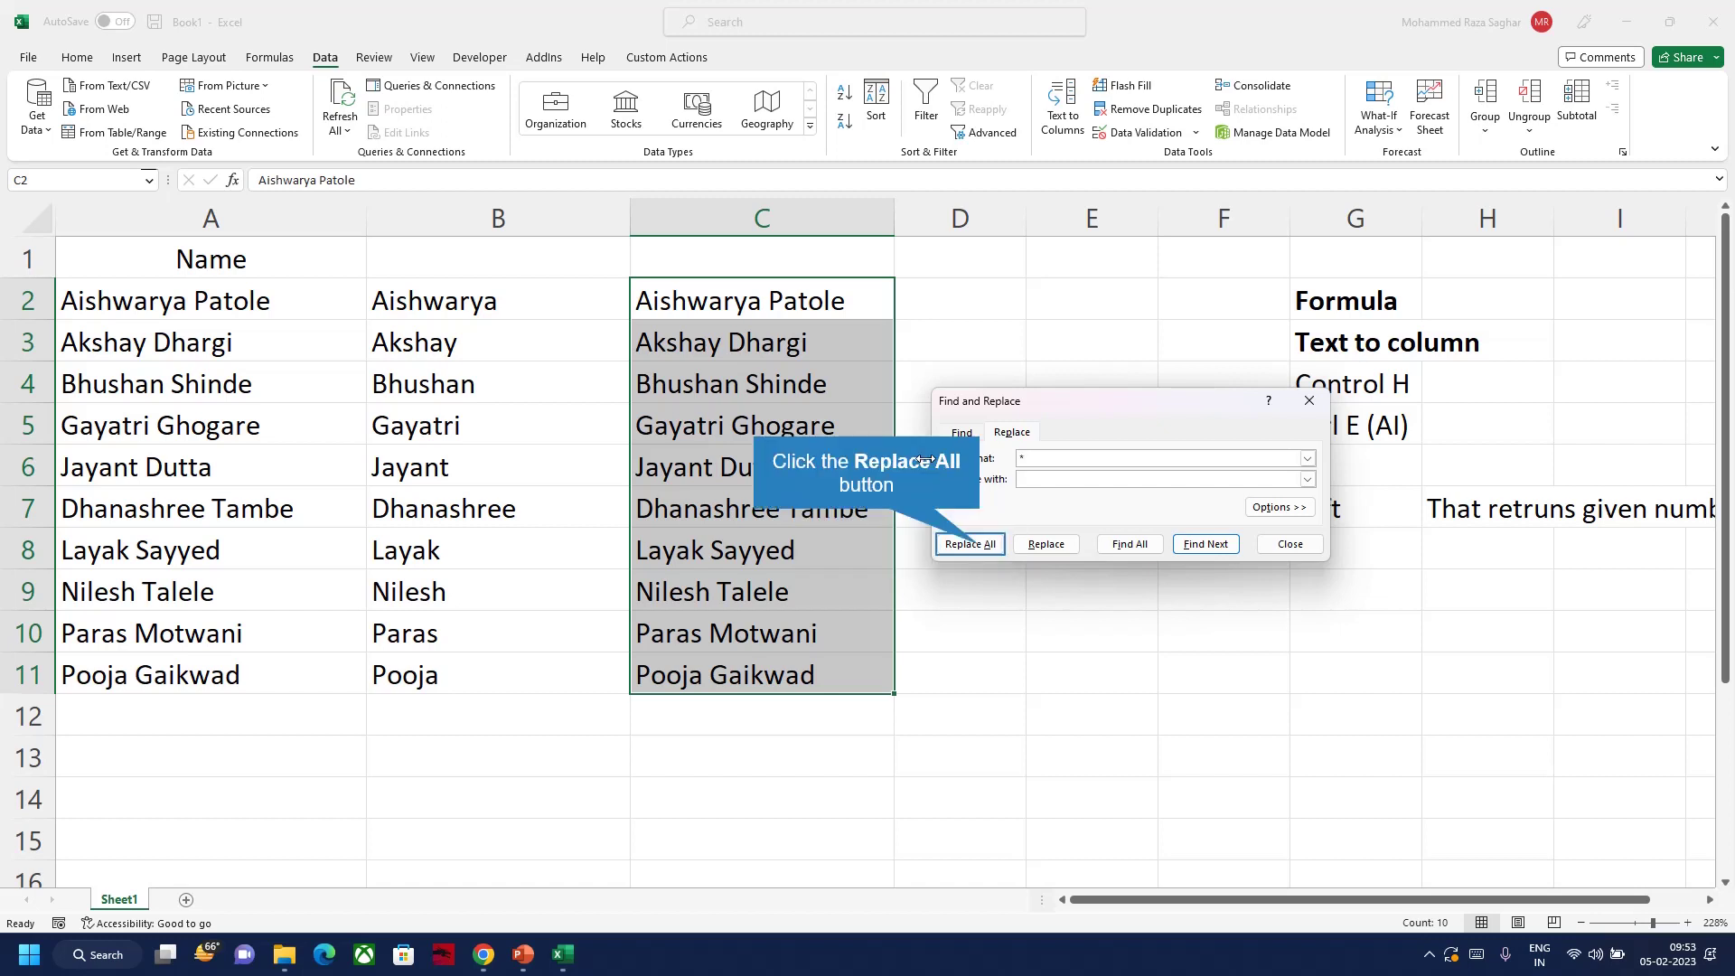
click(983, 545)
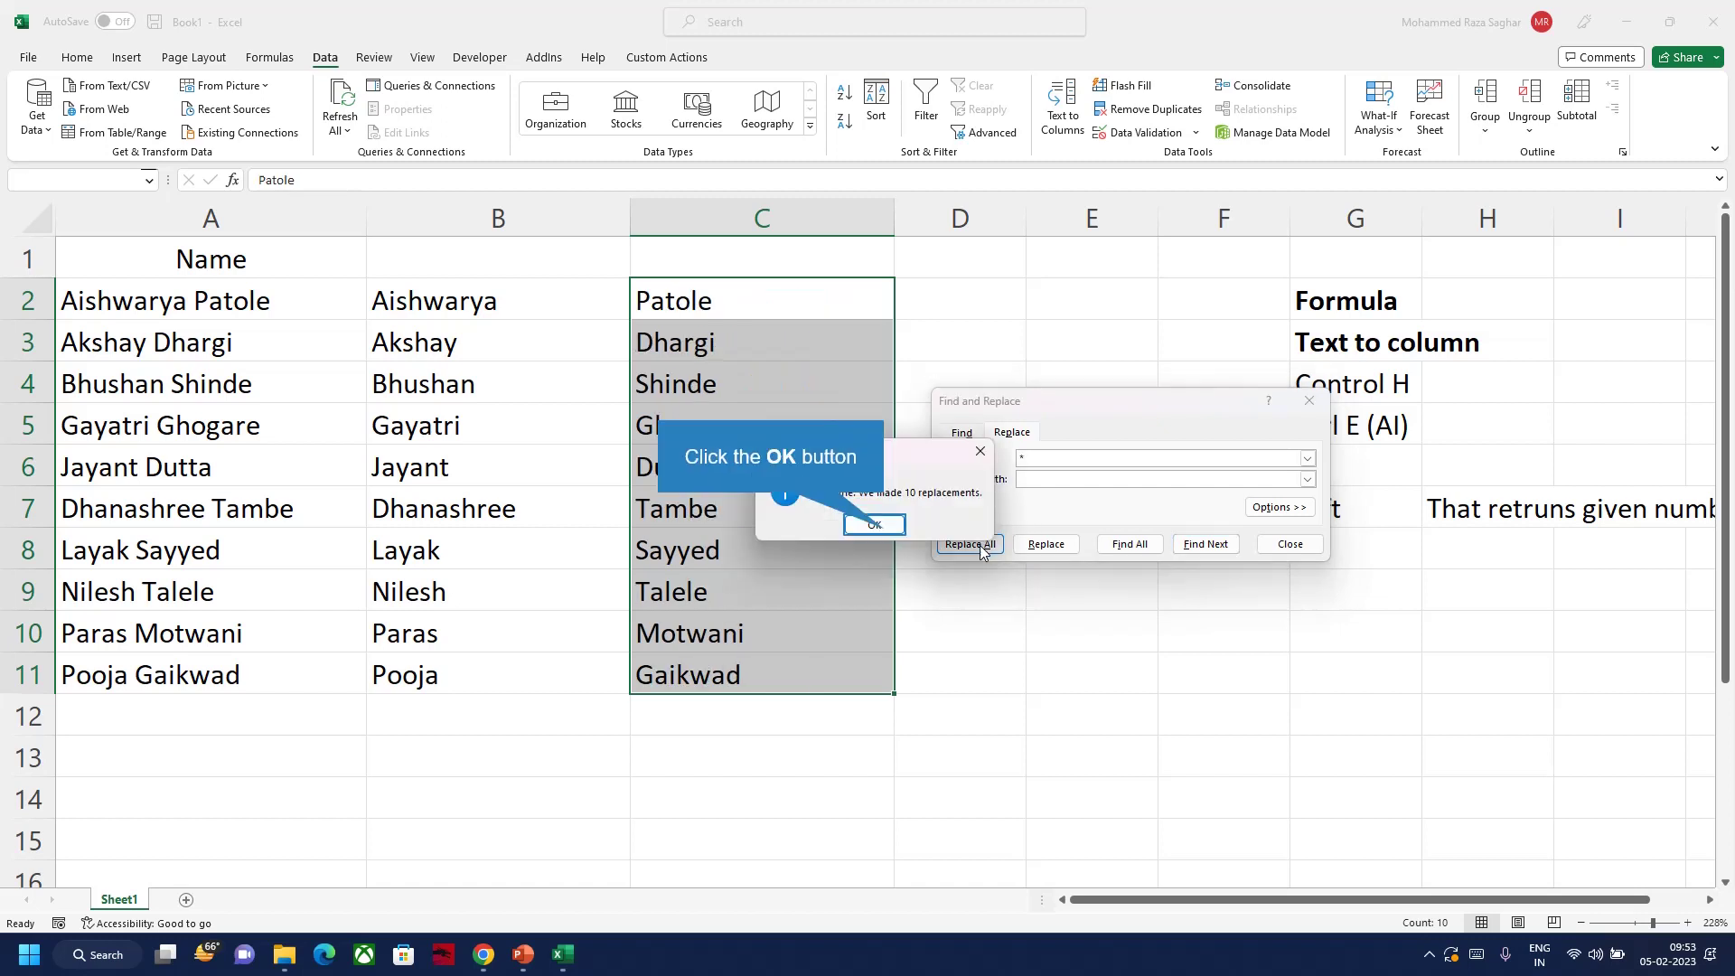
click(886, 529)
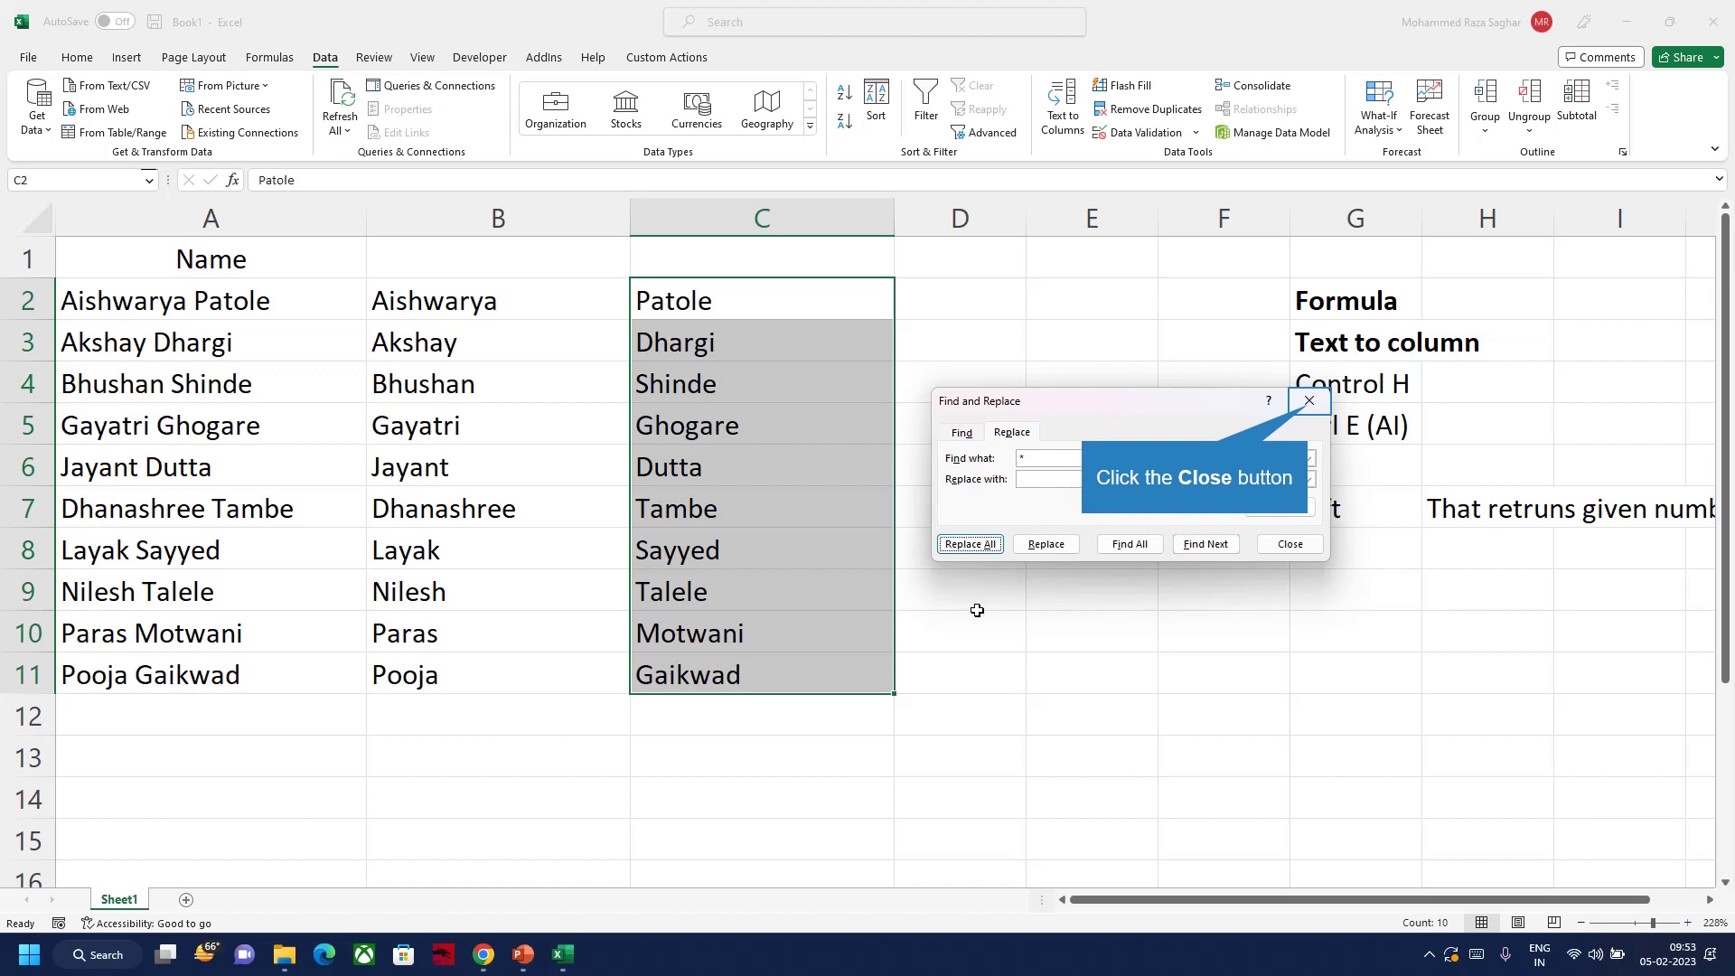
click(1309, 408)
click(1343, 394)
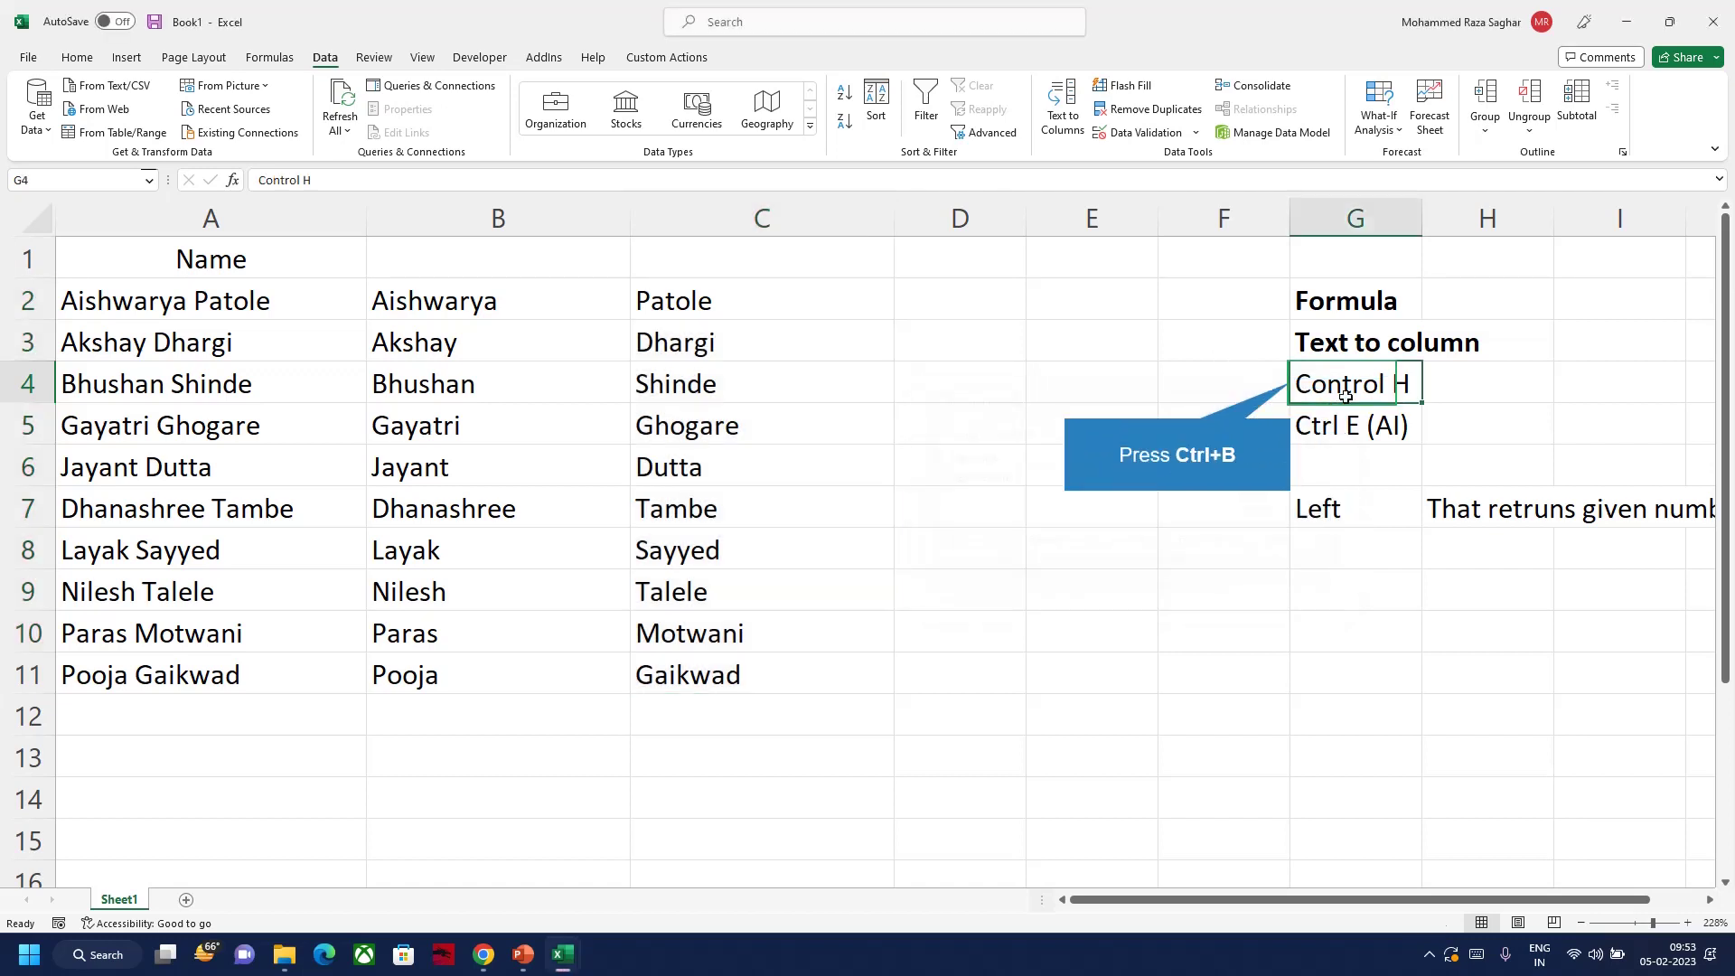
Bold the Control H note, then enter * in G9 labelled 'Wild card char' in H9
key(ctrl+b)
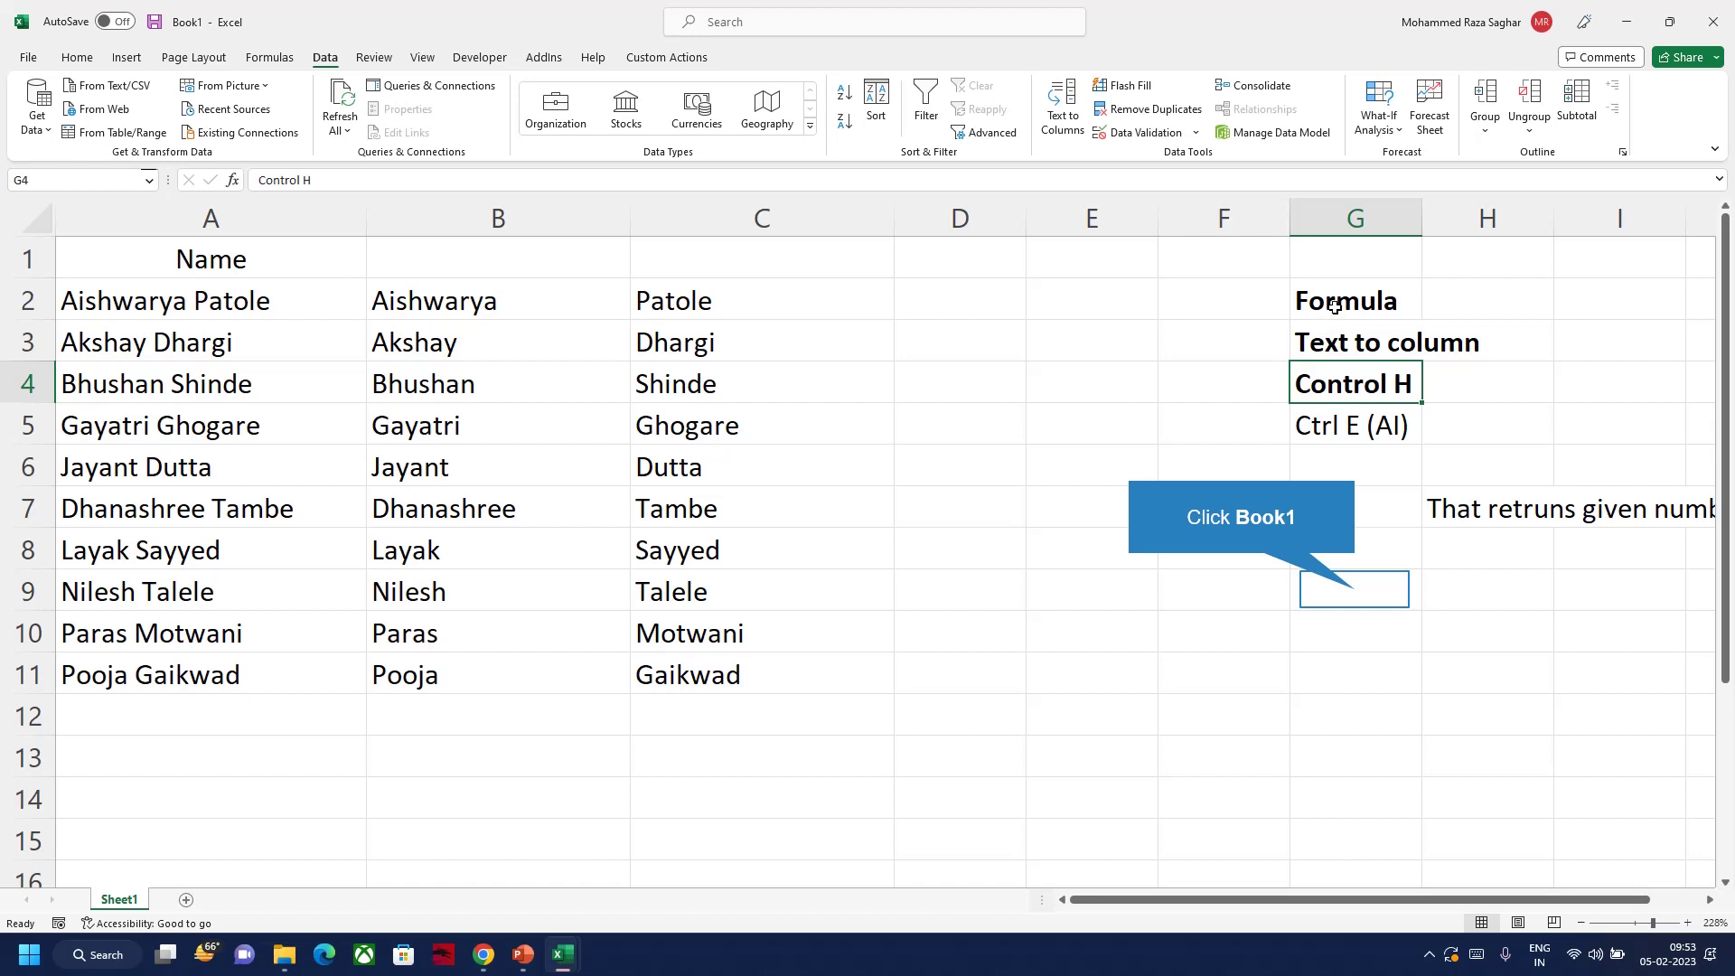
click(1354, 589)
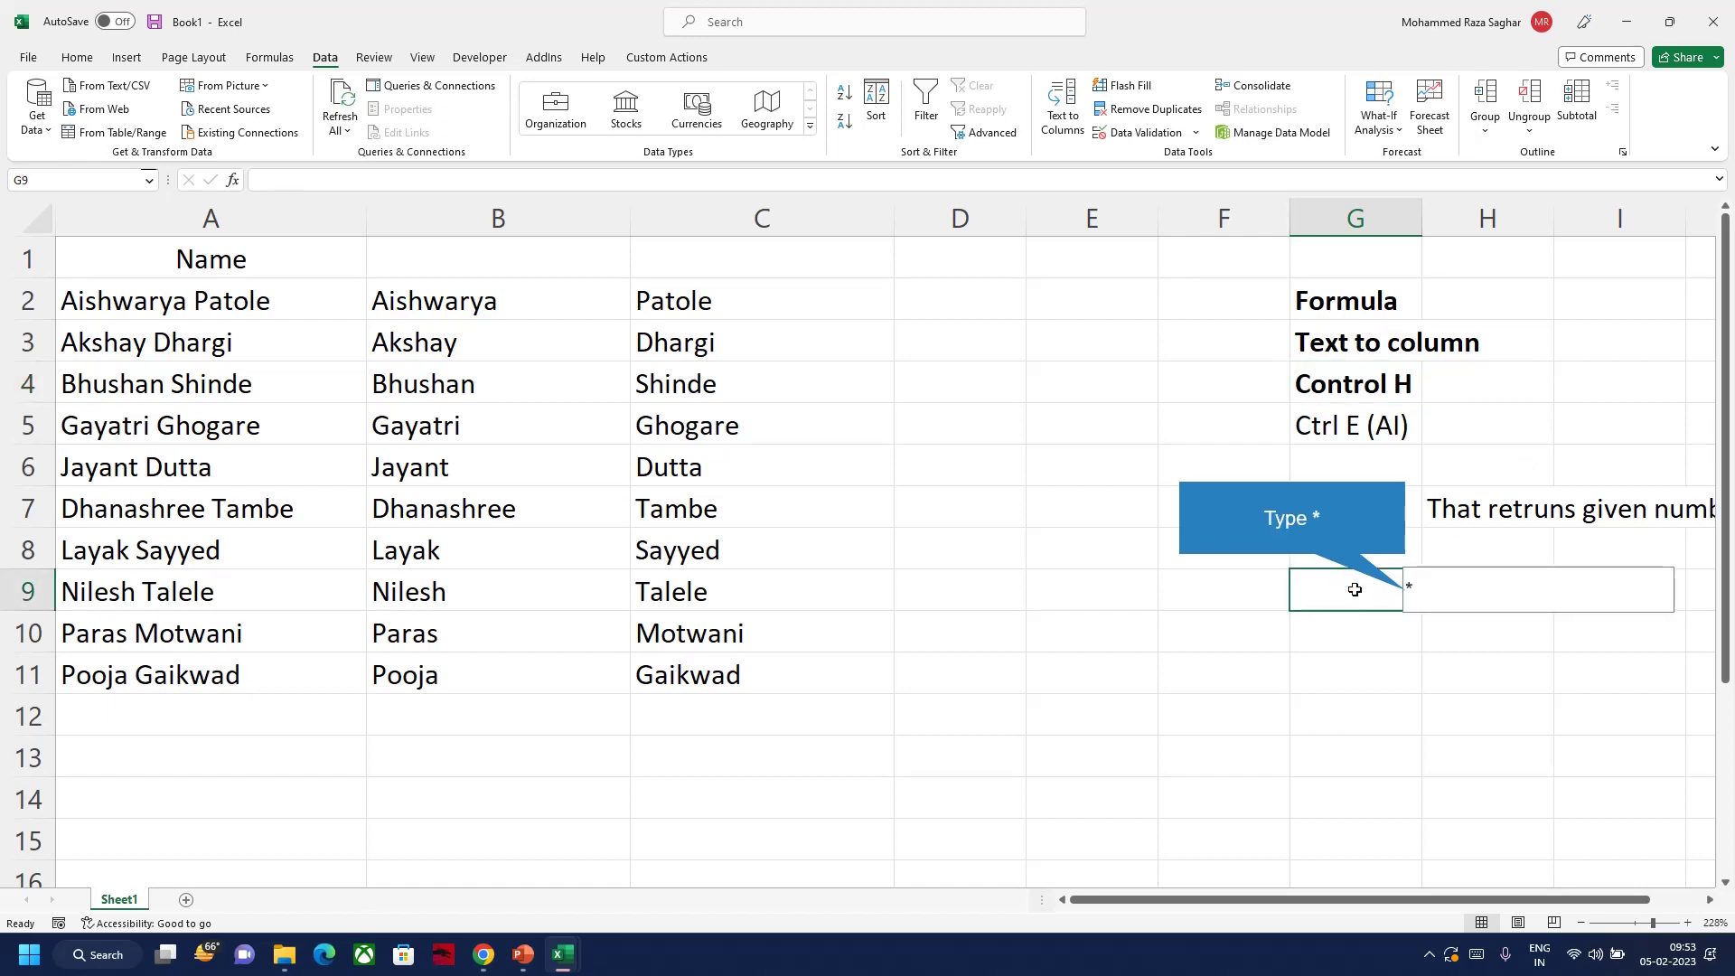
text(*)
key(Tab)
text(Wild)
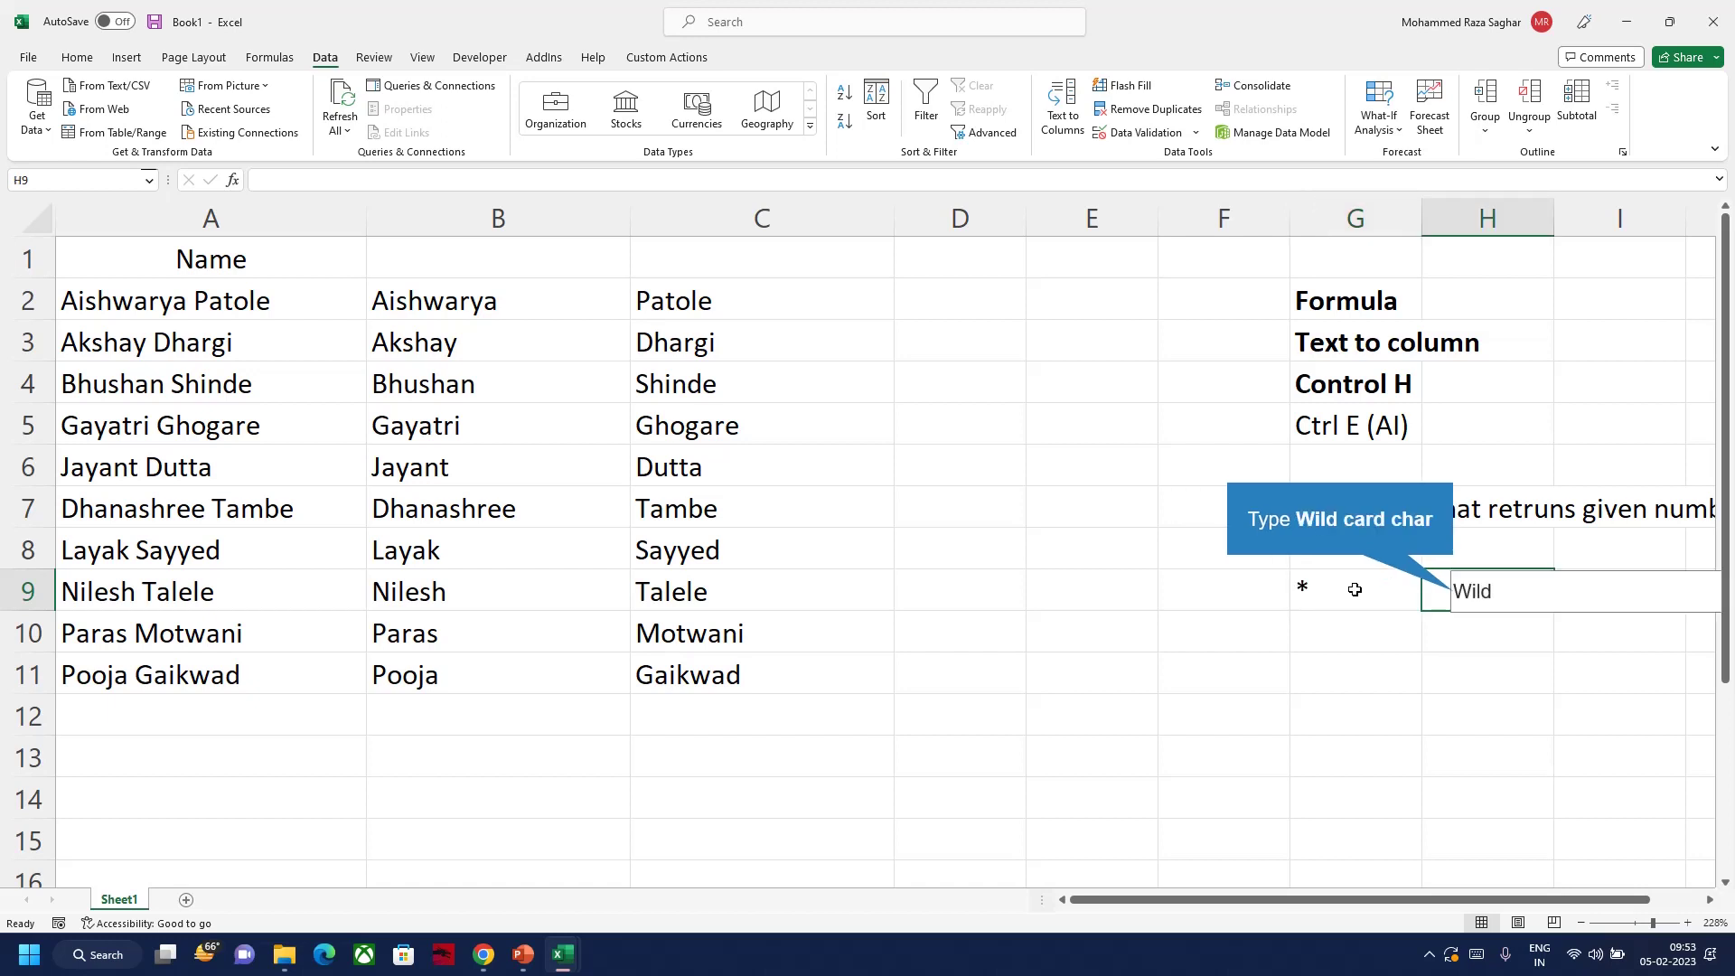
text( card char)
key(Return)
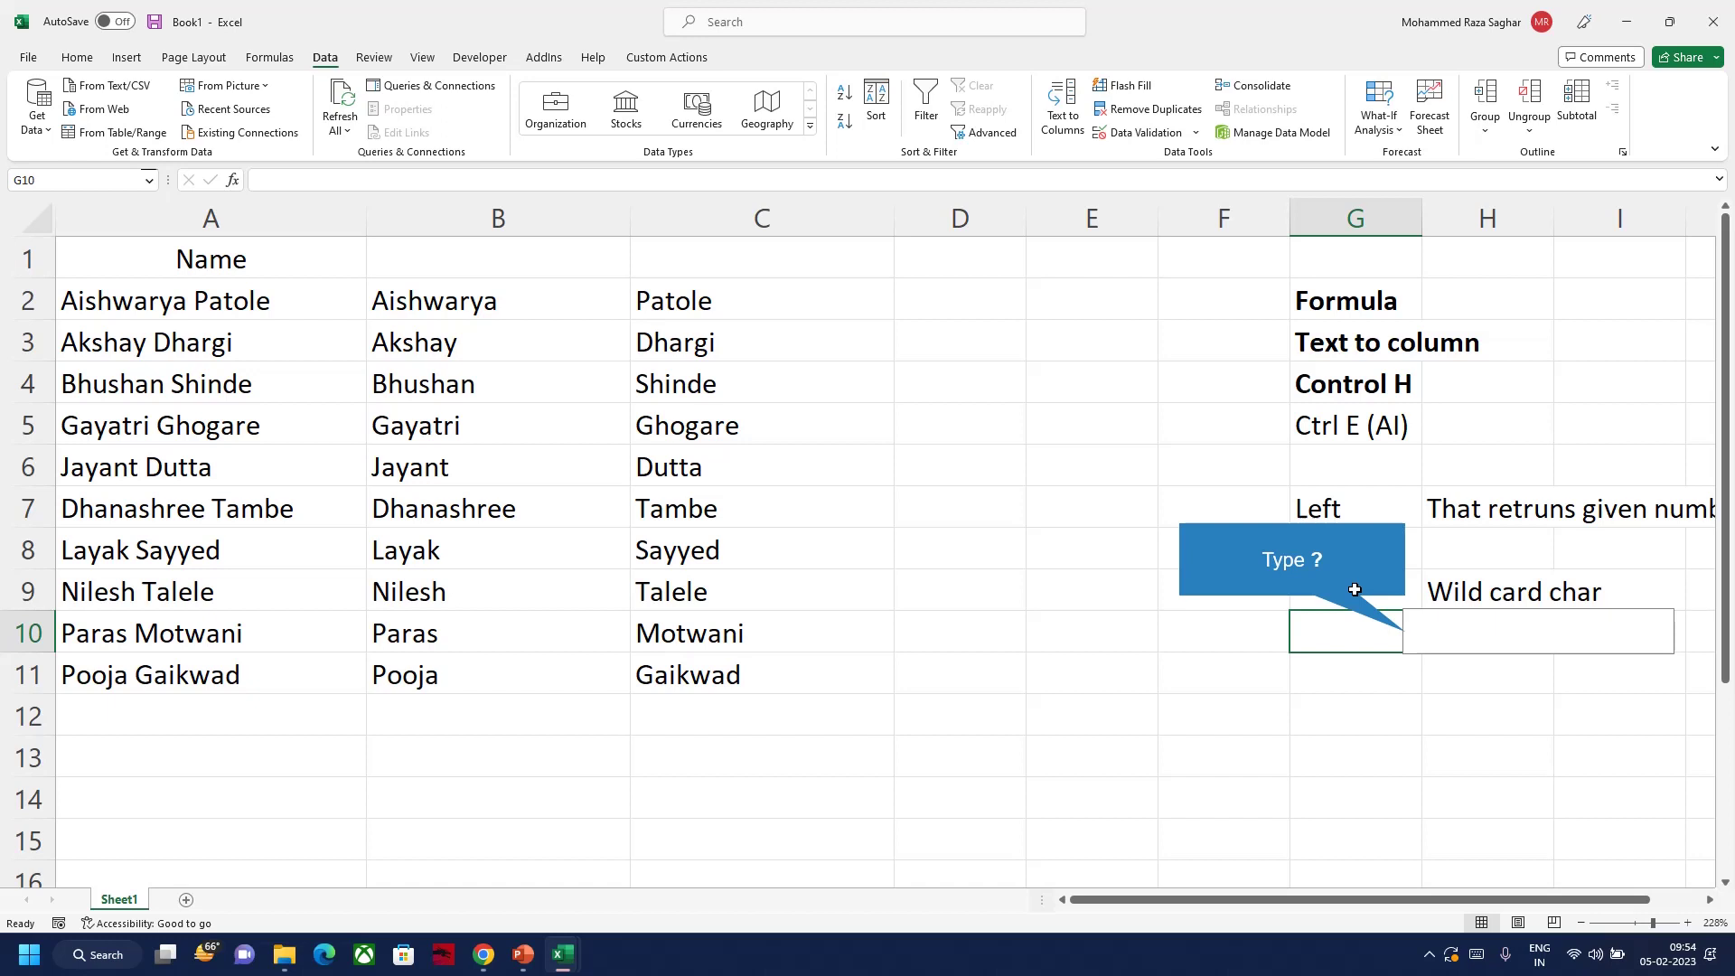
Enter ? in G10 with 'Wild card char' filled down into H10, then select the names in B2:C11
text(?)
key(Tab)
key(ctrl+d)
key(Up)
key(Left)
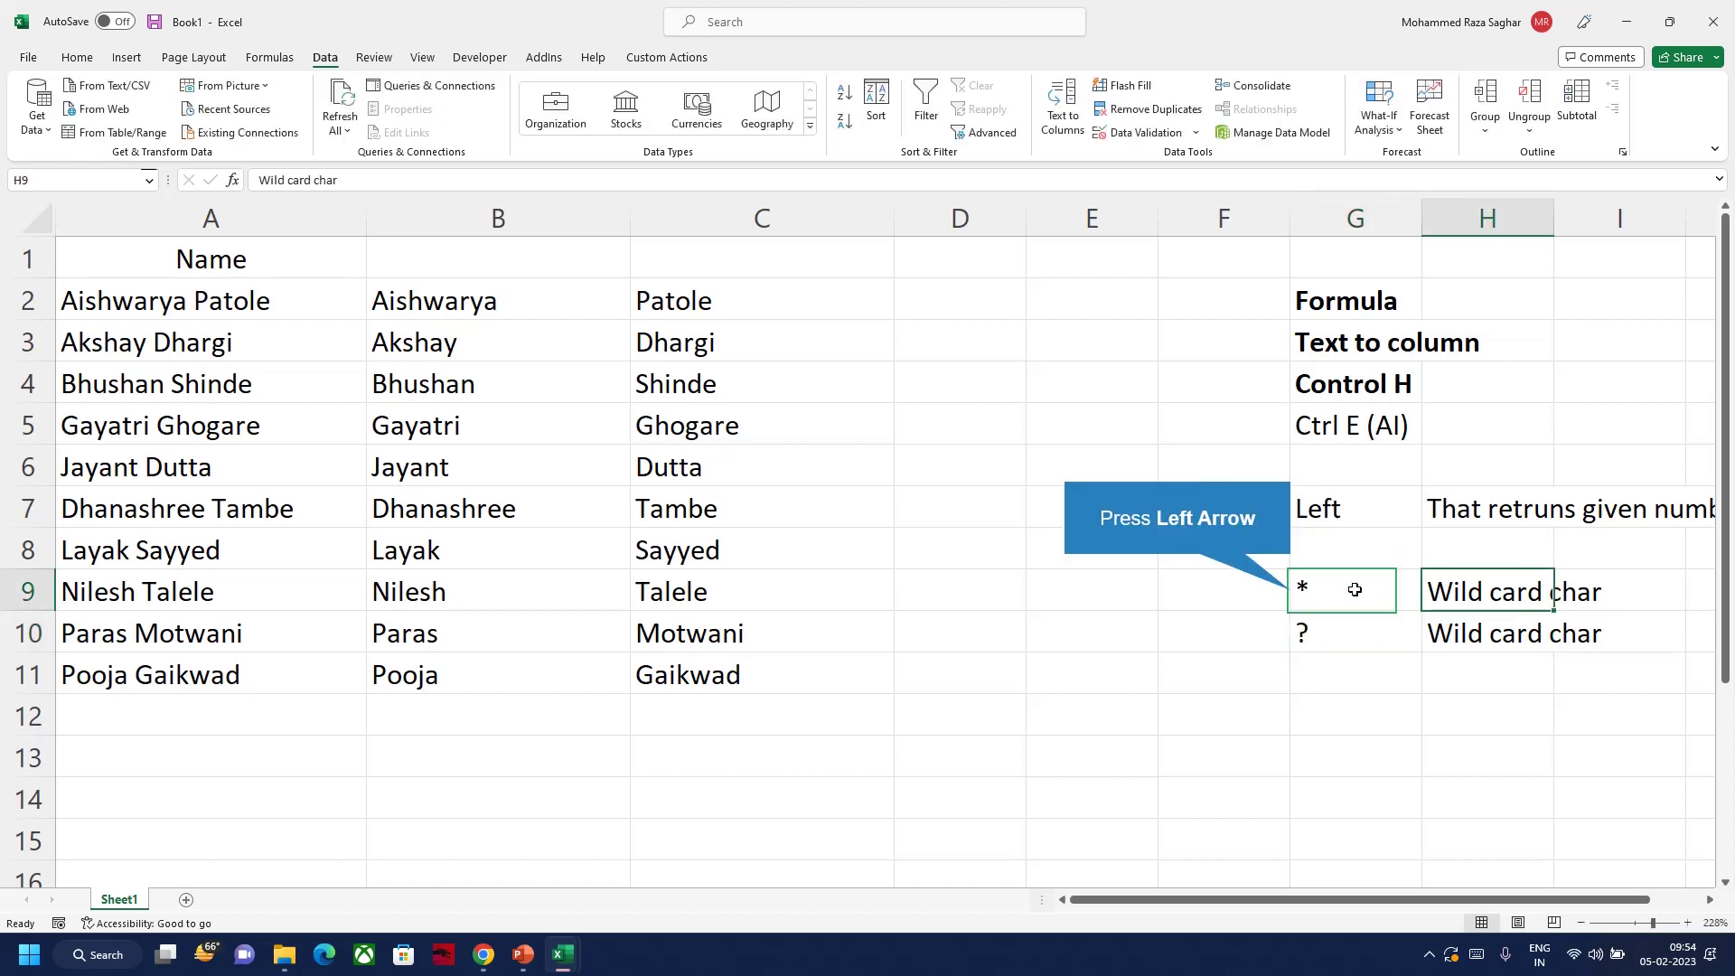
key(Left)
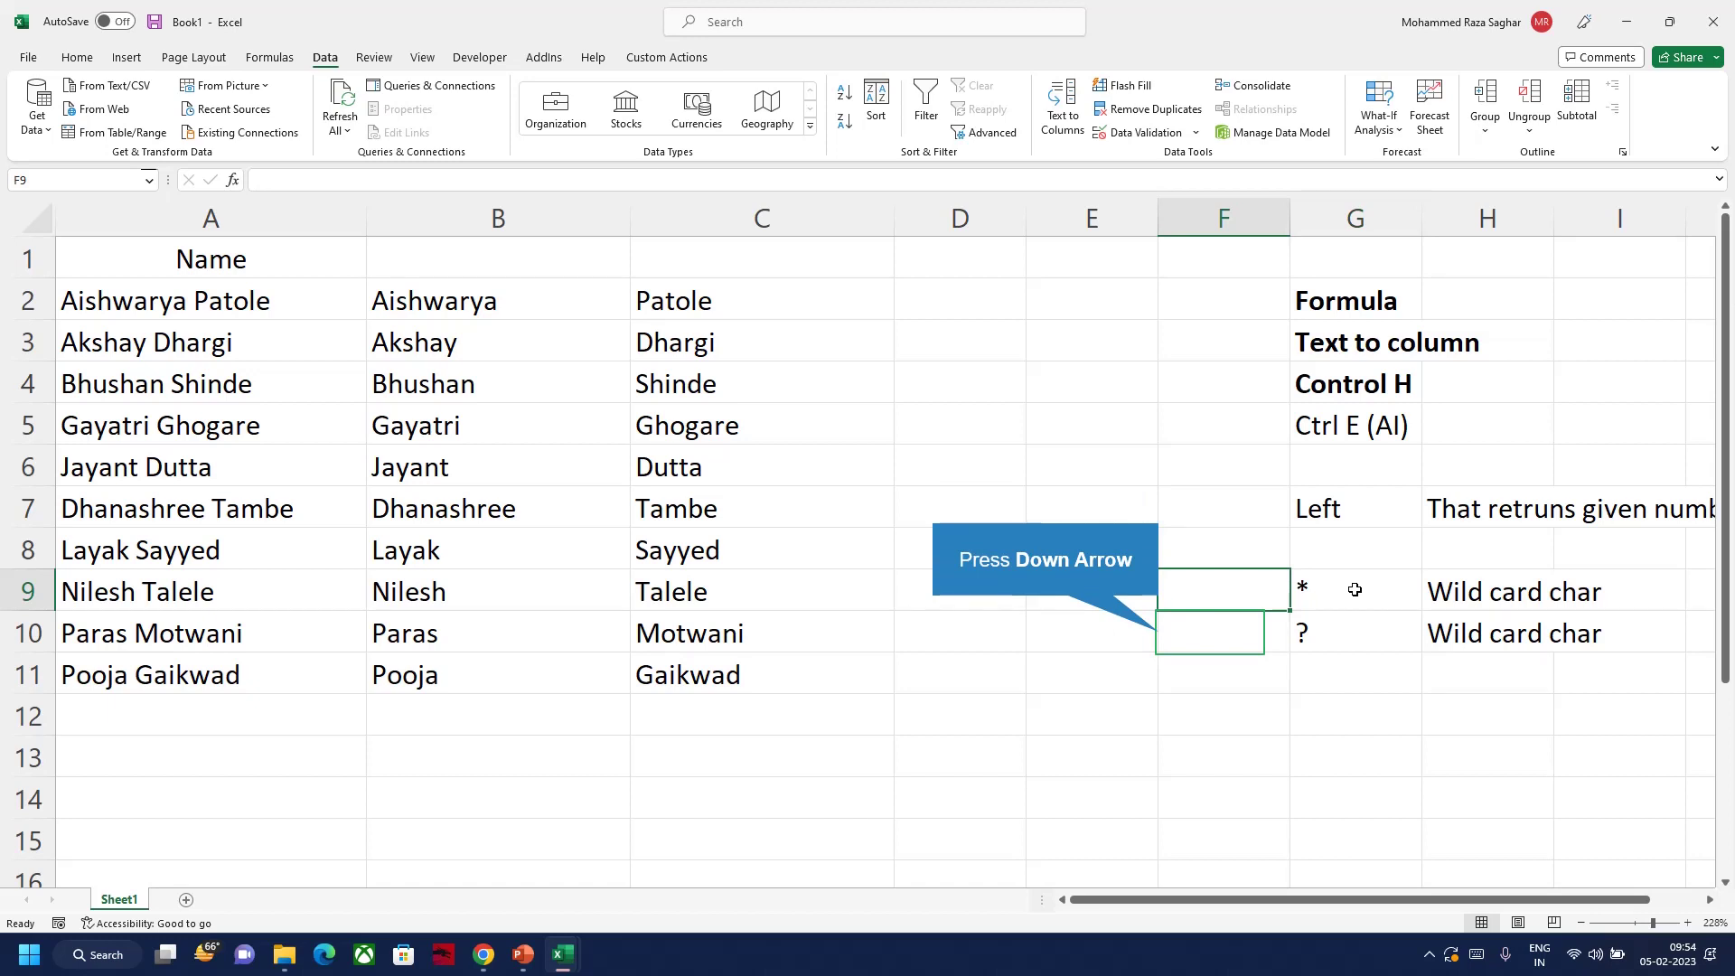
key(Down)
key(Right)
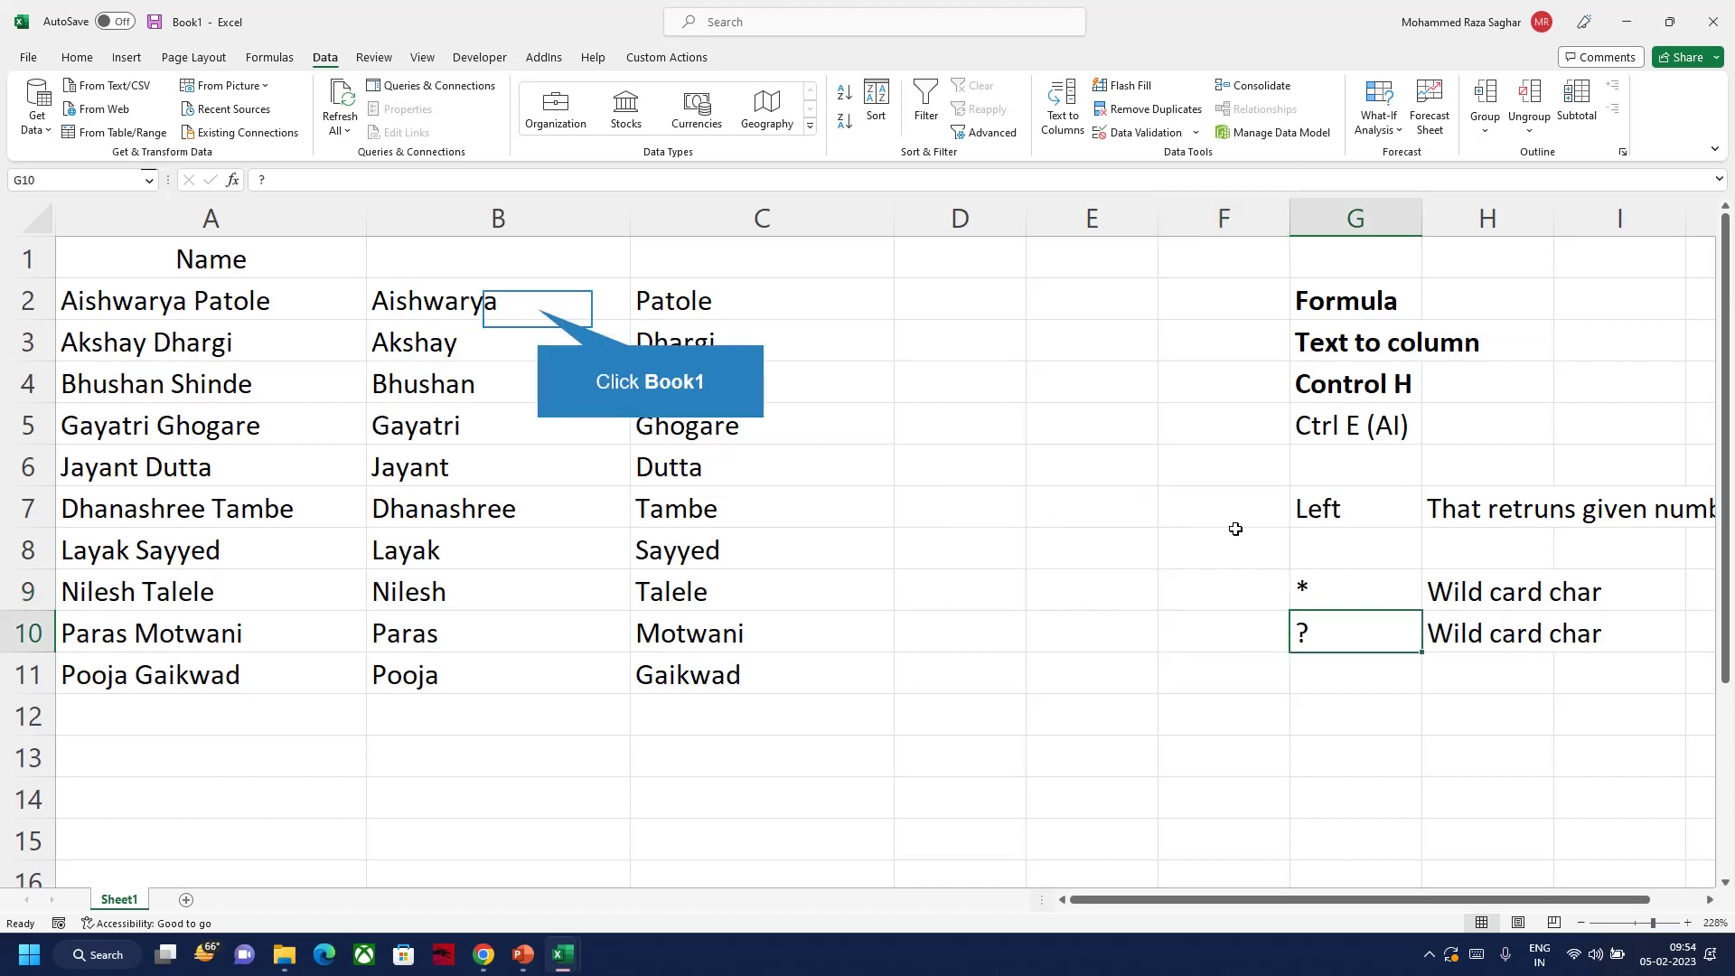
drag(538, 309, 680, 673)
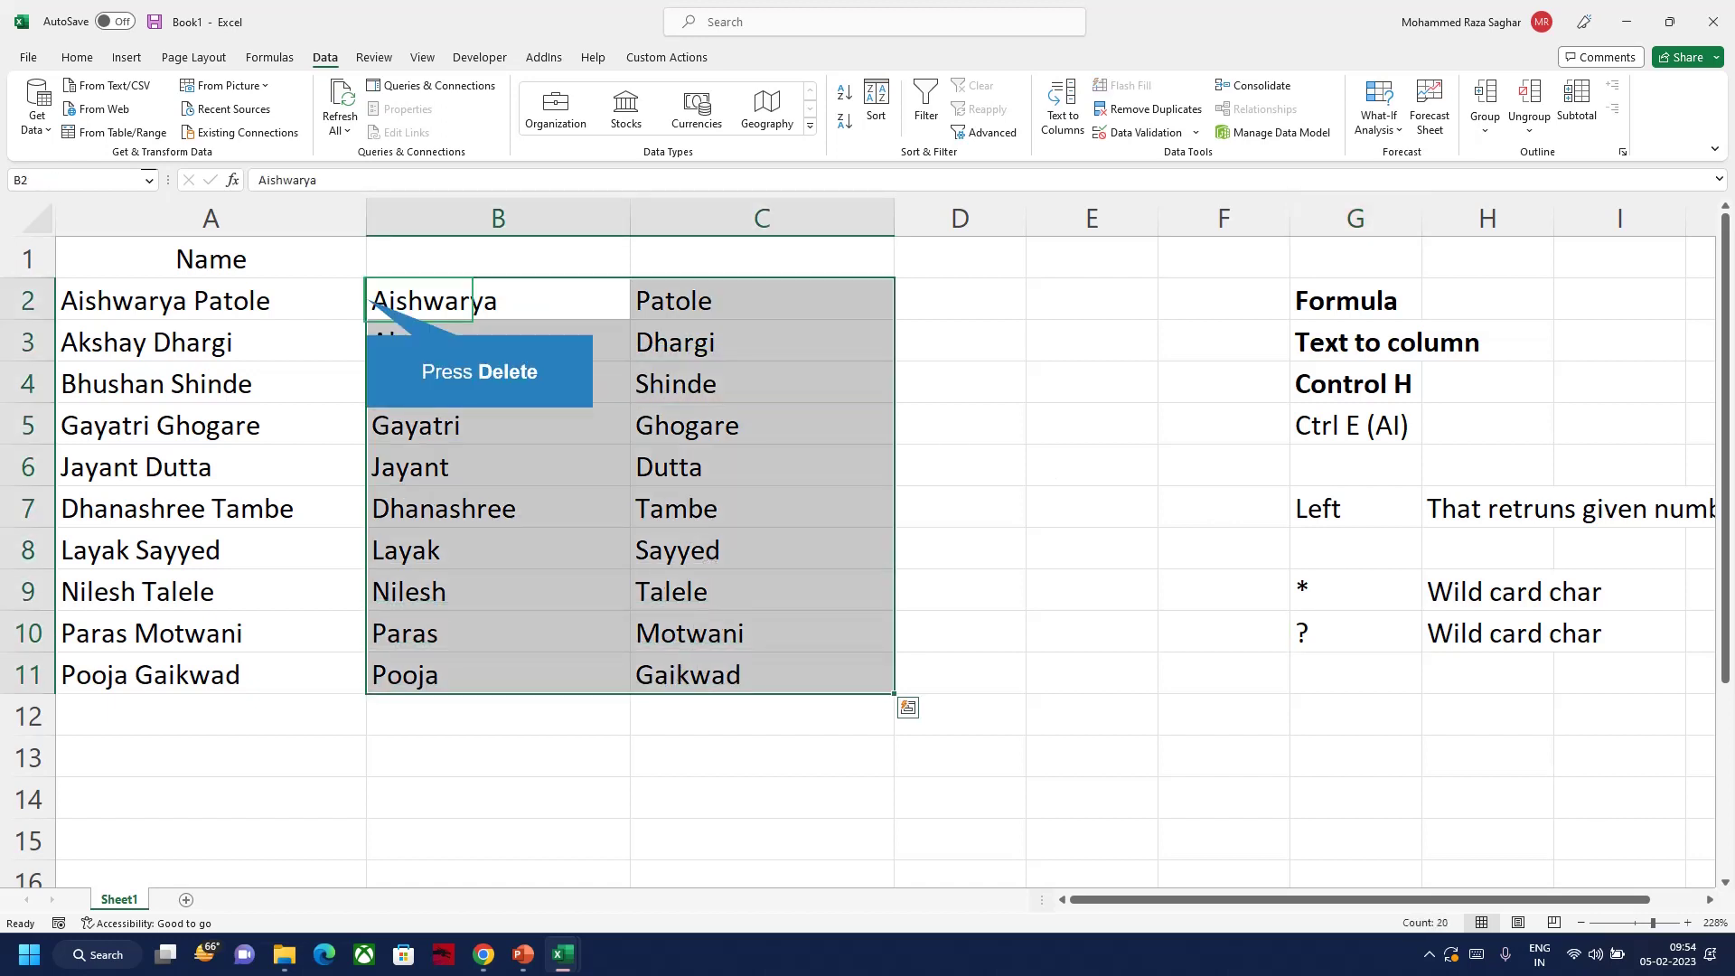
Clear B2:C11, type Aishwarya in B2 and Flash Fill the remaining first names
key(Delete)
key(Left)
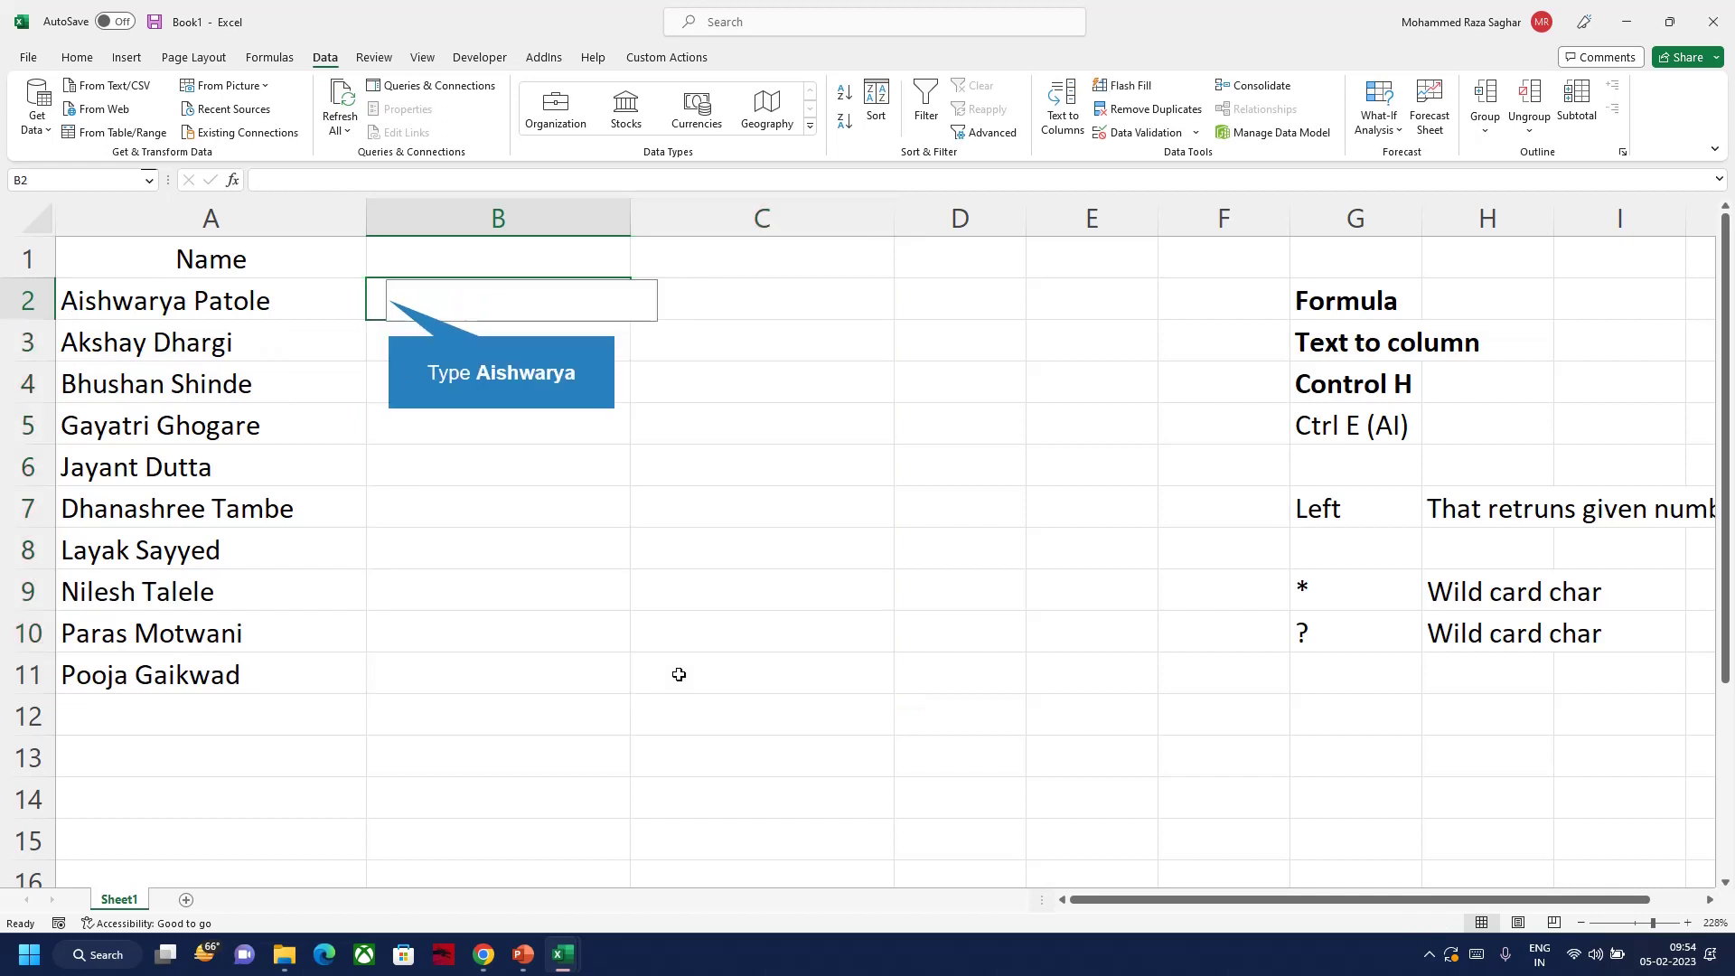
text(Aishwarya)
key(Return)
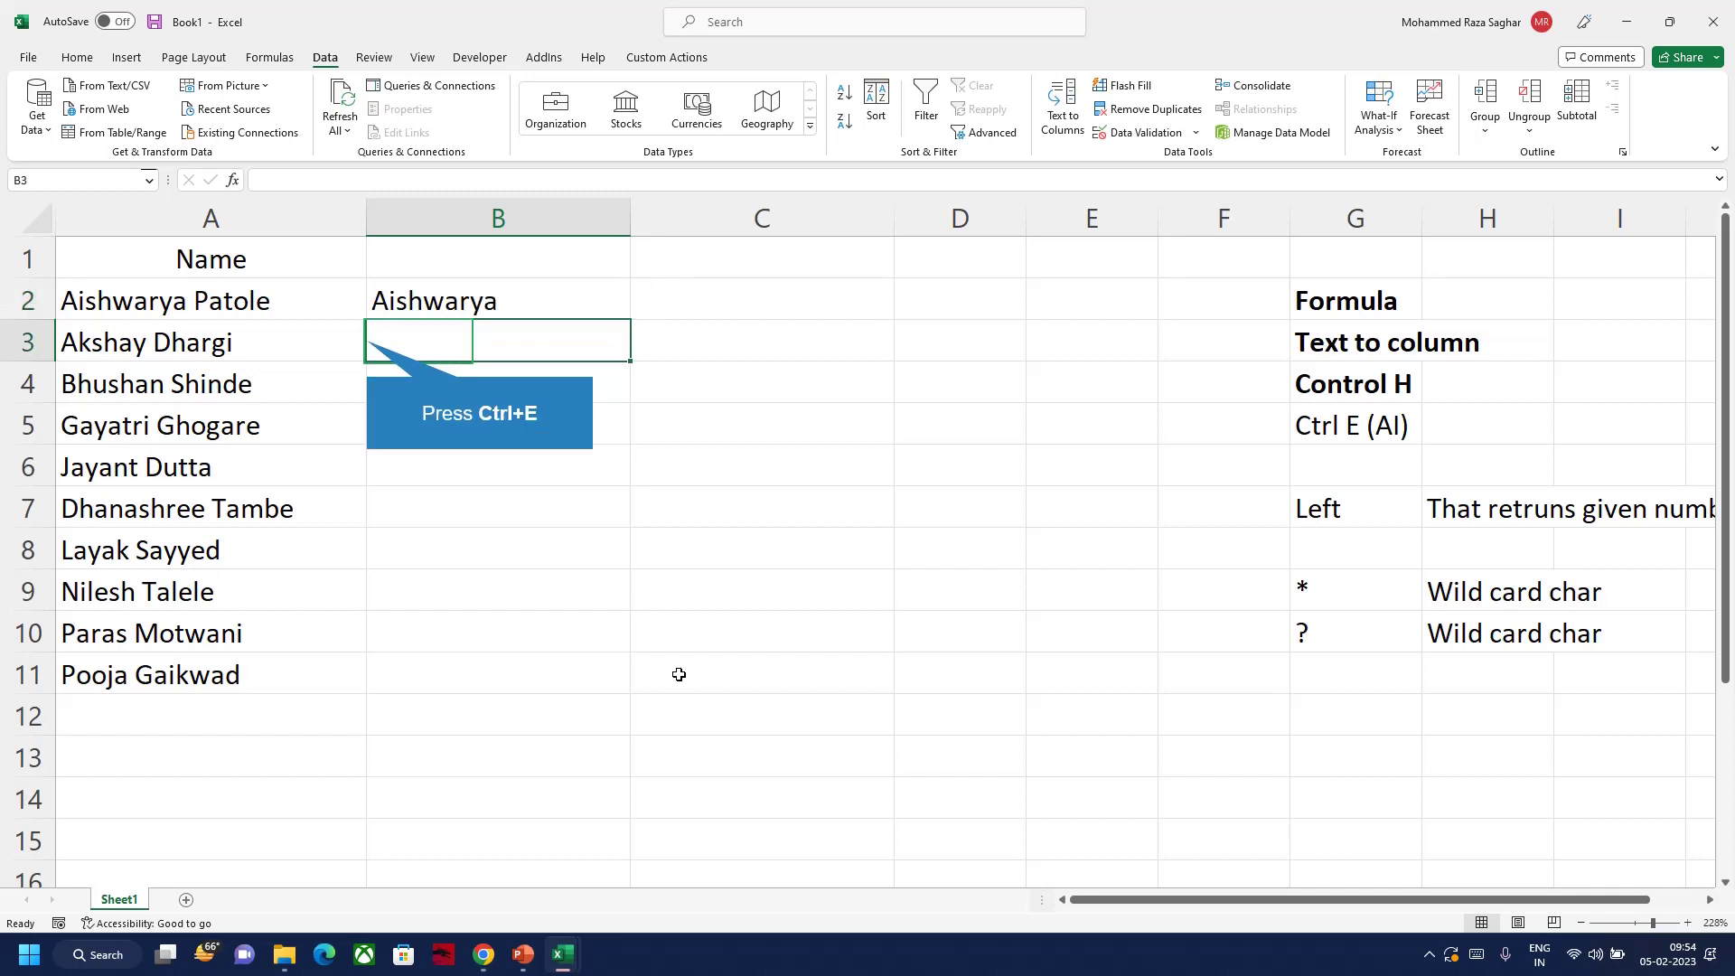
key(ctrl+e)
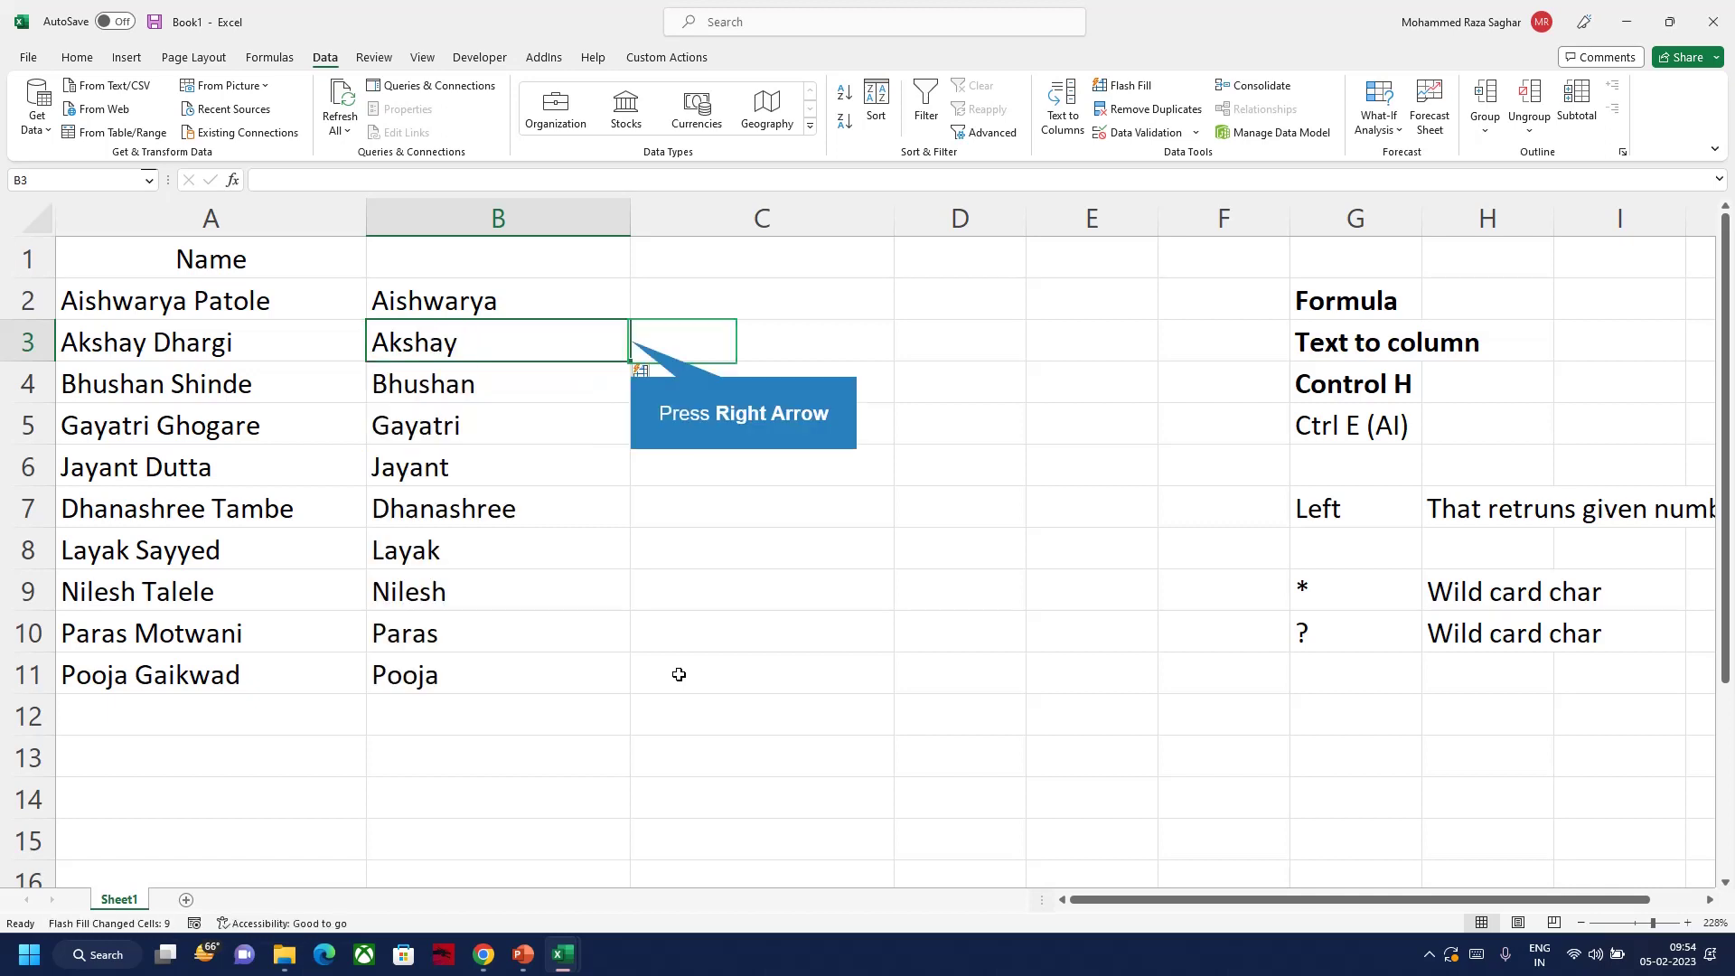
Type Patole in C2, Flash Fill the remaining last names, and delete the stray entry in C1
key(Right)
key(Up)
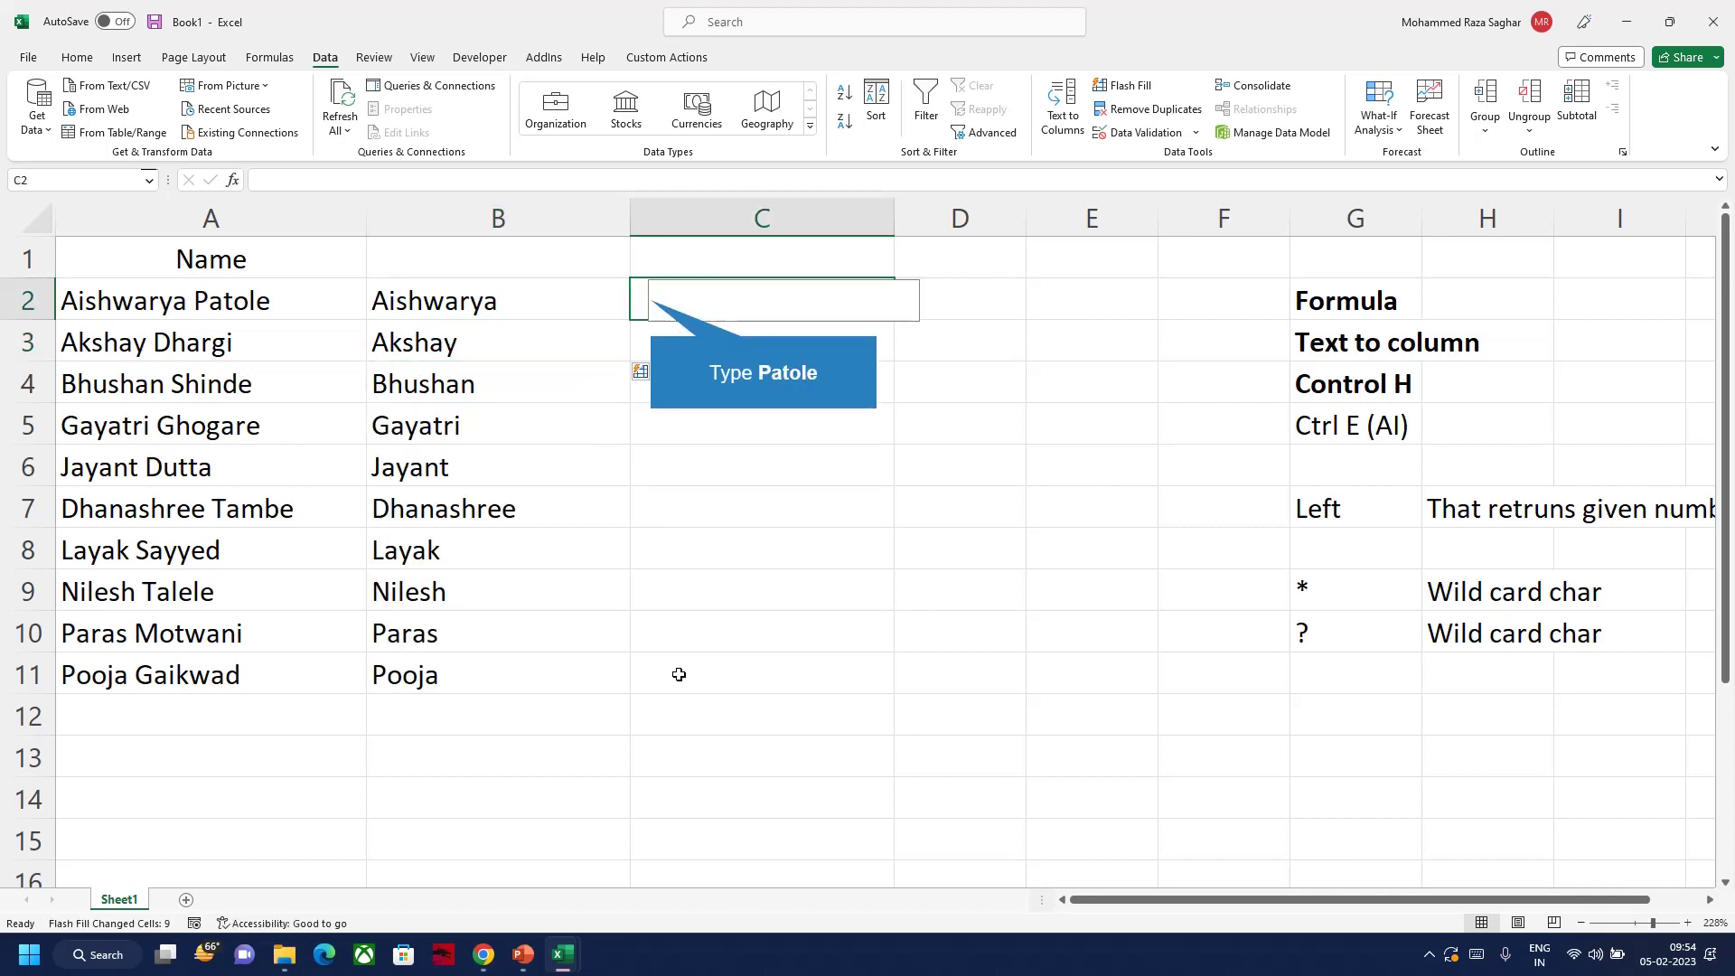
text(Patole)
key(Return)
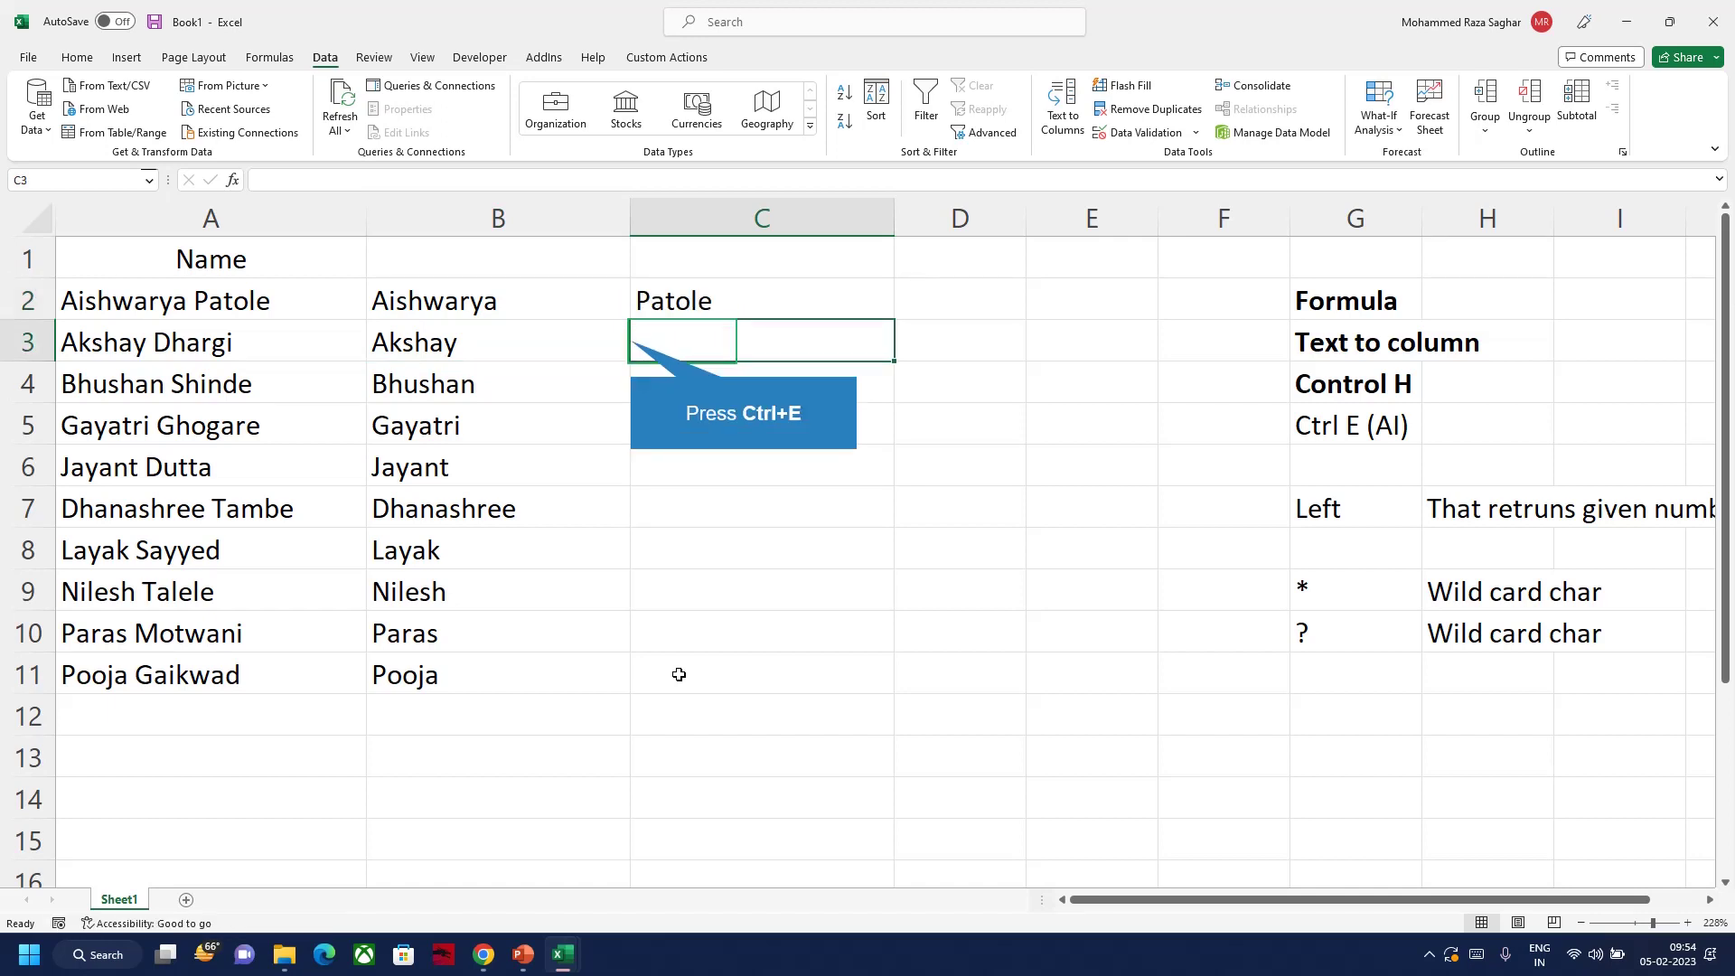
key(ctrl+e)
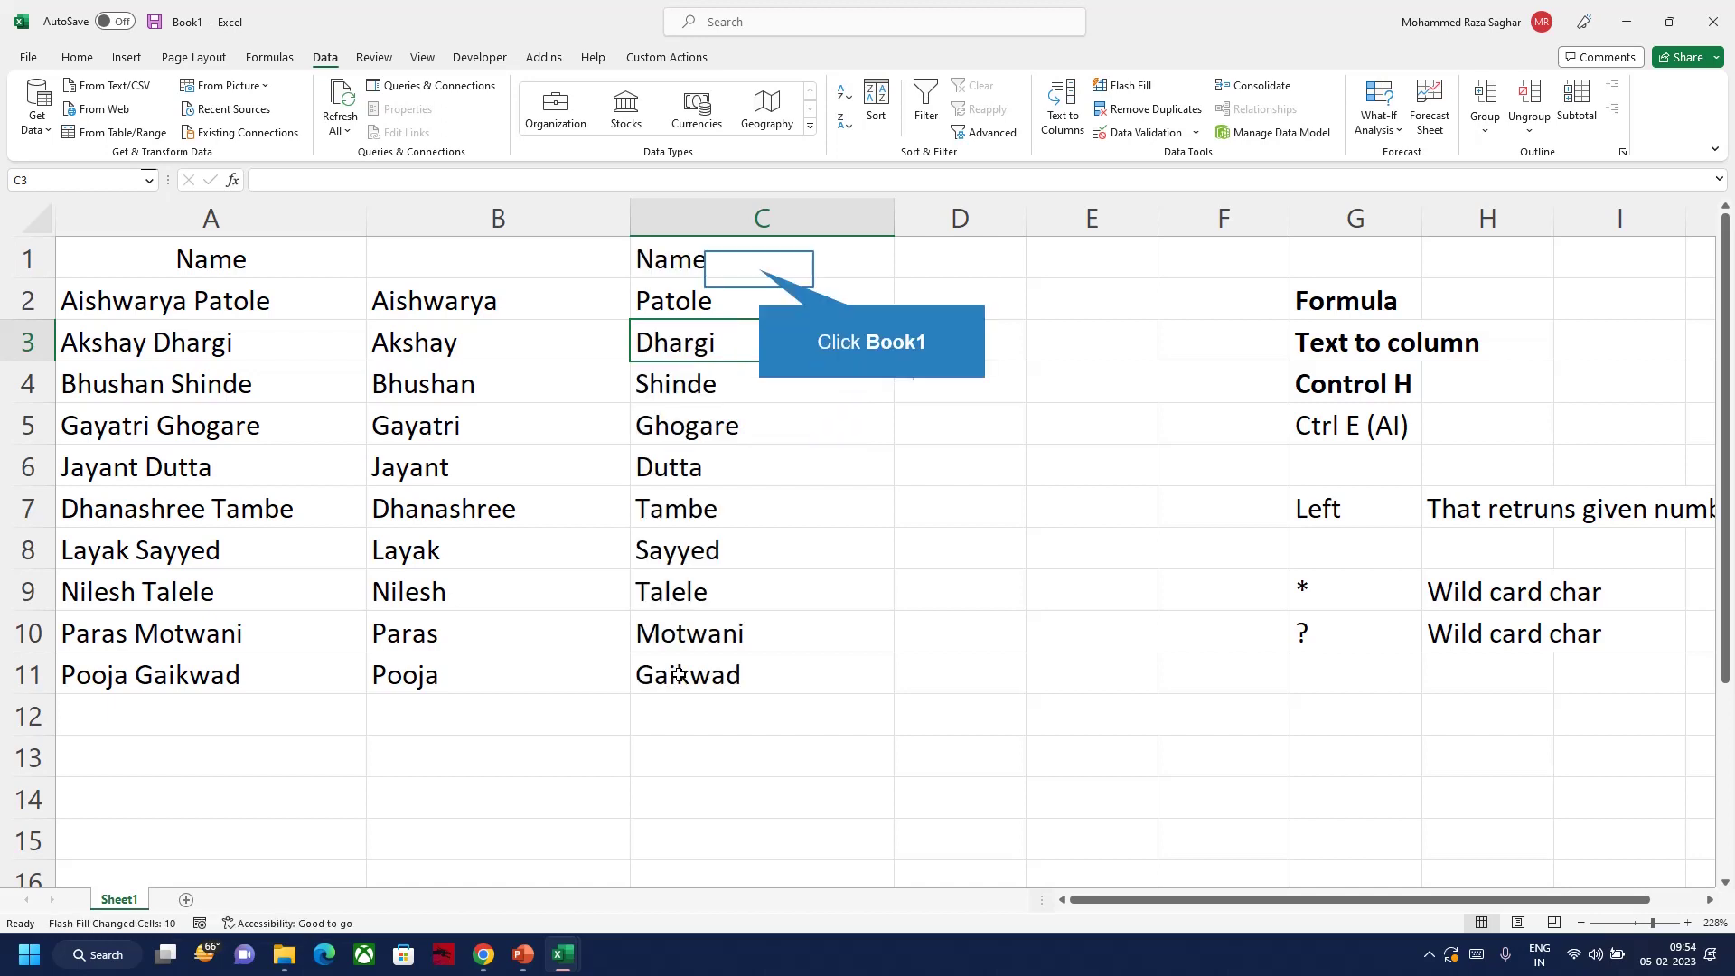
click(759, 269)
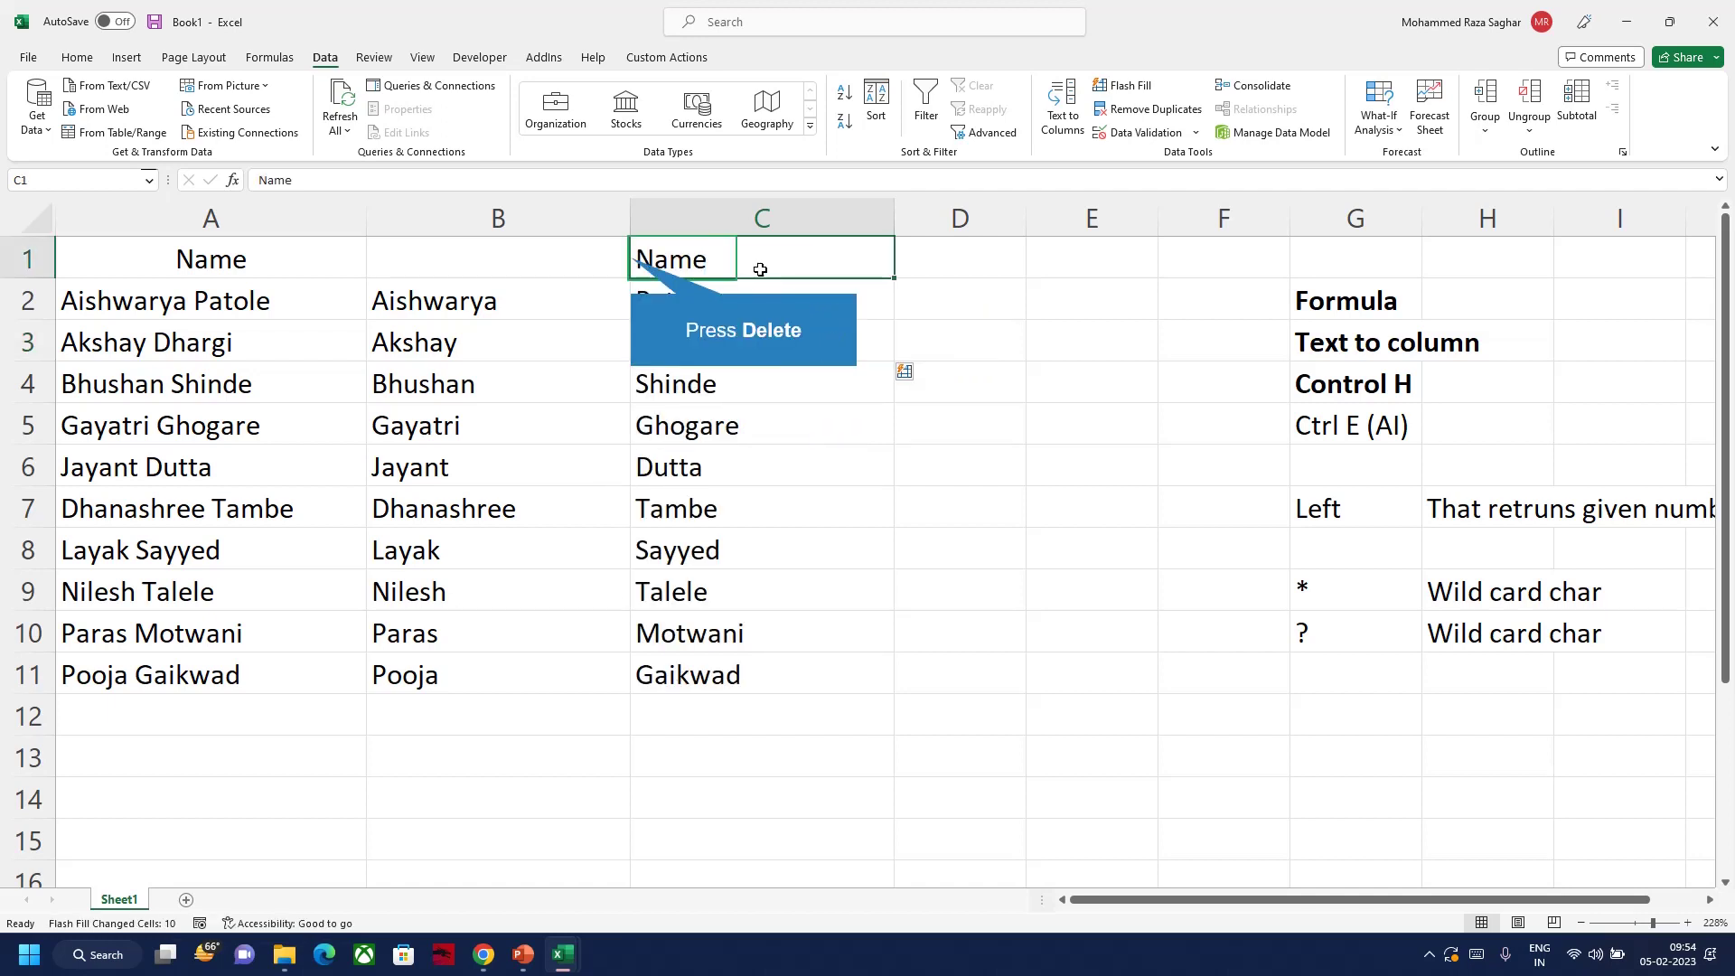
key(Delete)
Clear the split first and last names from B2:C11 and select the notes in G3:G5
drag(735, 307, 727, 673)
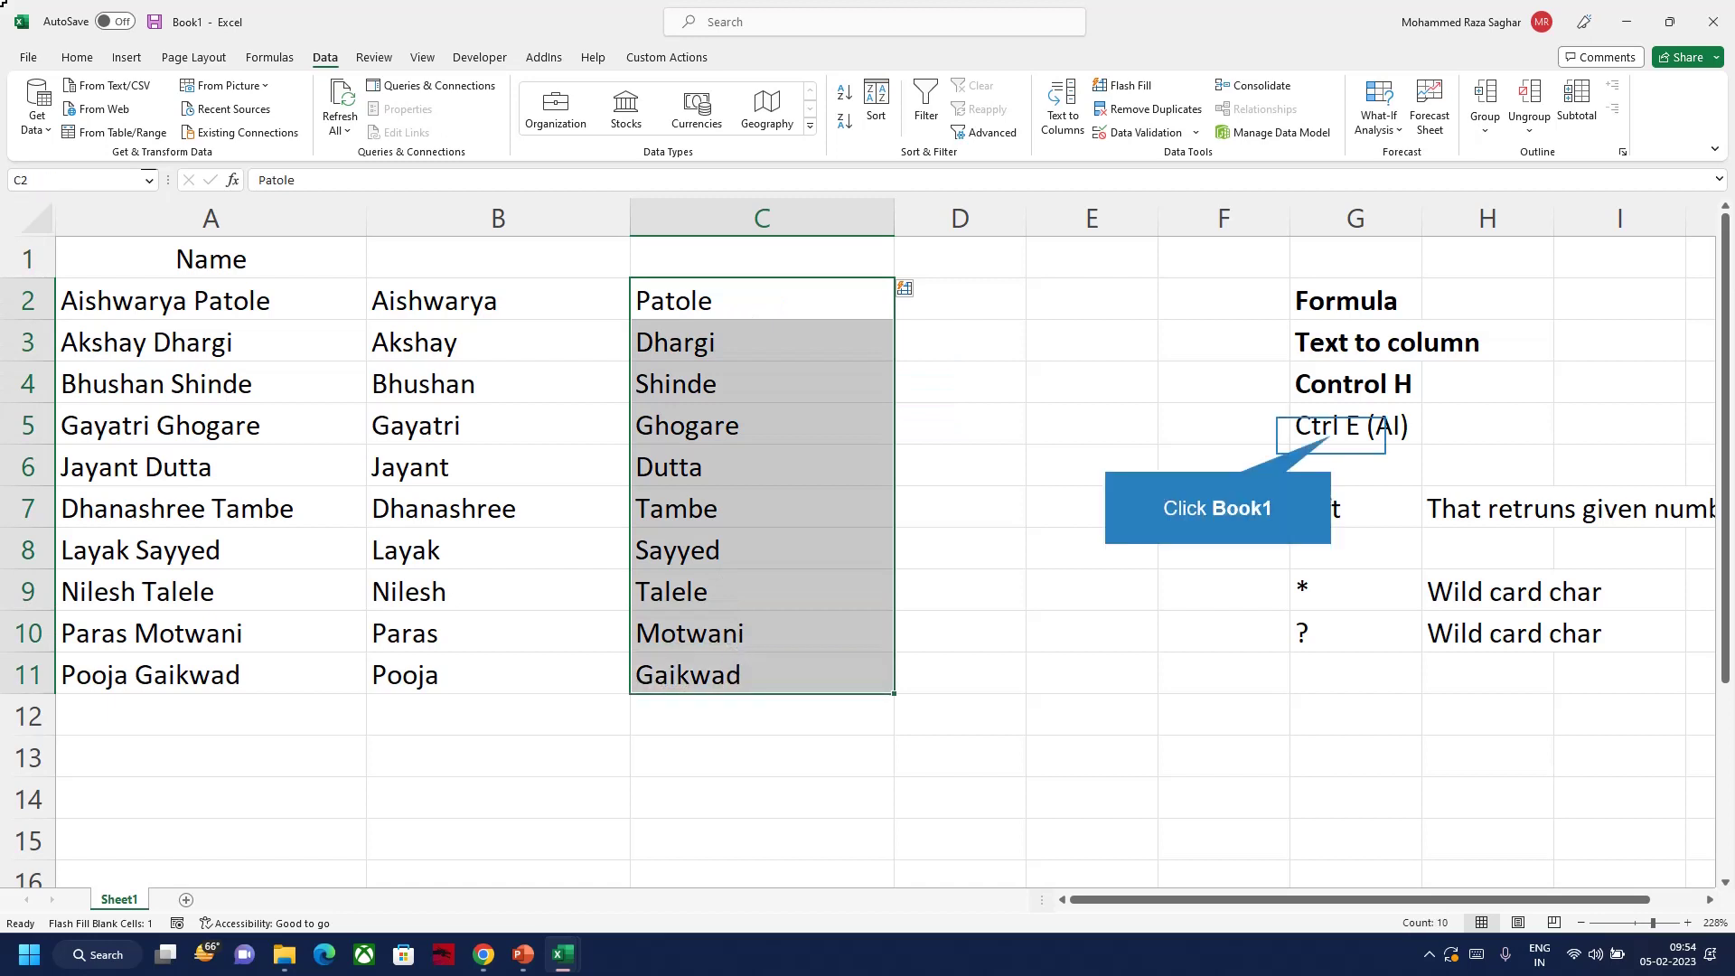
click(1333, 440)
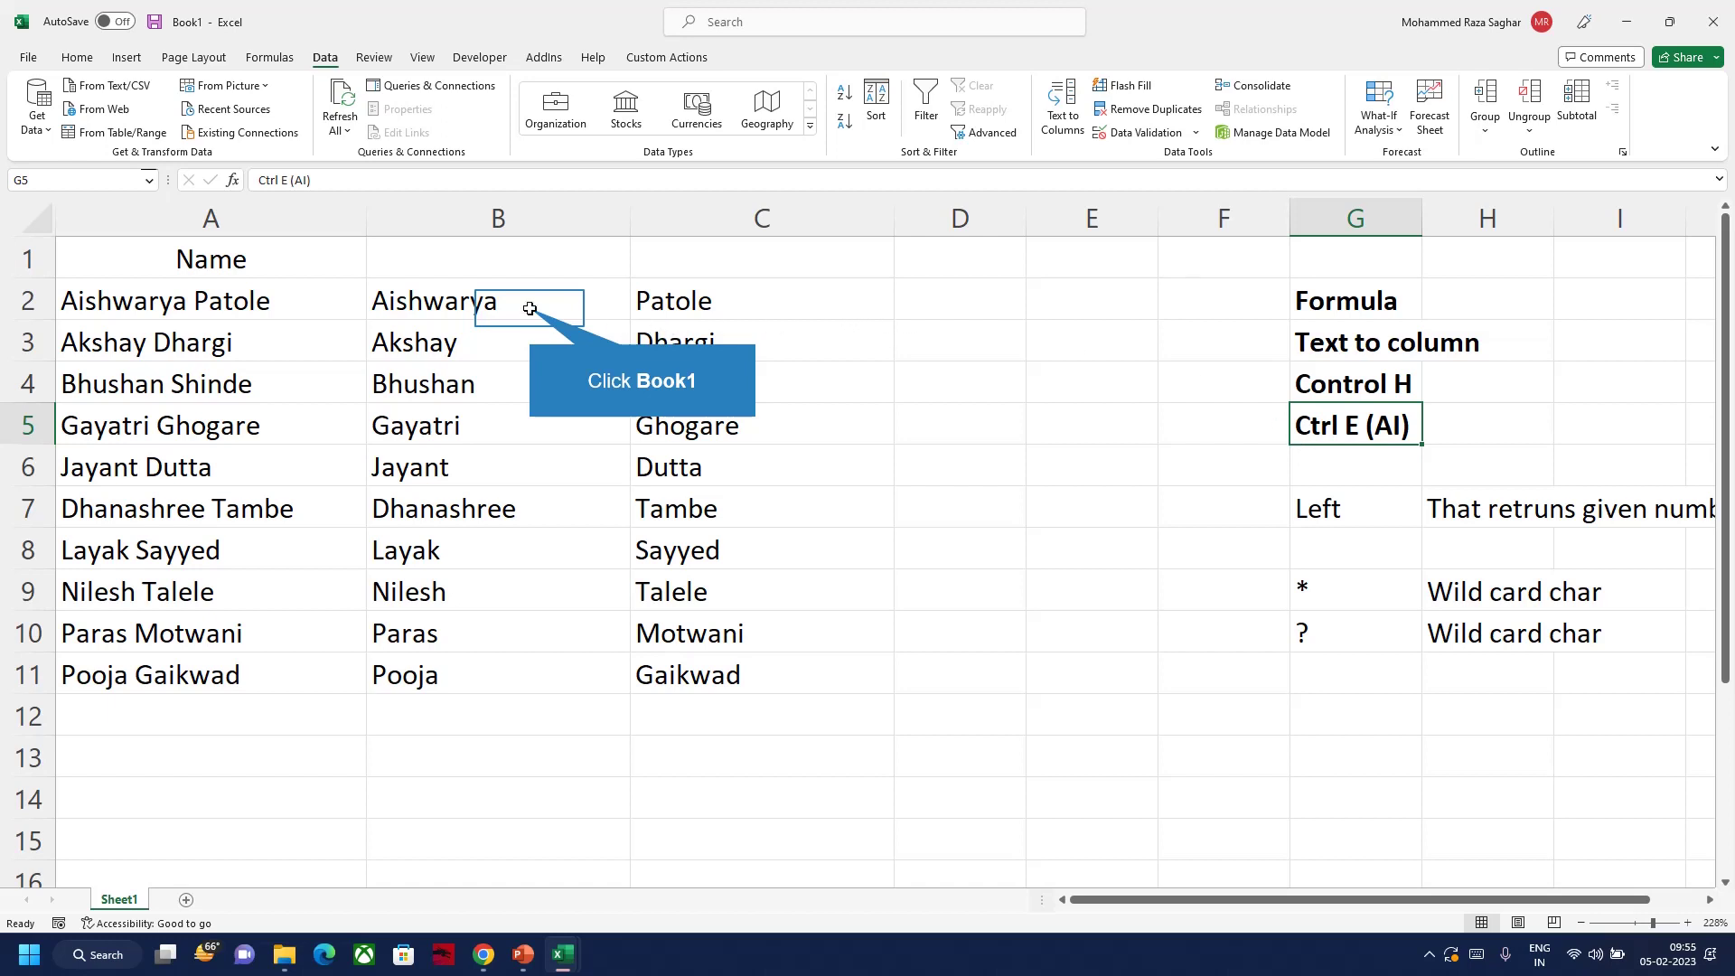
drag(531, 309, 770, 673)
key(Delete)
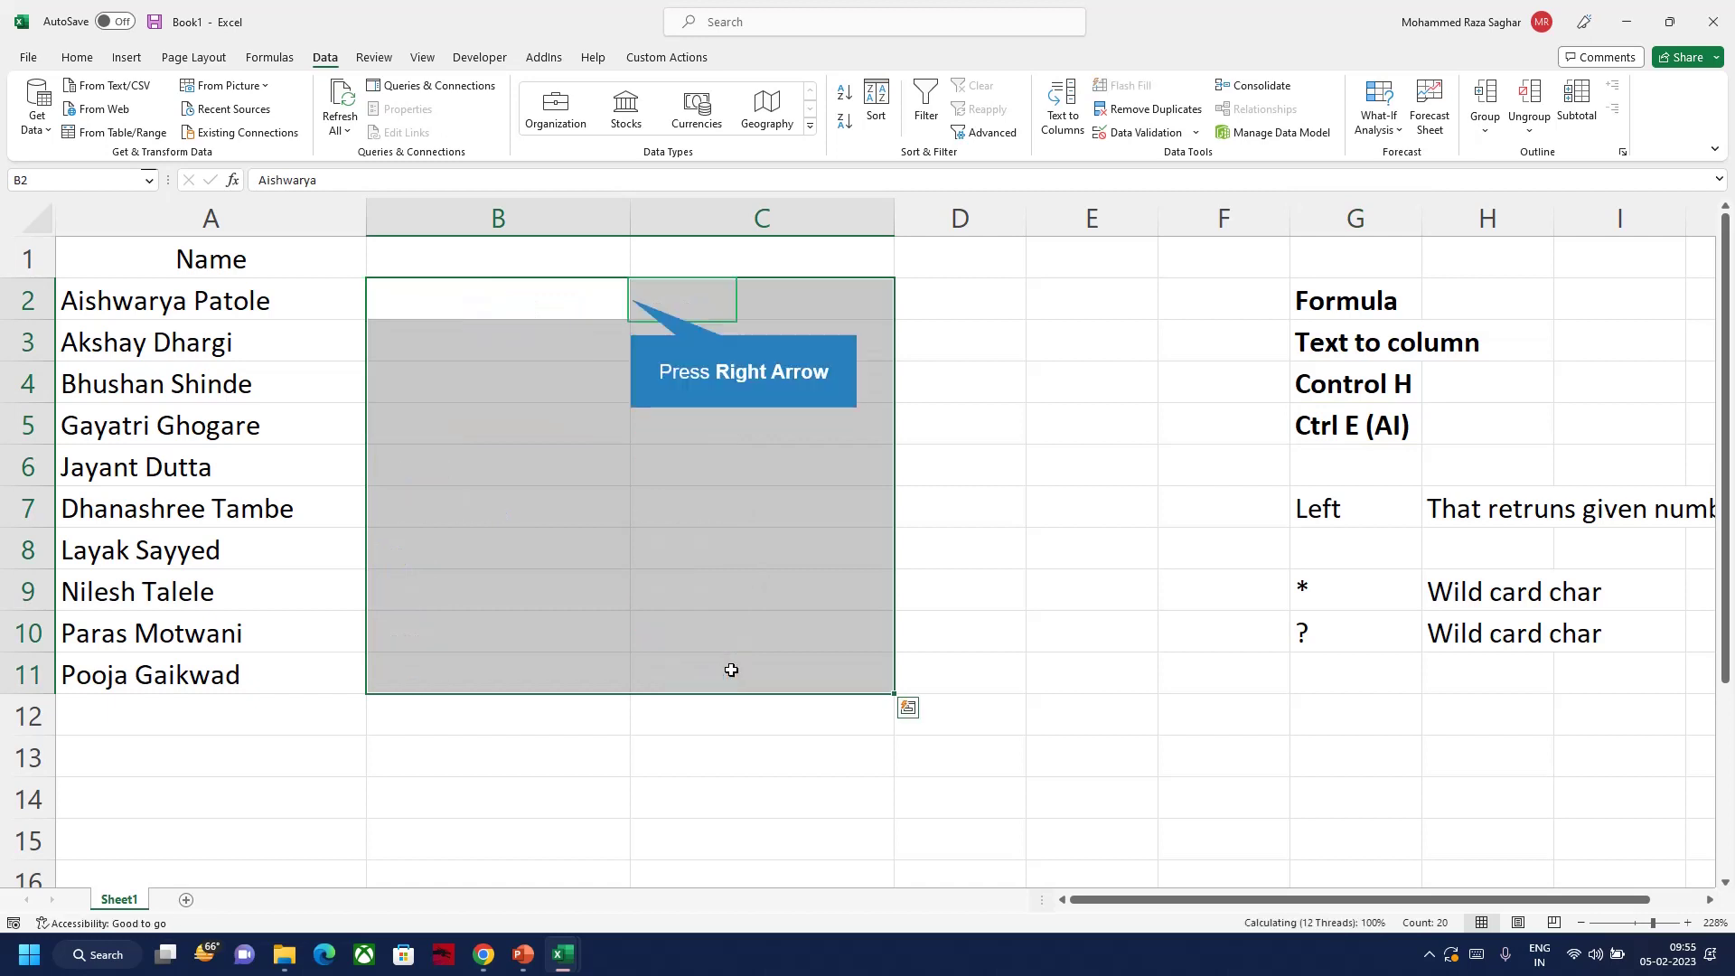
key(Right)
key(Left)
key(Left)
key(Right)
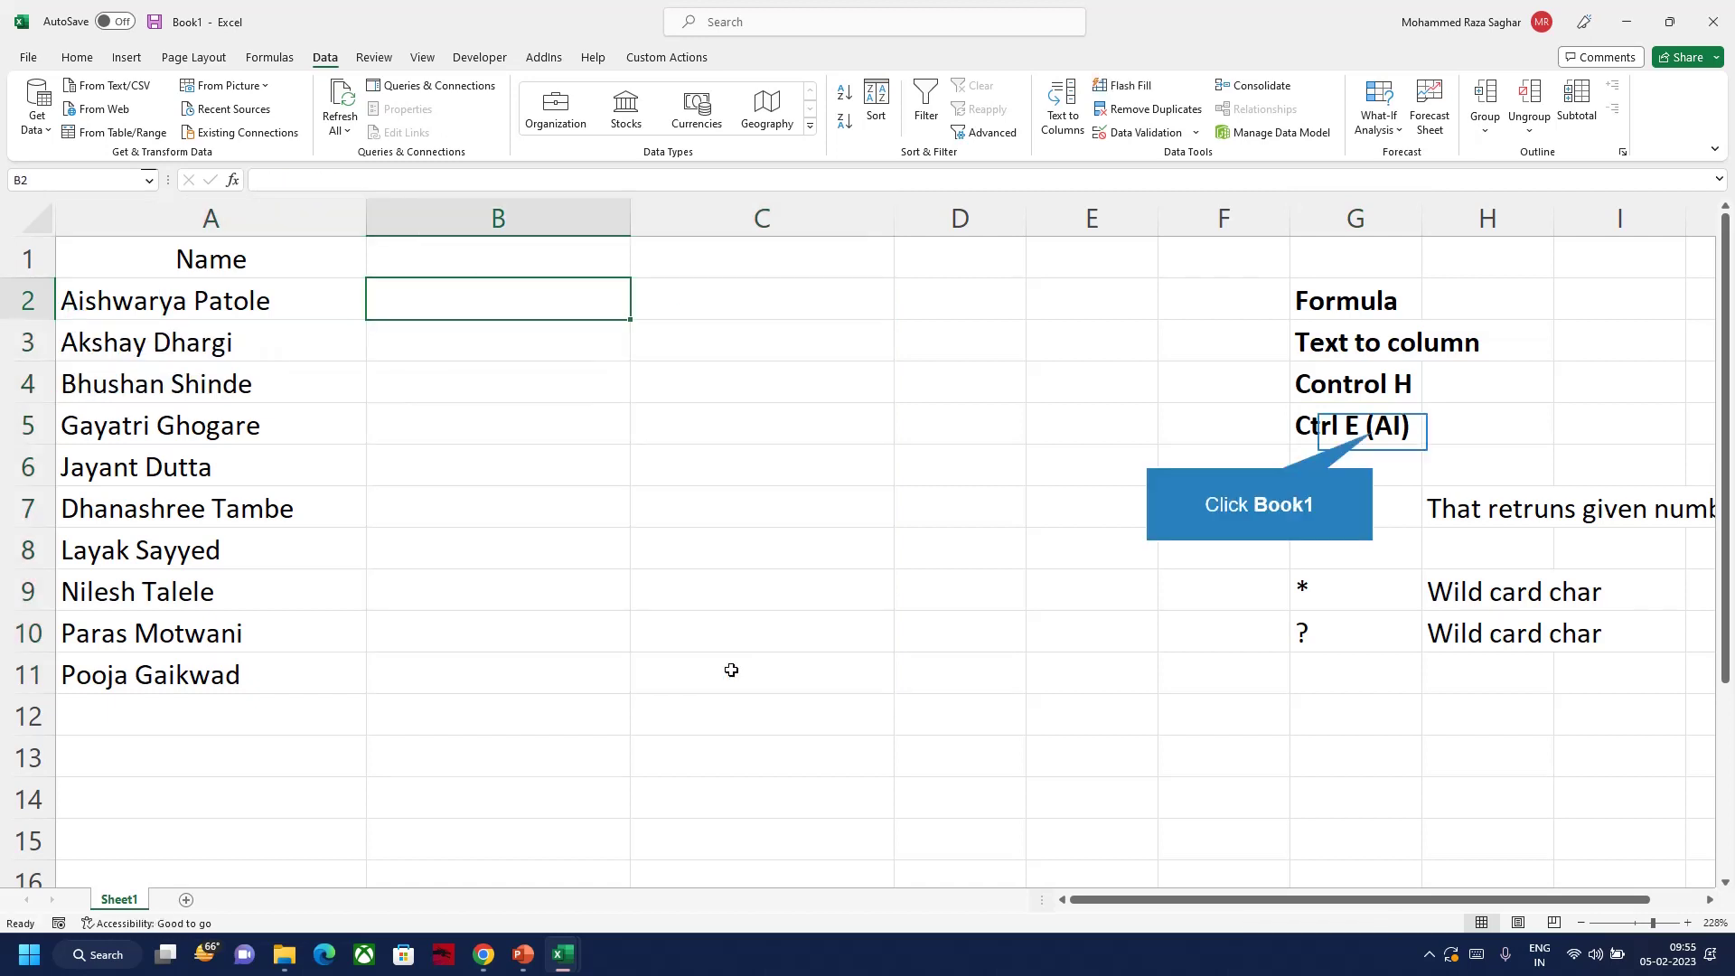
click(1373, 432)
key(shift+Up)
key(shift+Up)
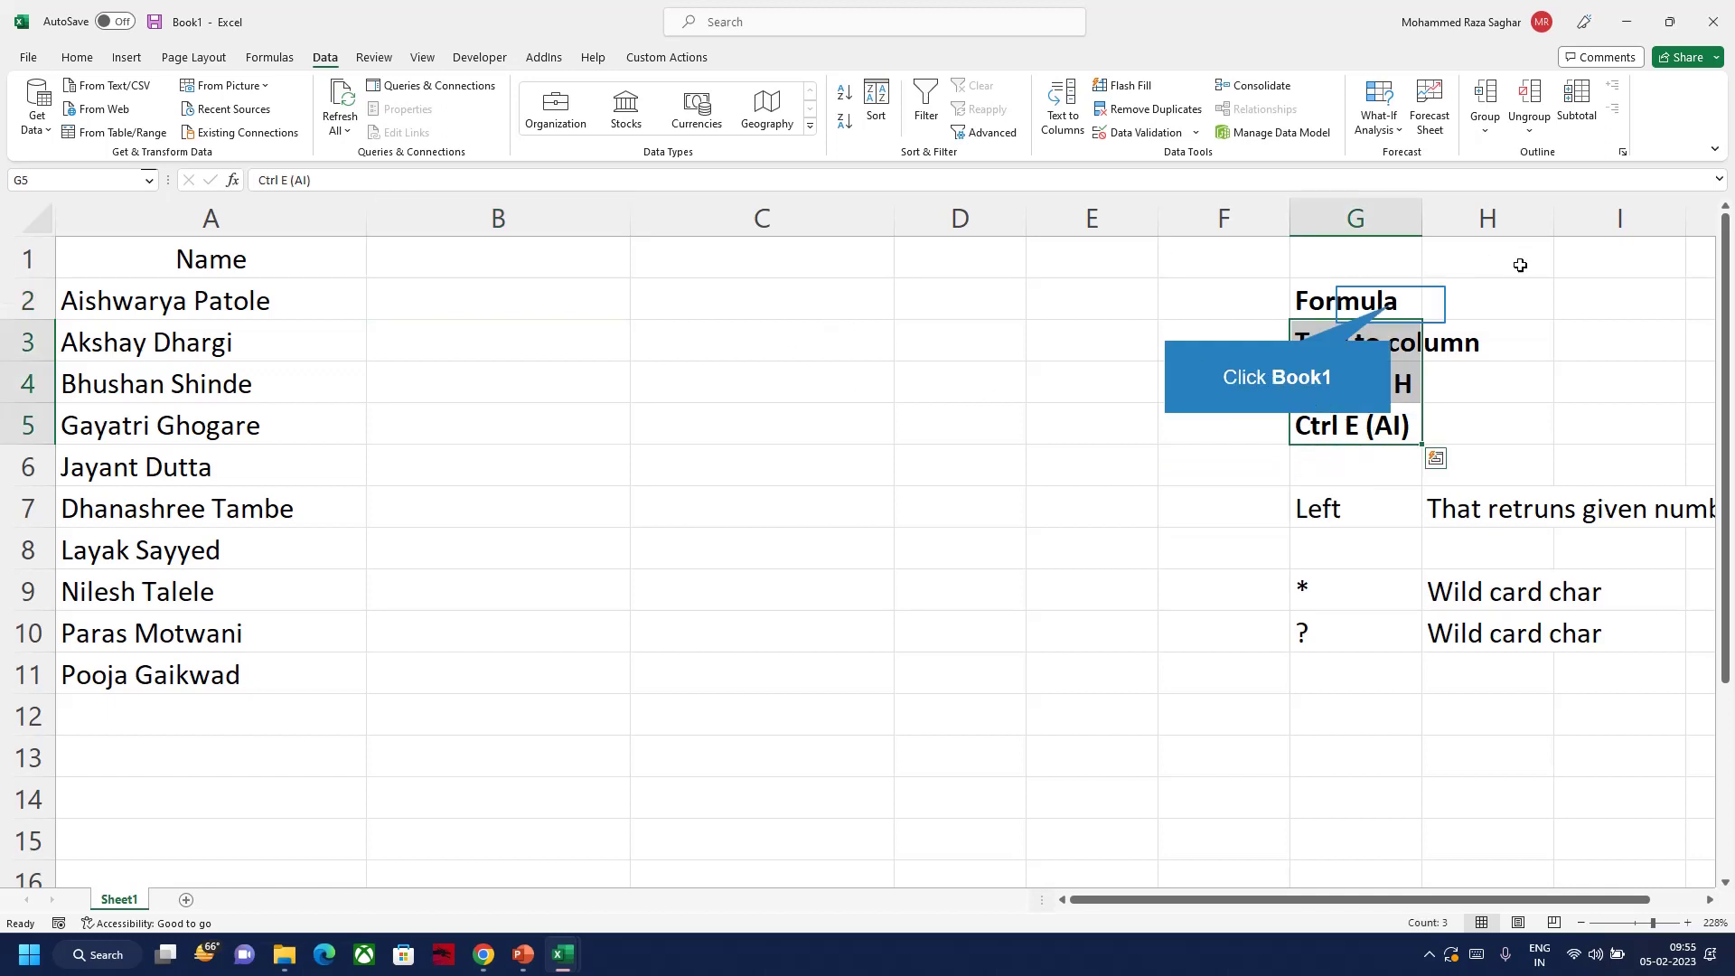
Enter the greeting formula ="Hi, "&LEFT(A2,FIND(" ",A2)-1) in B2
click(1390, 303)
click(560, 303)
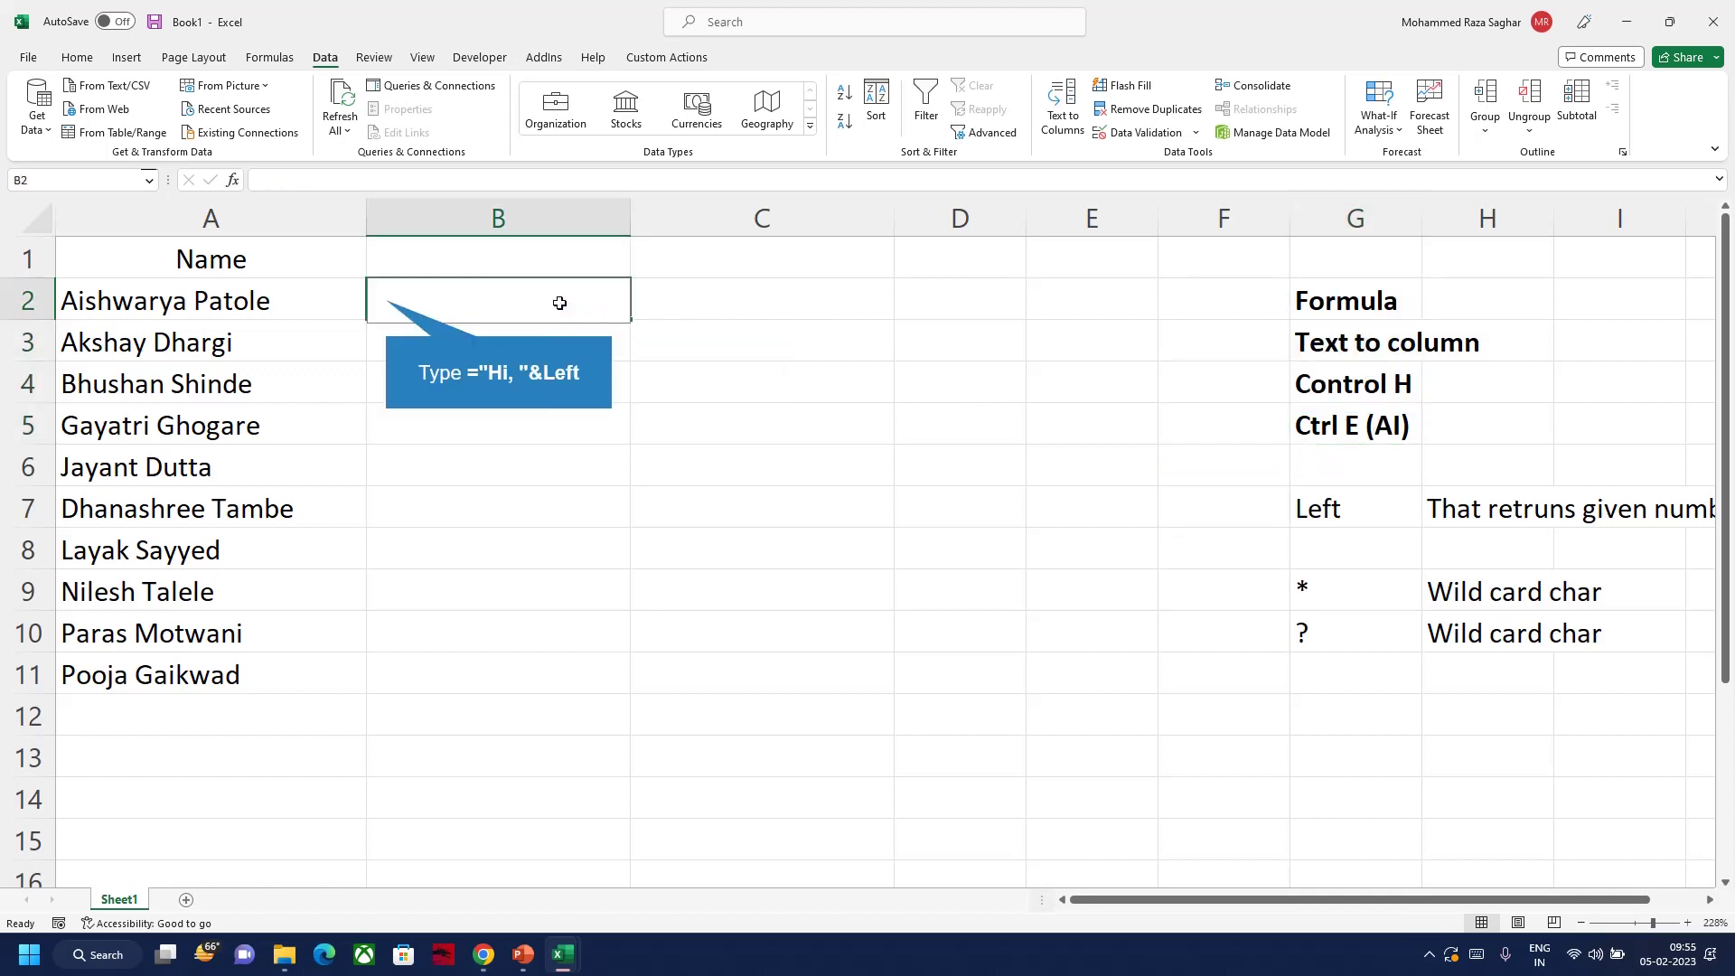
text(="Hi, "&Left)
key(Tab)
key(Left)
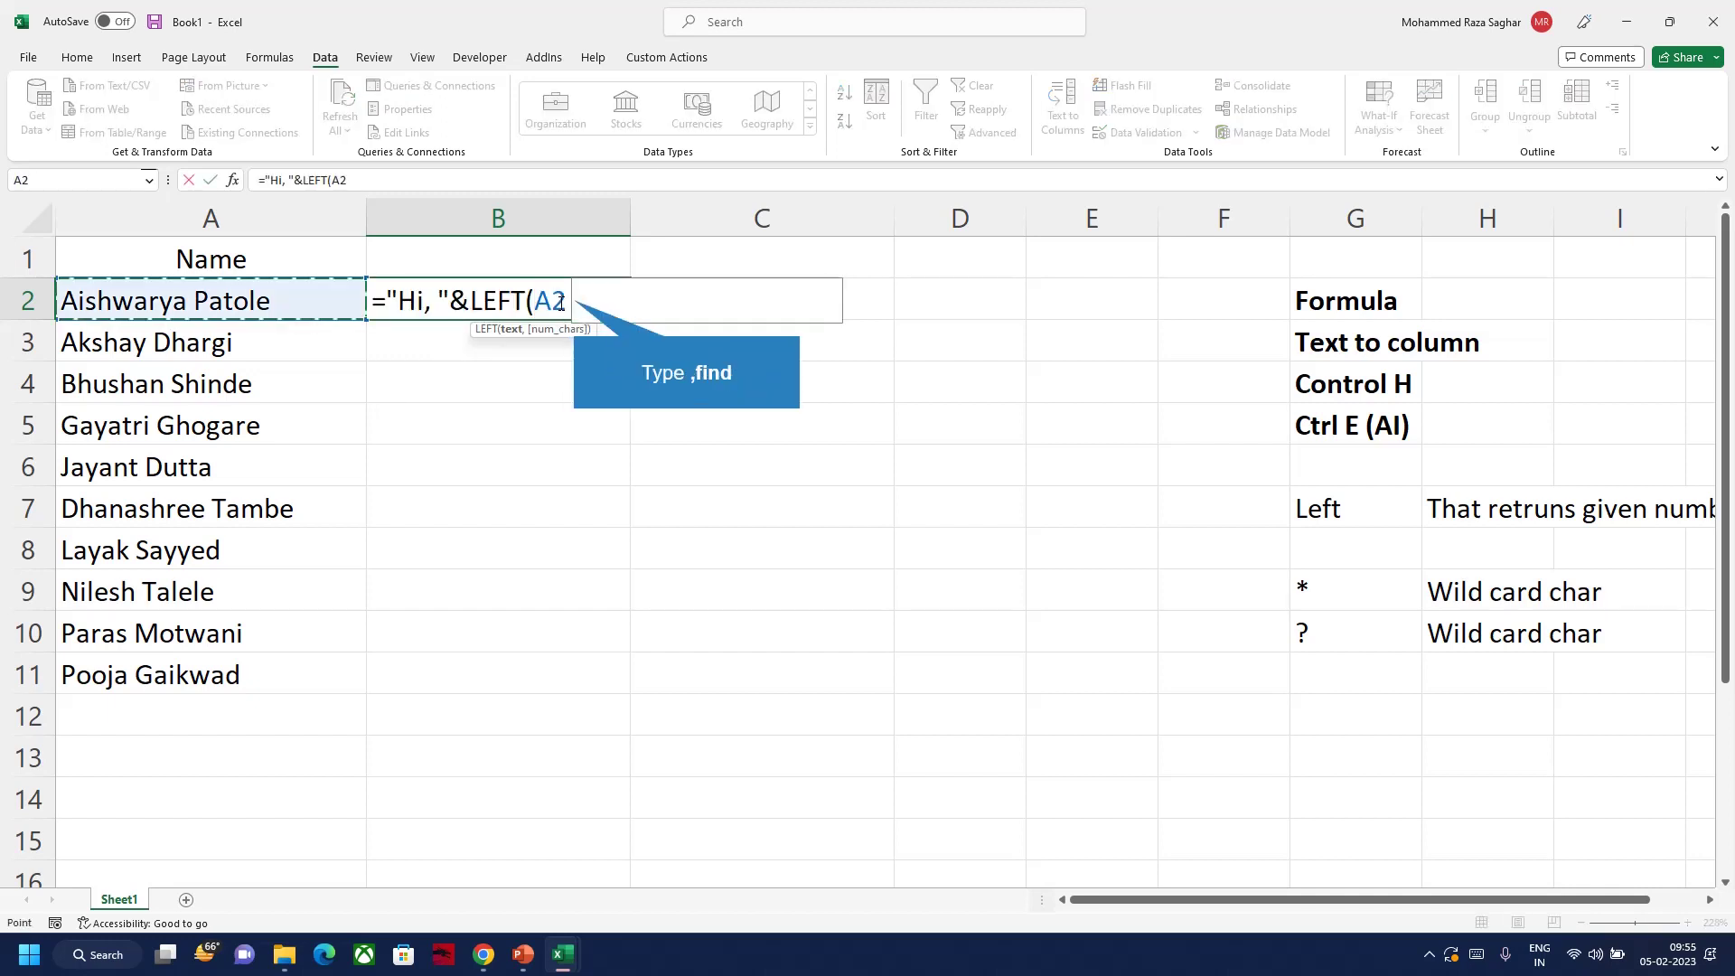
text(,find)
key(Tab)
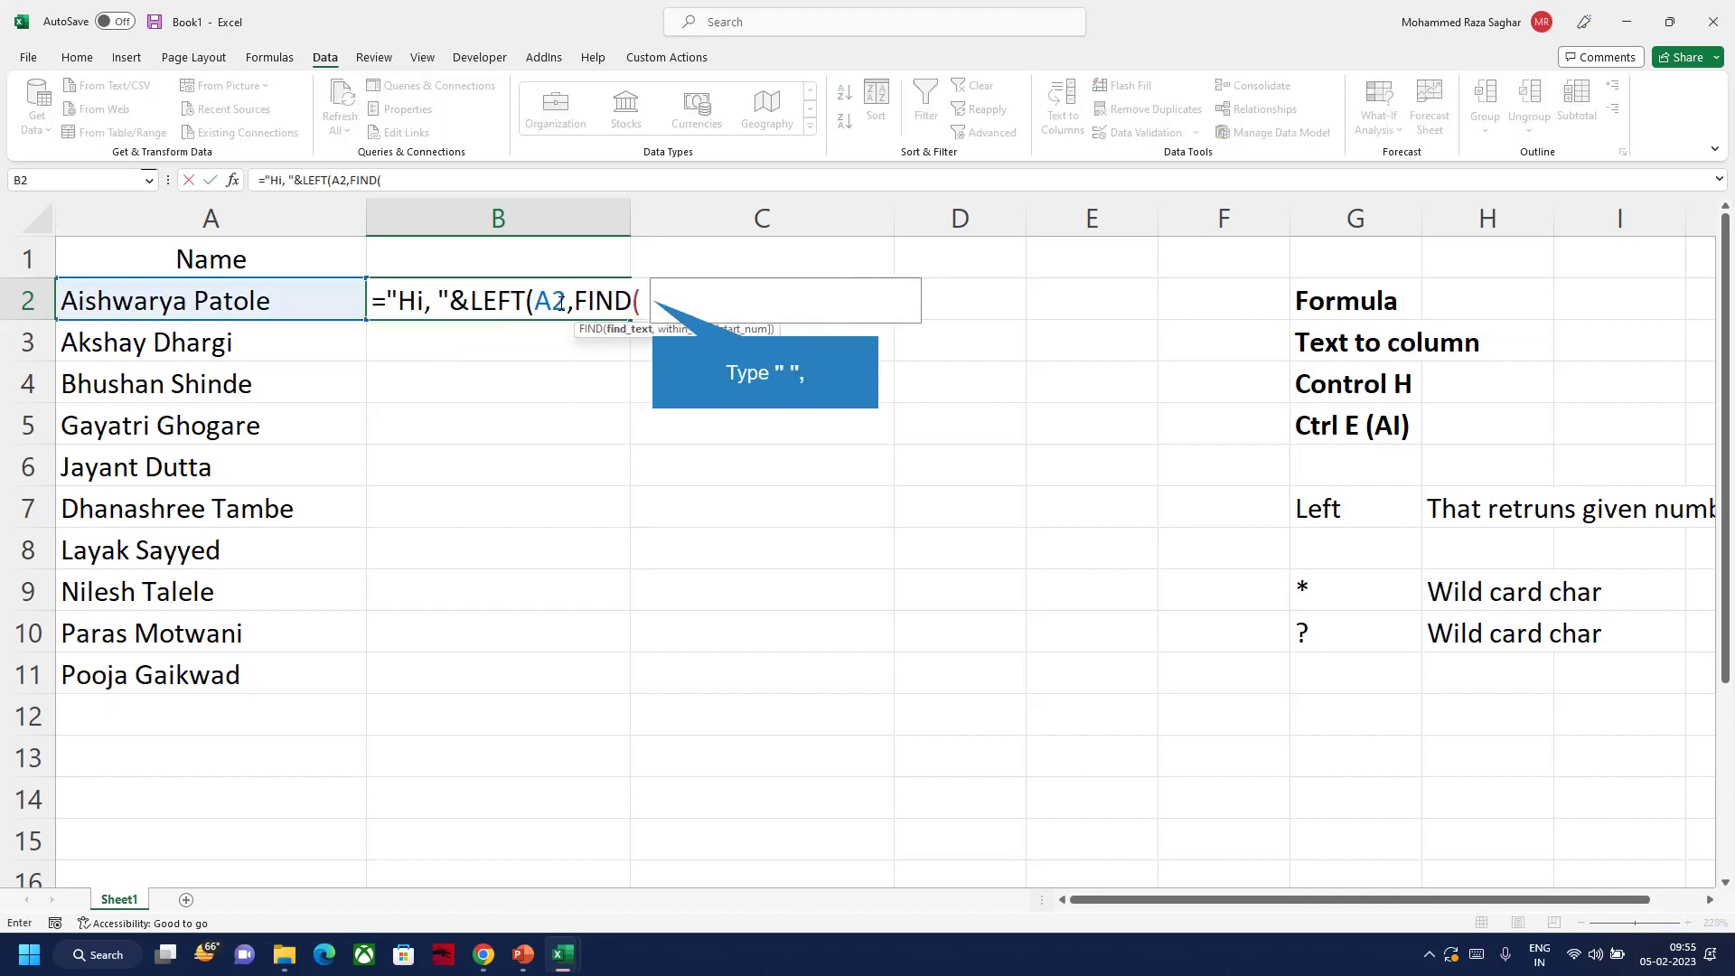
text(" ",)
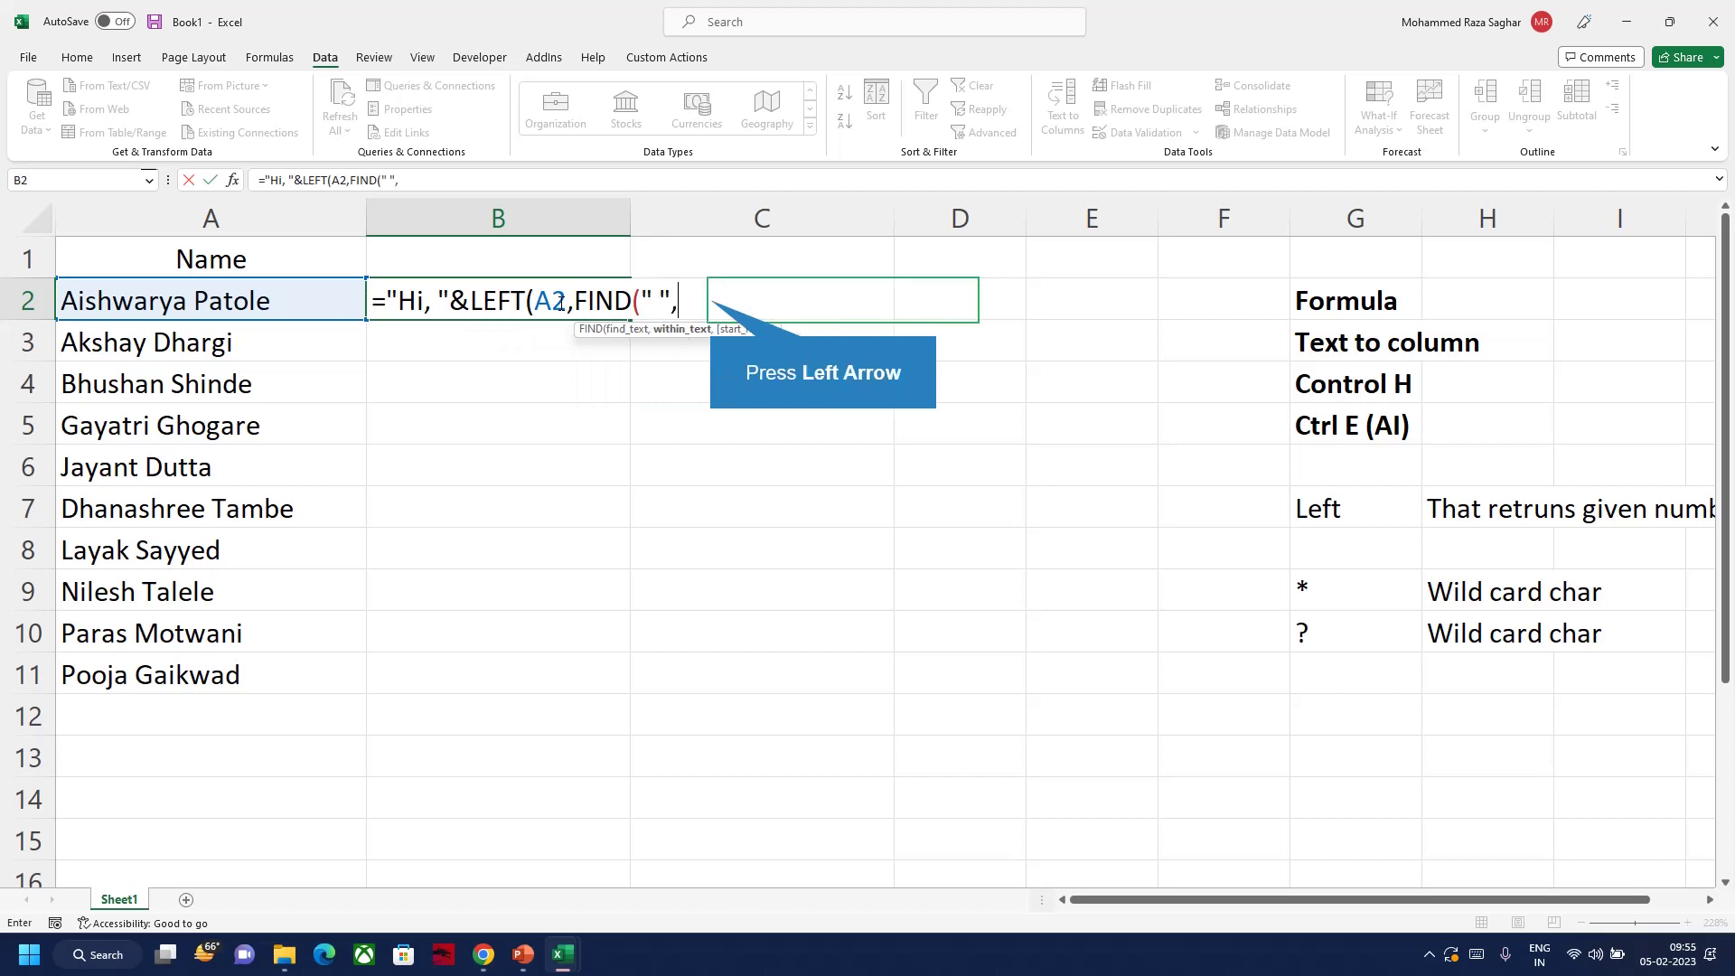
key(Left)
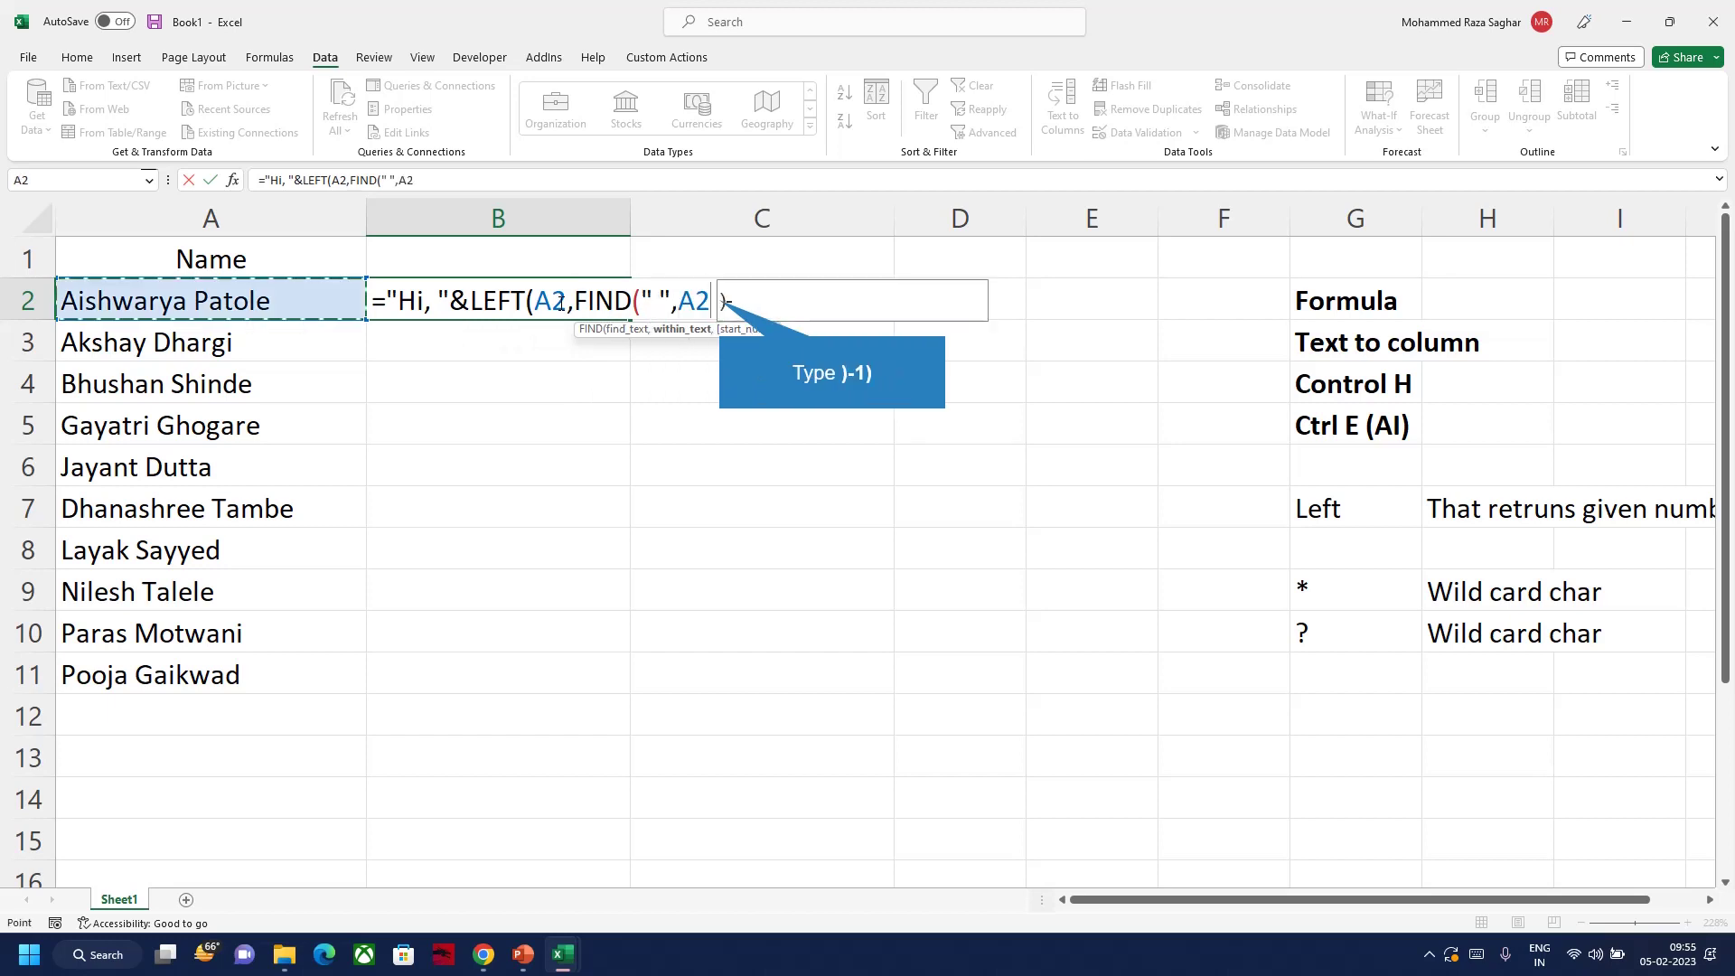
text()-1))
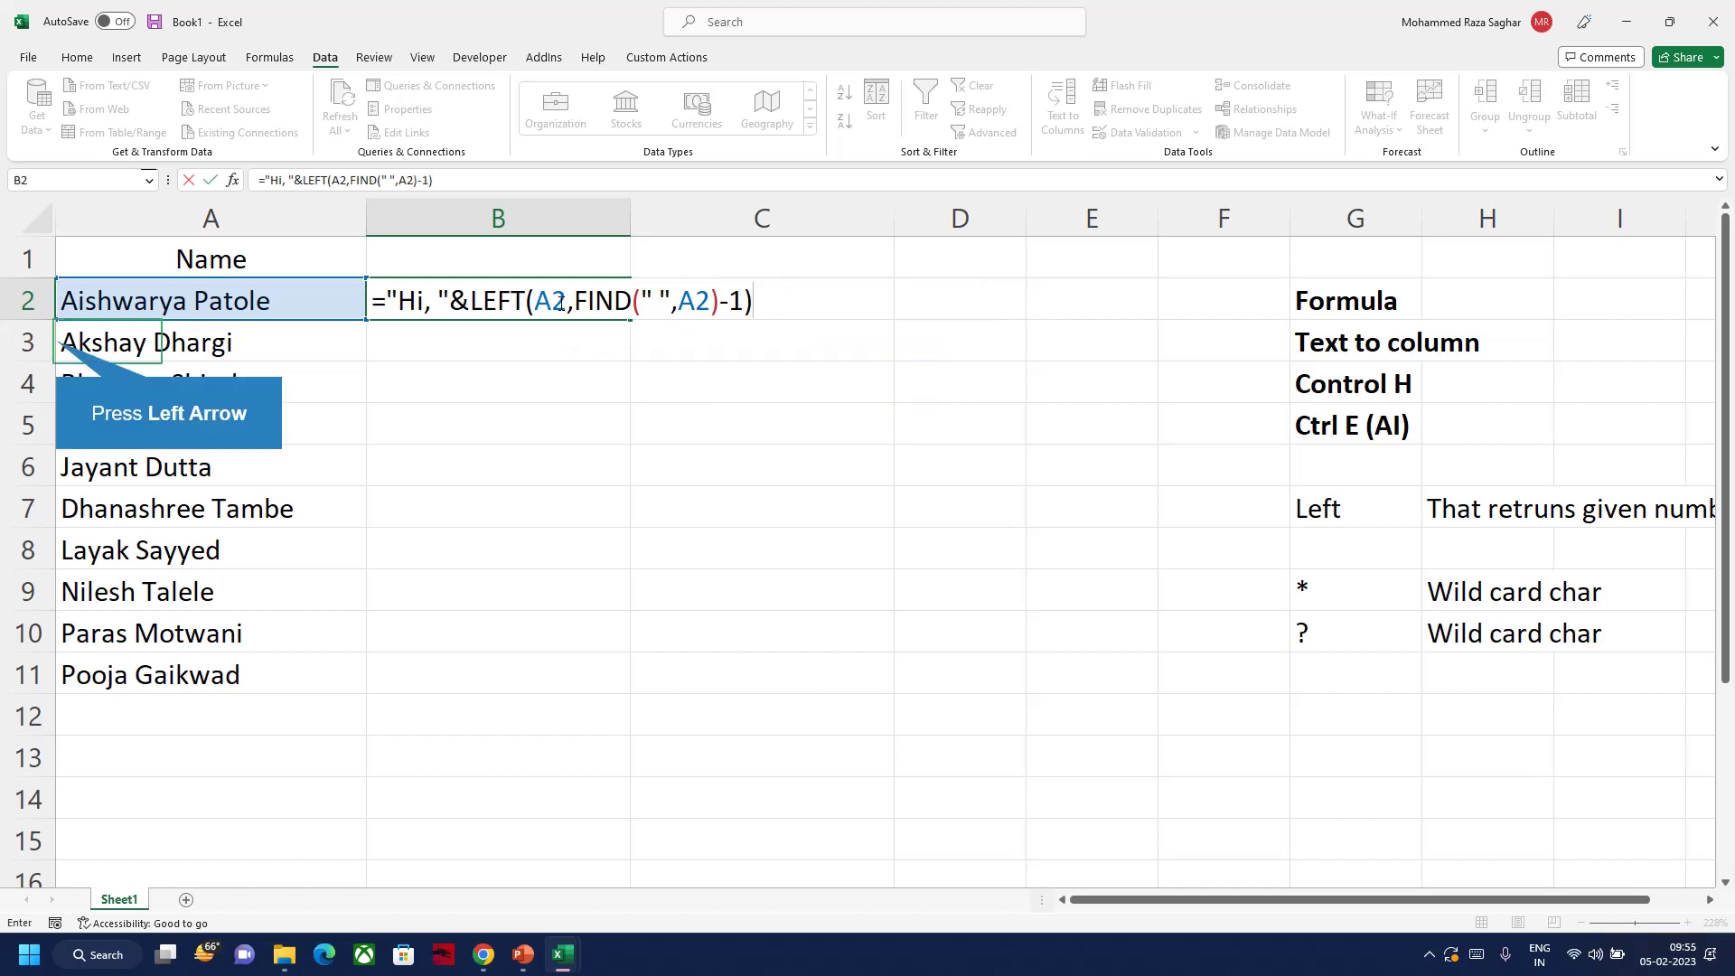
key(Return)
Fill the greeting formula down B2:B11, then delete the greetings
key(Left)
key(ctrl+Down)
key(Right)
key(ctrl+shift+Up)
key(ctrl+d)
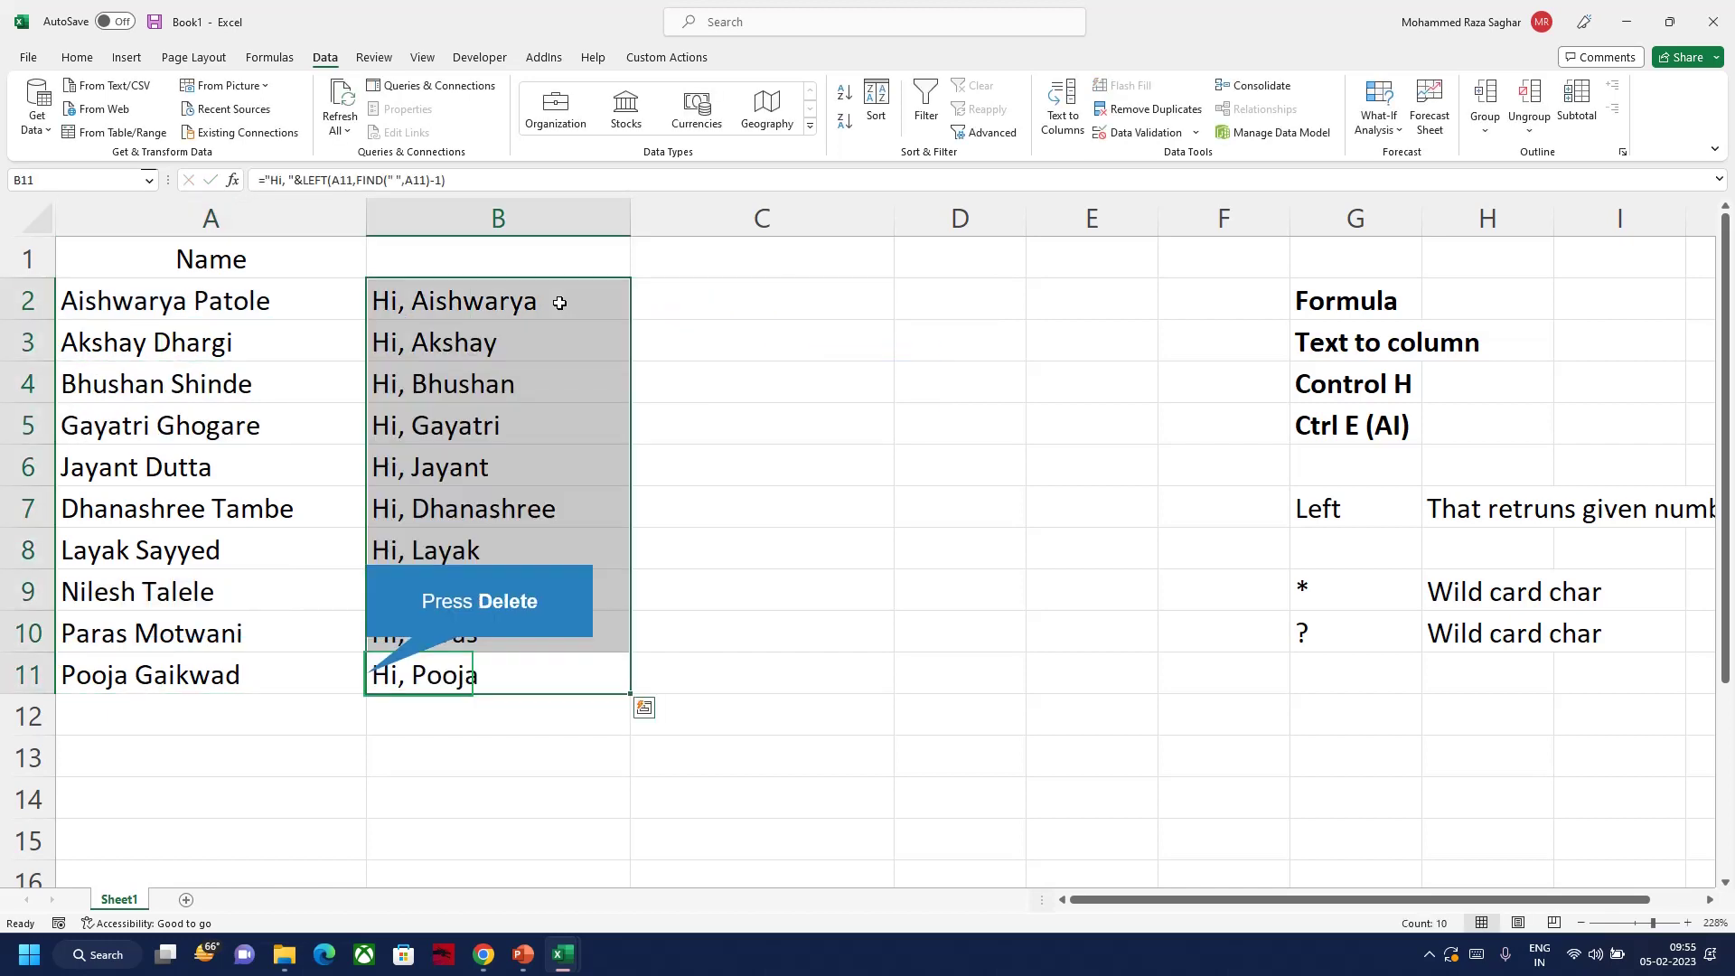
key(Delete)
Autofit column C and switch to the Dashboard Example workbook
click(1138, 567)
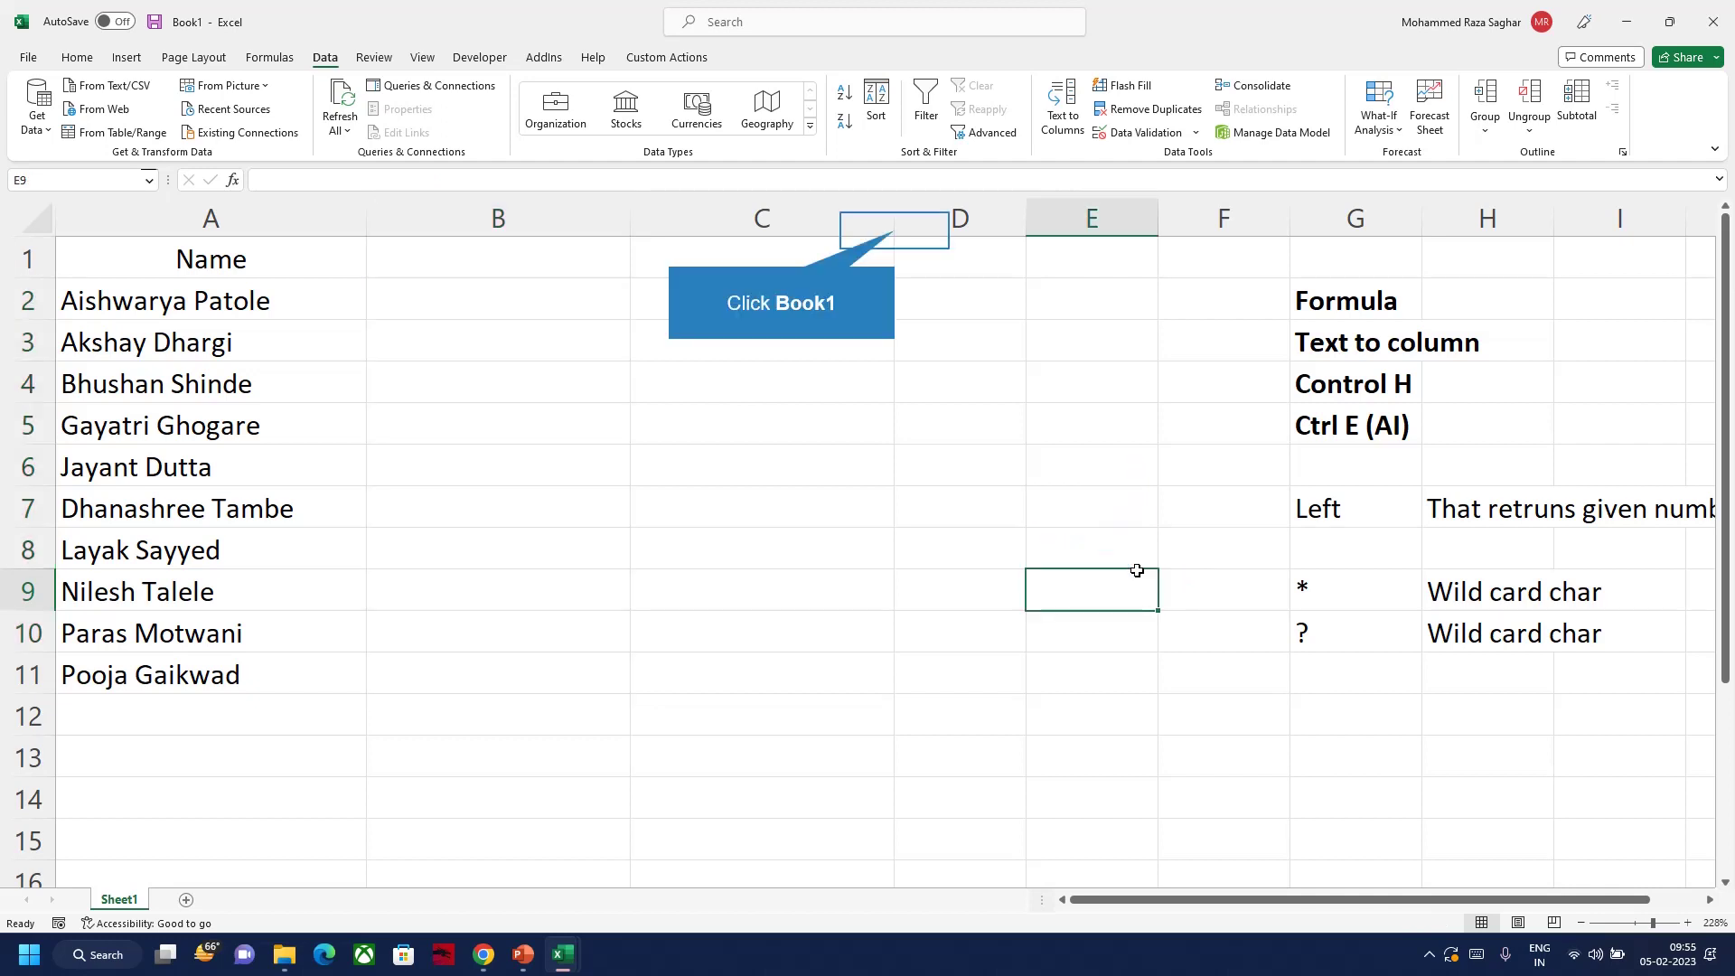
double_click(895, 228)
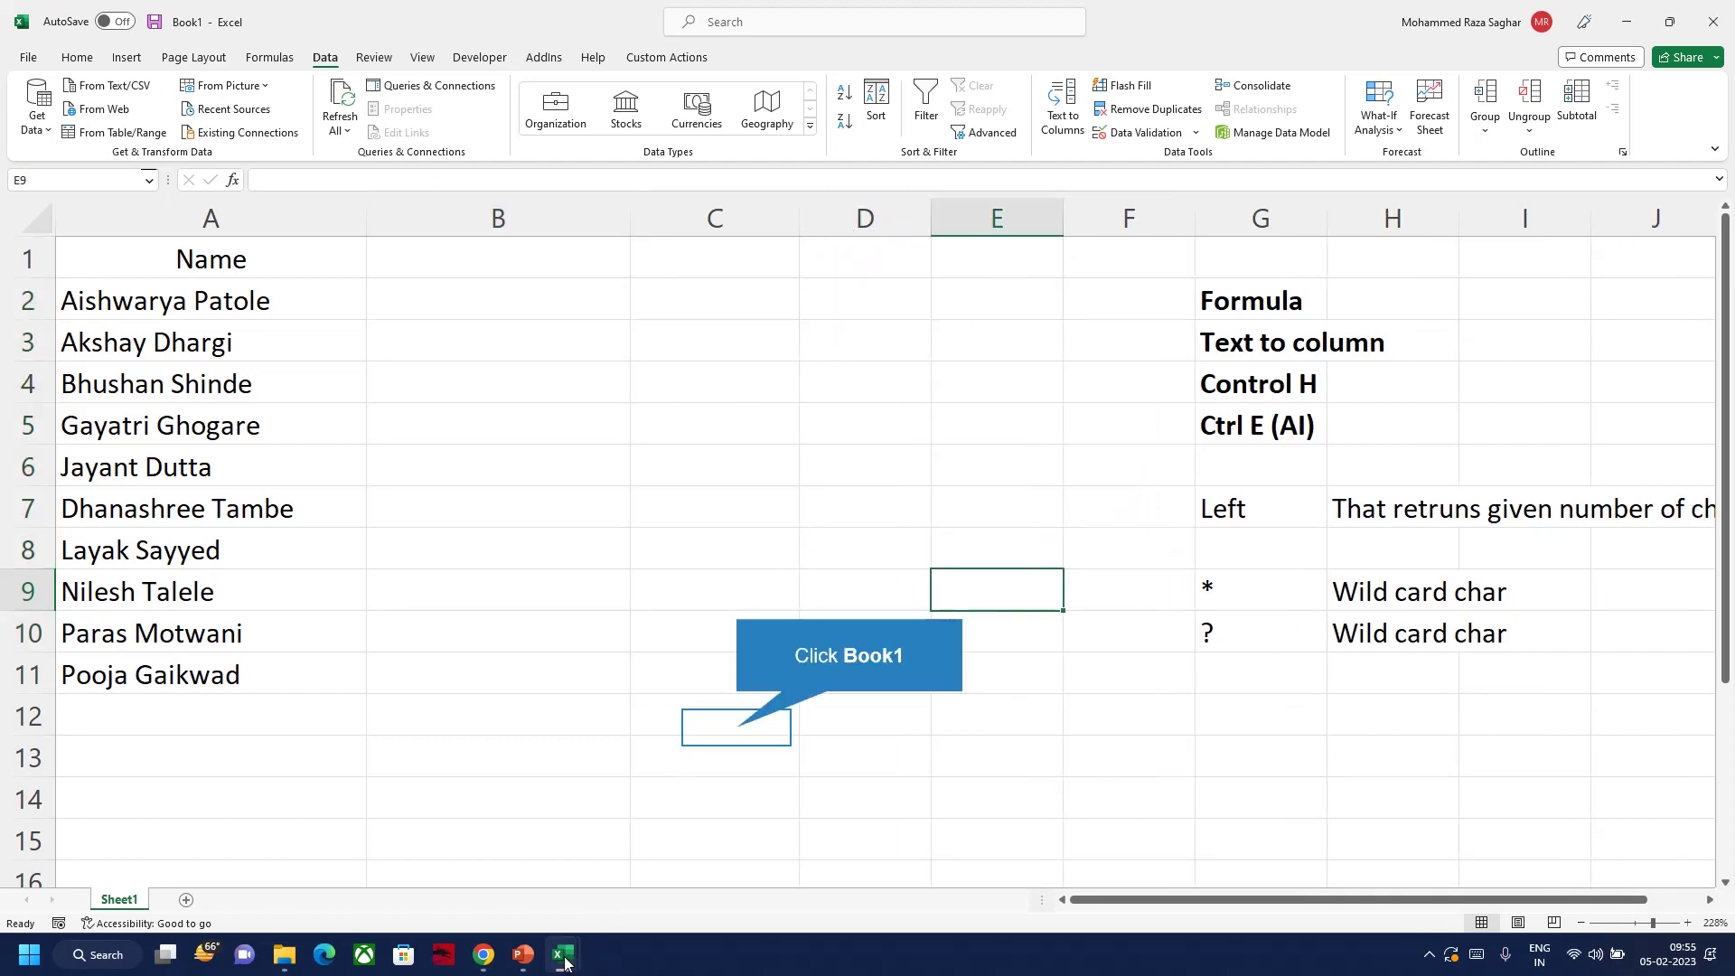
click(737, 728)
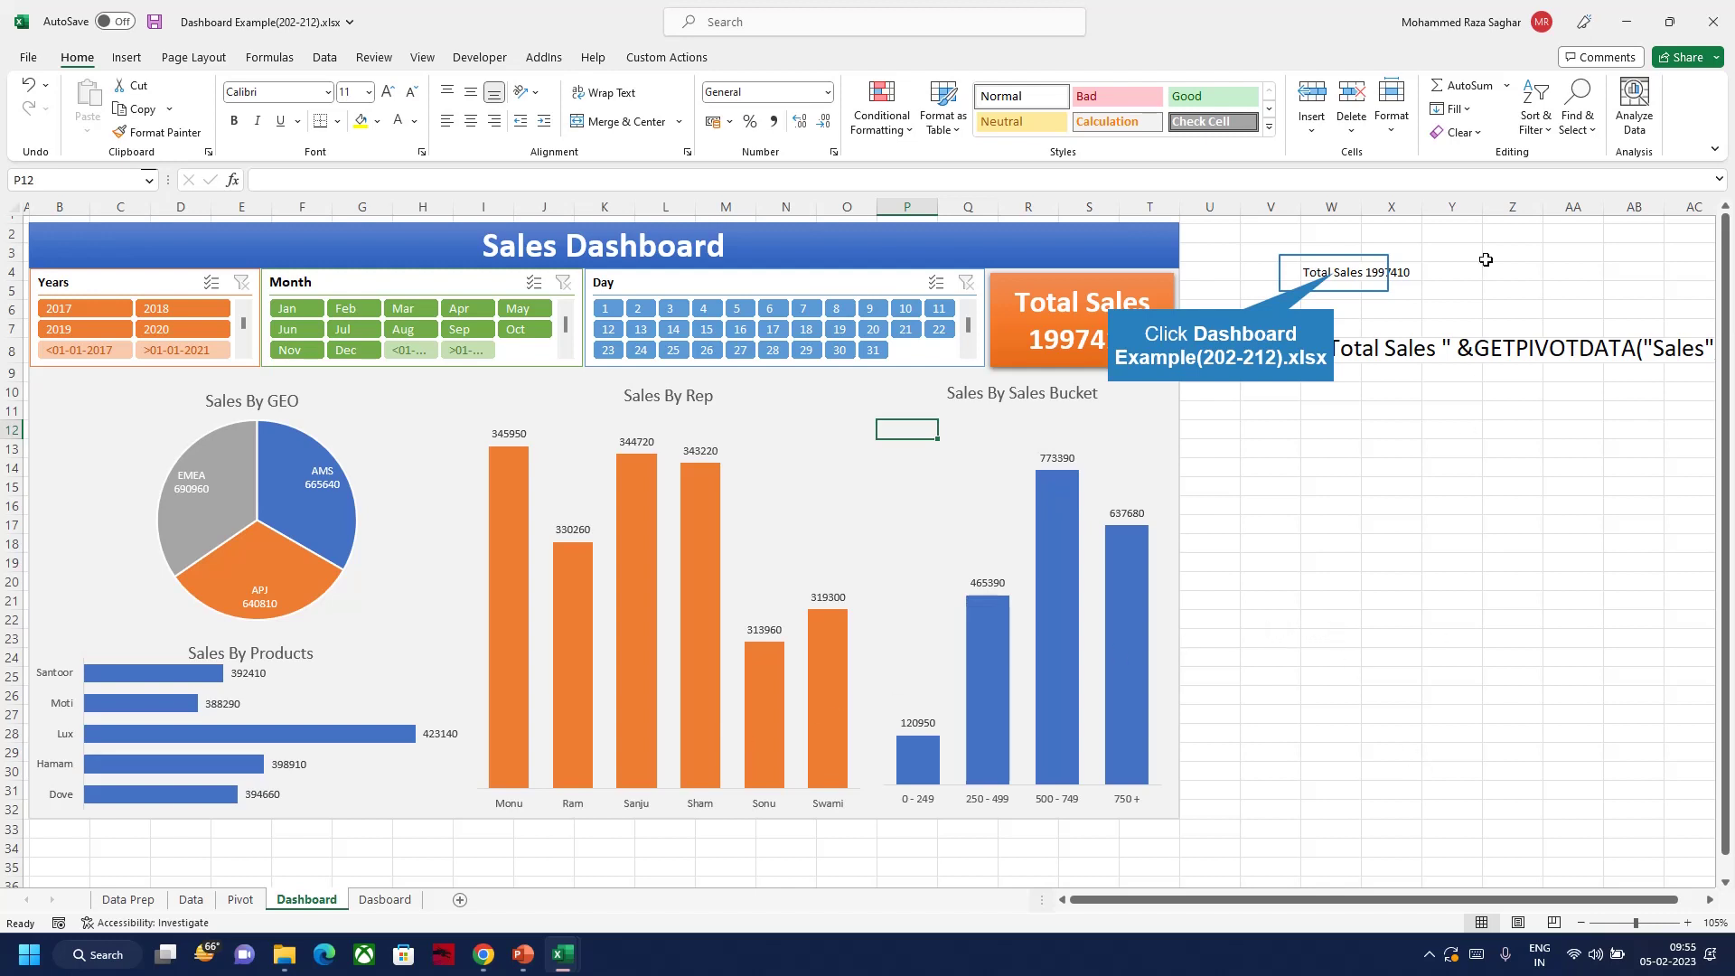
Hide the helper formulas in W4:W8 by giving them a white font colour
click(1333, 273)
drag(1333, 272, 1341, 361)
key(Delete)
key(ctrl+z)
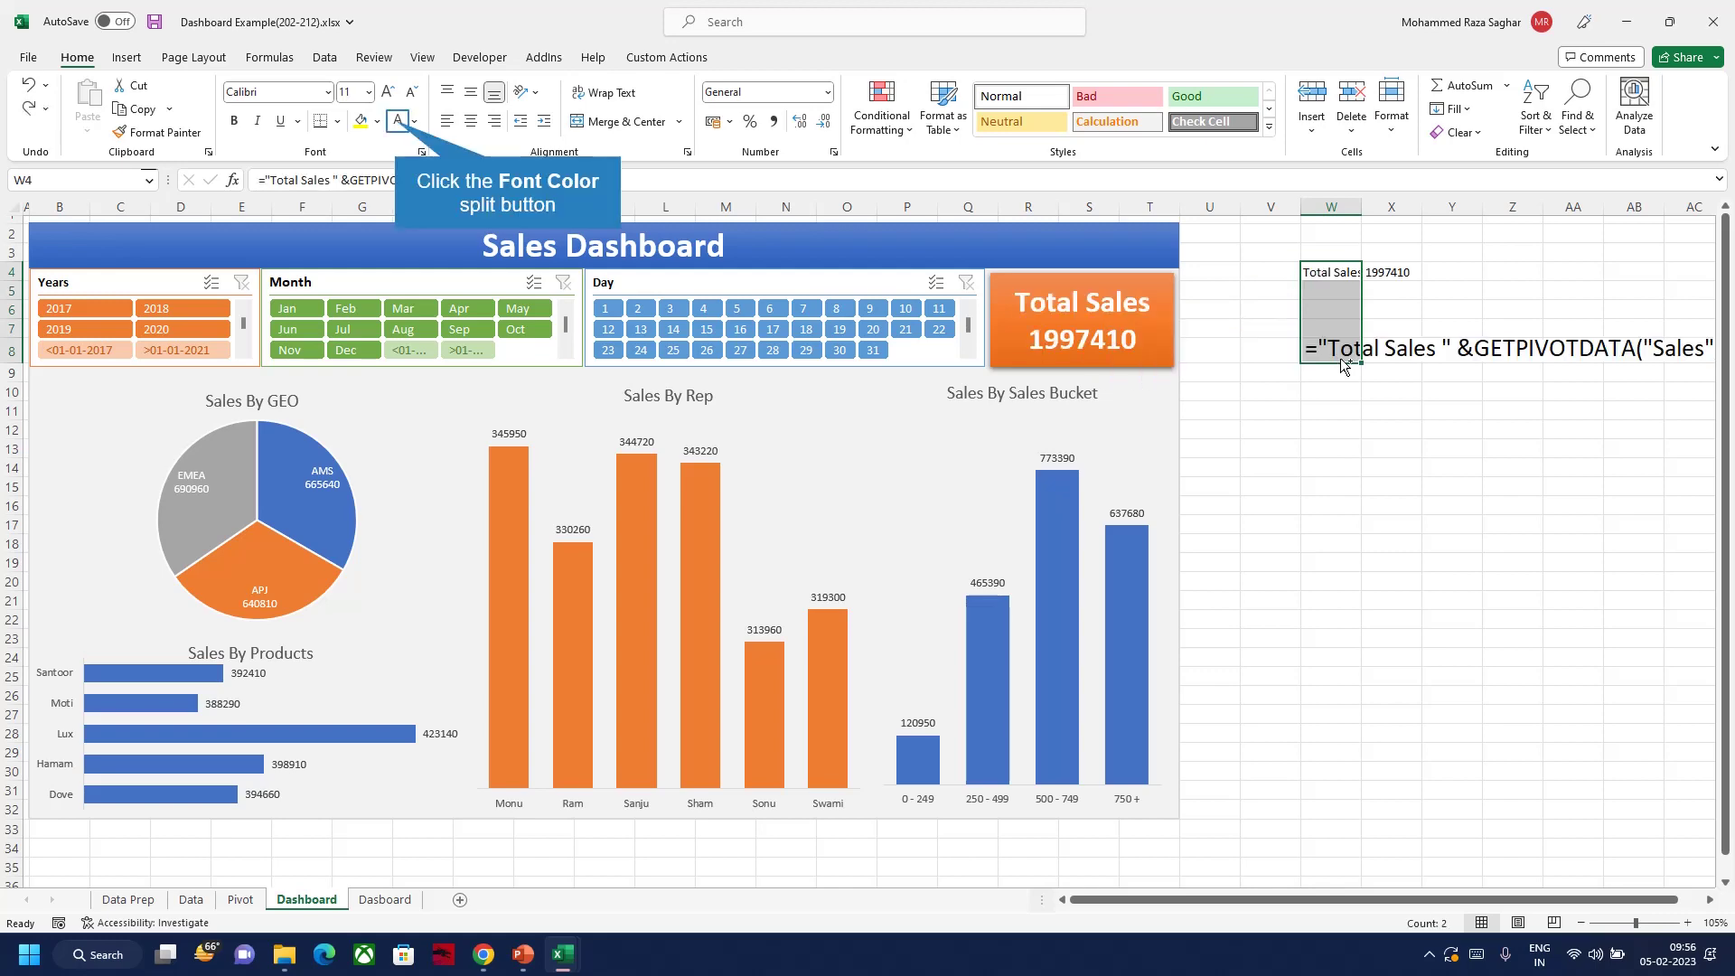
click(397, 121)
scroll(421, 280, up, 2)
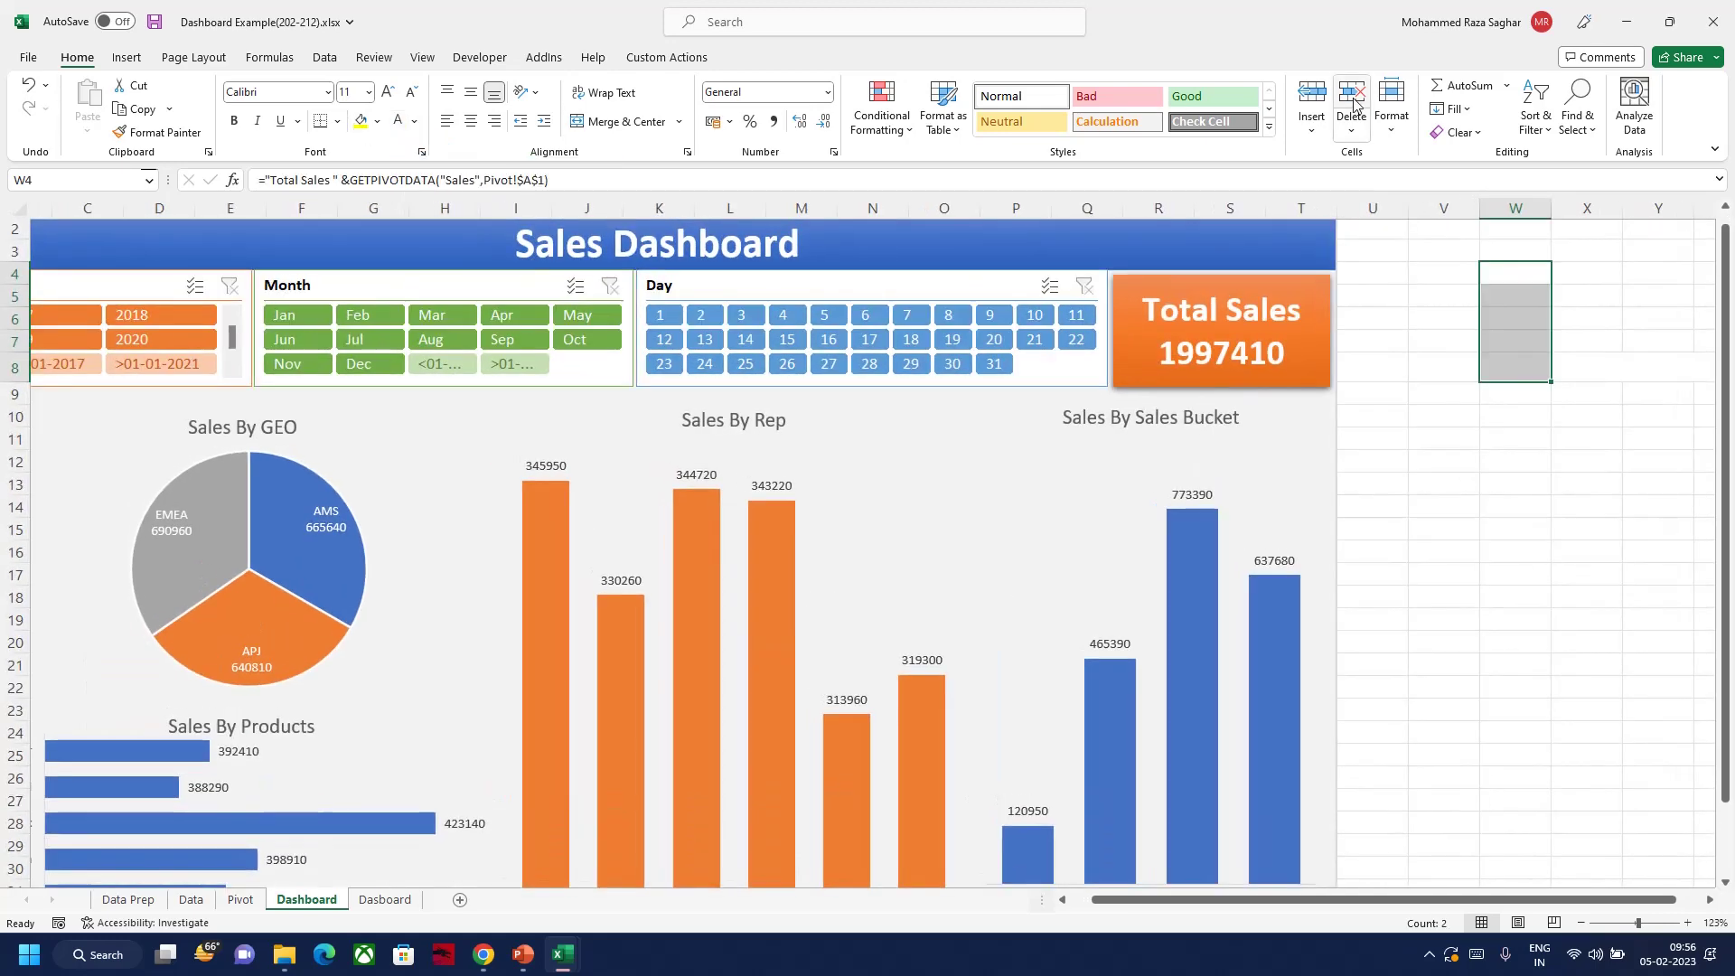
Show the dashboard in full-screen mode via Ribbon Display Options
click(1712, 149)
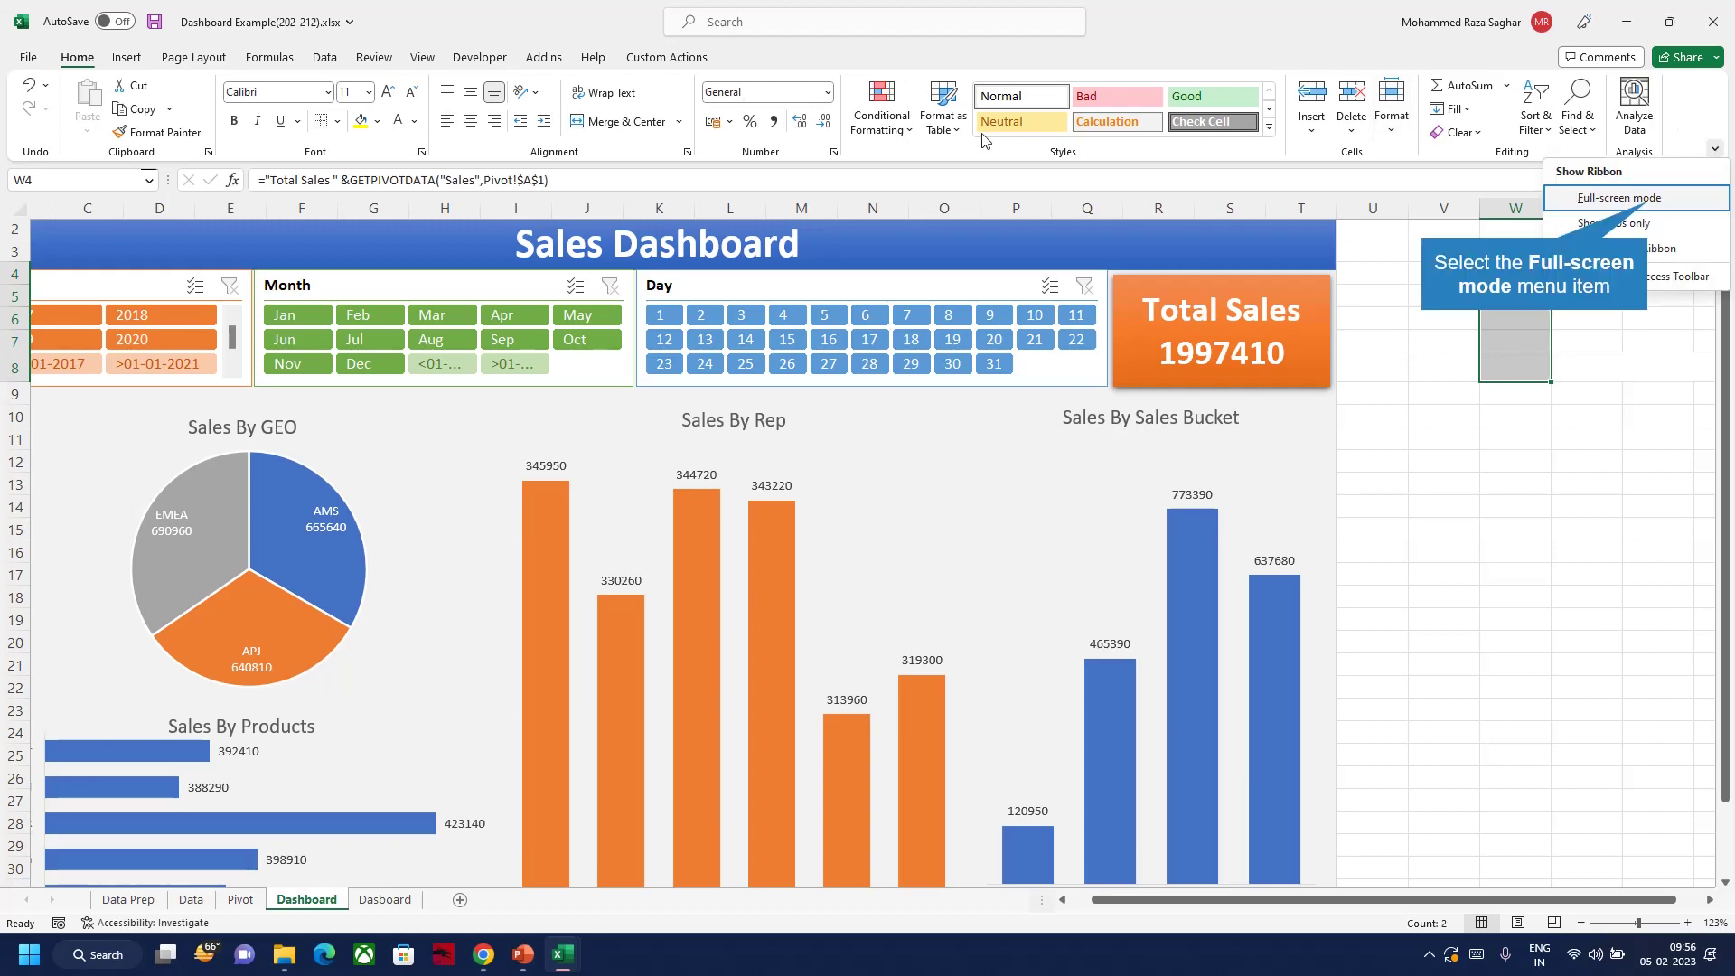
click(1650, 204)
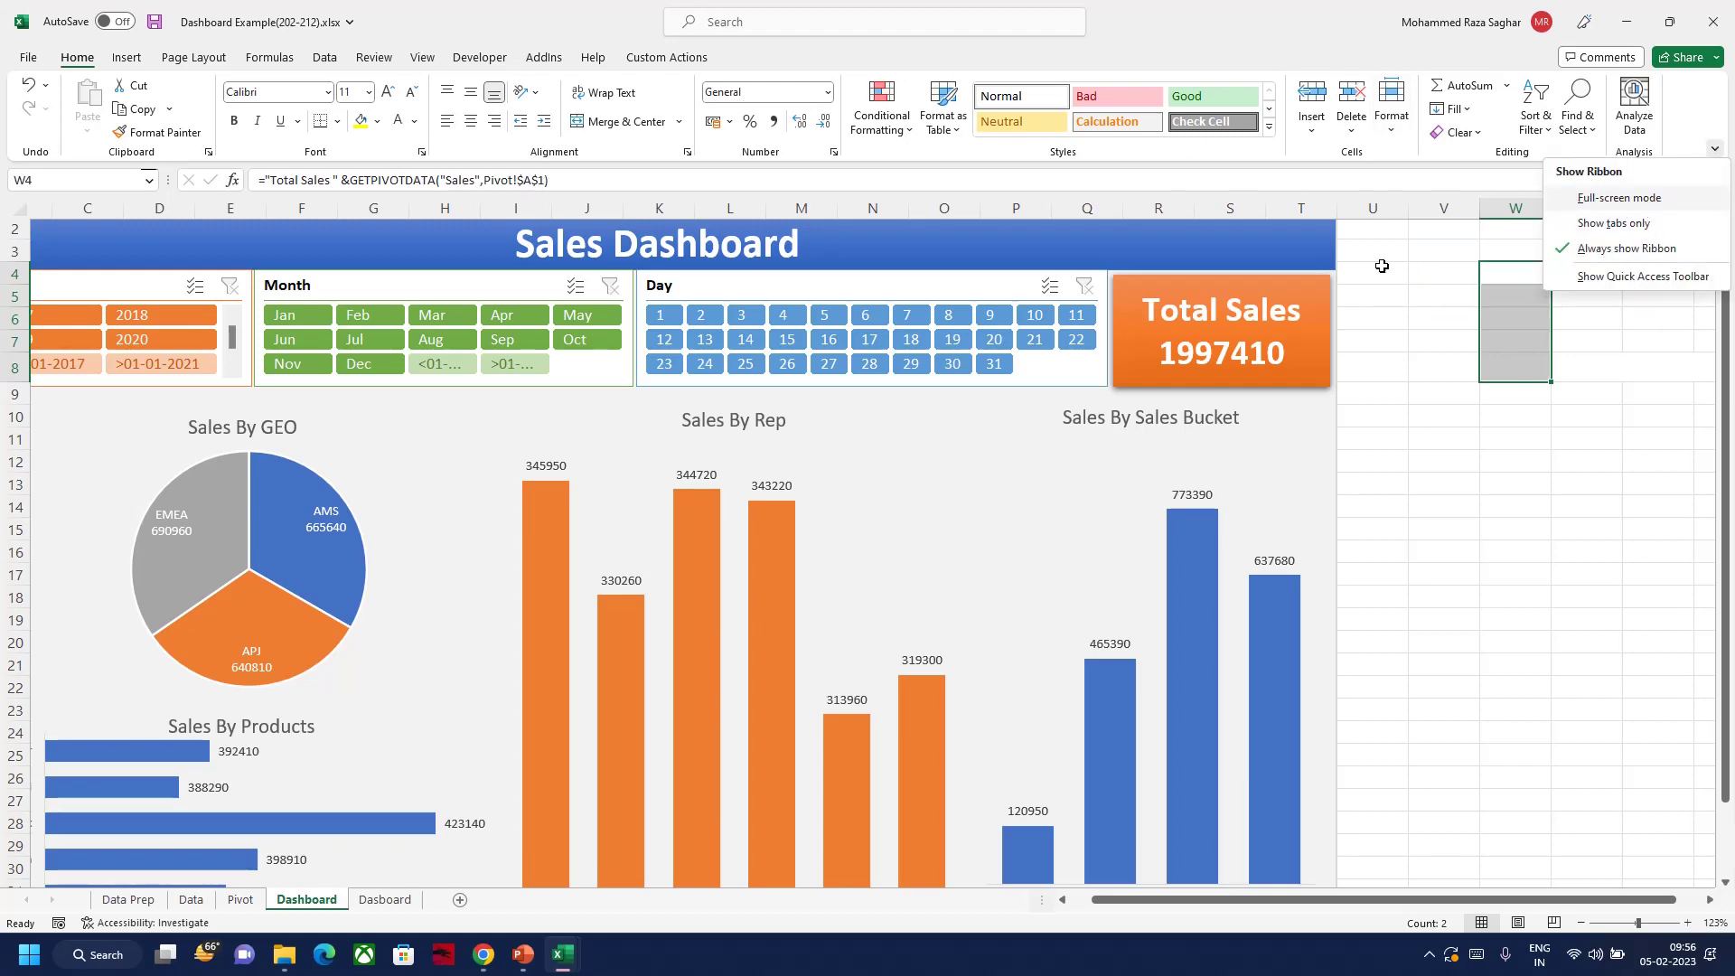
scroll(1025, 375, up, 3)
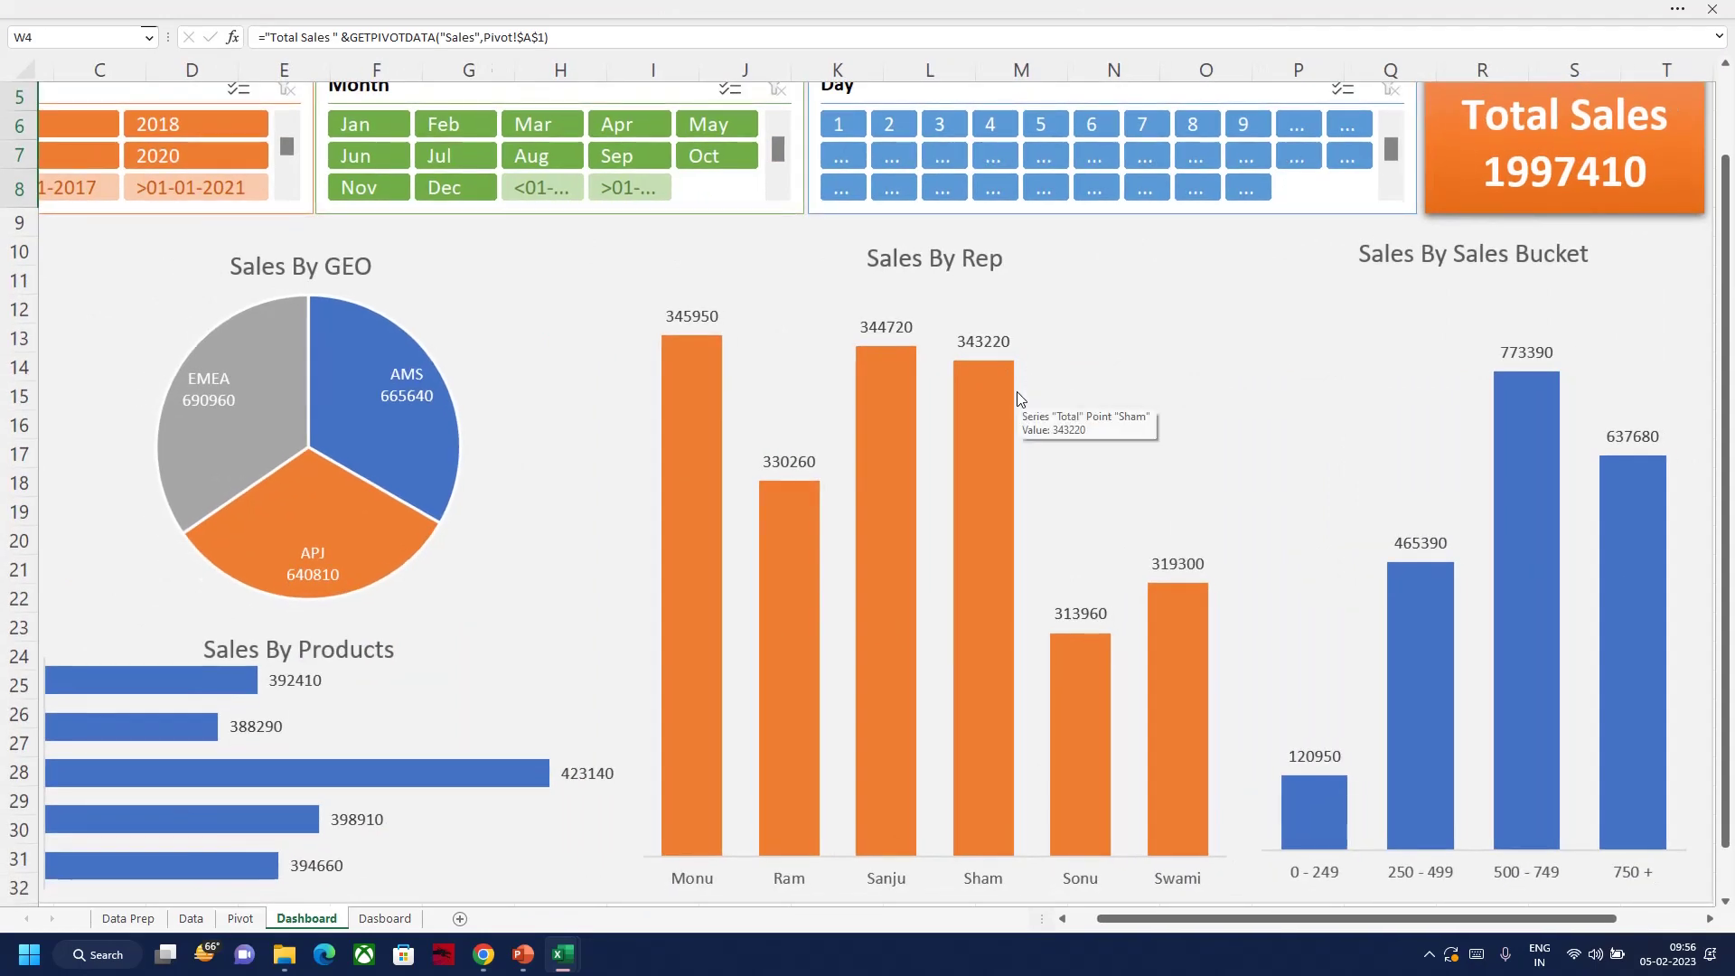
Narrow the Month and Day slicers by dragging their right edges
click(817, 183)
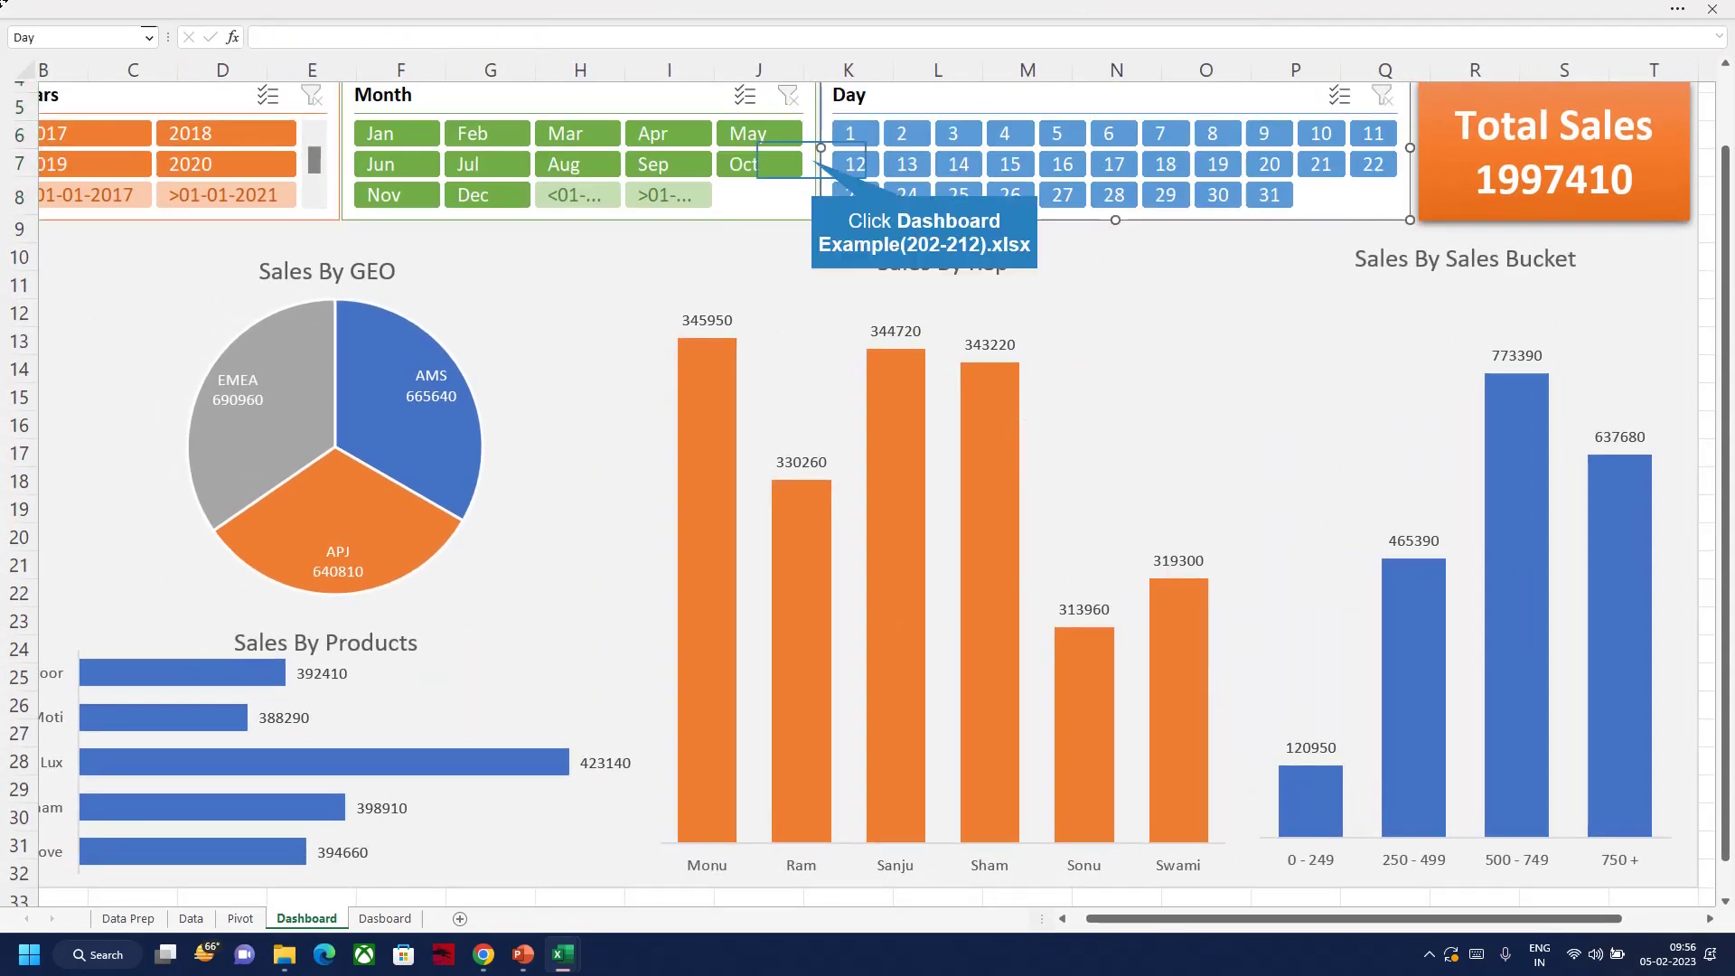
click(812, 160)
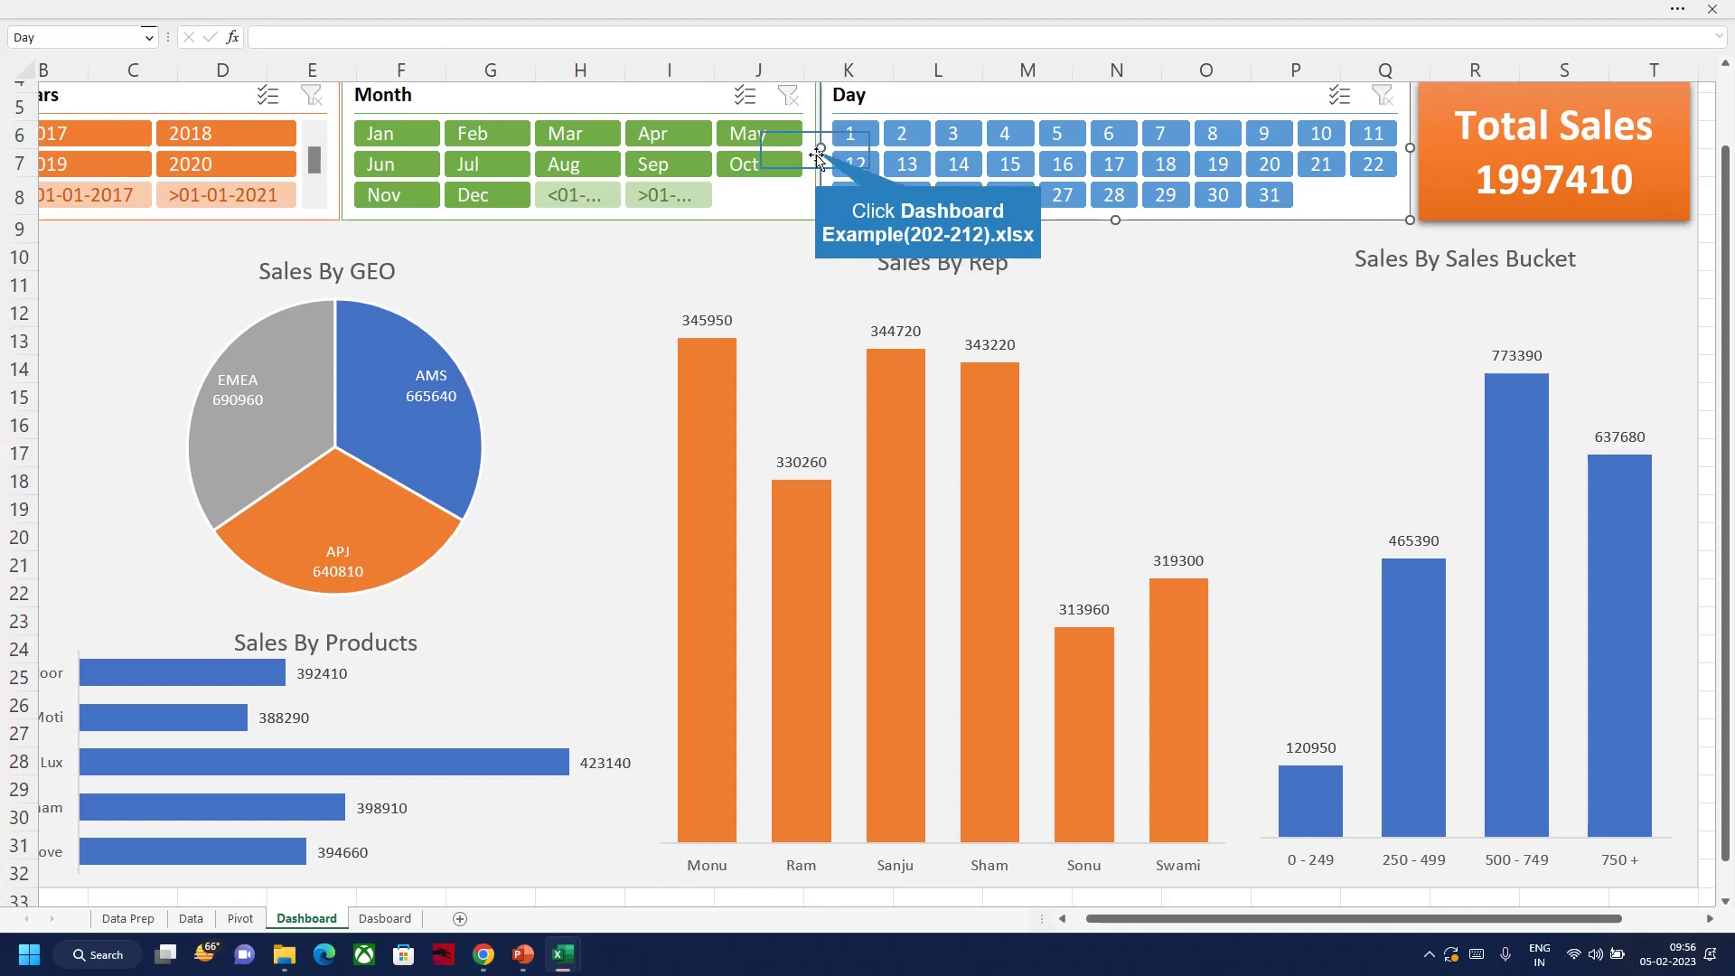
drag(816, 149, 795, 149)
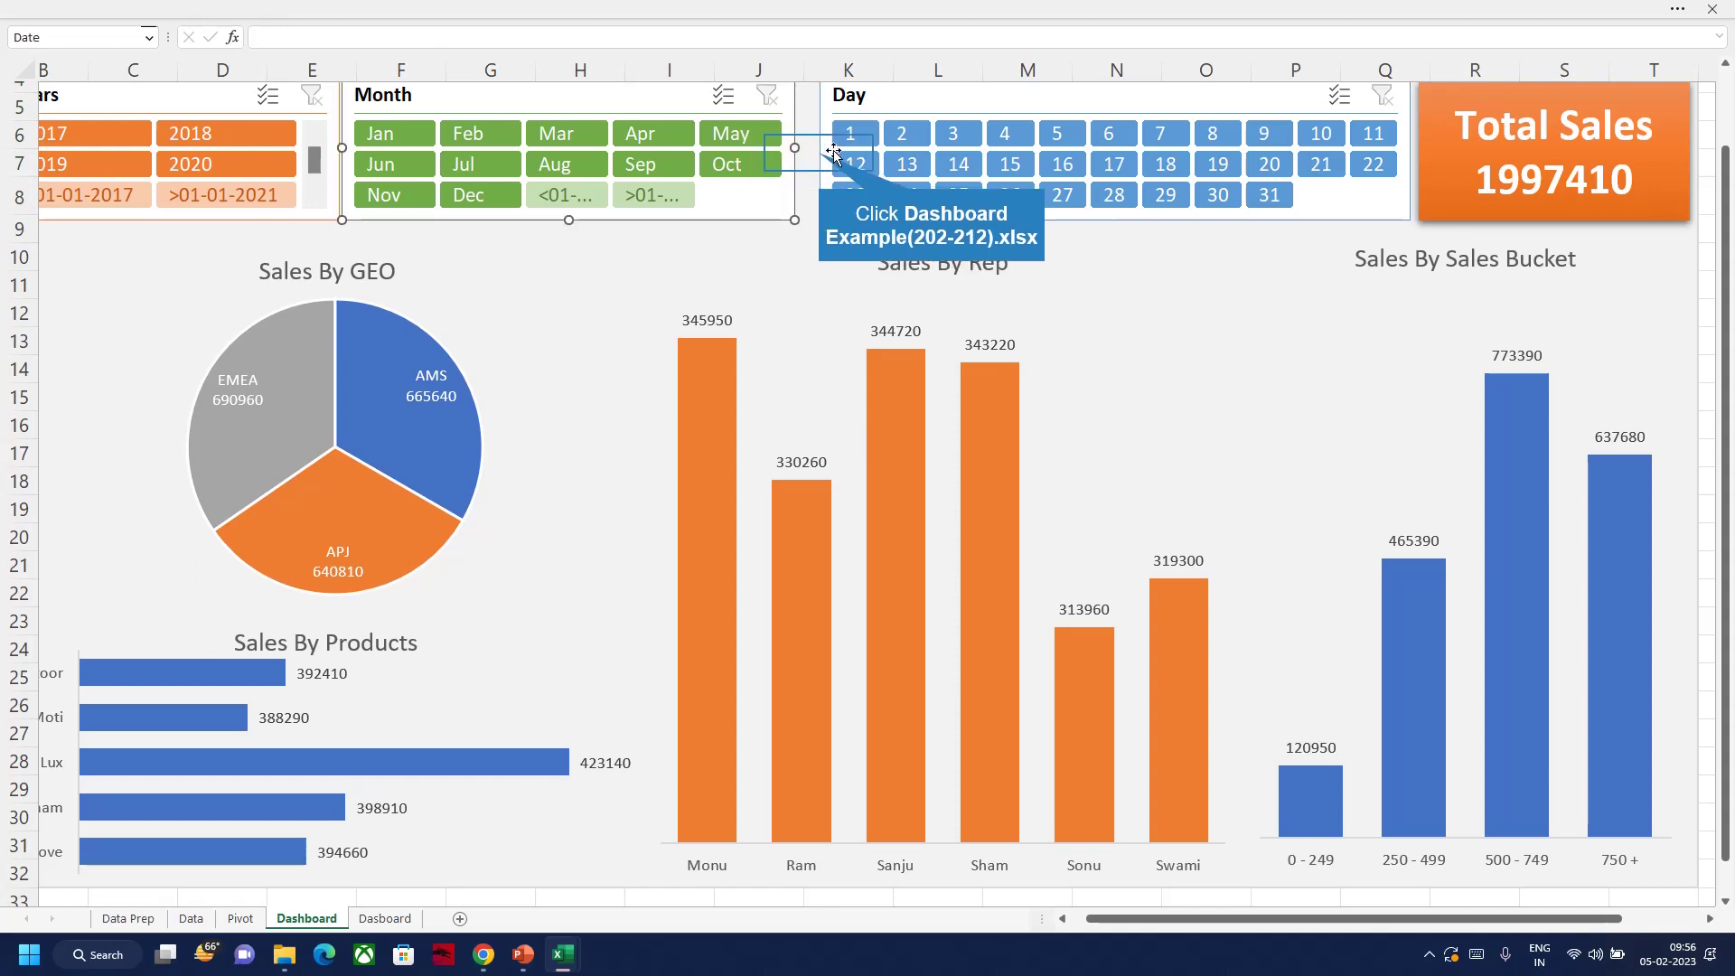
click(817, 151)
drag(822, 147, 805, 147)
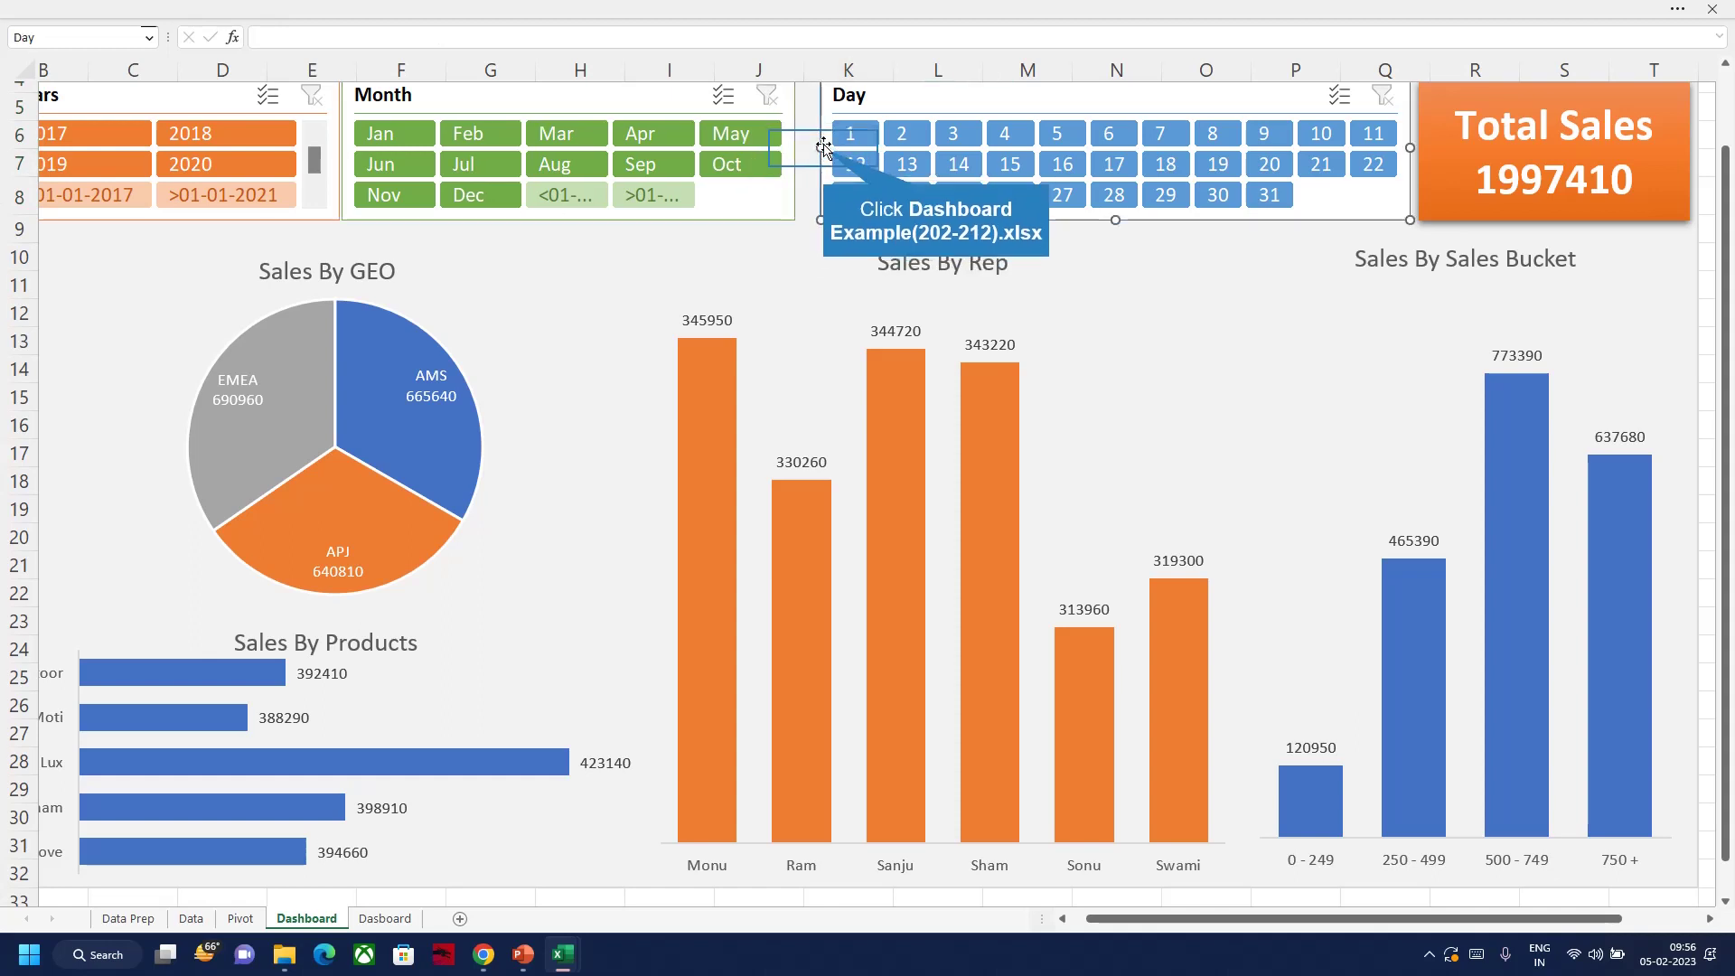
scroll(822, 147, left, 1)
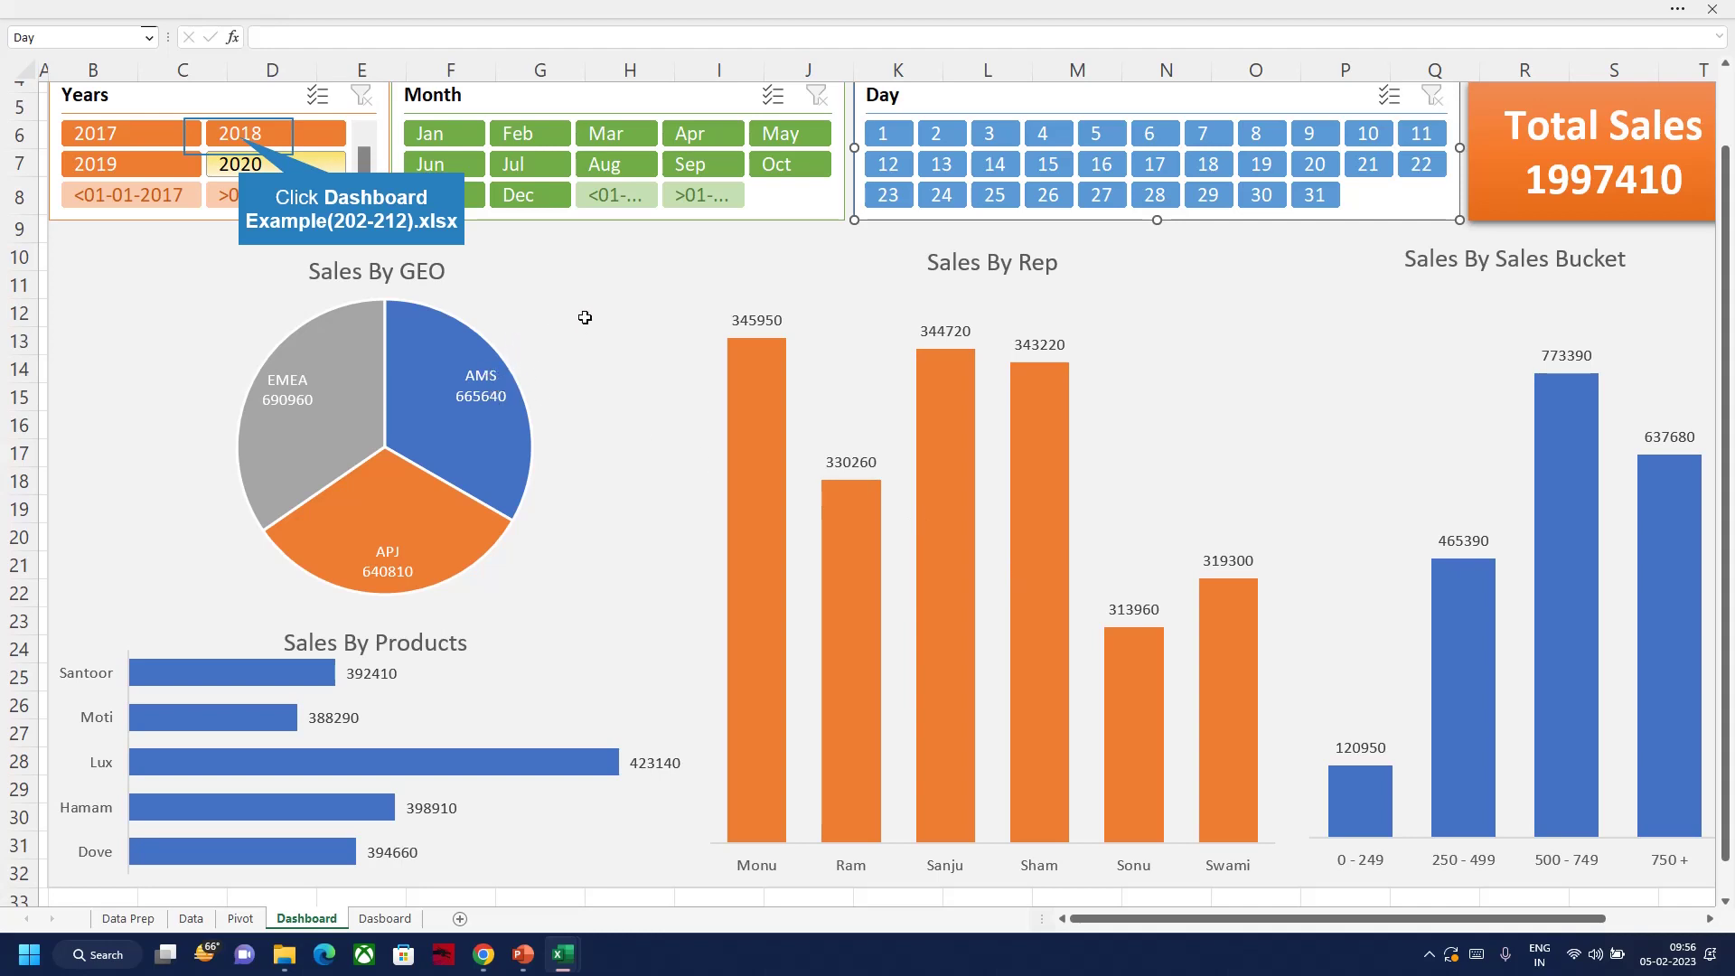
Filter the dashboard by year 2020, then August, October and January, clearing each filter
click(242, 143)
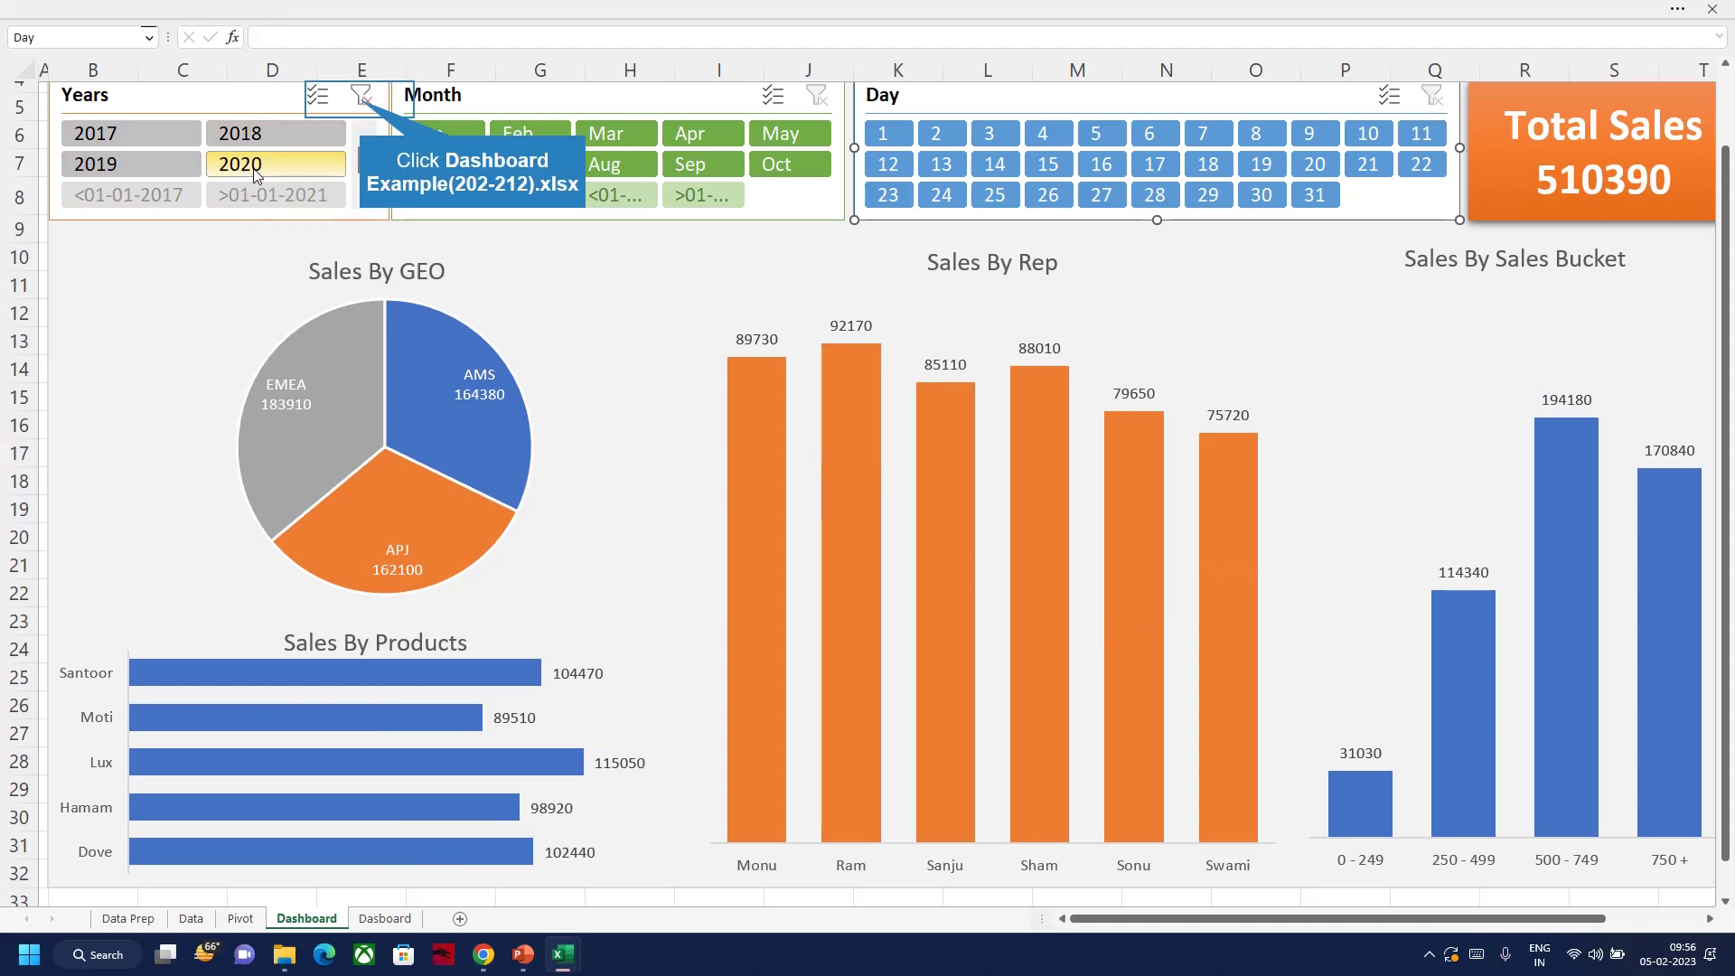
click(361, 96)
click(596, 167)
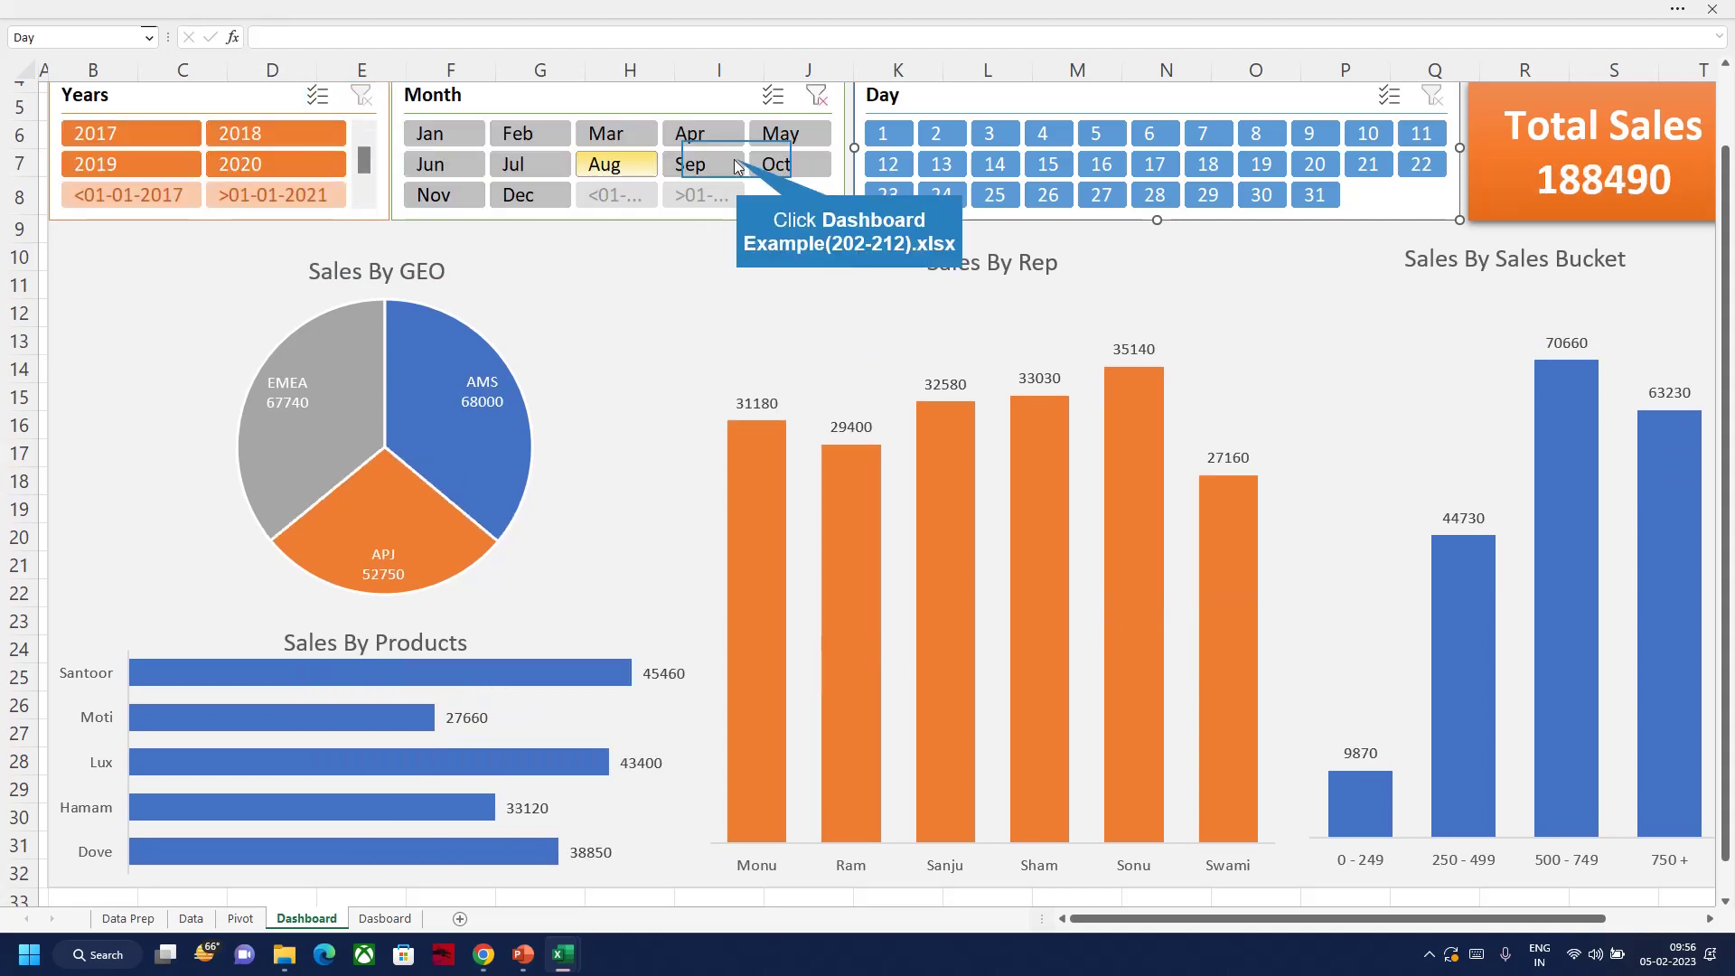
click(793, 165)
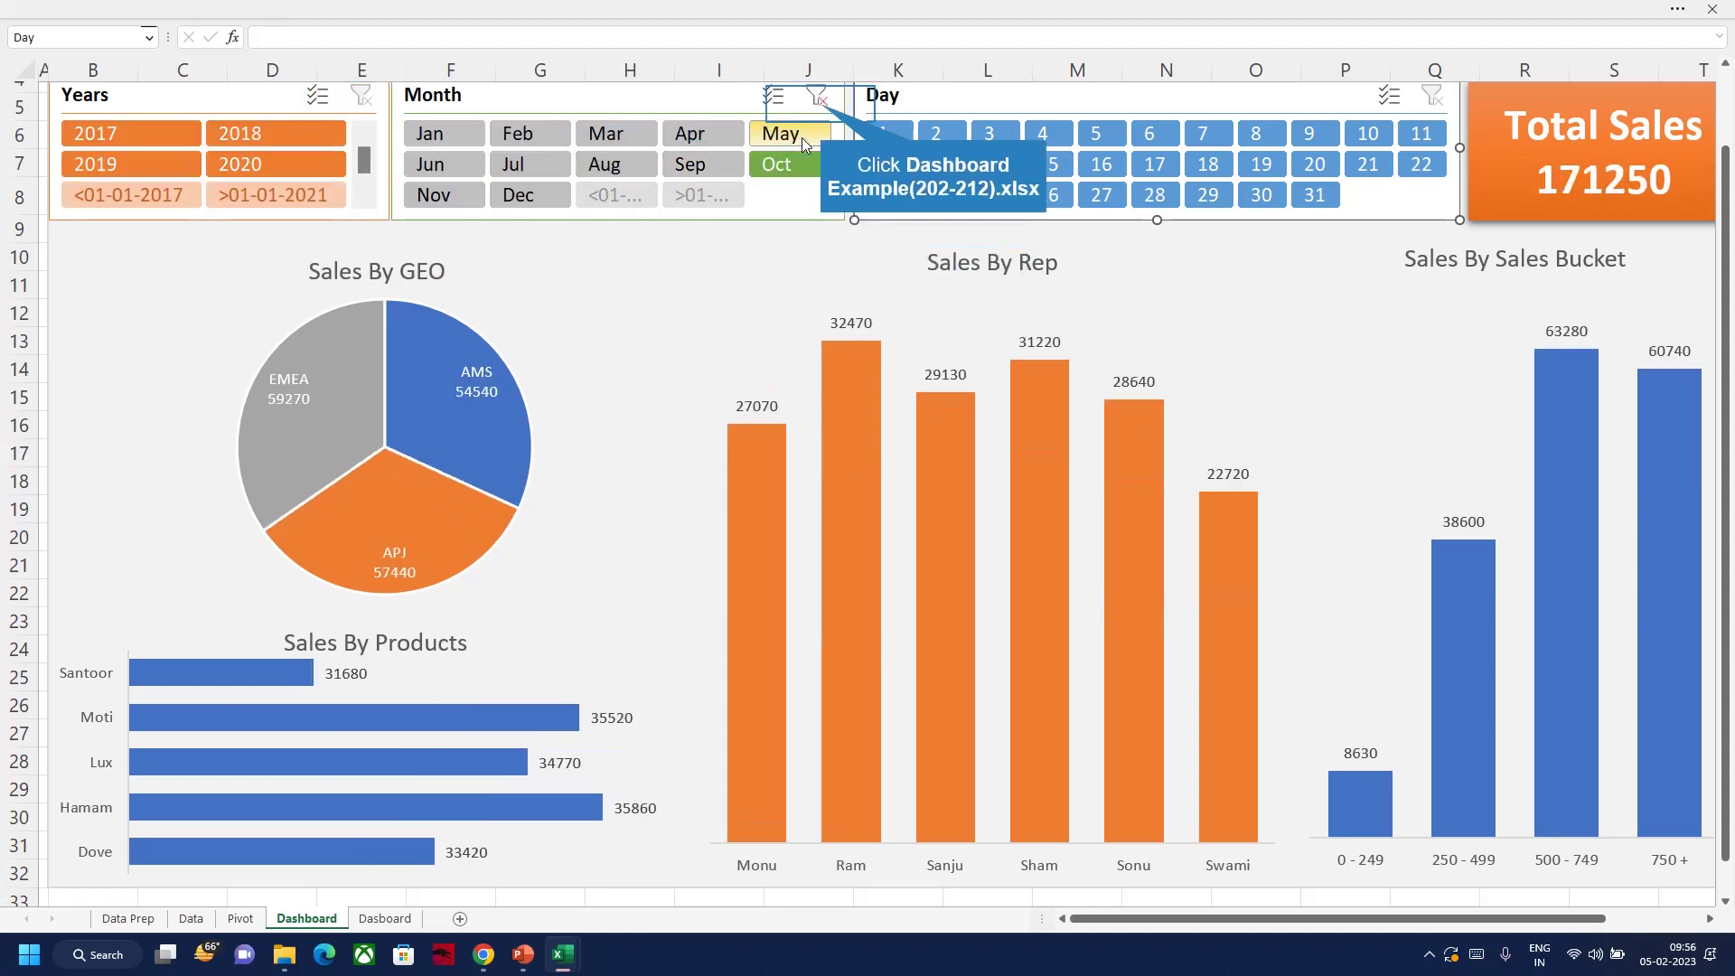
click(817, 99)
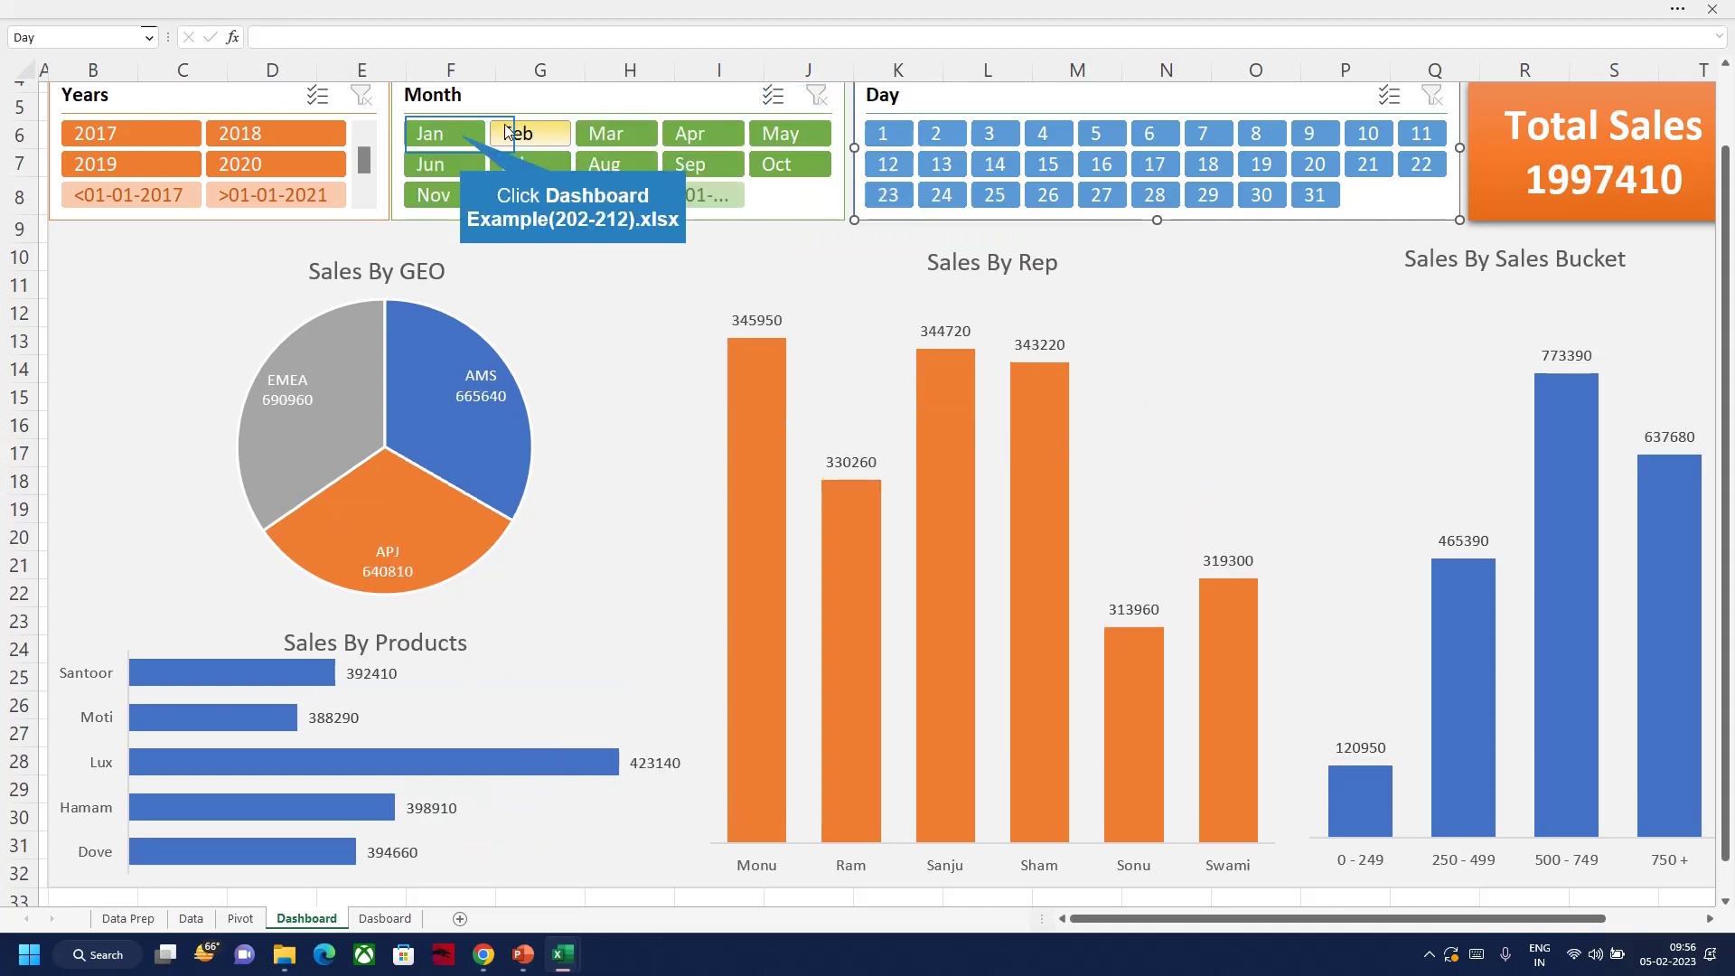
click(465, 141)
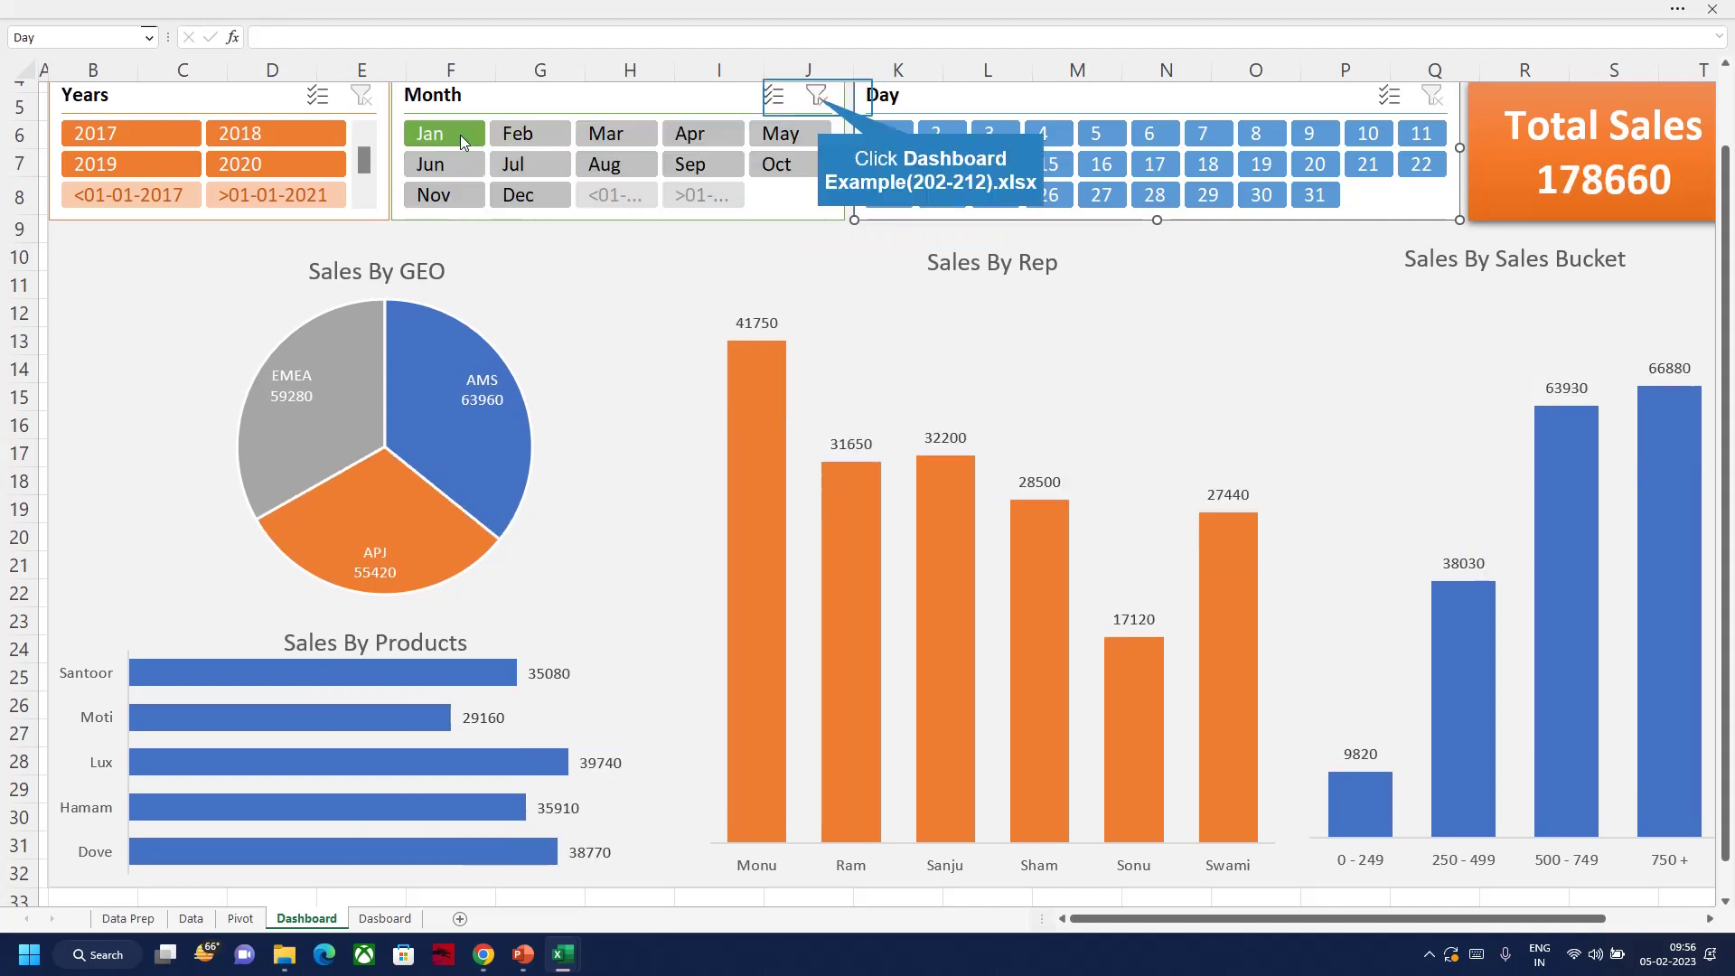
click(817, 102)
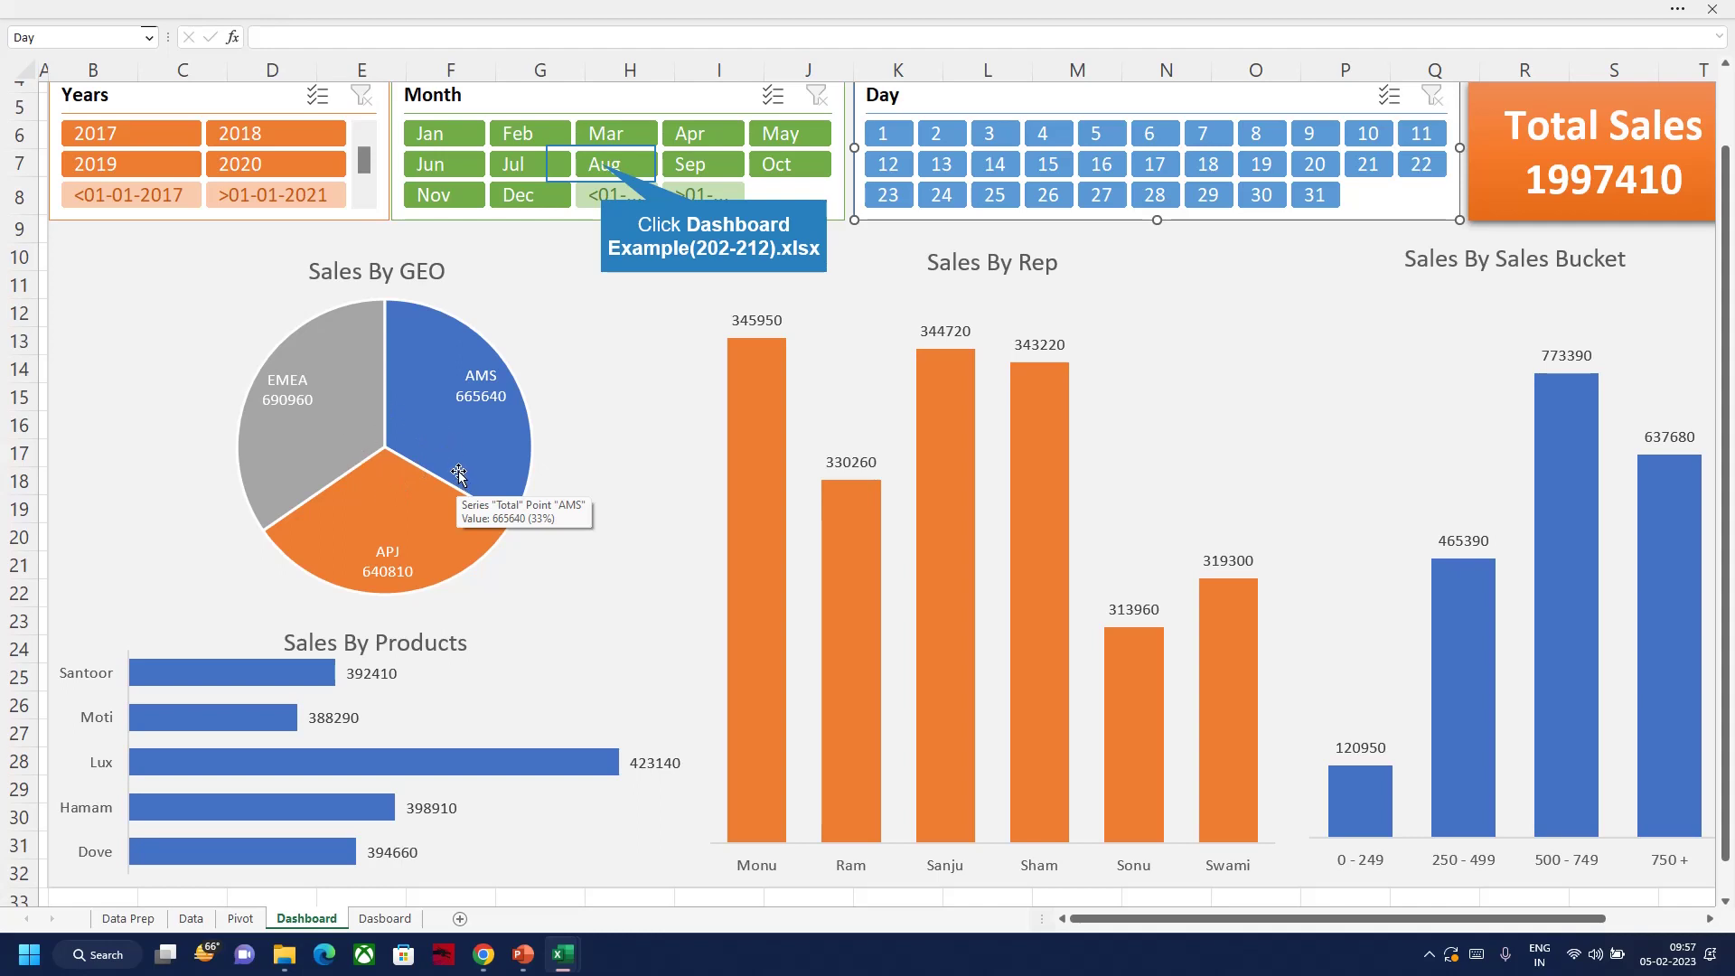
Filter by August, July and August again, clear it, then filter to days 16 and 17
click(603, 167)
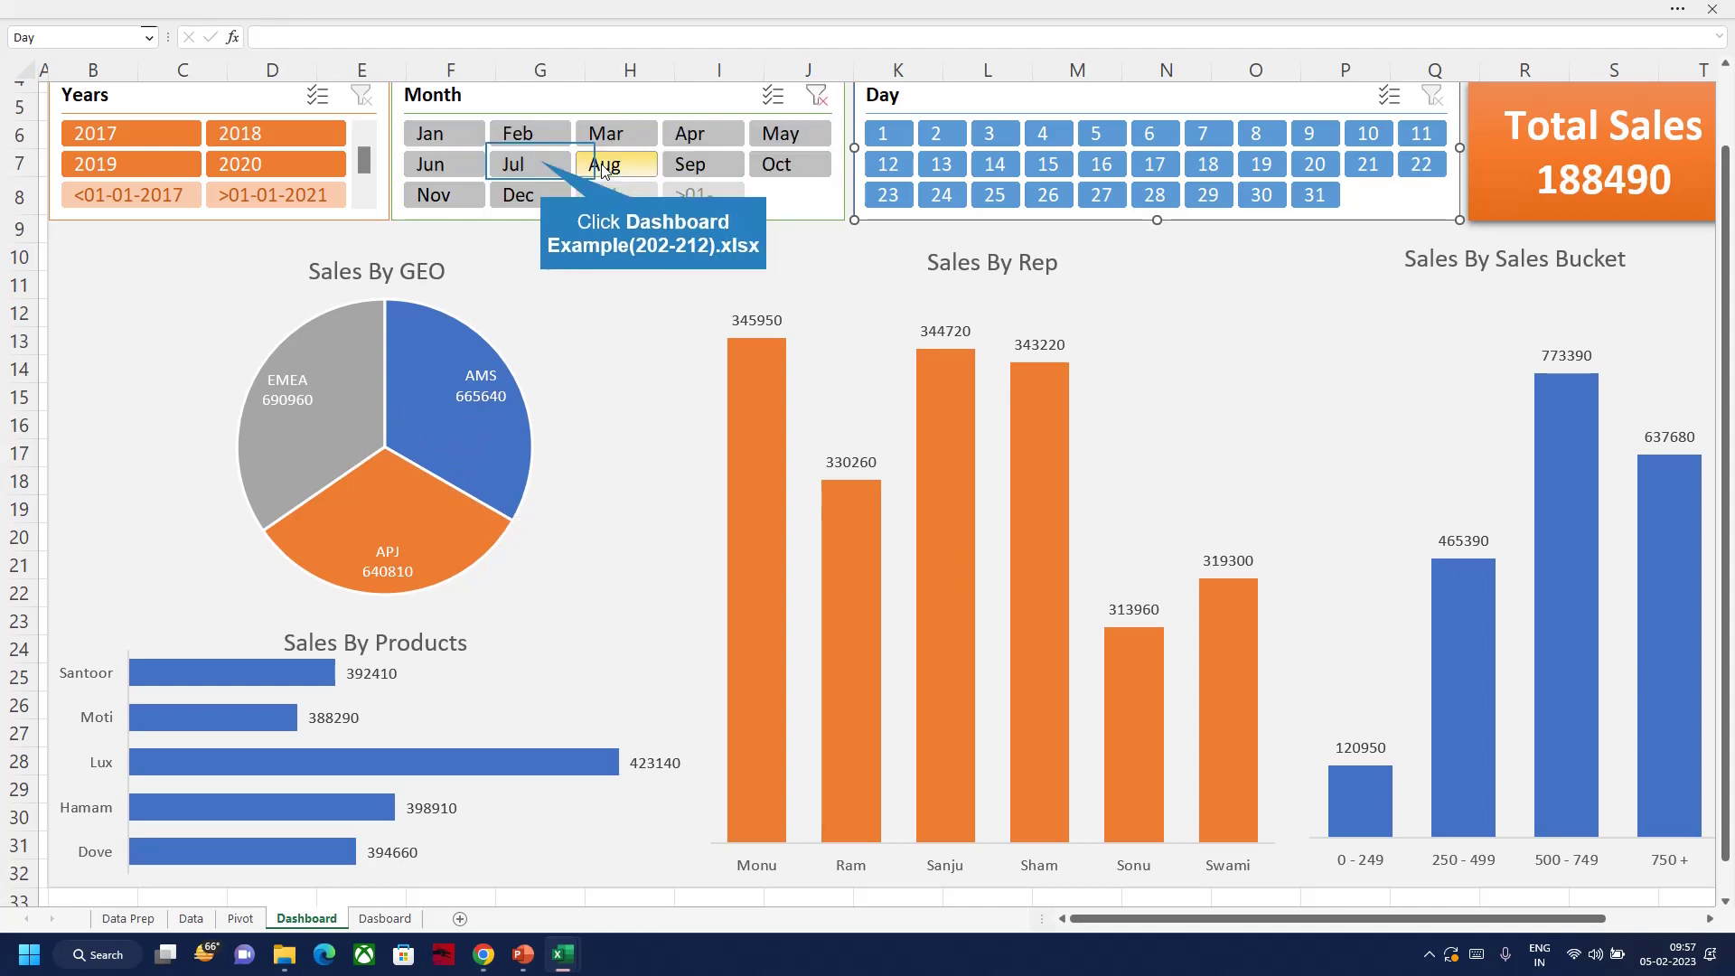
click(549, 169)
click(592, 169)
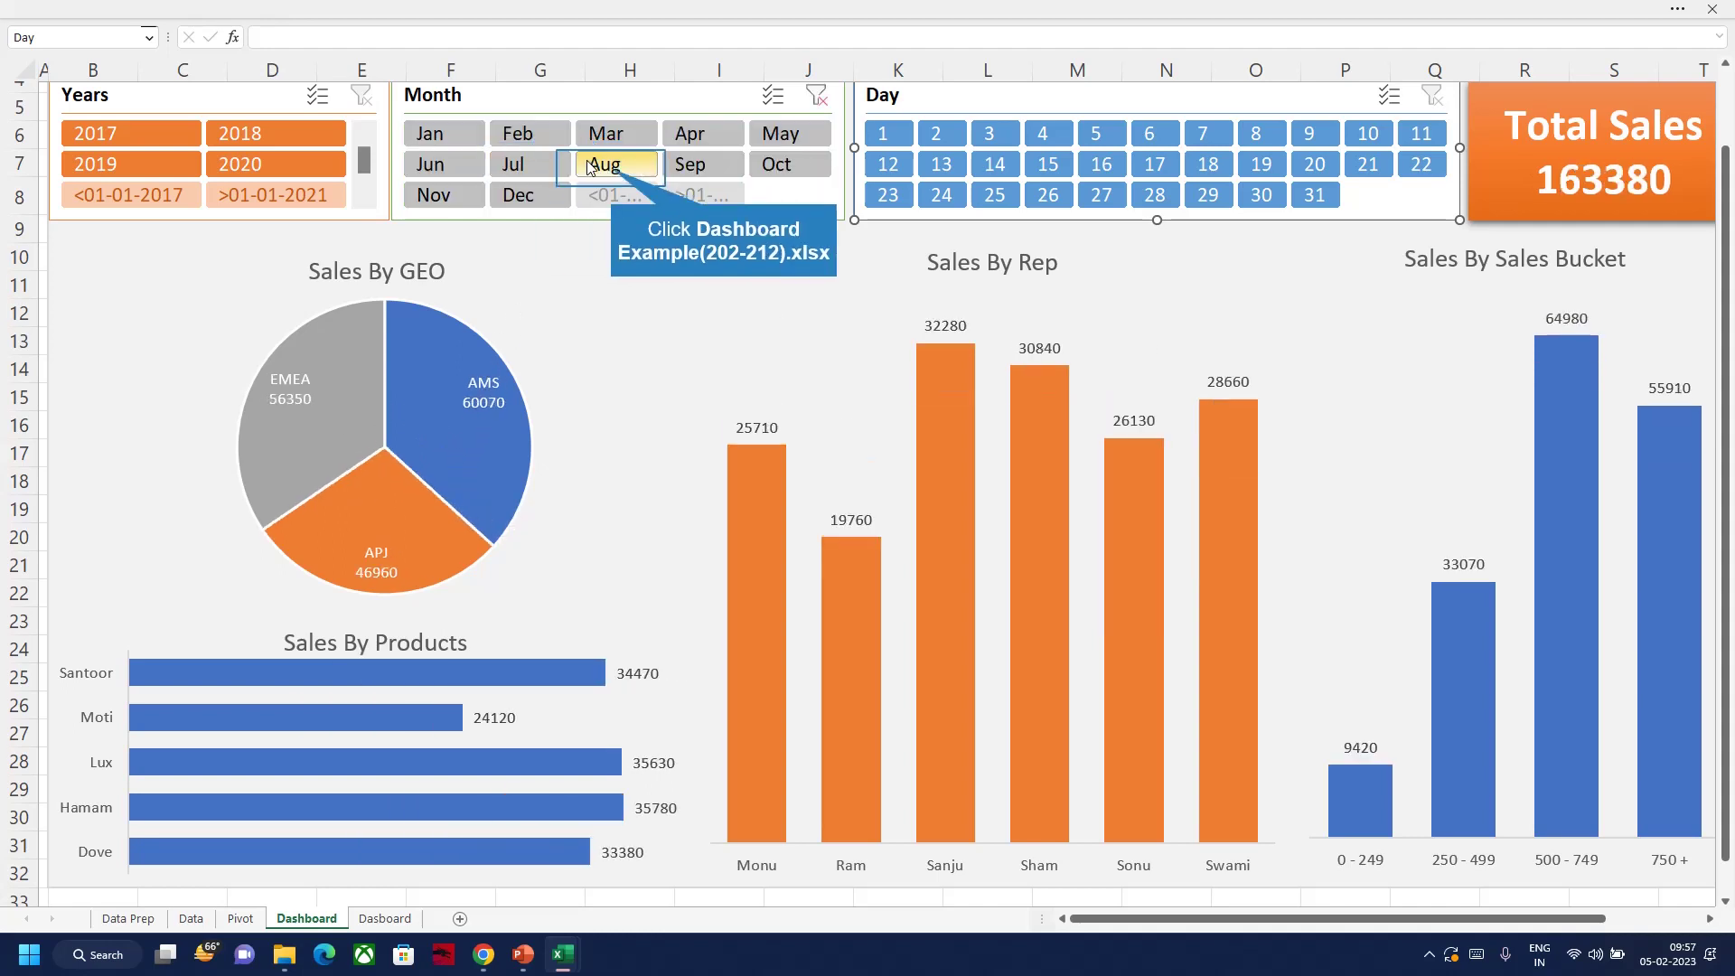
click(821, 102)
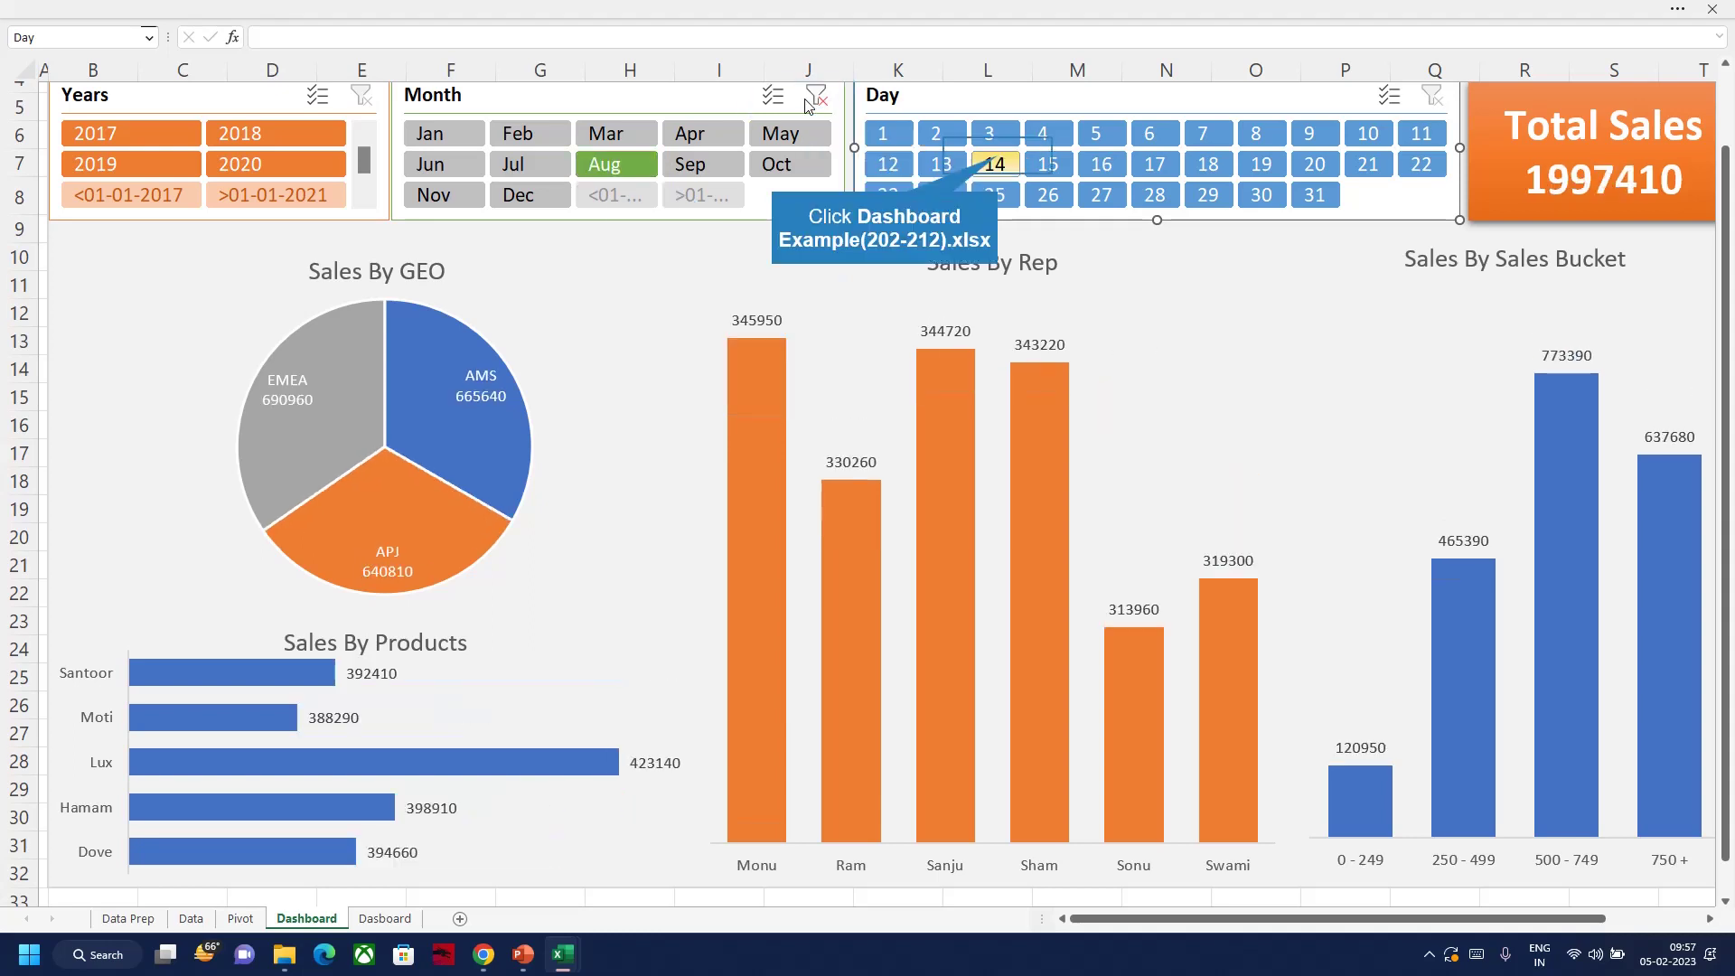
click(1100, 165)
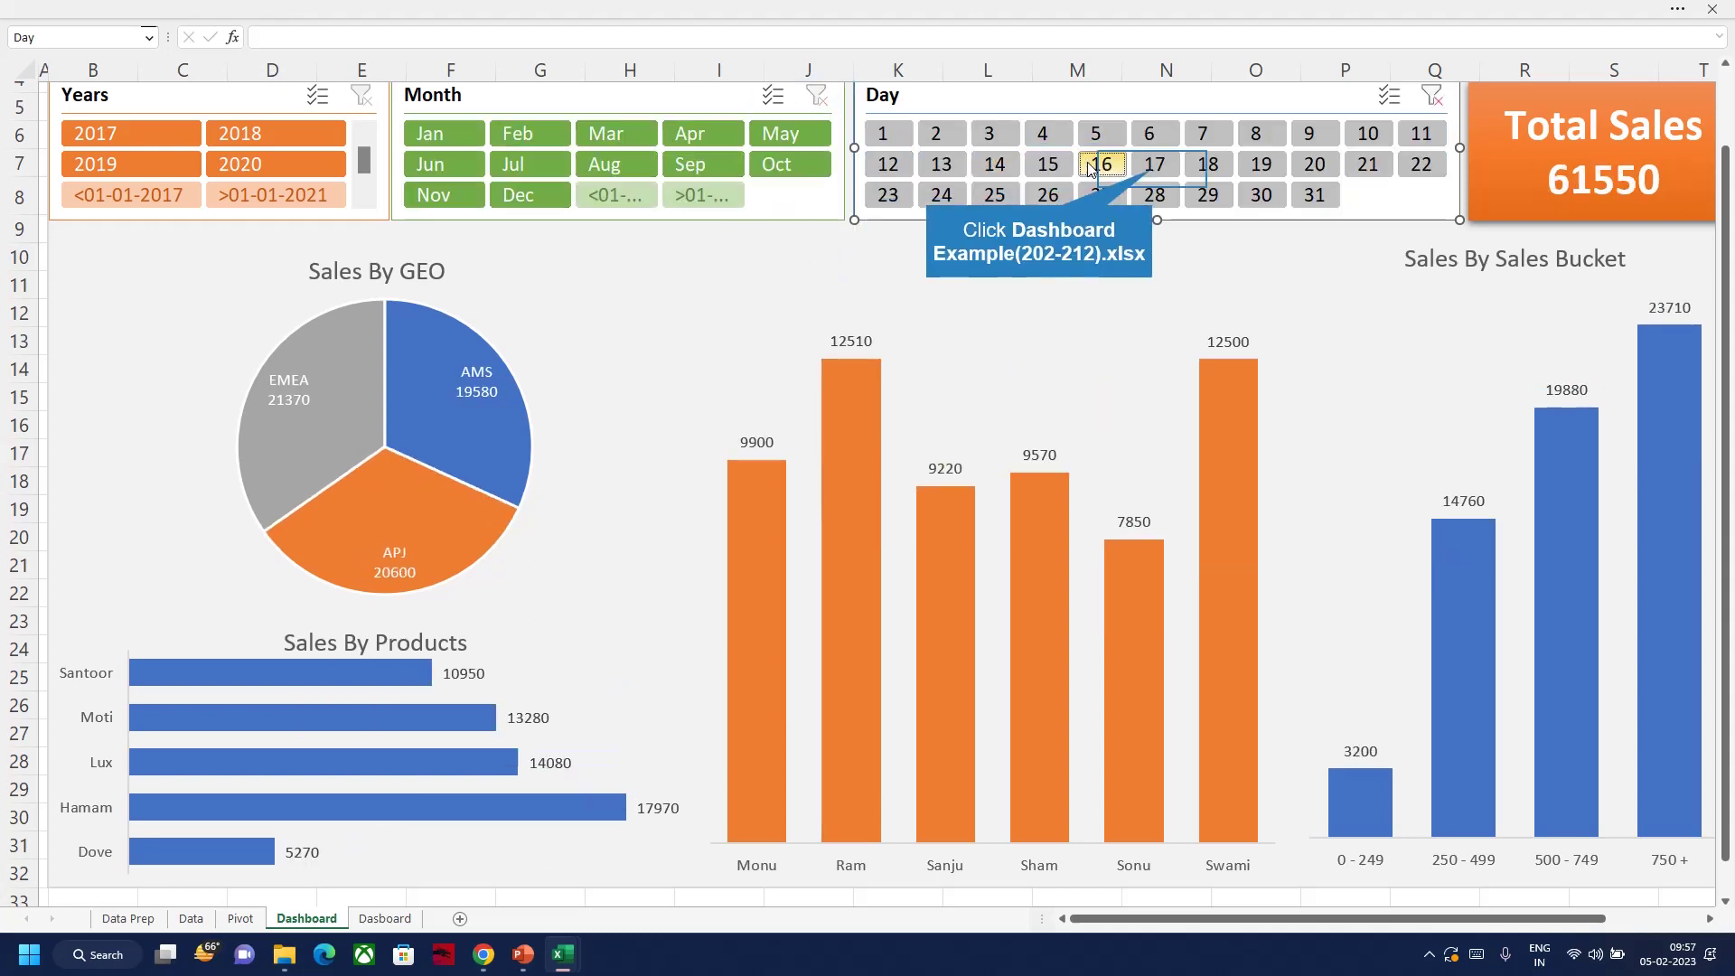
click(1153, 167)
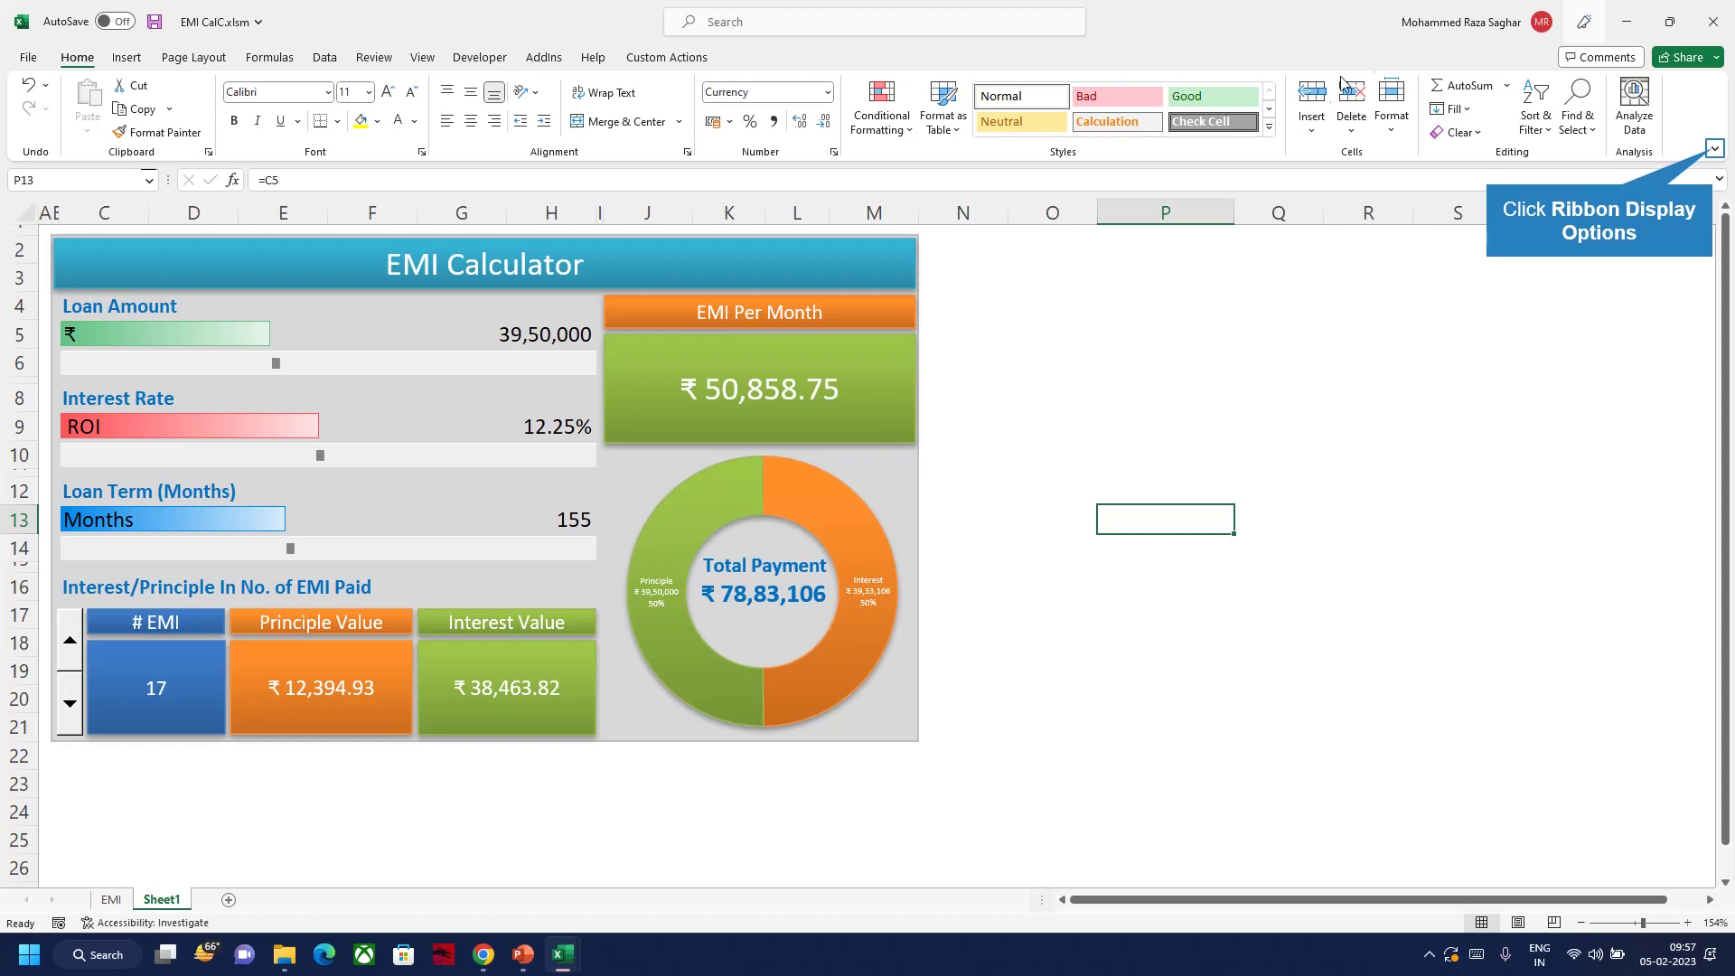
Hide the ribbon in full-screen mode and slide the Loan Amount scrollbar down to 16,50,000, then up
click(1719, 151)
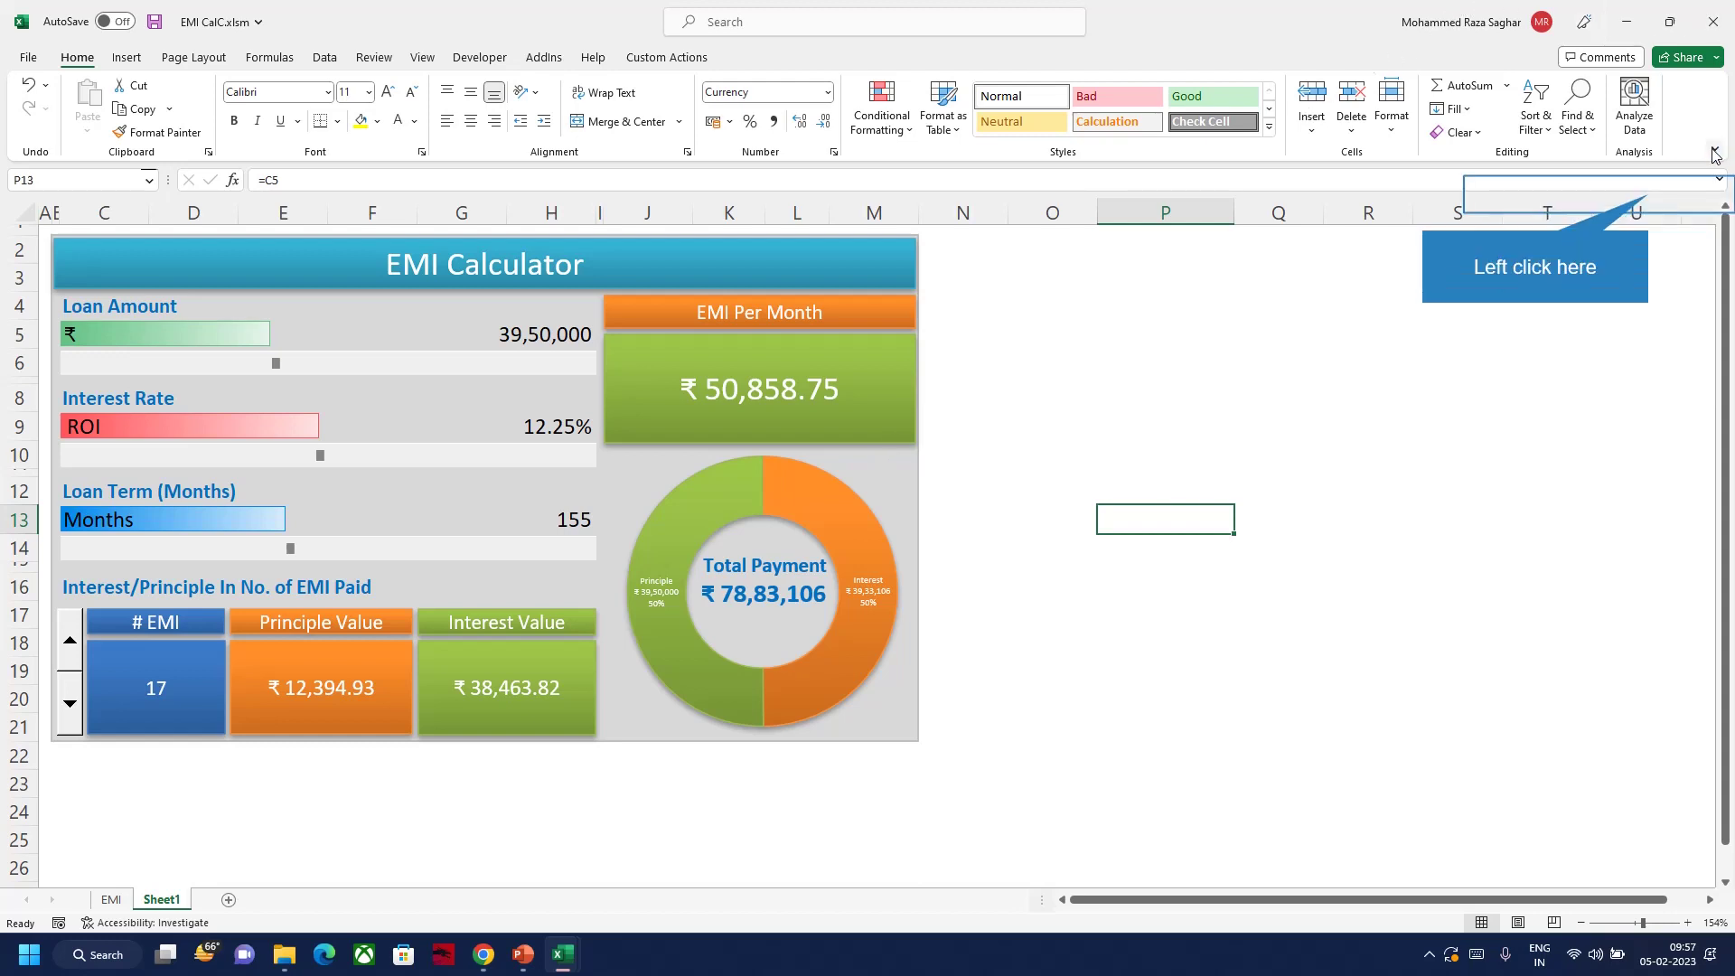
click(1649, 196)
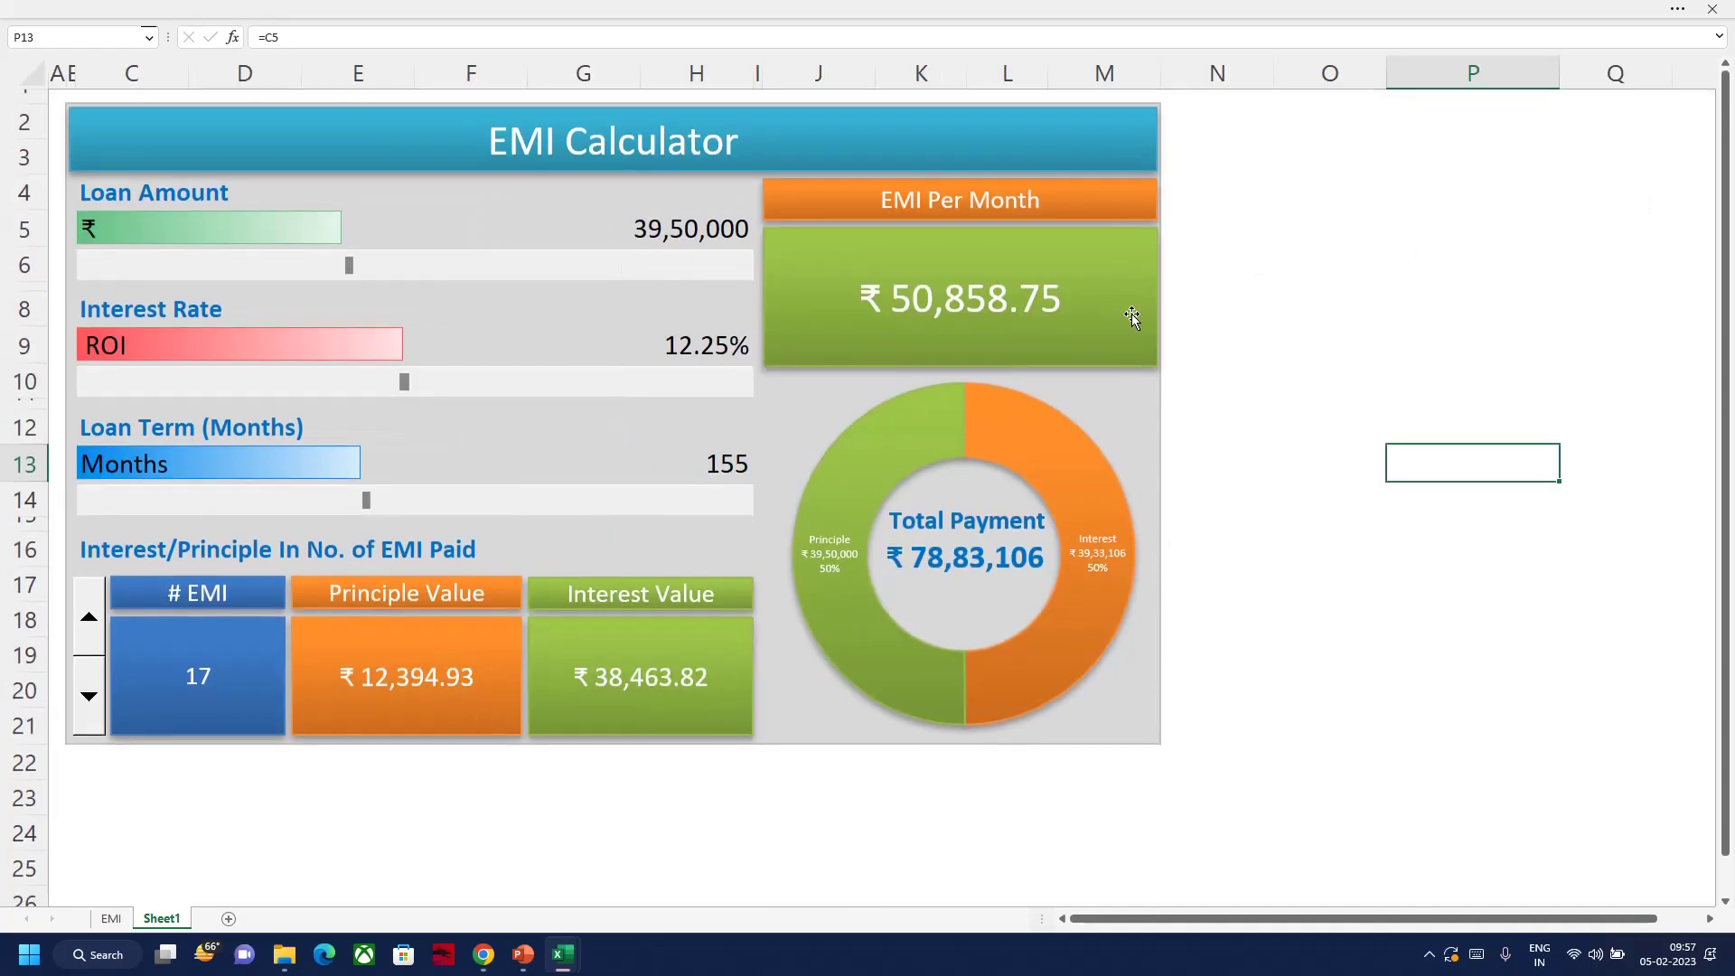
drag(350, 268, 237, 271)
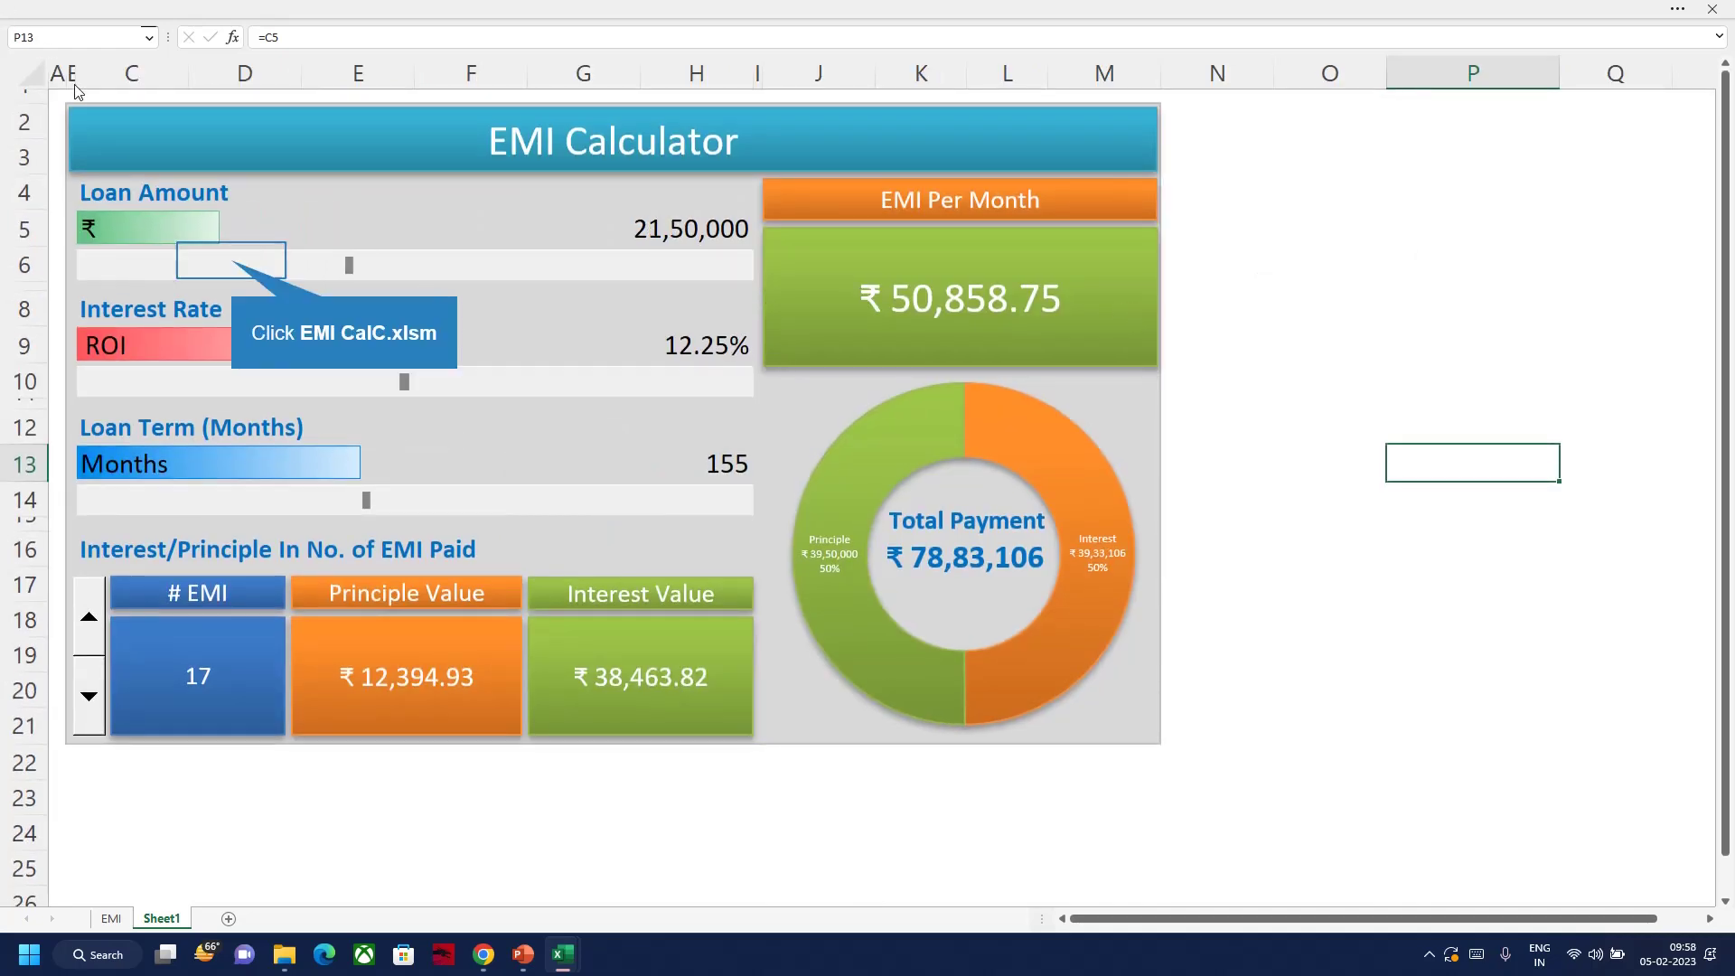
click(233, 268)
drag(212, 267, 419, 269)
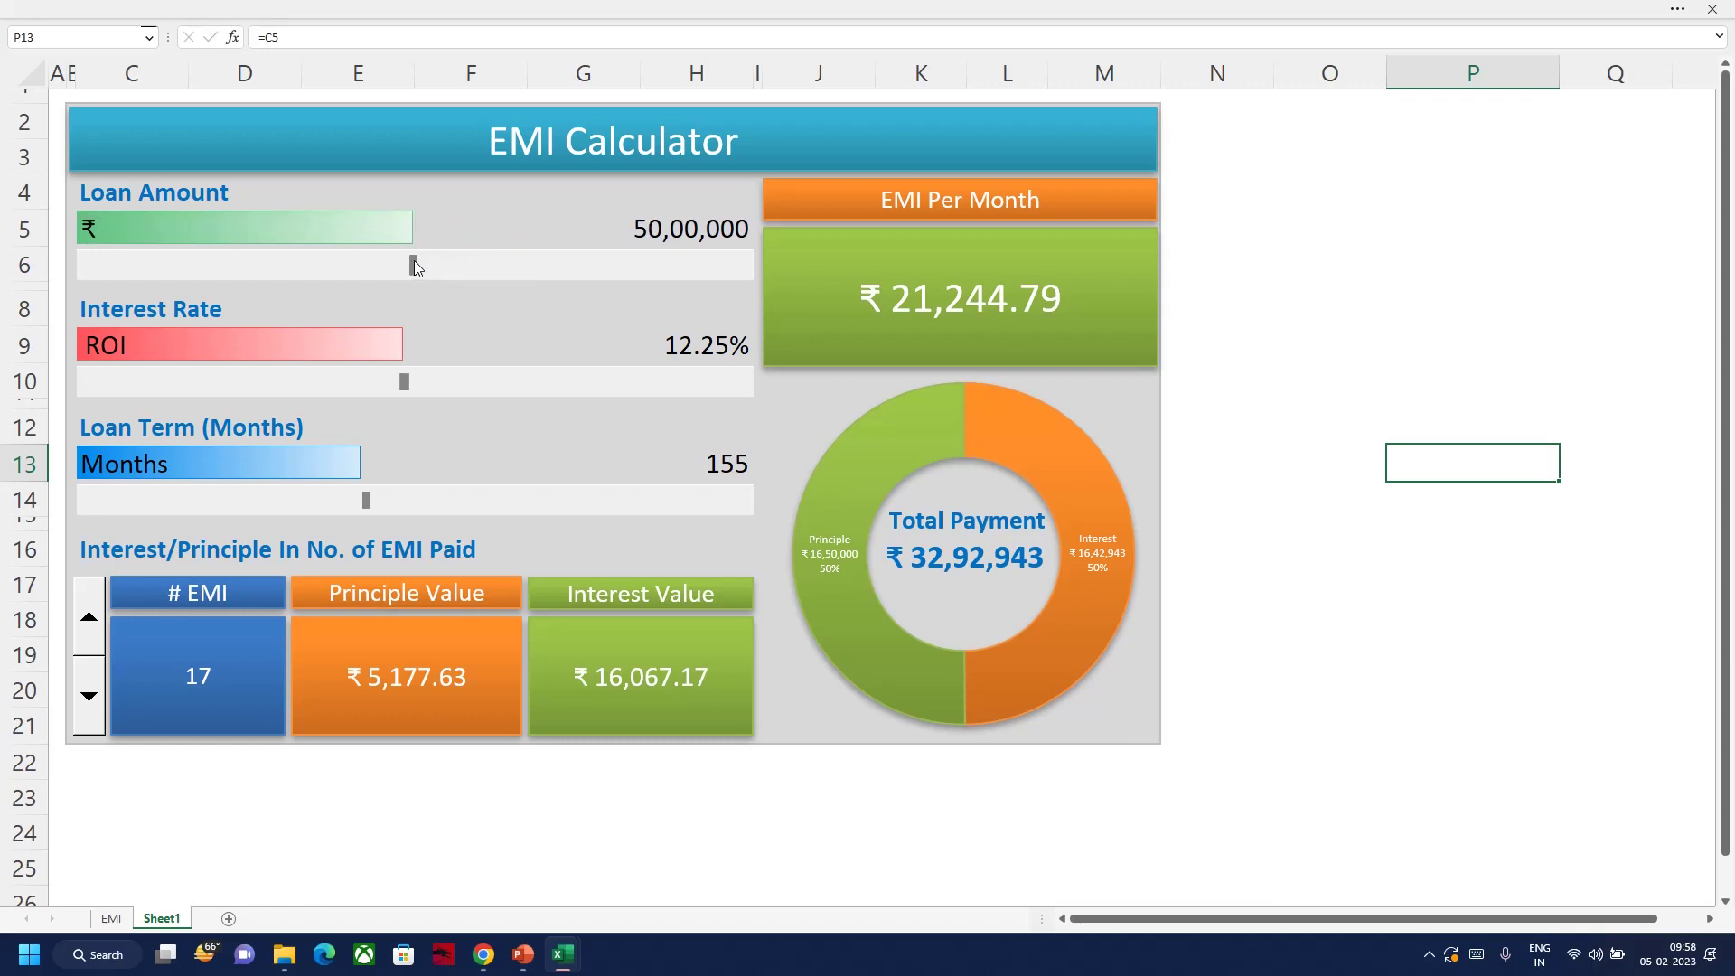
Adjust the Interest Rate scrollbar and step the Loan Term scrollbar up to 201 months
drag(406, 391, 387, 386)
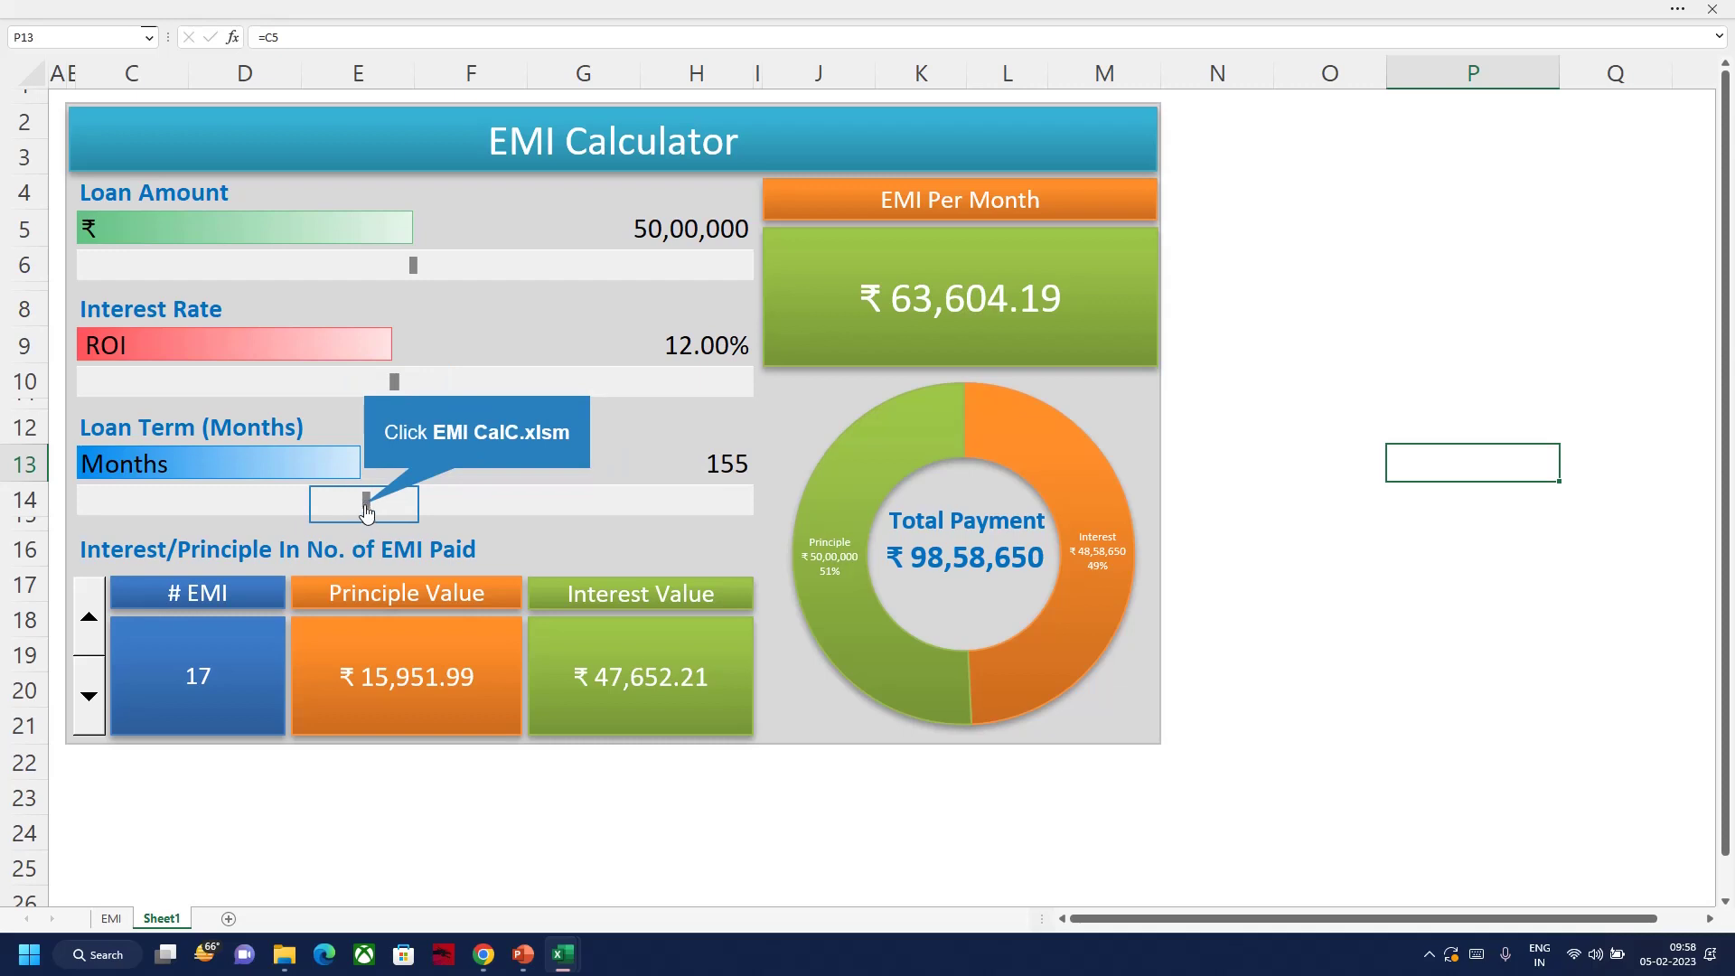
drag(371, 504, 424, 503)
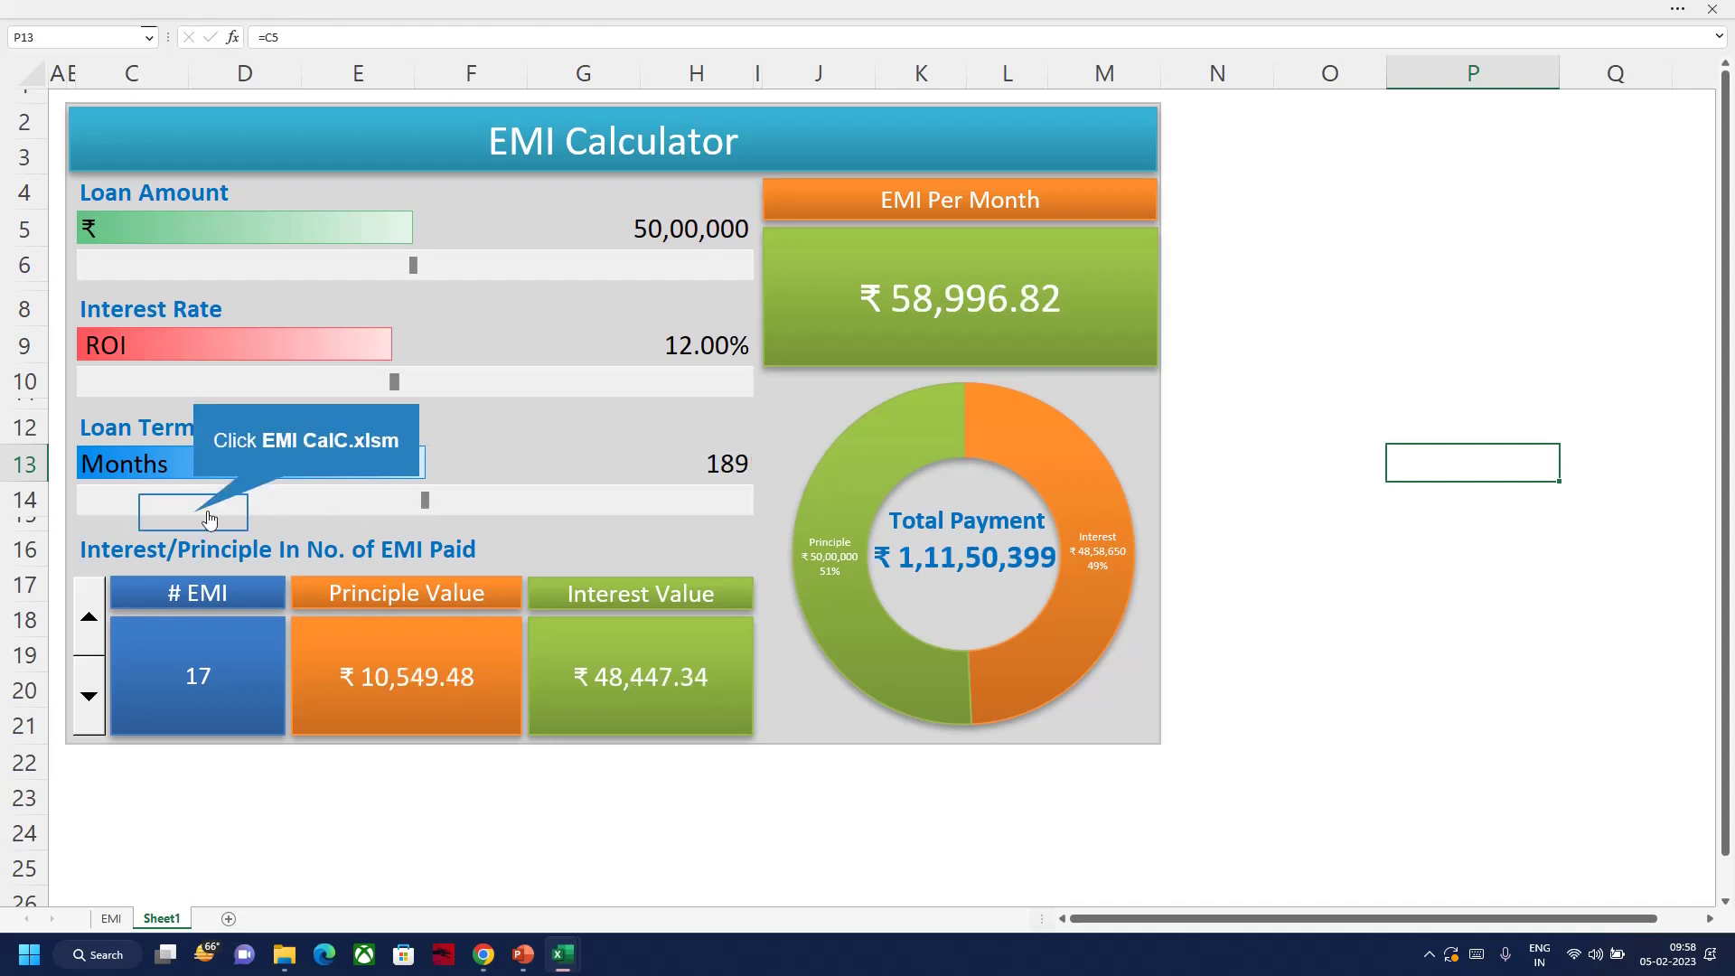
click(193, 512)
click(431, 498)
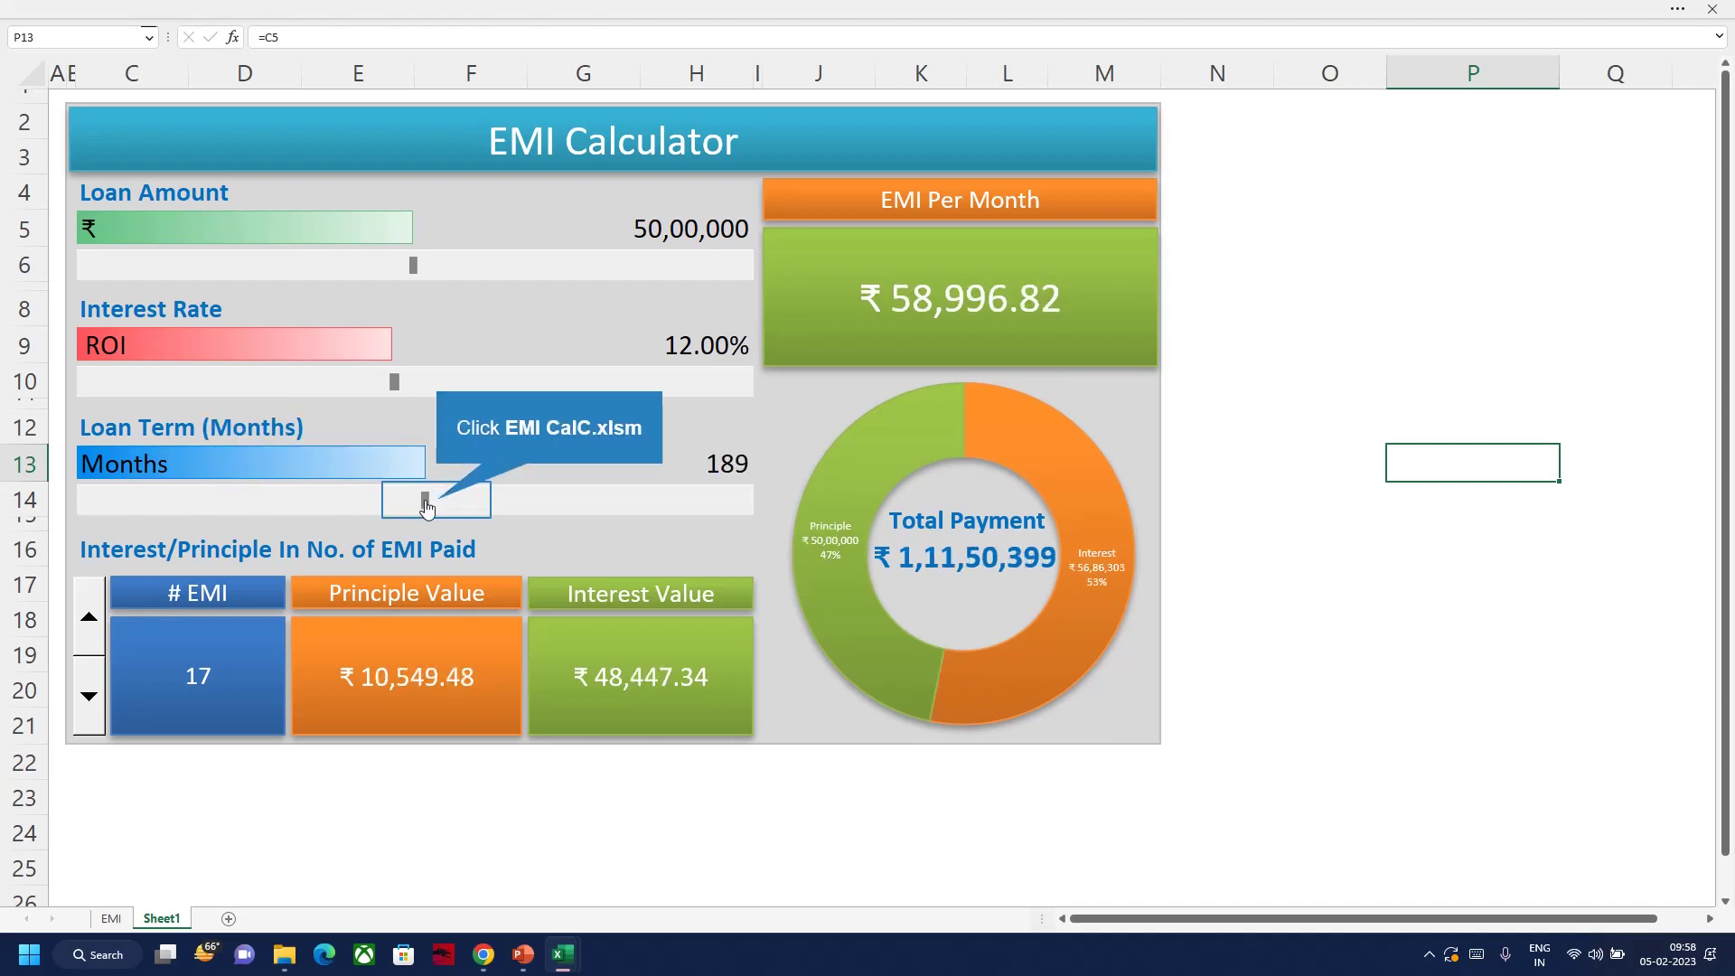
click(439, 508)
Set the Loan Term scrollbar to 190 months, giving an EMI of ₹58,891.90
drag(445, 497, 406, 509)
click(392, 510)
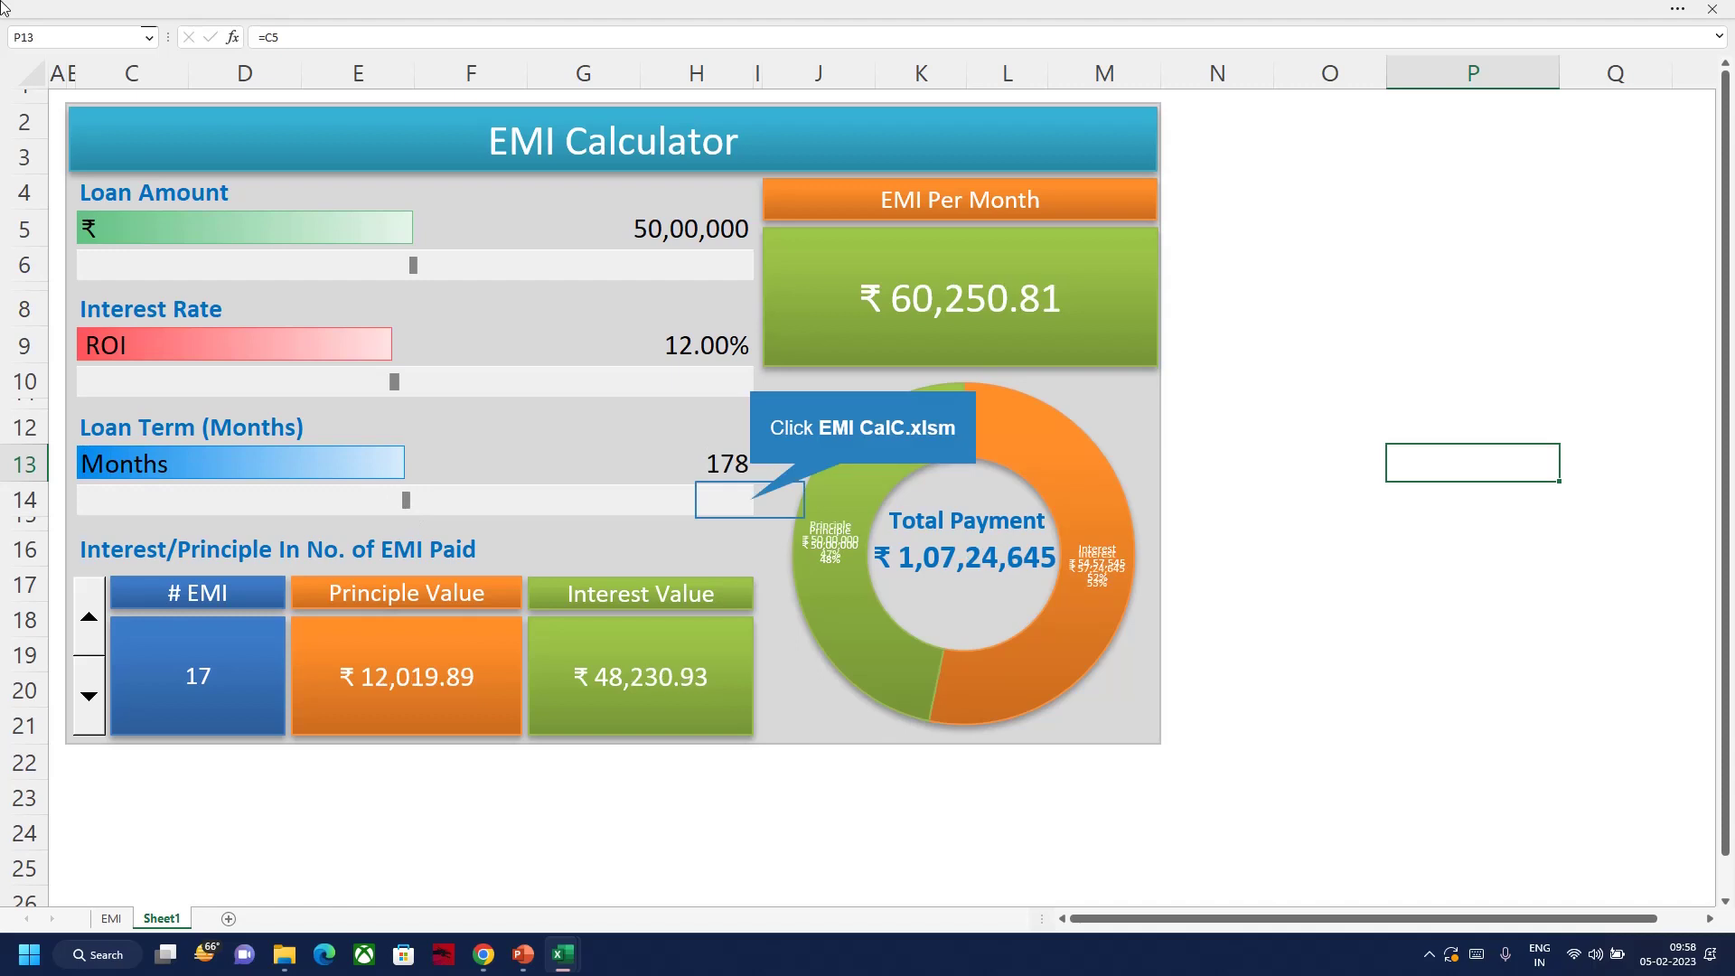
click(746, 506)
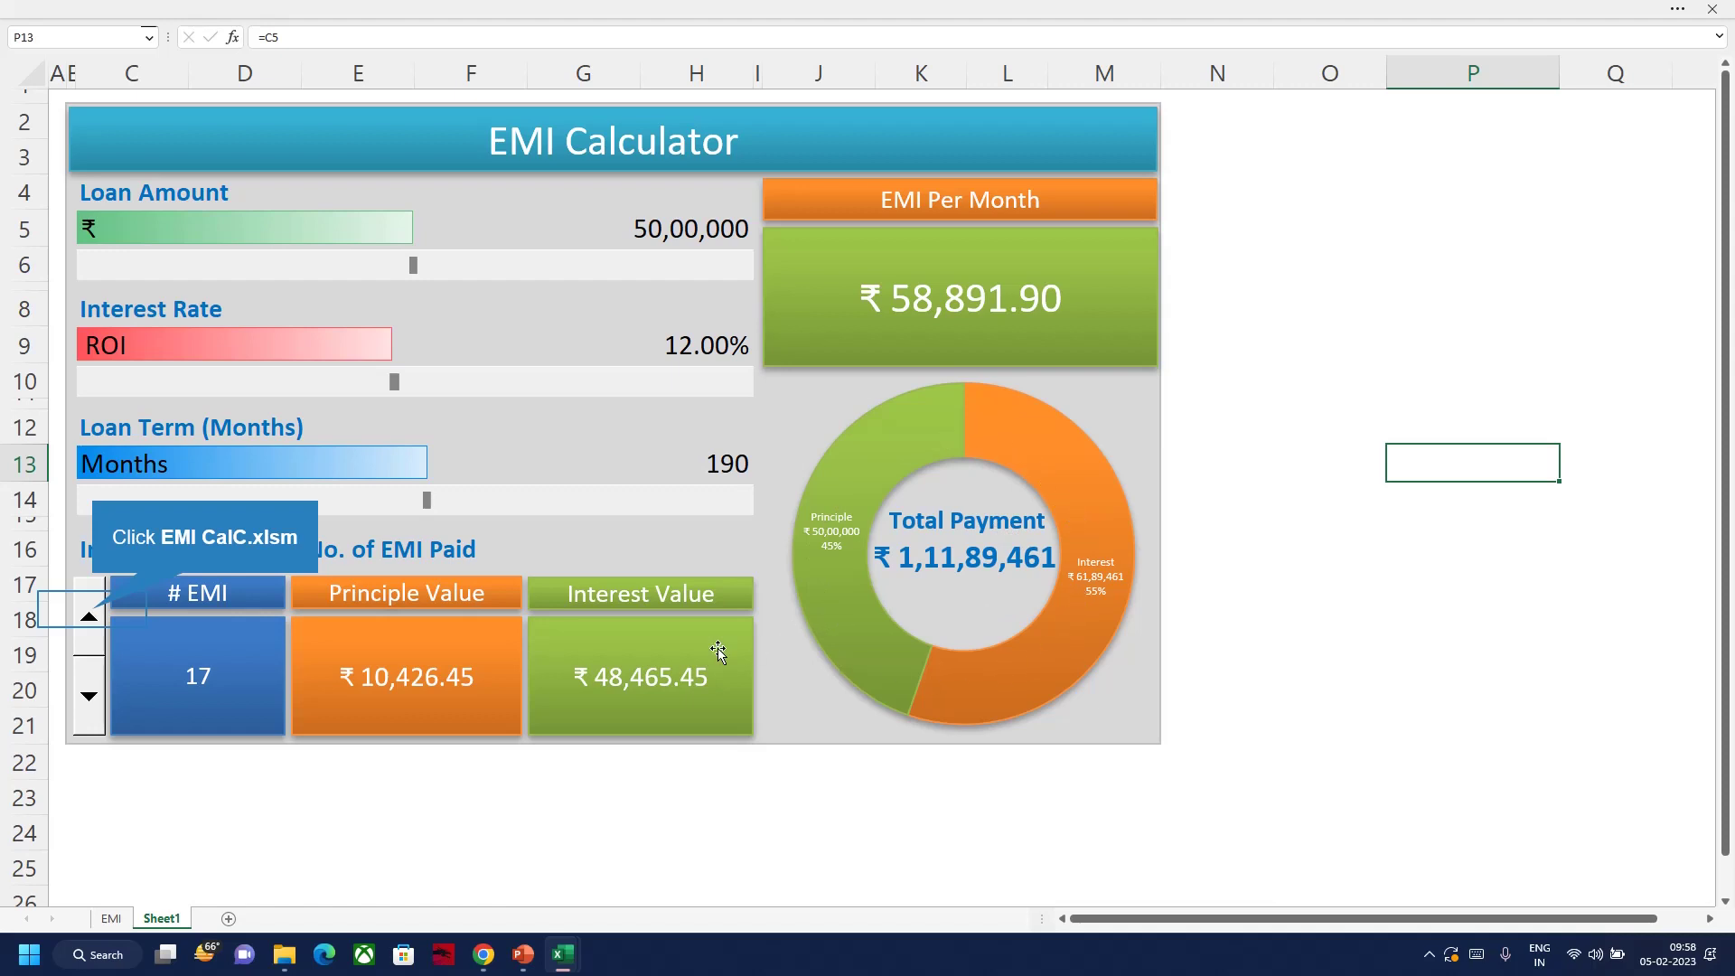
Step the number of EMIs paid up and down with its spin button, ending at 10, then show the open windows list
double_click(88, 616)
click(88, 616)
click(89, 694)
drag(89, 695, 88, 695)
click(97, 699)
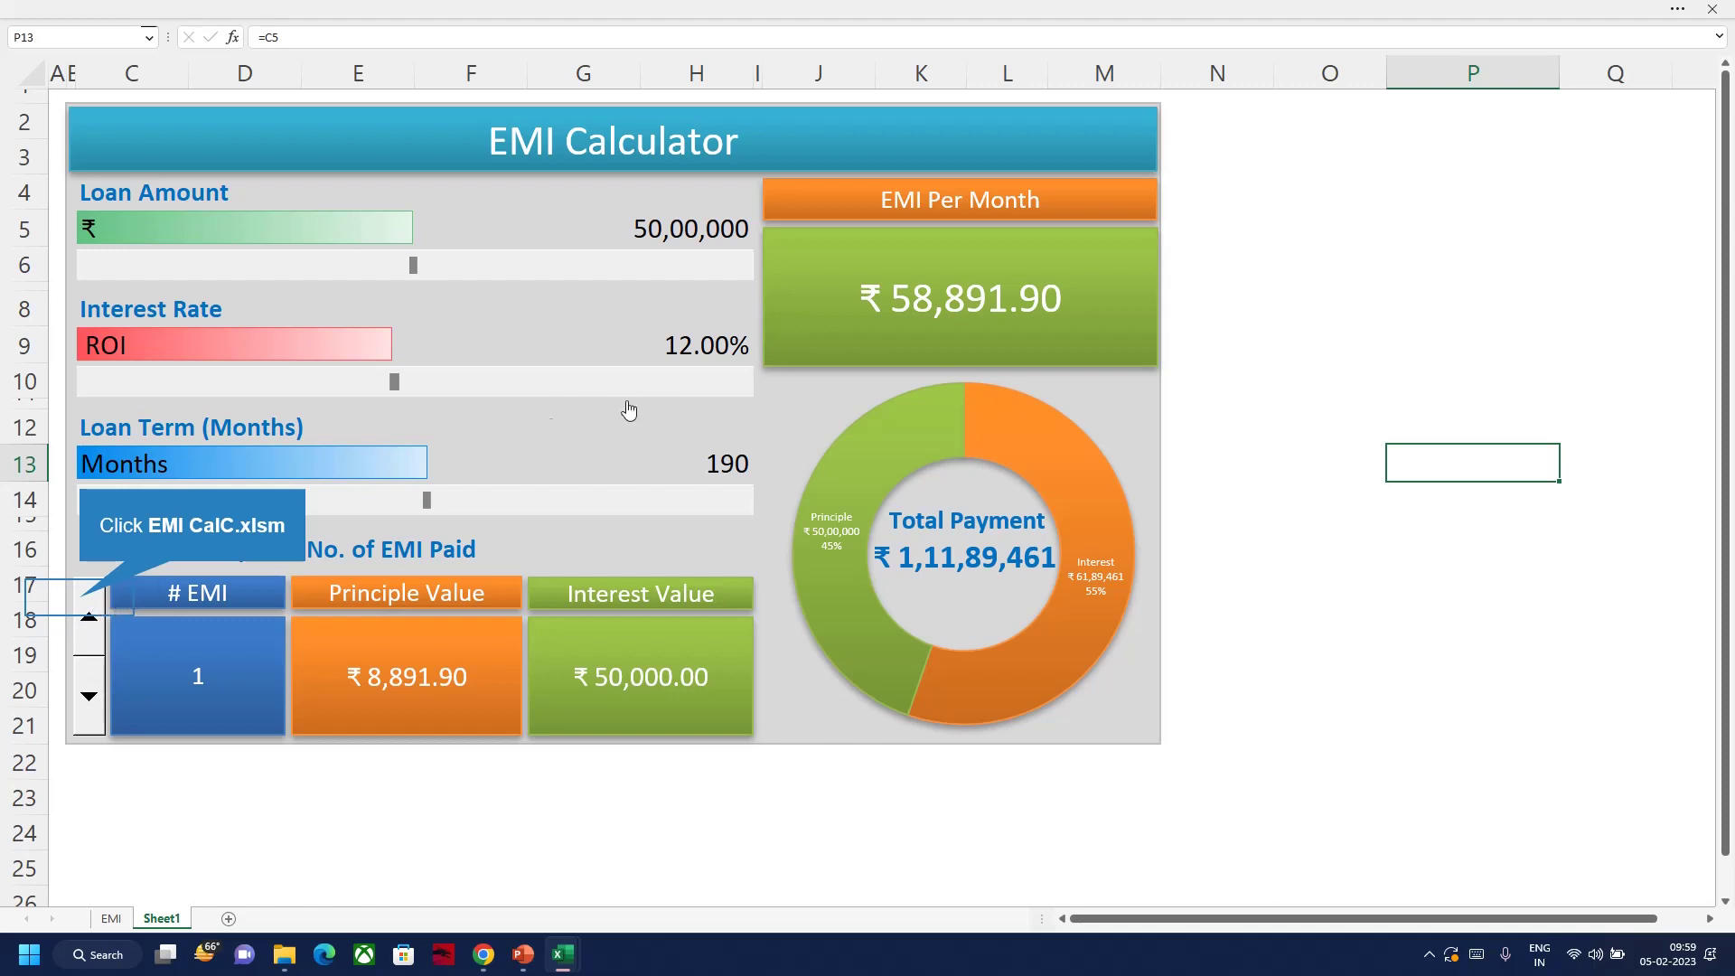
triple_click(82, 605)
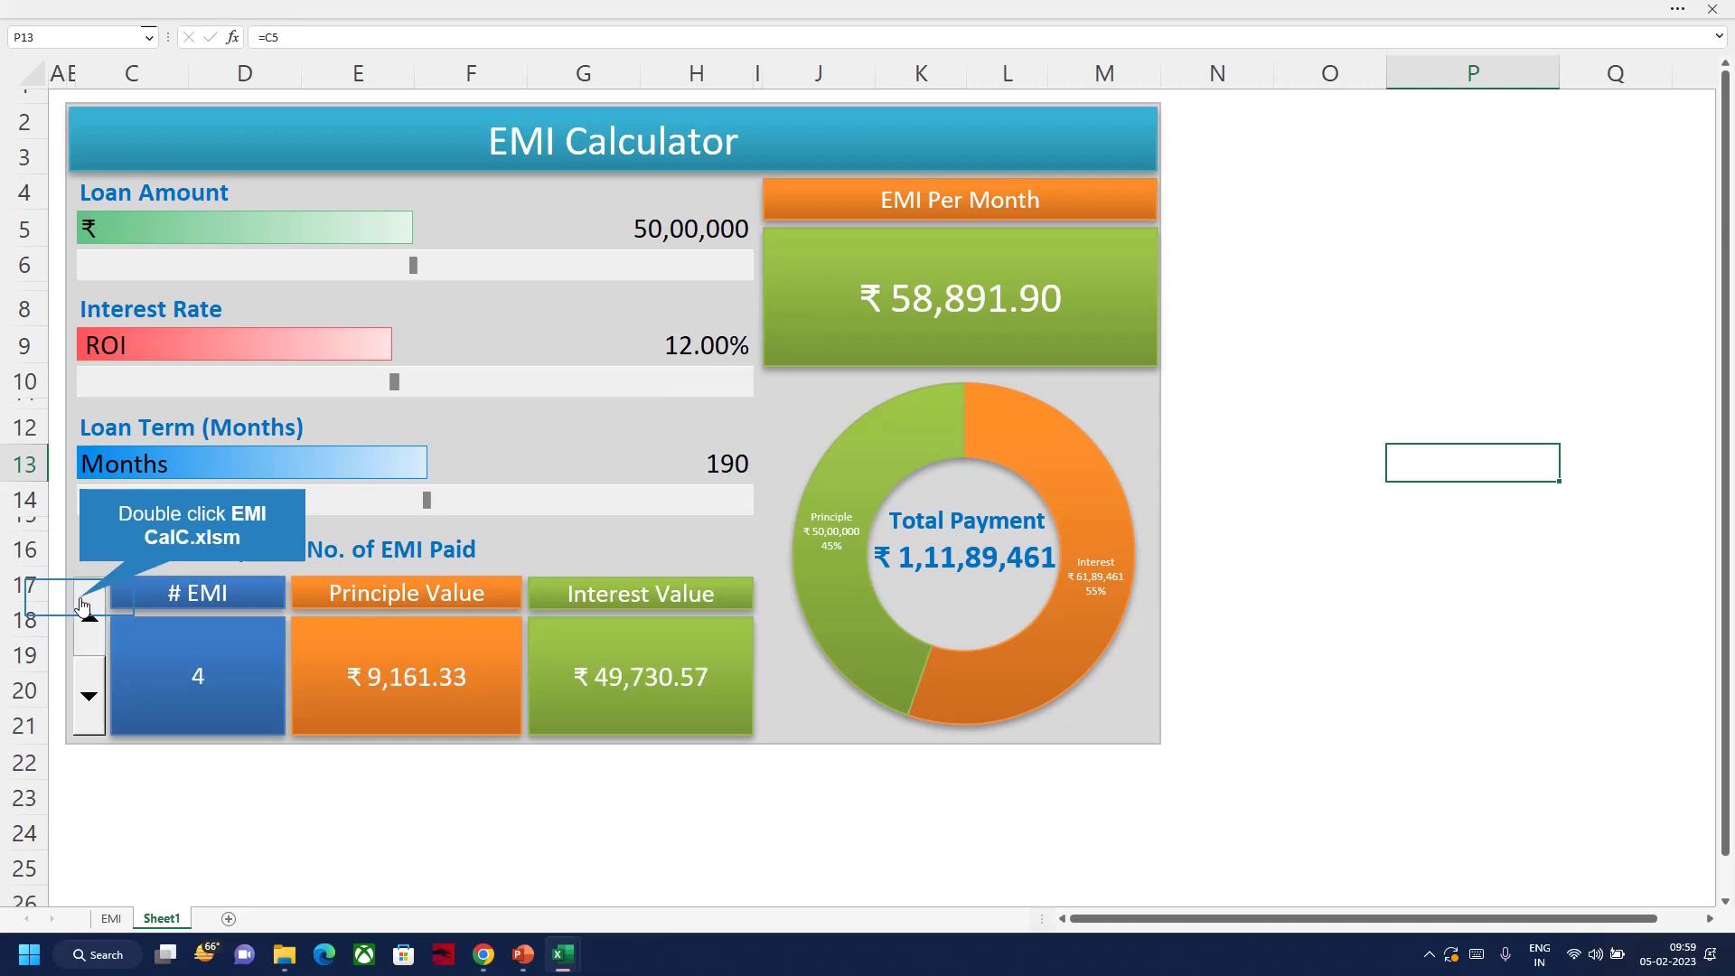
double_click(82, 605)
double_click(82, 605)
double_click(82, 606)
key(alt+Tab)
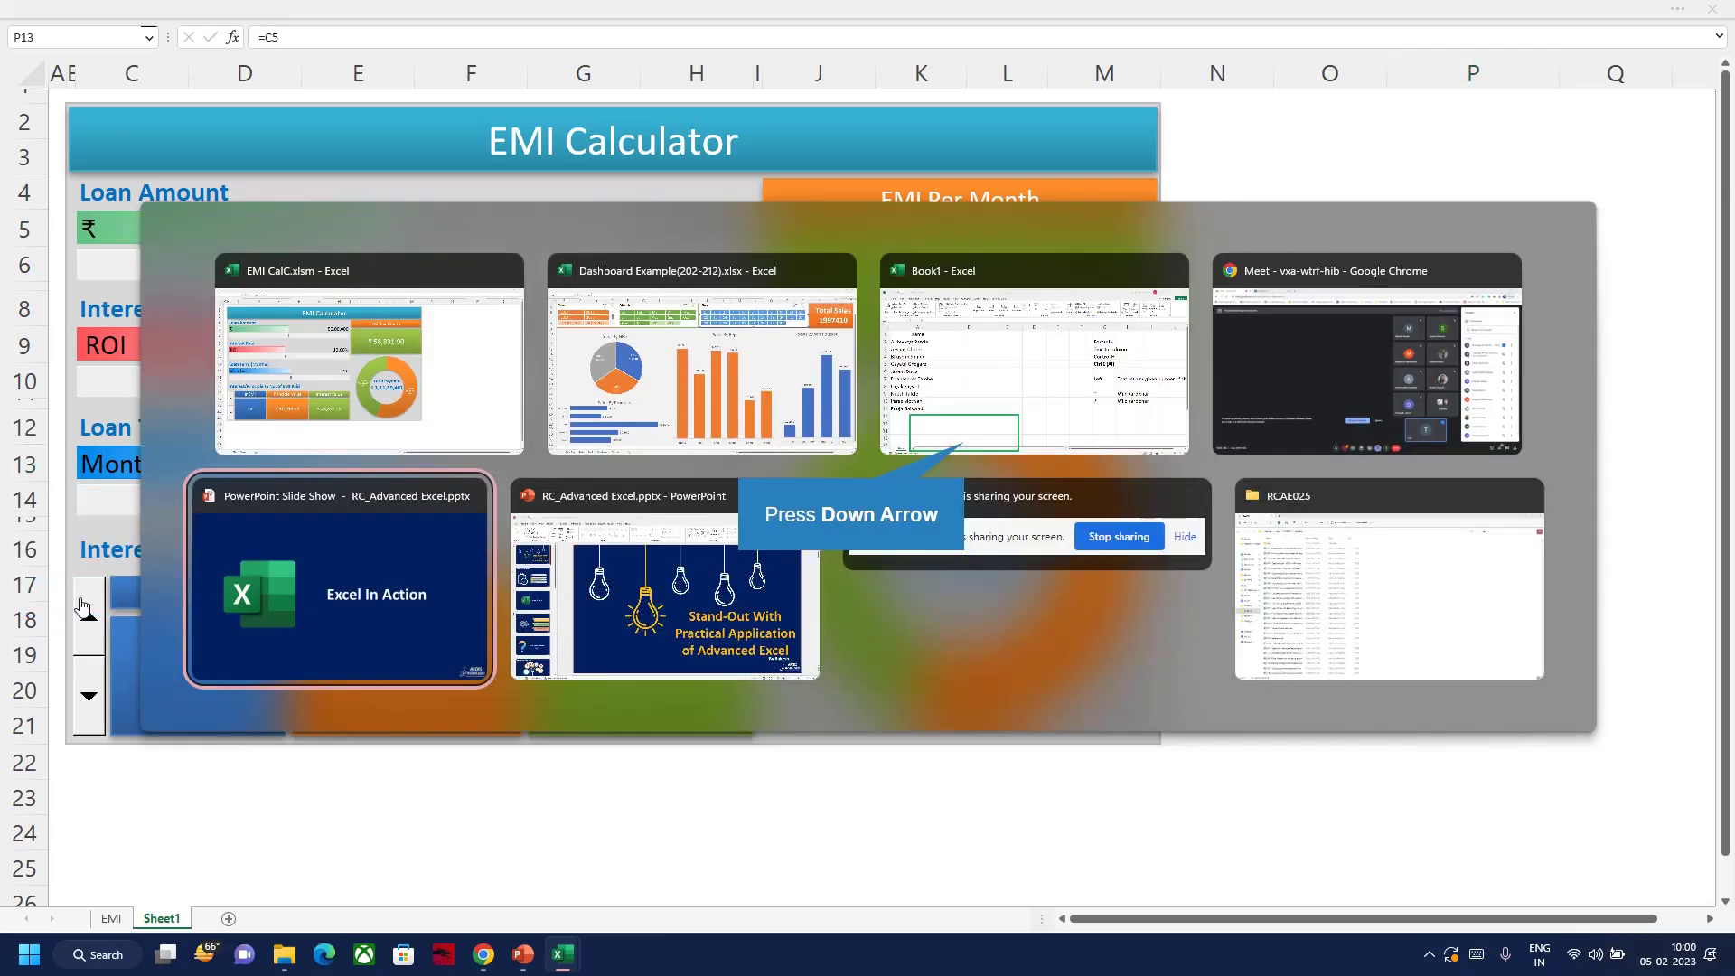